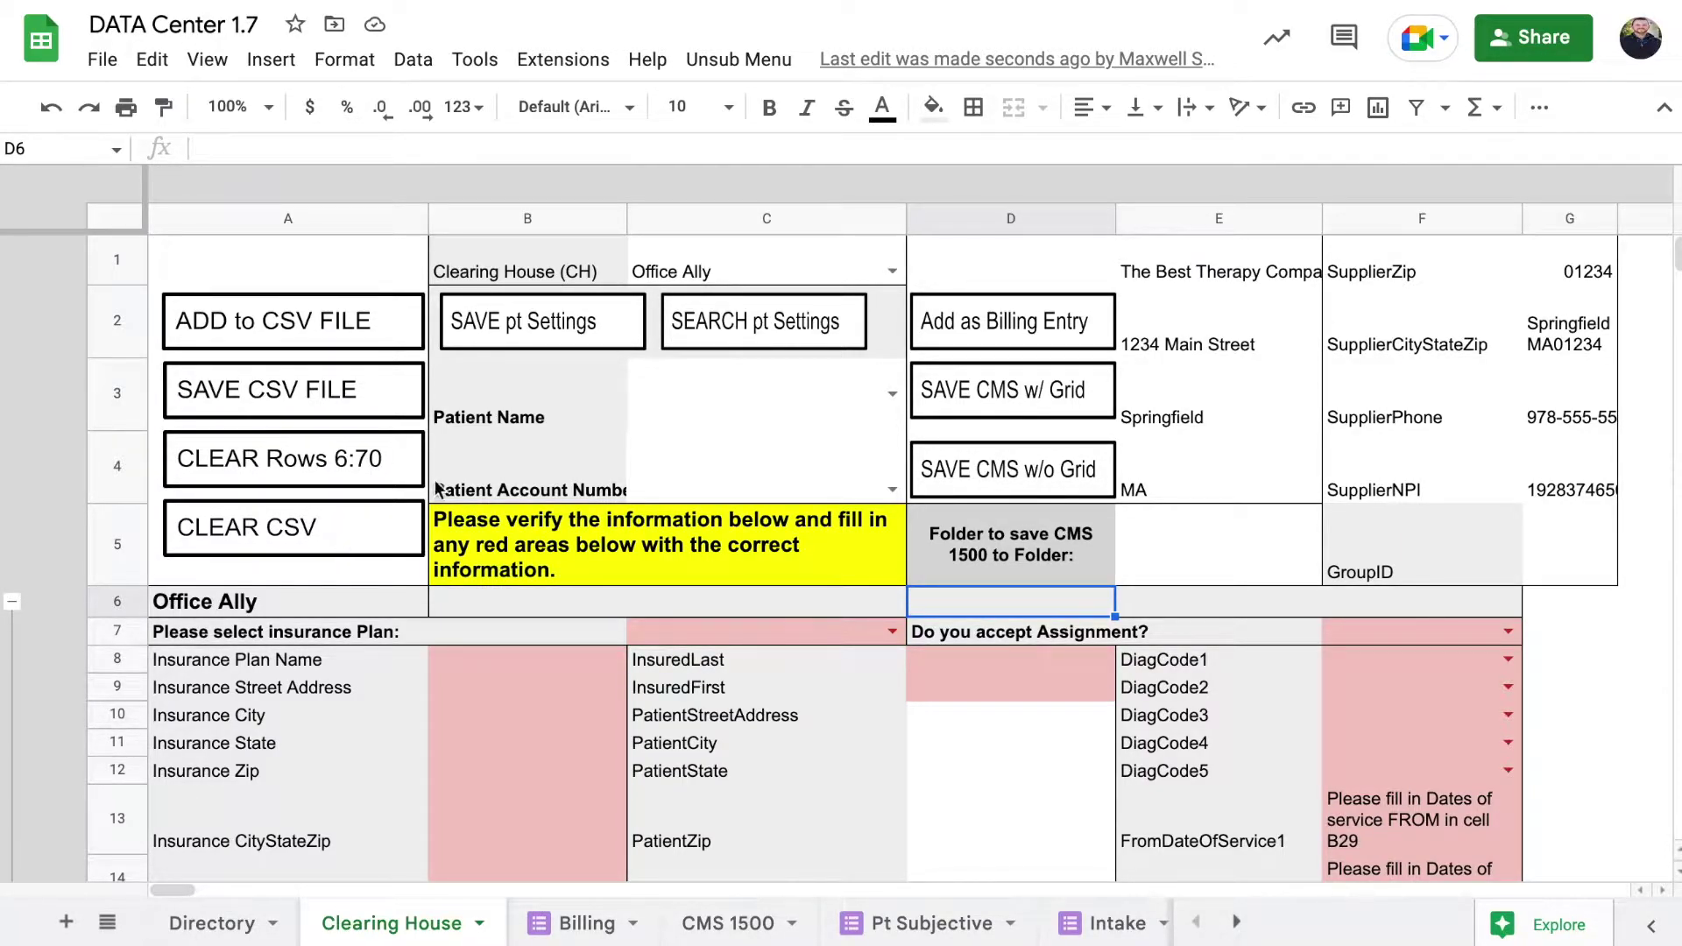
# Step: Select the patient in C3 and their account number in C4 to populate the claim form
pyautogui.click(887, 396)
pyautogui.scroll(-5, 829, 711)
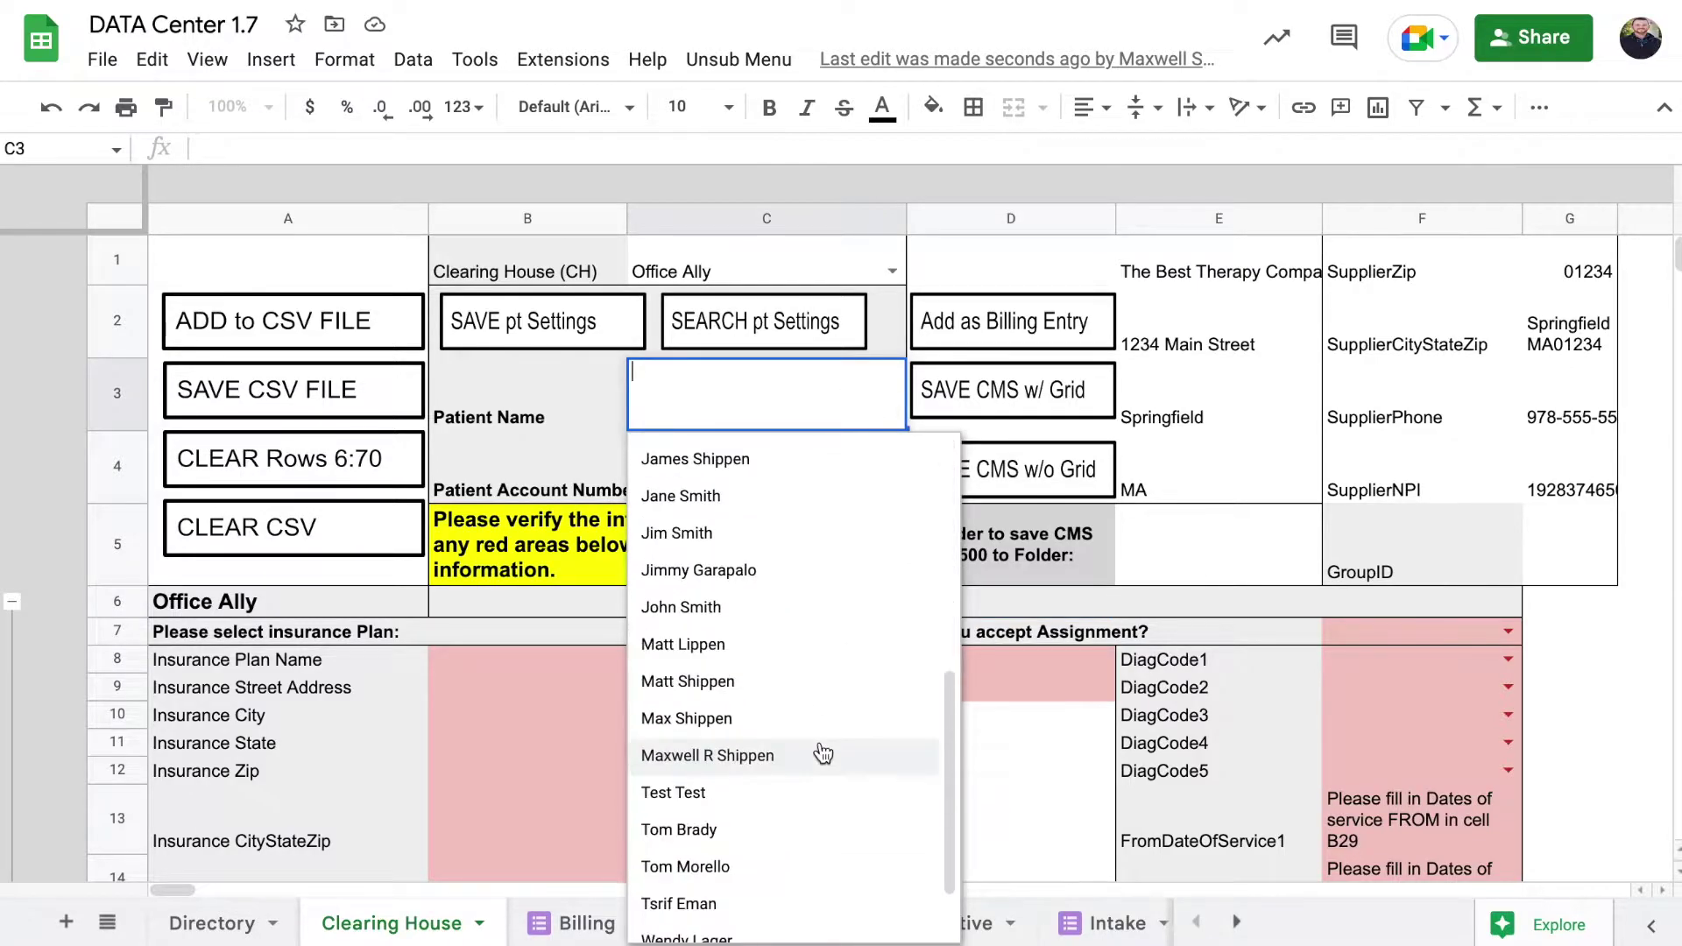
pyautogui.click(807, 759)
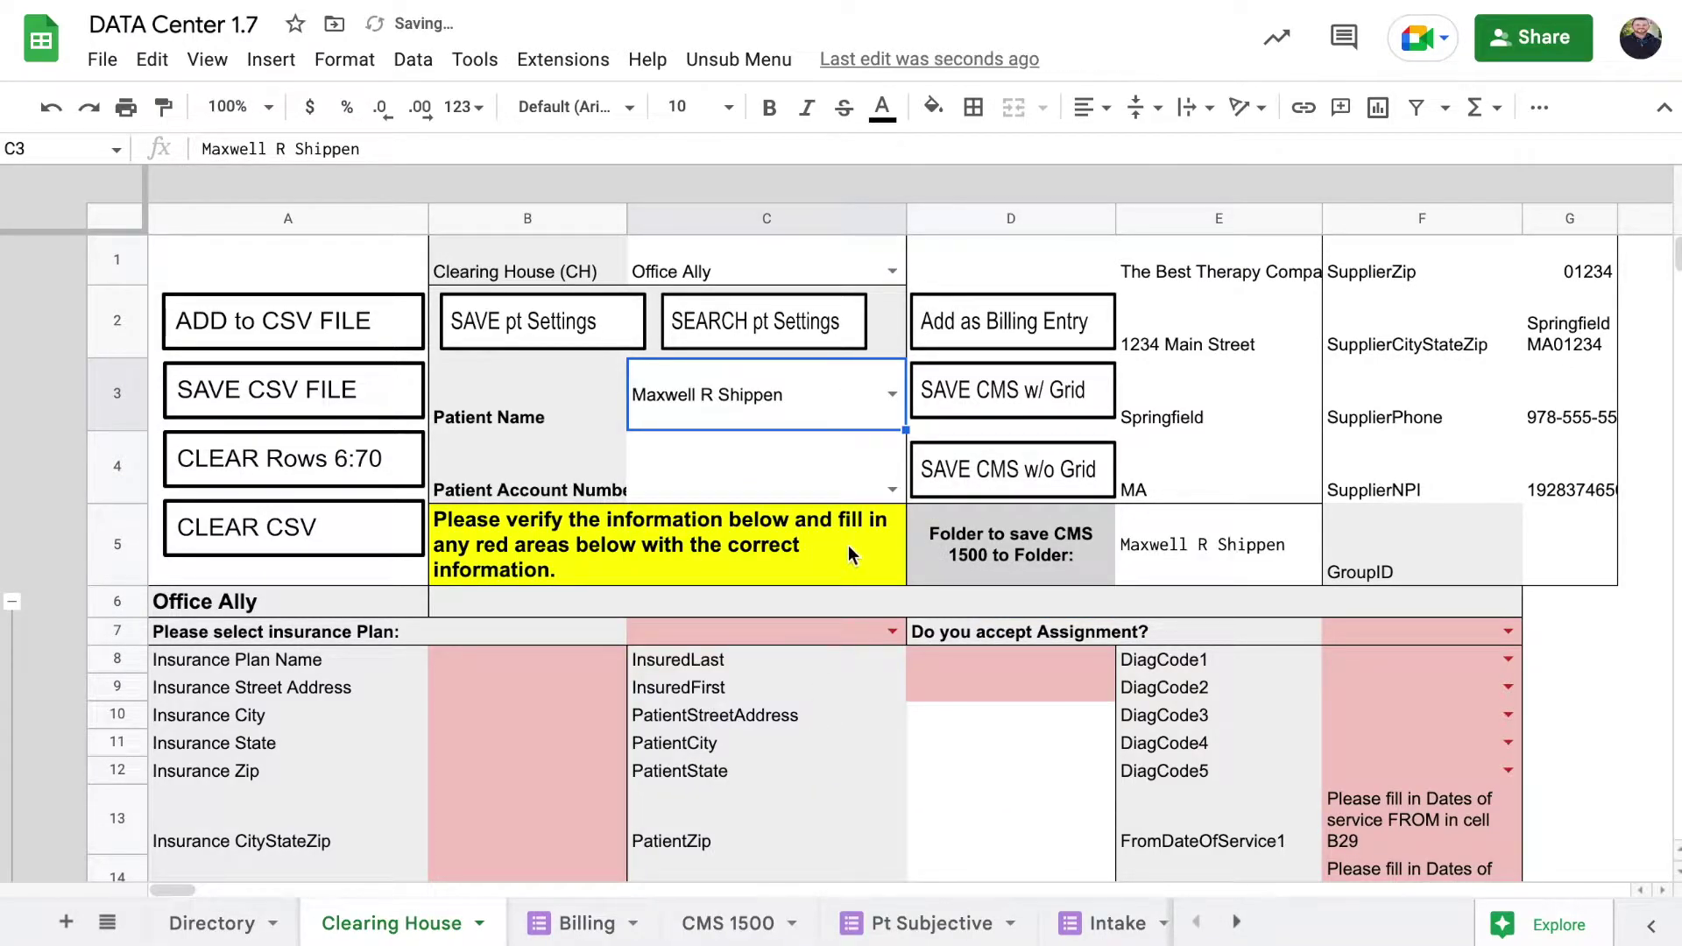
pyautogui.click(883, 491)
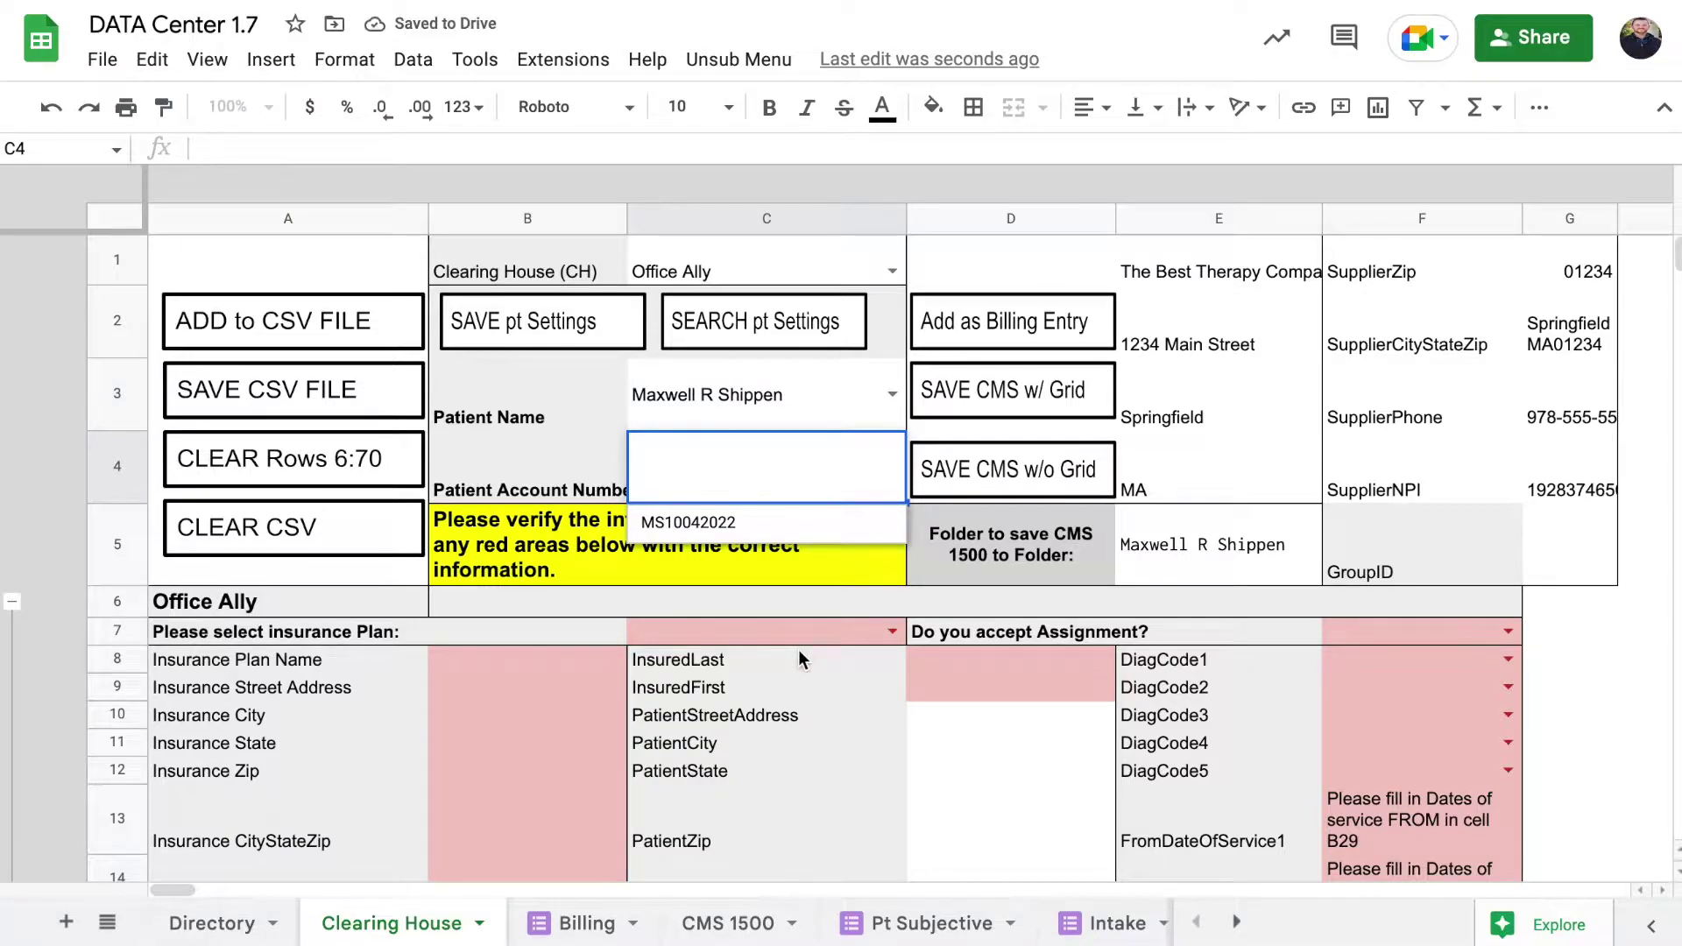
pyautogui.click(802, 534)
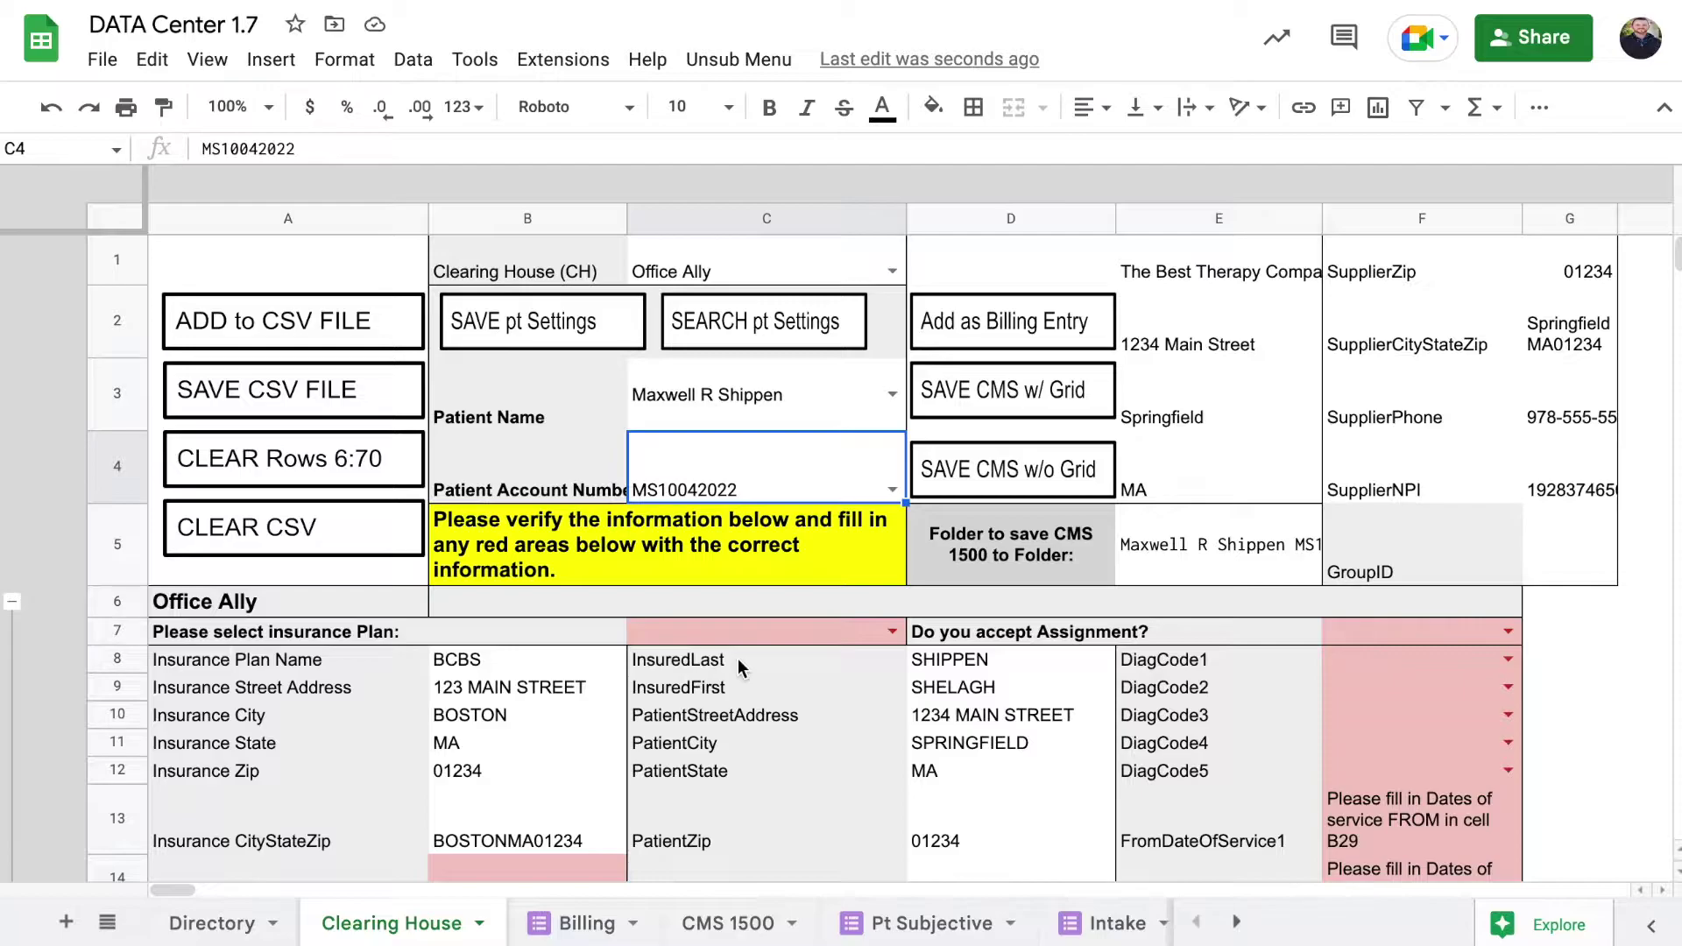
pyautogui.scroll(-12, 738, 658)
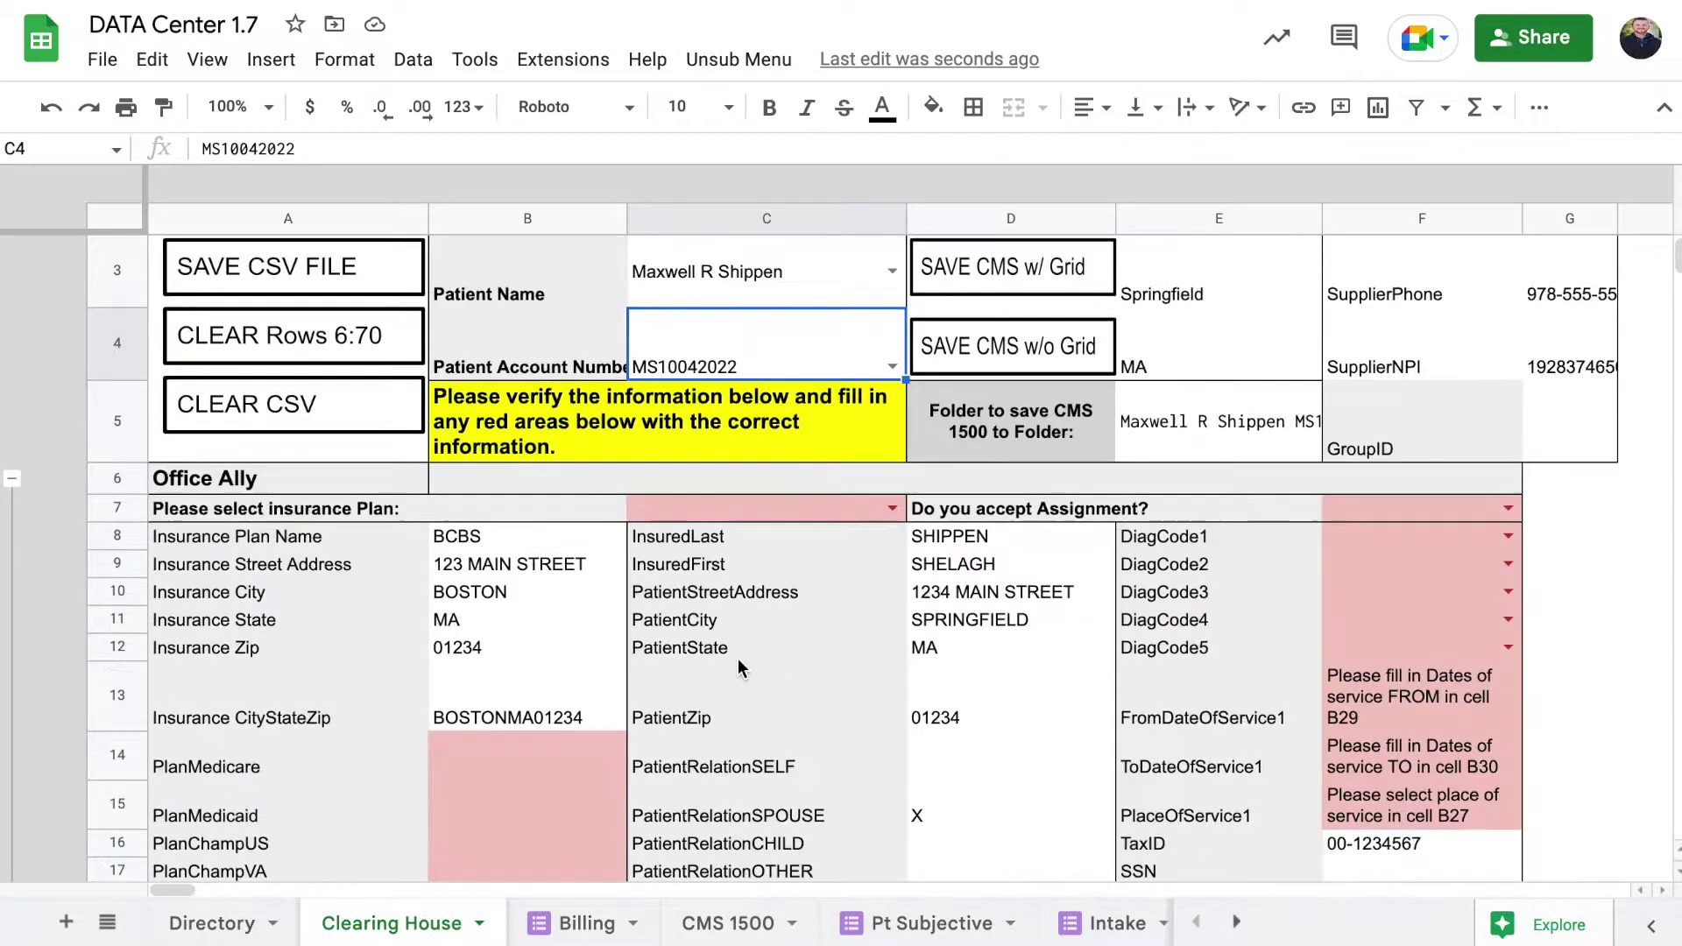
pyautogui.scroll(-9, 738, 659)
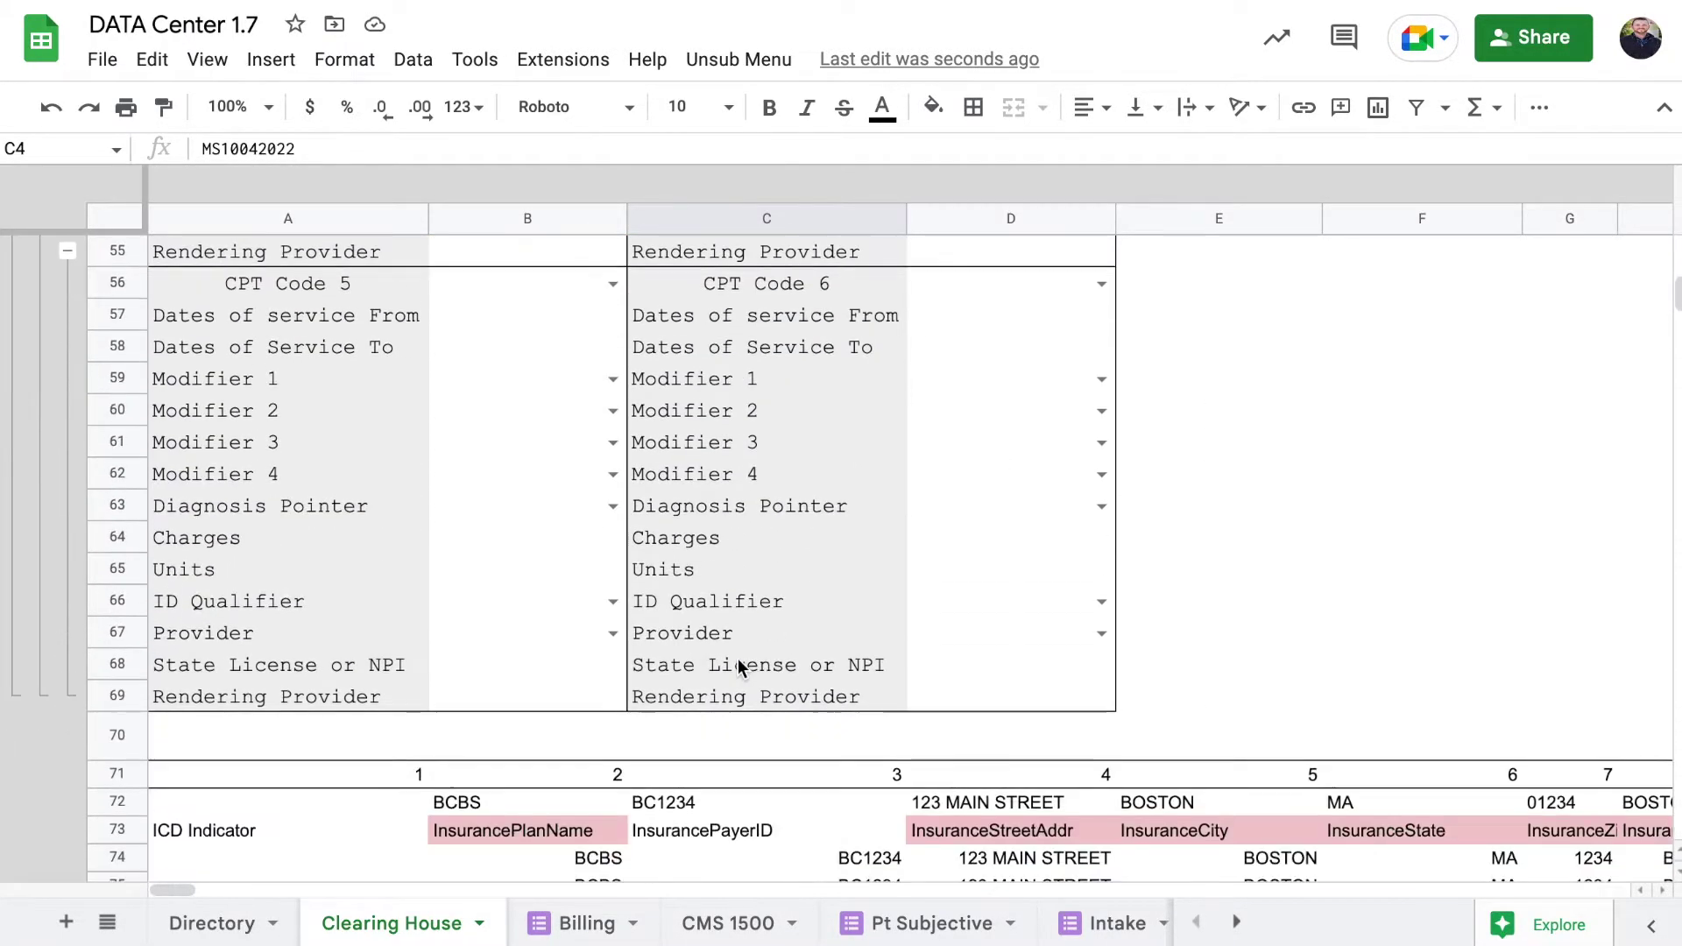
pyautogui.click(622, 550)
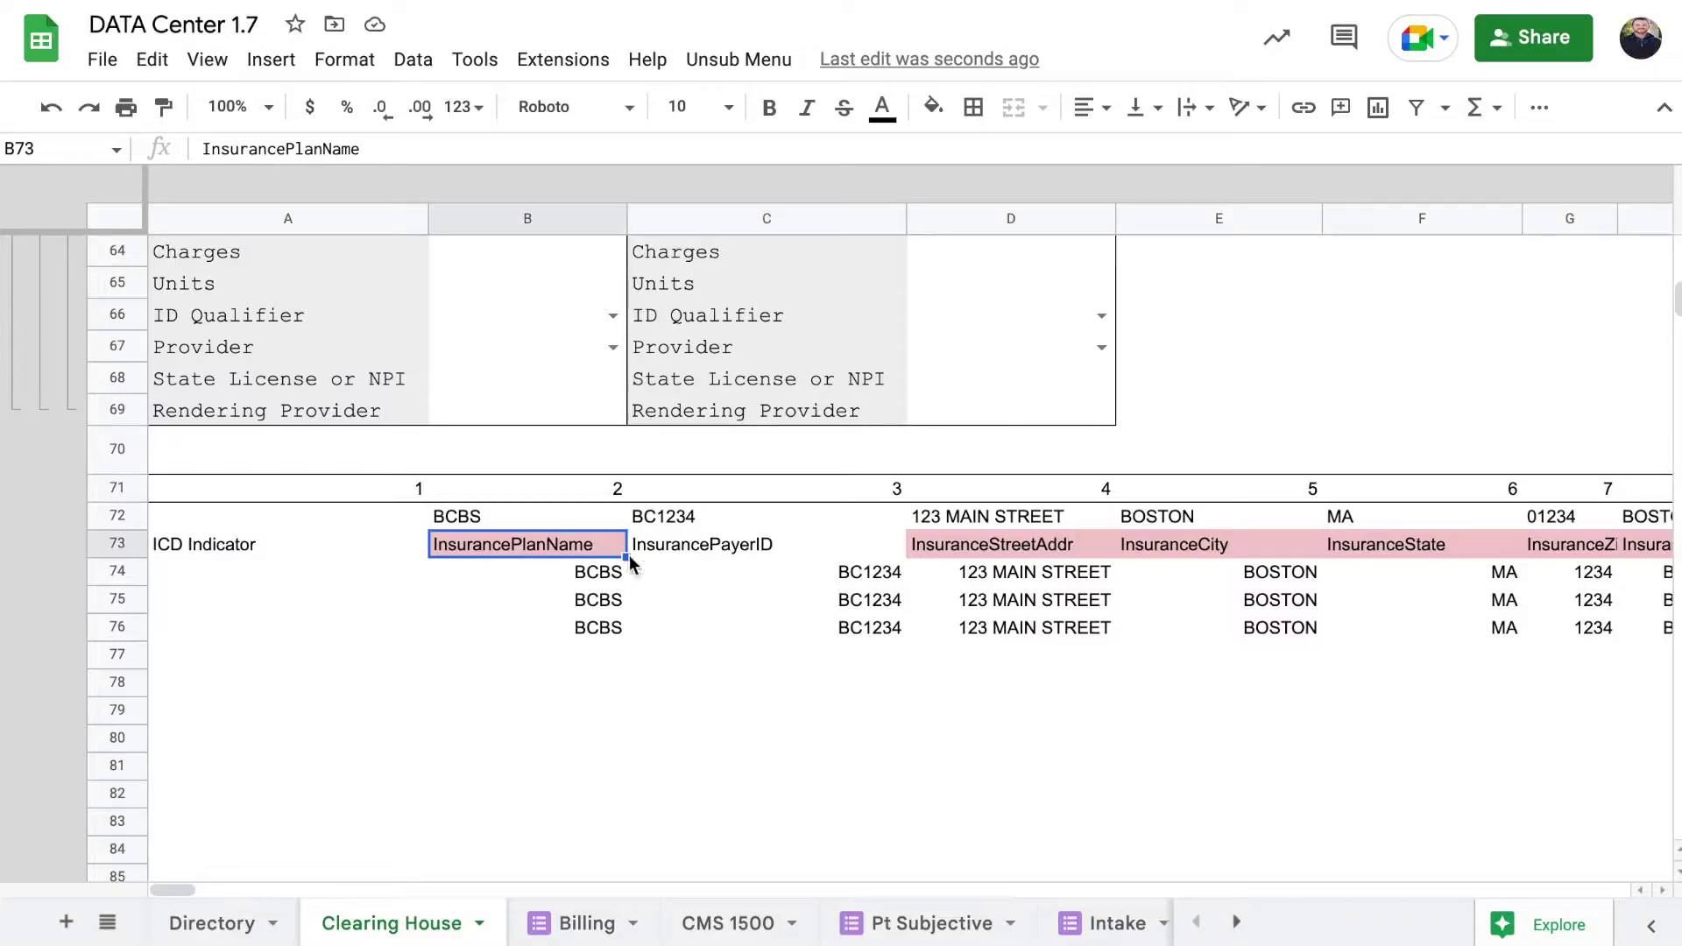
pyautogui.click(1007, 537)
pyautogui.click(1253, 527)
pyautogui.click(1283, 536)
pyautogui.scroll(20, 1218, 505)
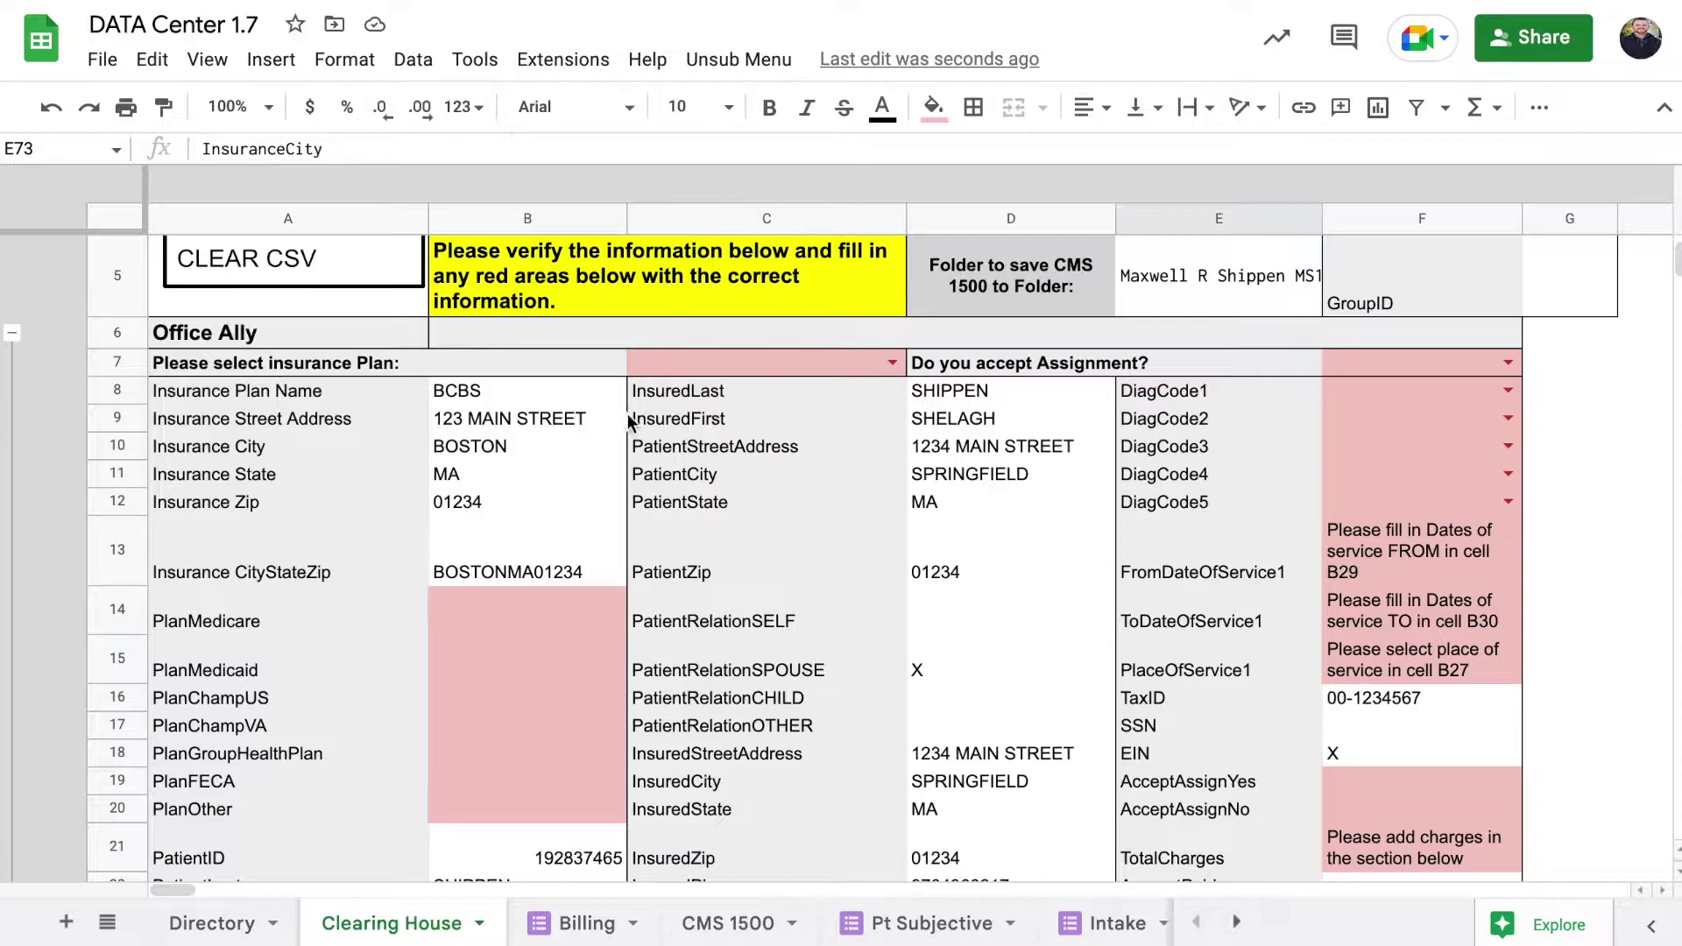
pyautogui.scroll(-1, 734, 452)
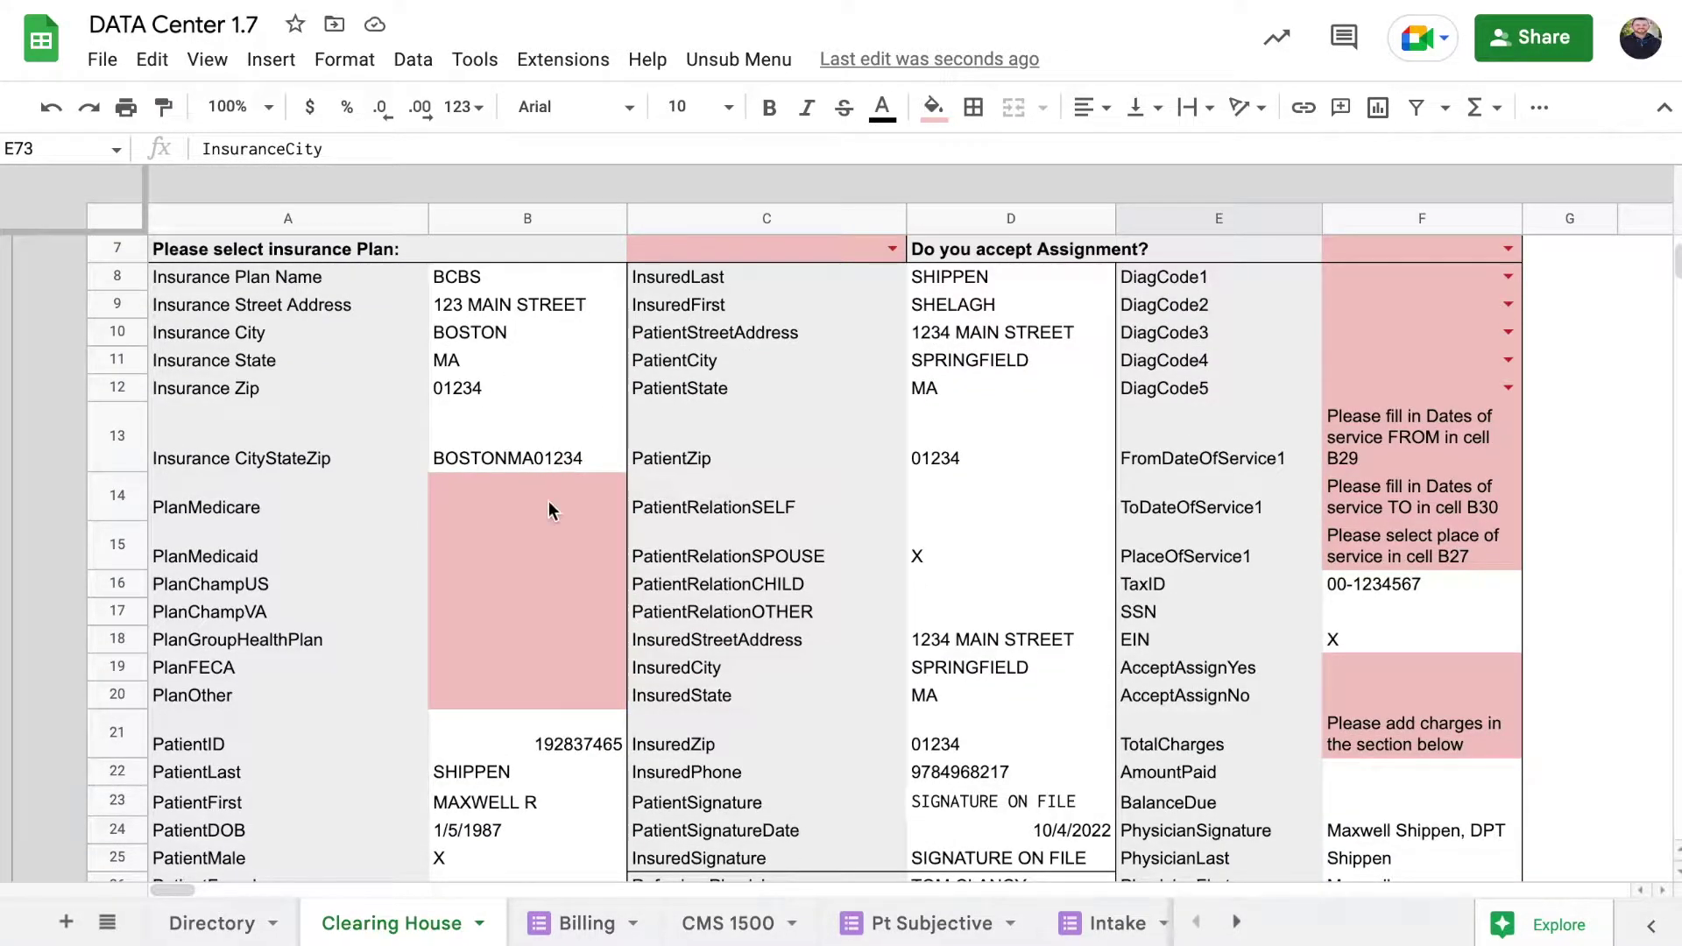
pyautogui.scroll(-2, 549, 496)
pyautogui.scroll(2, 549, 473)
pyautogui.scroll(3, 806, 418)
pyautogui.scroll(-1, 825, 435)
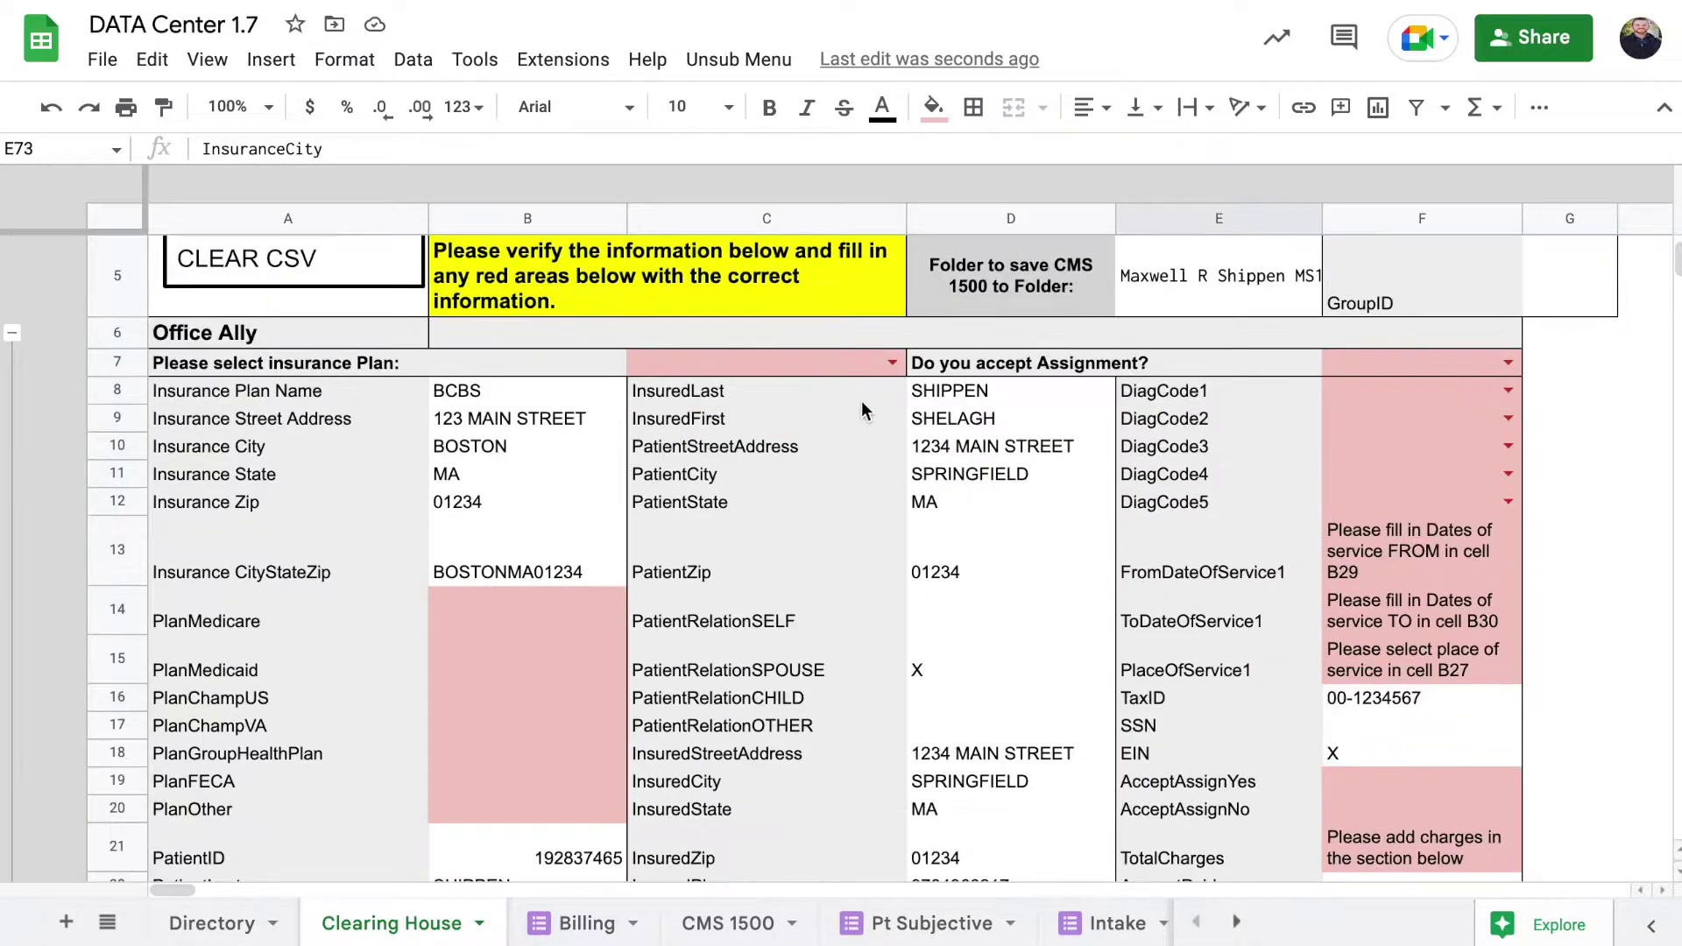
pyautogui.scroll(3, 861, 401)
pyautogui.scroll(-1, 848, 556)
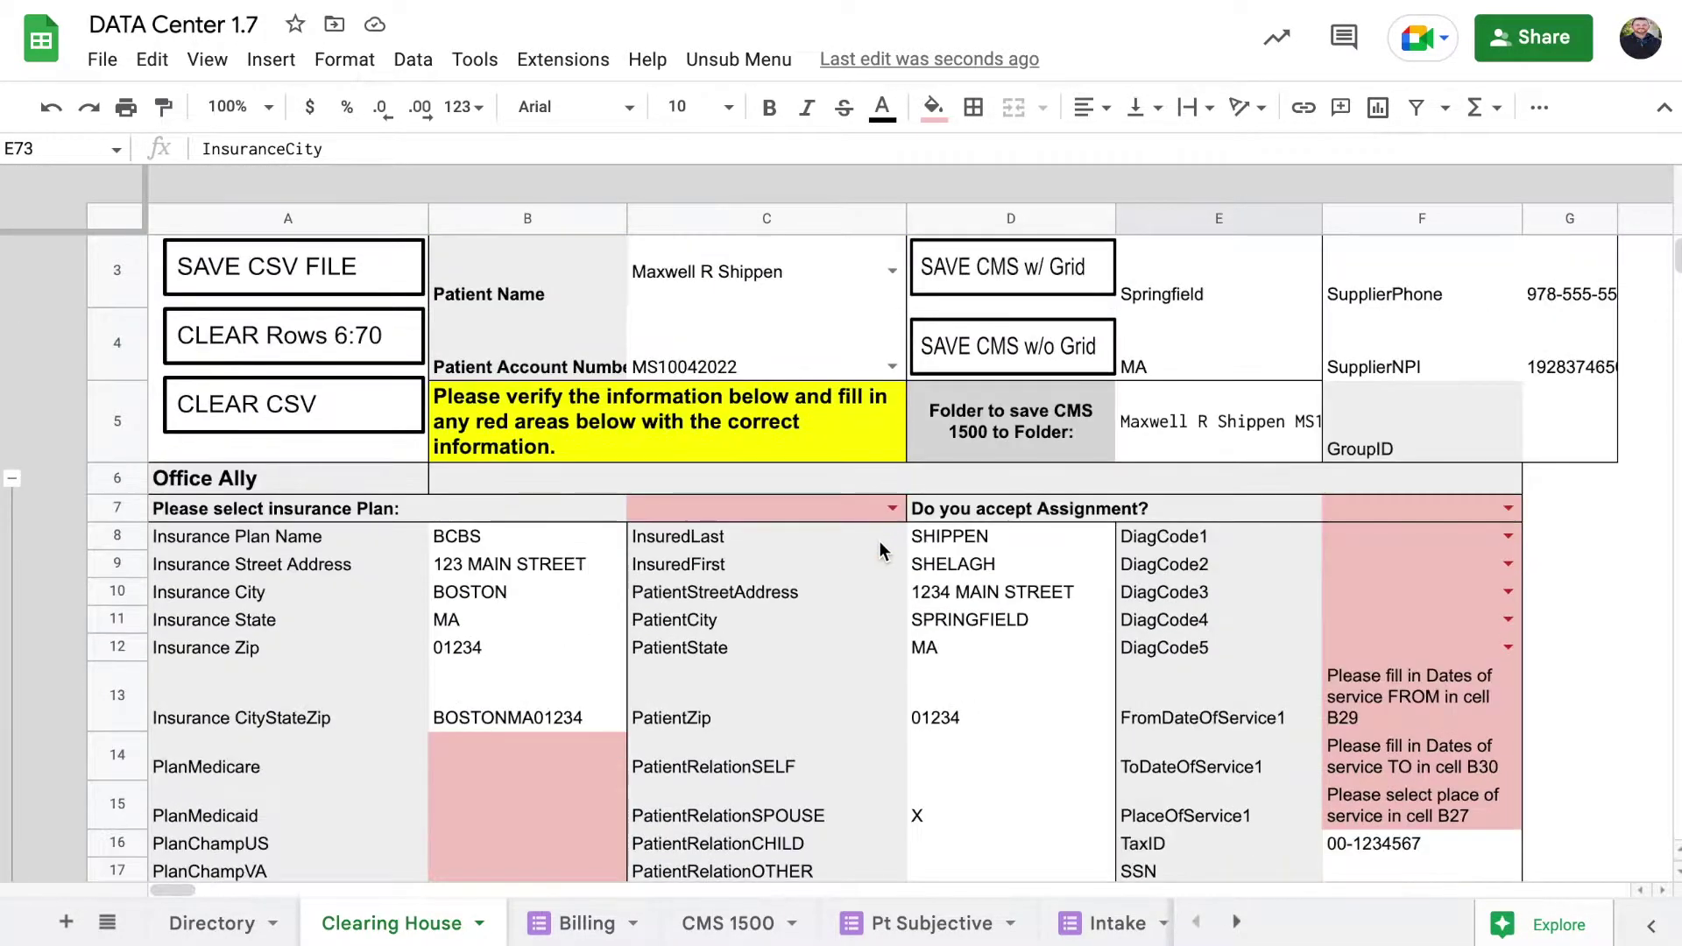
# Step: Choose Group Health Plan in C7, then verify the PlanGroupHealthPlan, PlanMedicaid and patient name cells
pyautogui.click(892, 509)
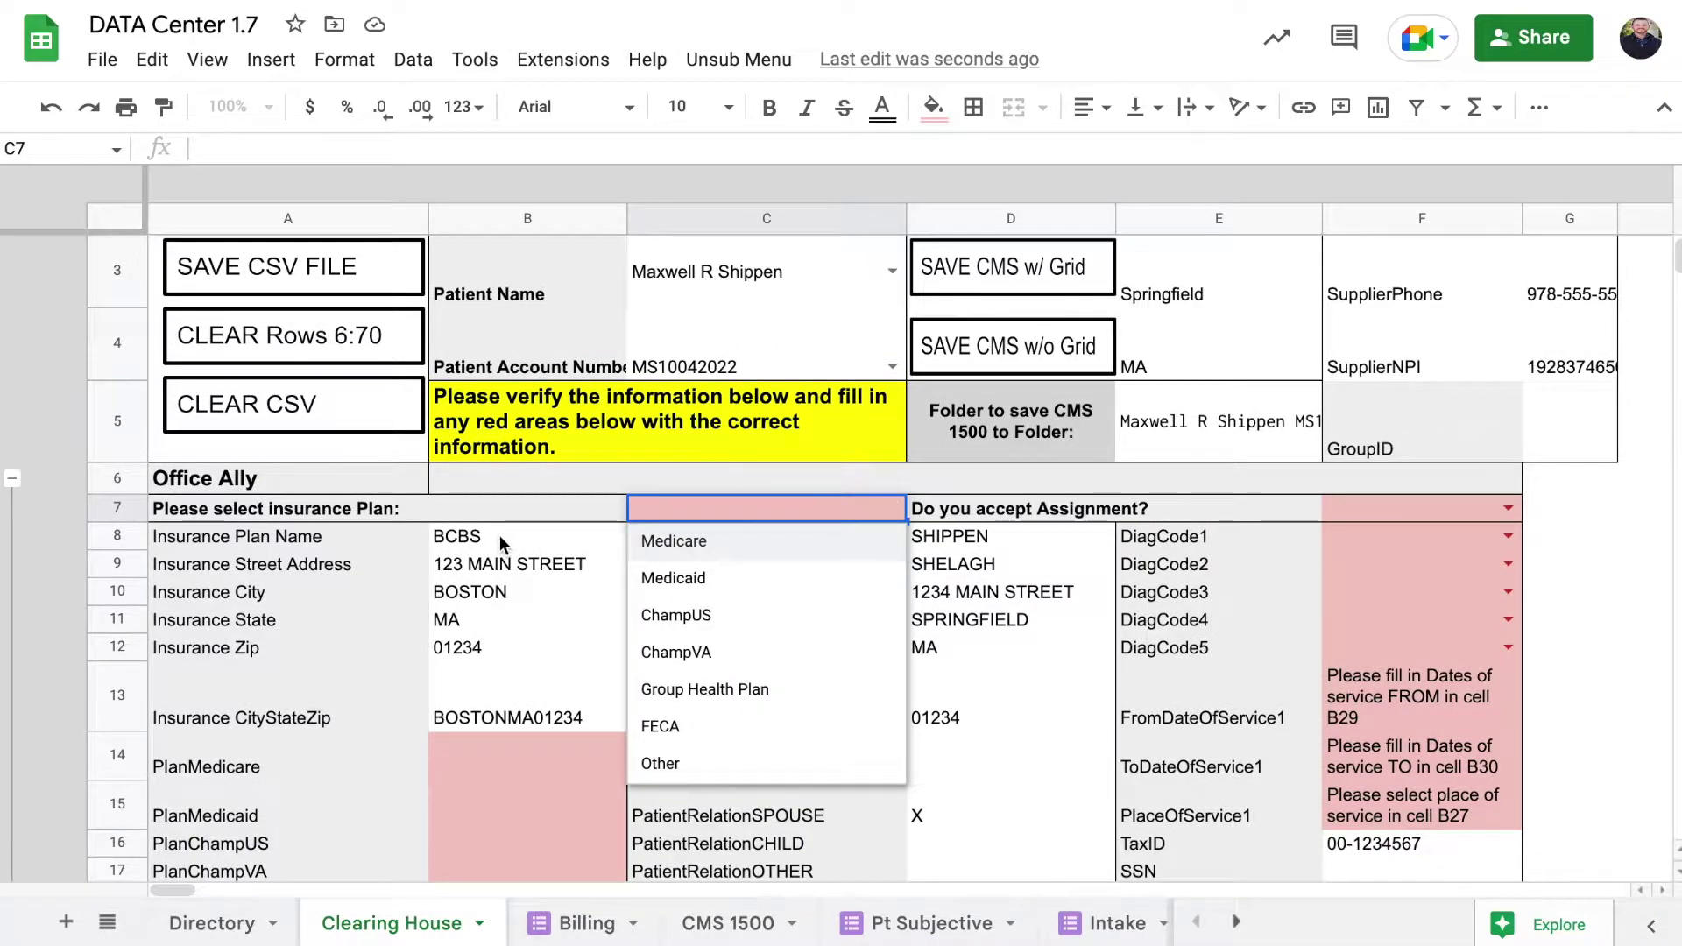
pyautogui.click(693, 698)
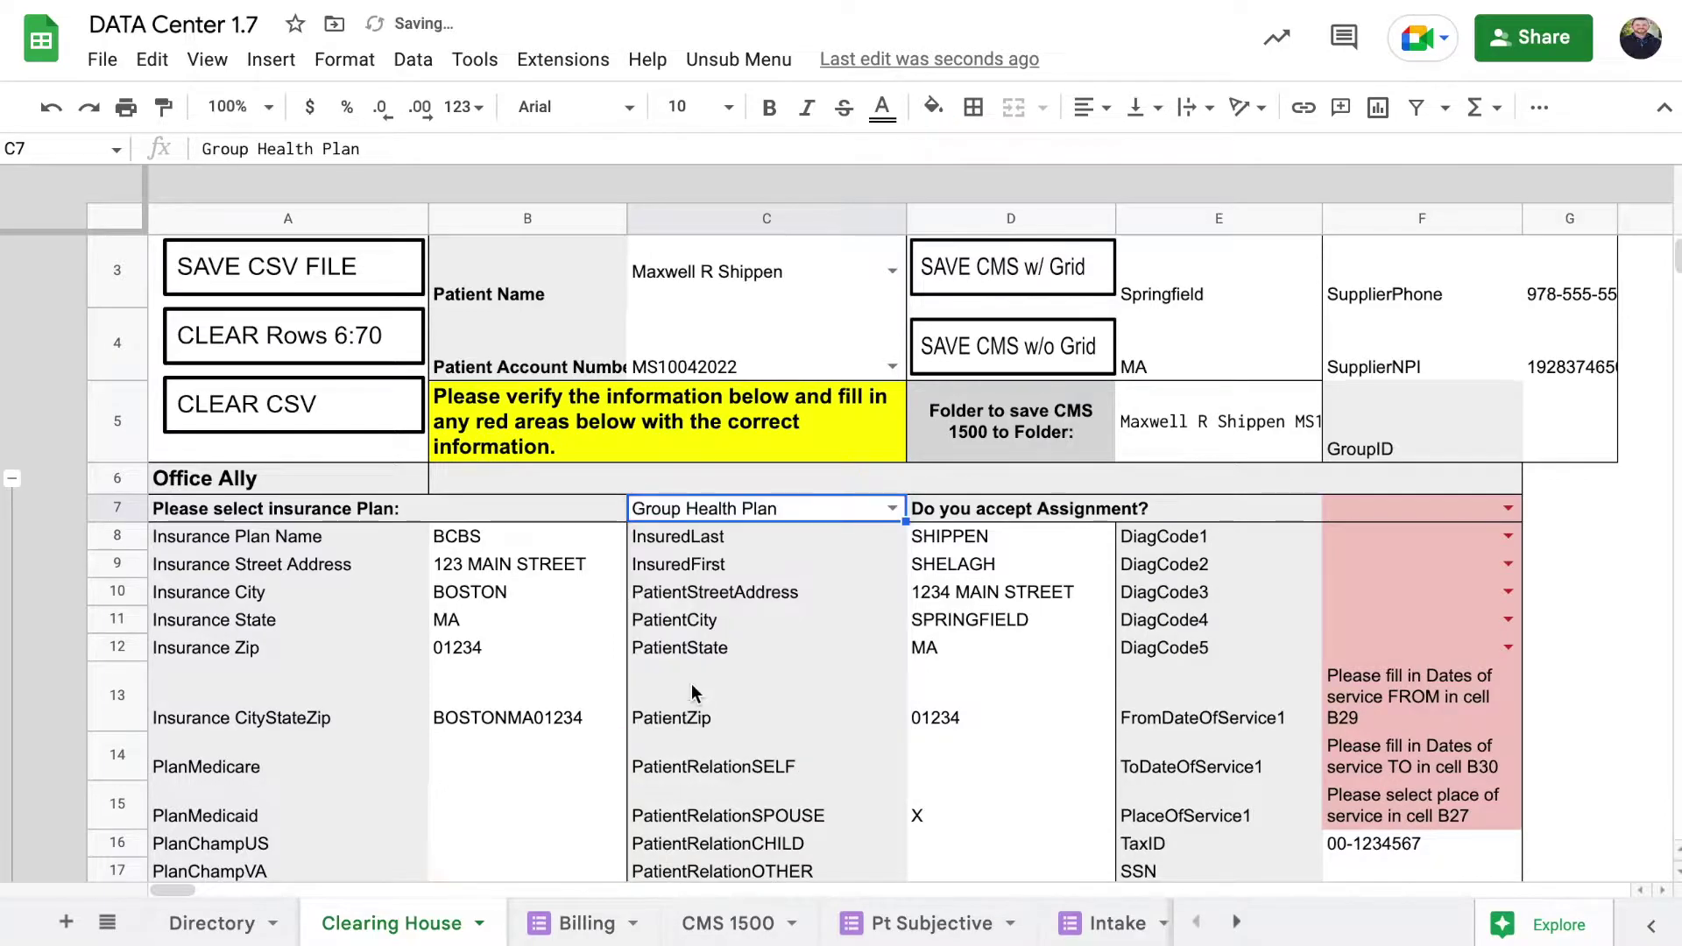
pyautogui.scroll(-4, 489, 785)
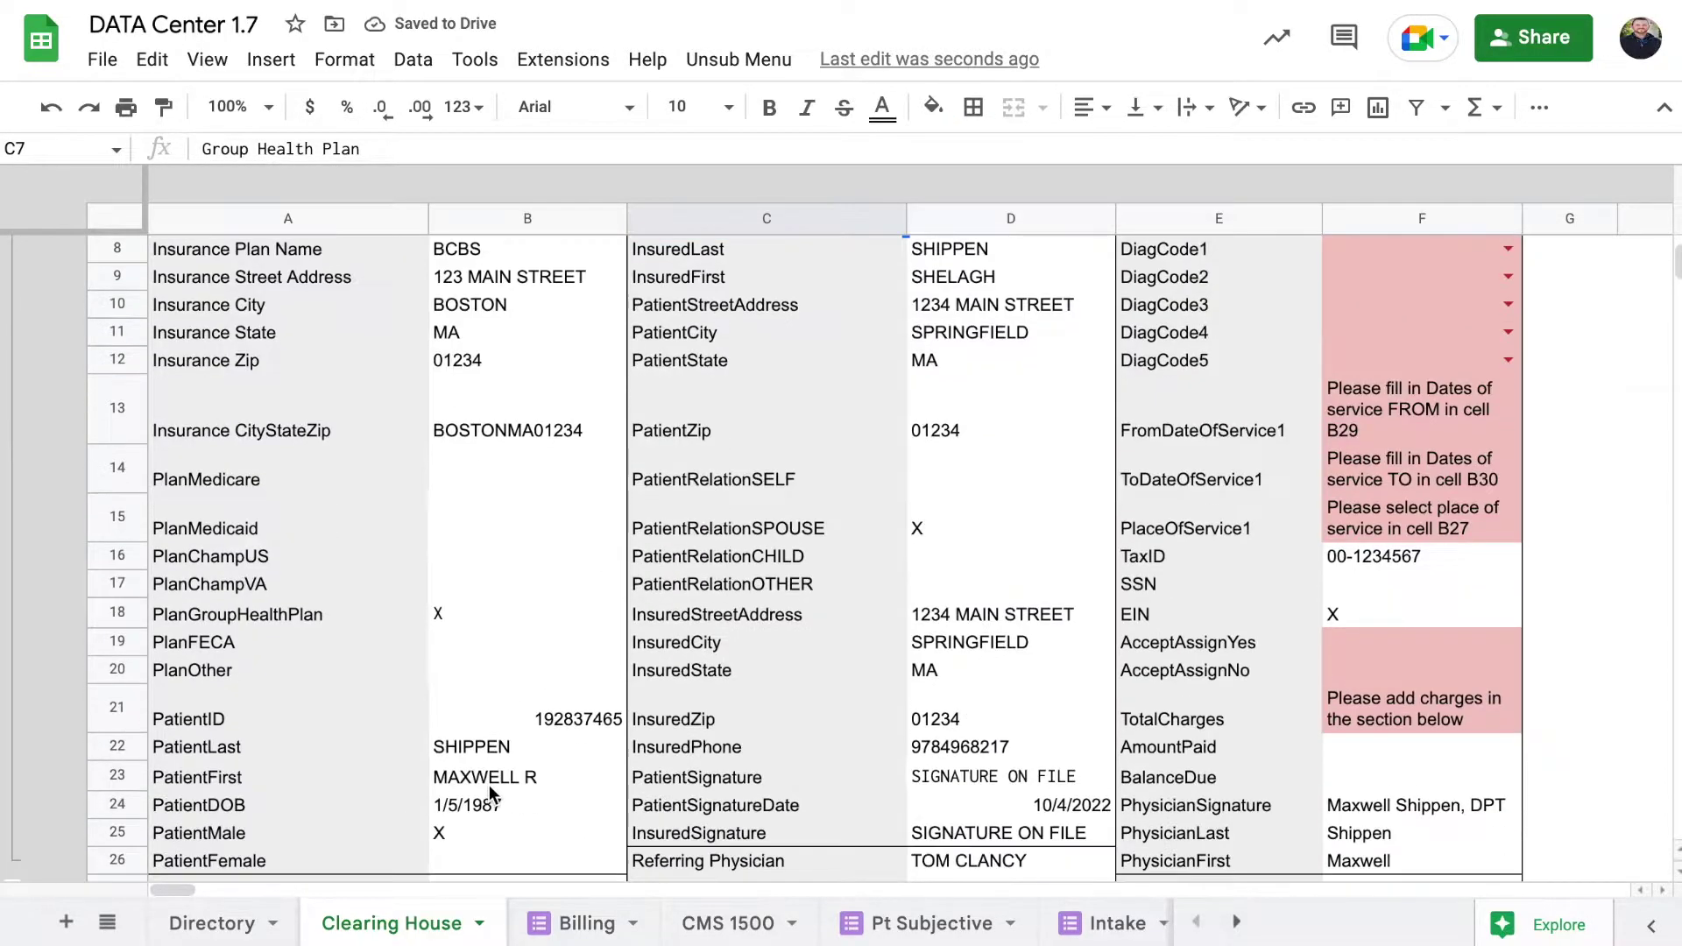
pyautogui.click(464, 586)
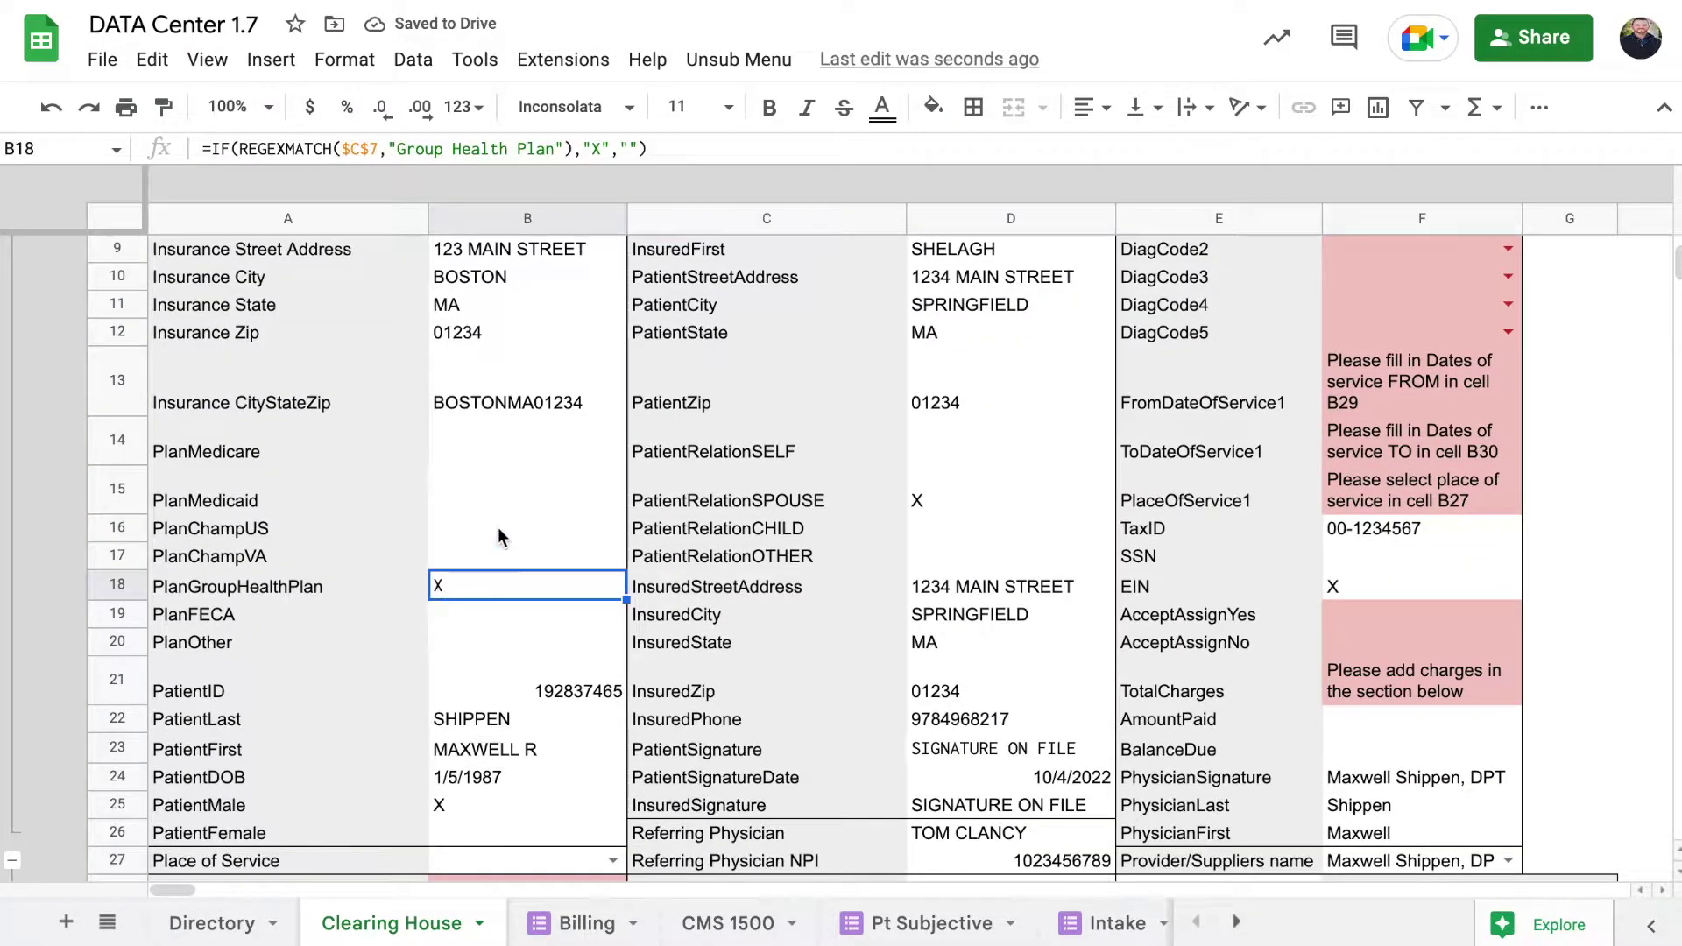
pyautogui.click(479, 480)
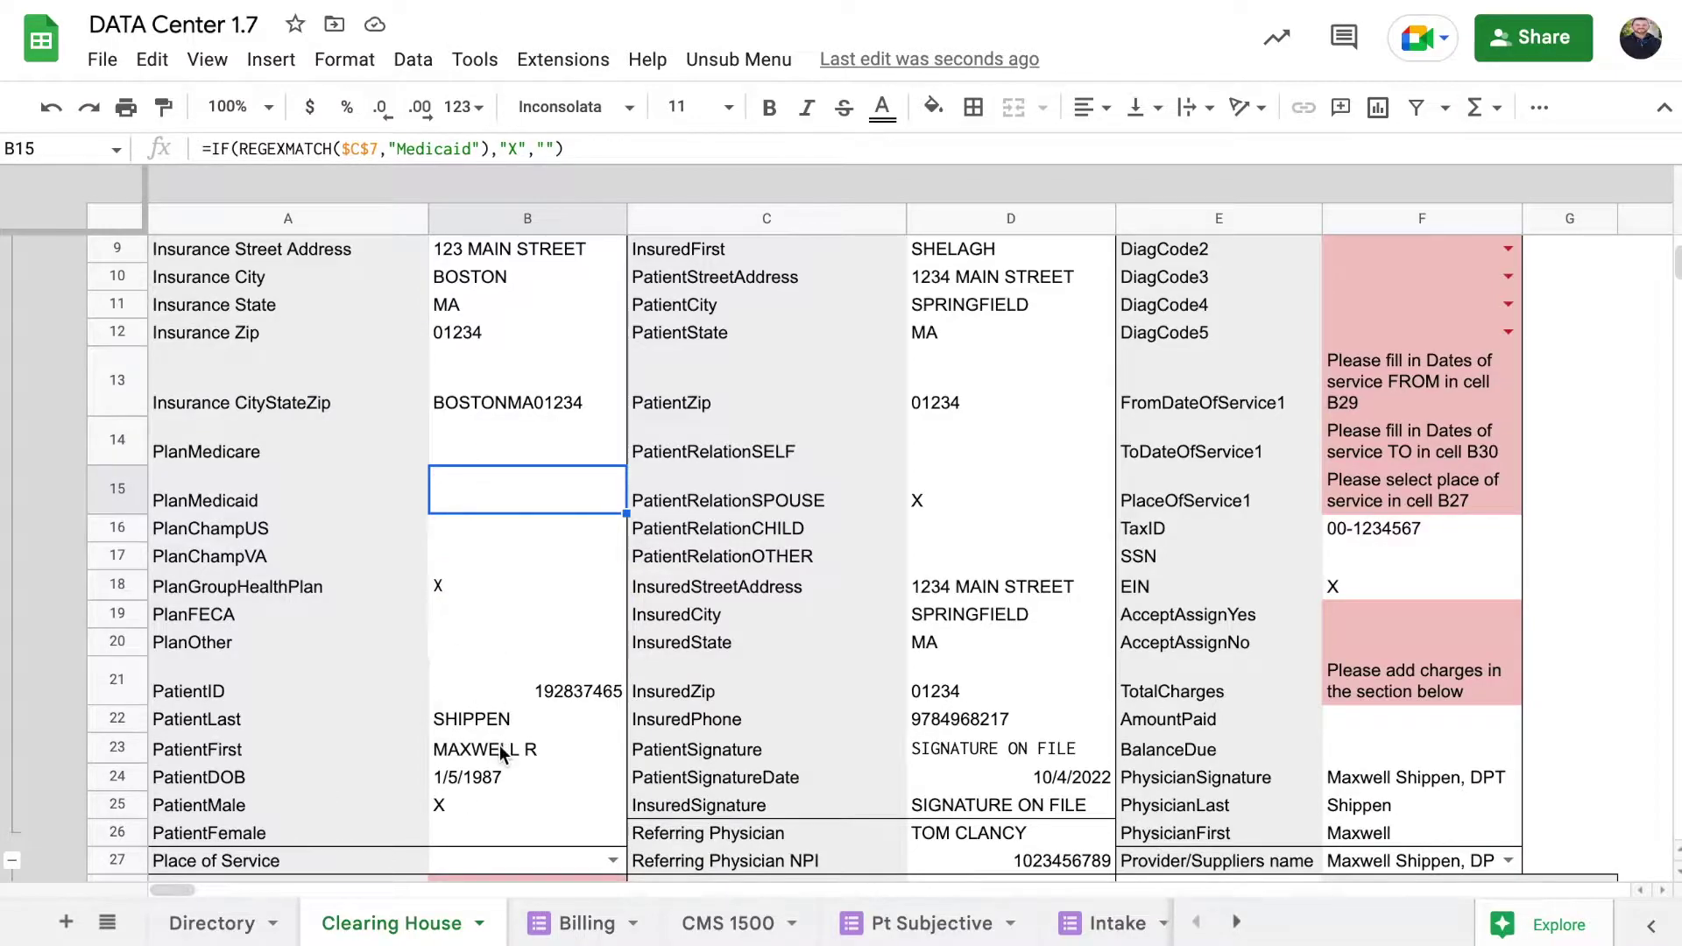
pyautogui.scroll(-1, 499, 745)
pyautogui.scroll(3, 681, 596)
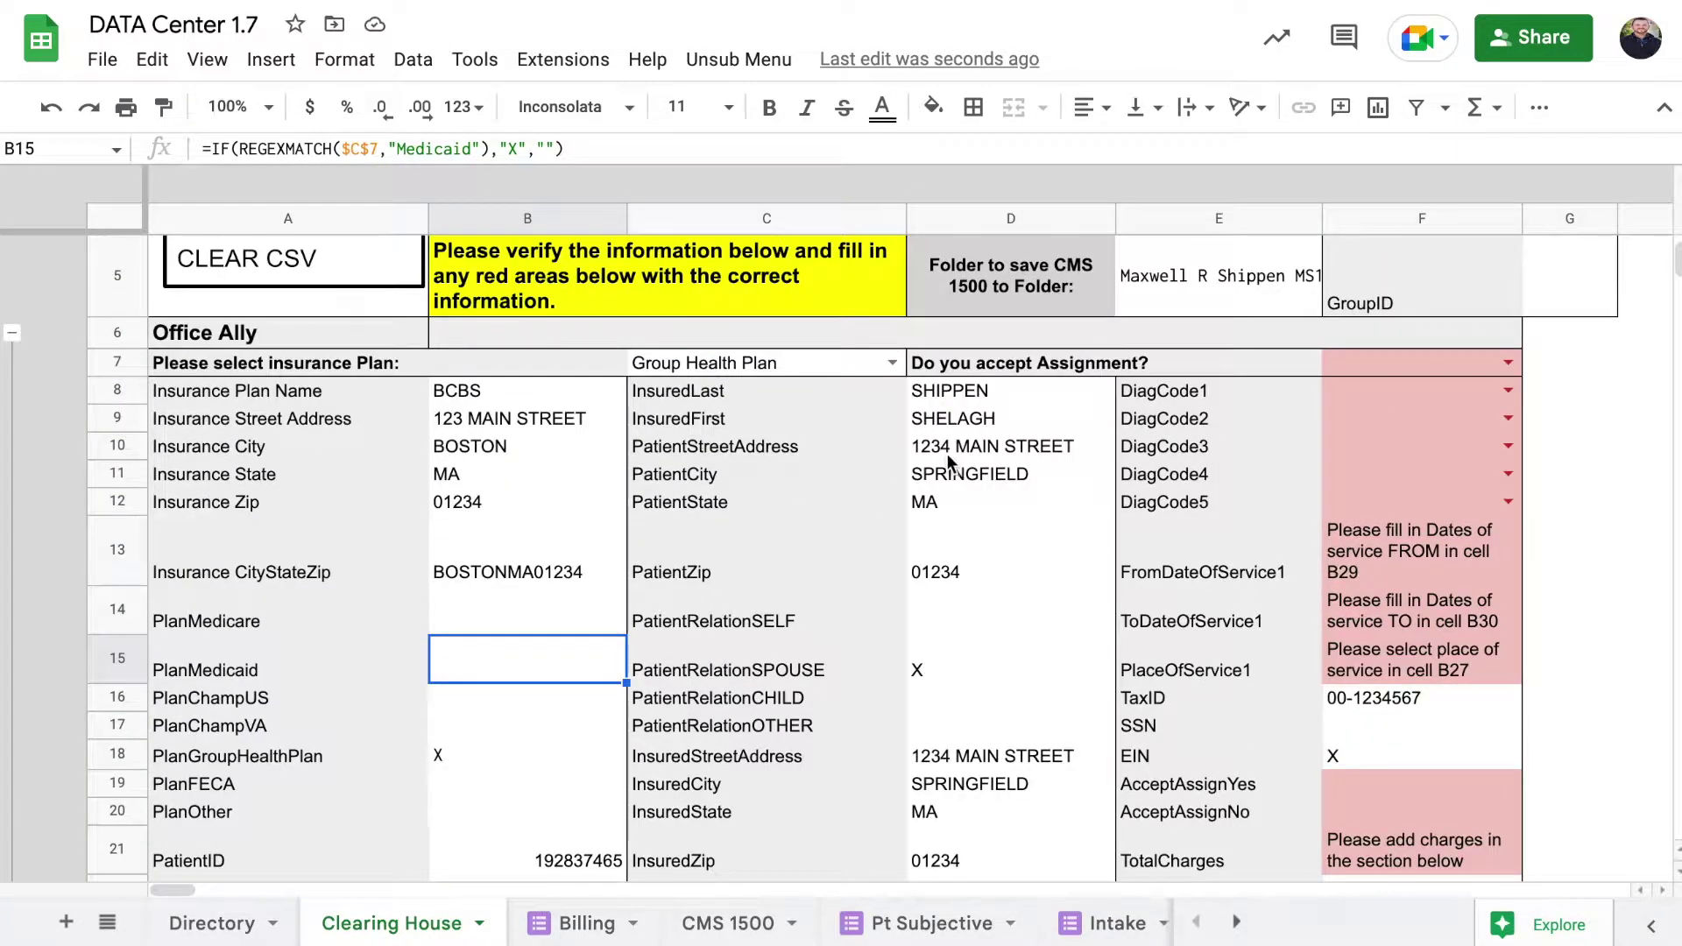
pyautogui.scroll(-1, 948, 452)
pyautogui.scroll(-2, 975, 622)
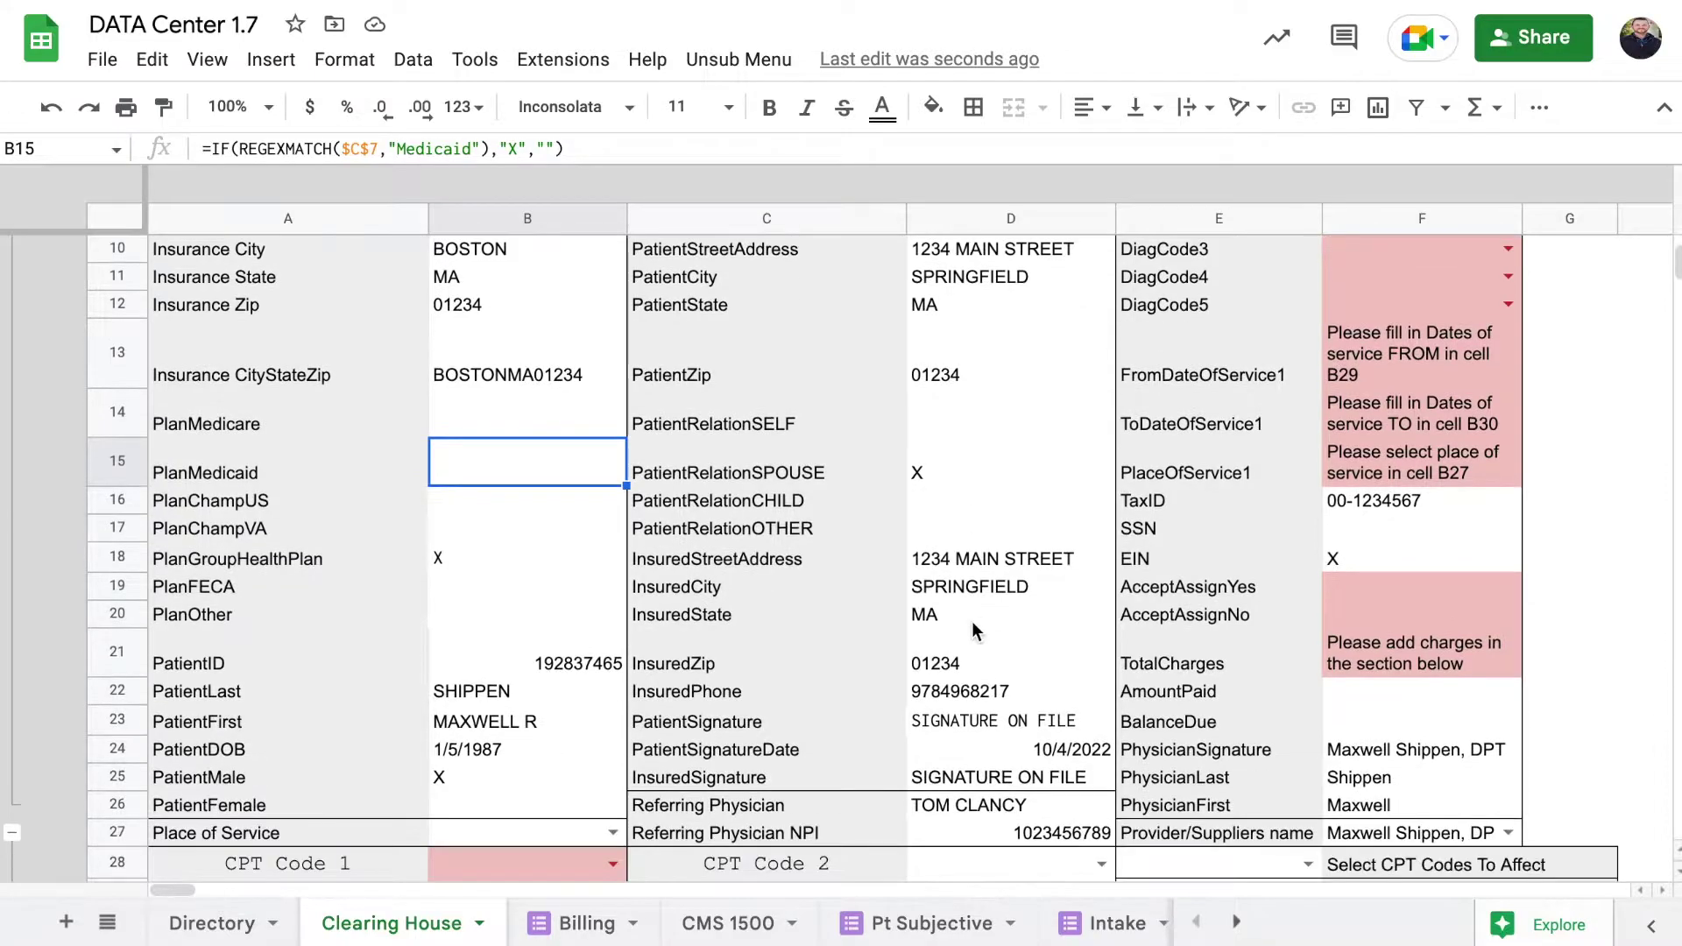
pyautogui.scroll(5, 998, 683)
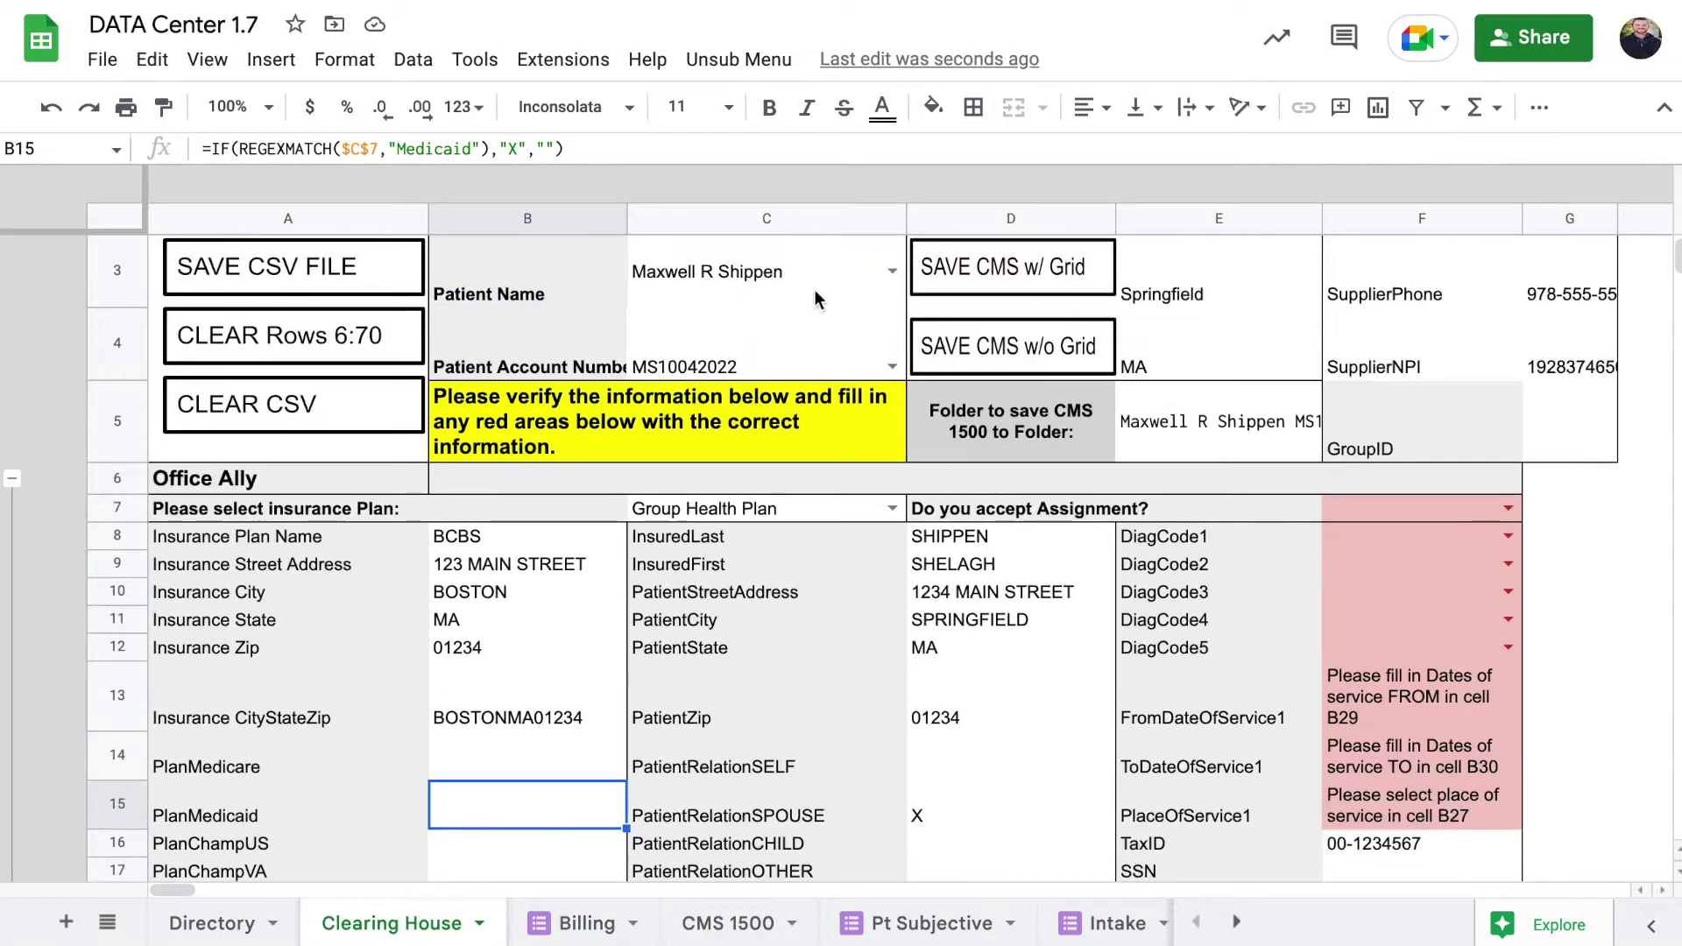
pyautogui.click(761, 269)
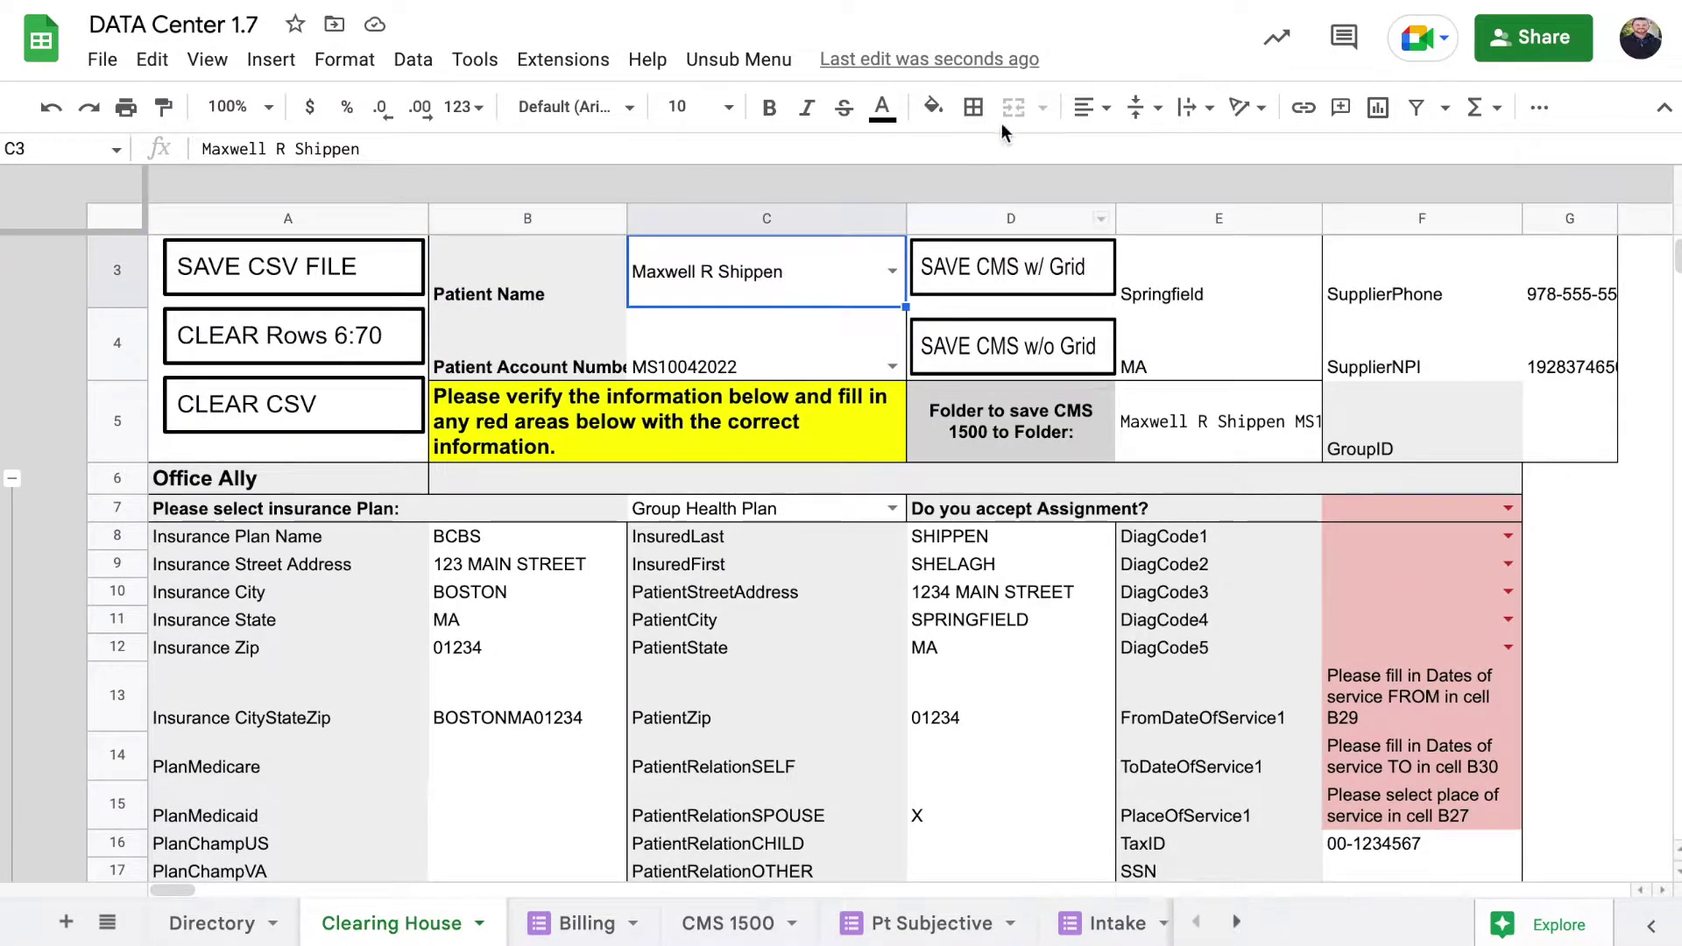
pyautogui.click(739, 59)
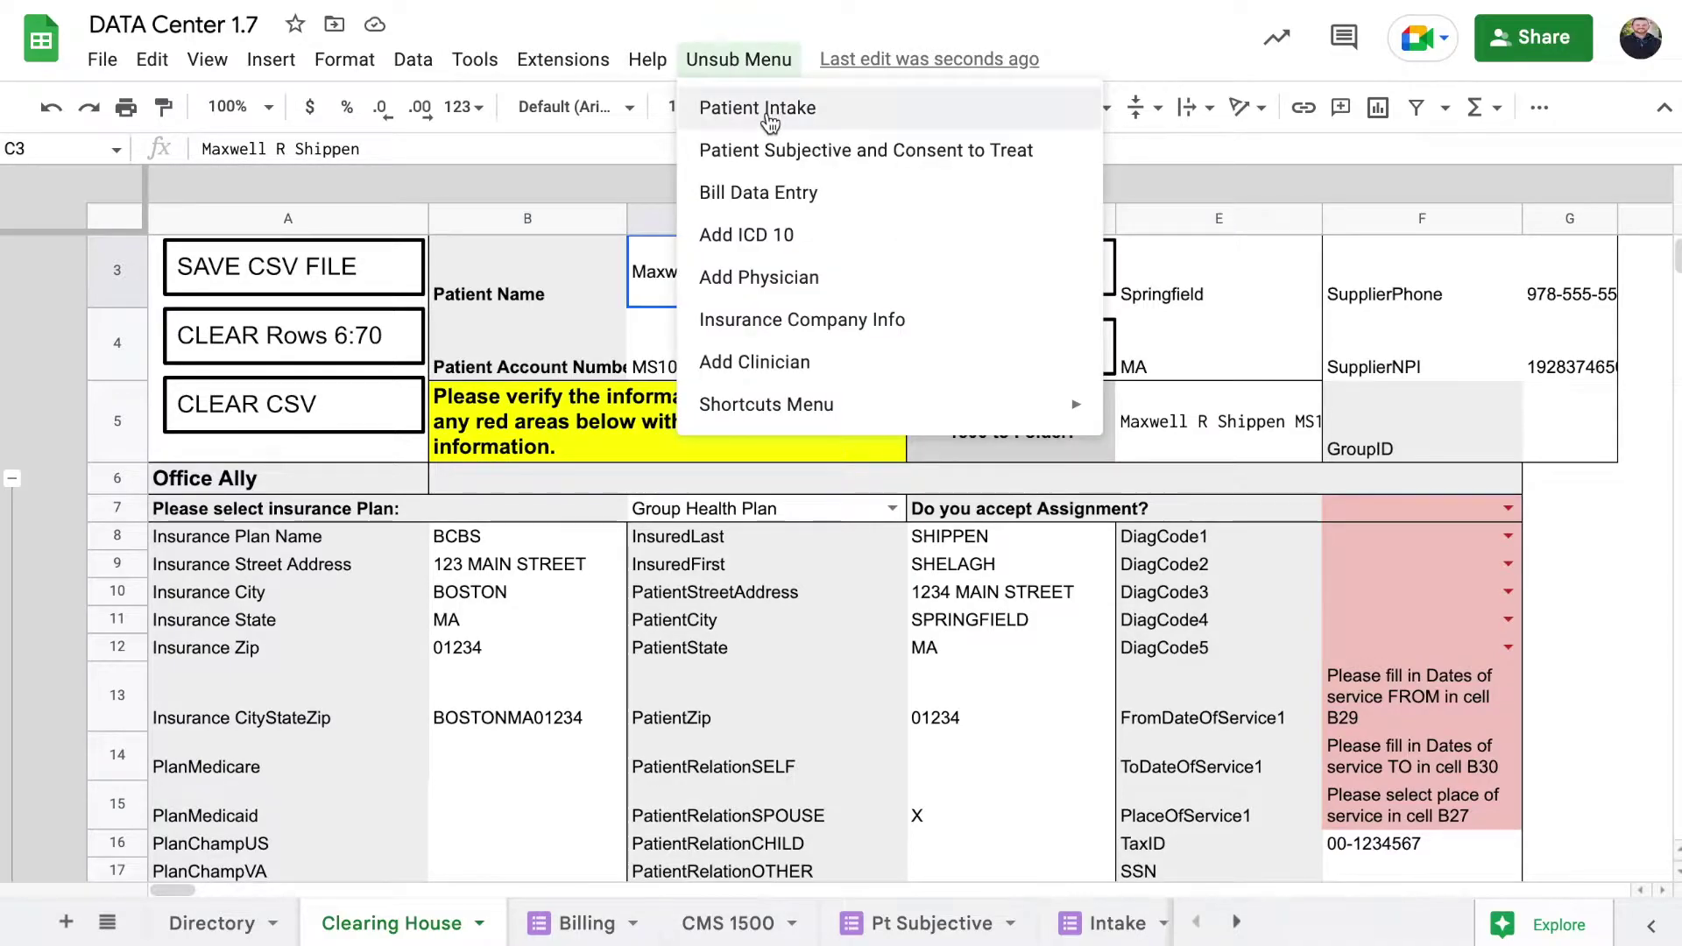
pyautogui.click(770, 112)
pyautogui.scroll(2, 947, 289)
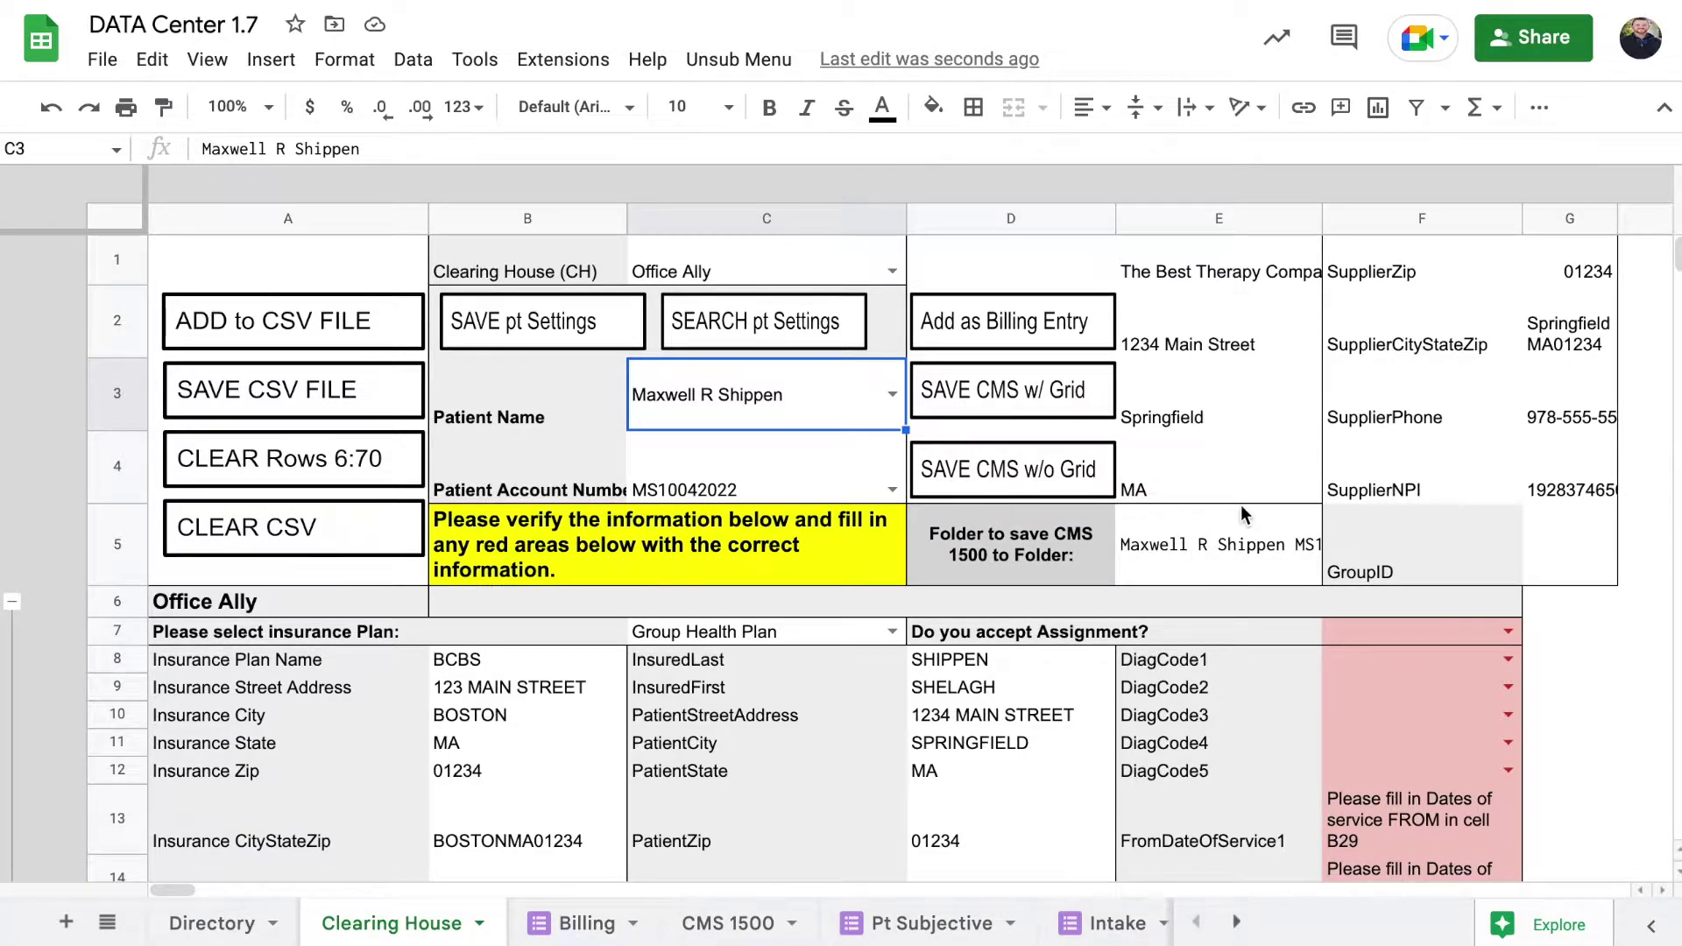
pyautogui.click(1374, 294)
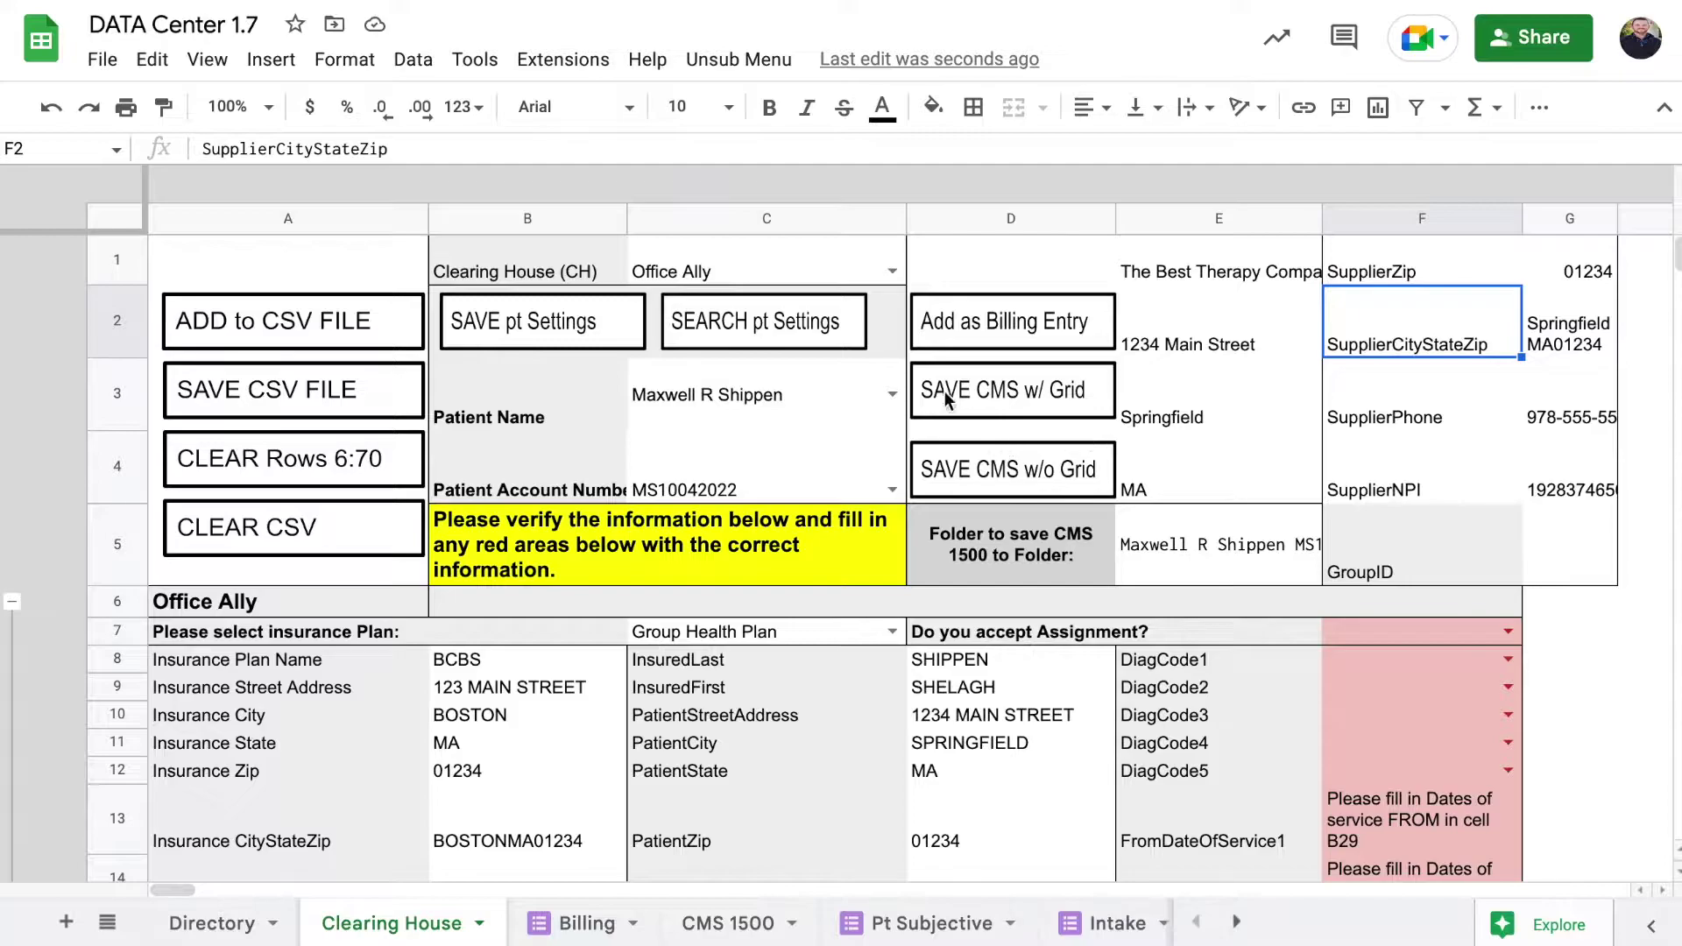
pyautogui.scroll(-2, 1217, 623)
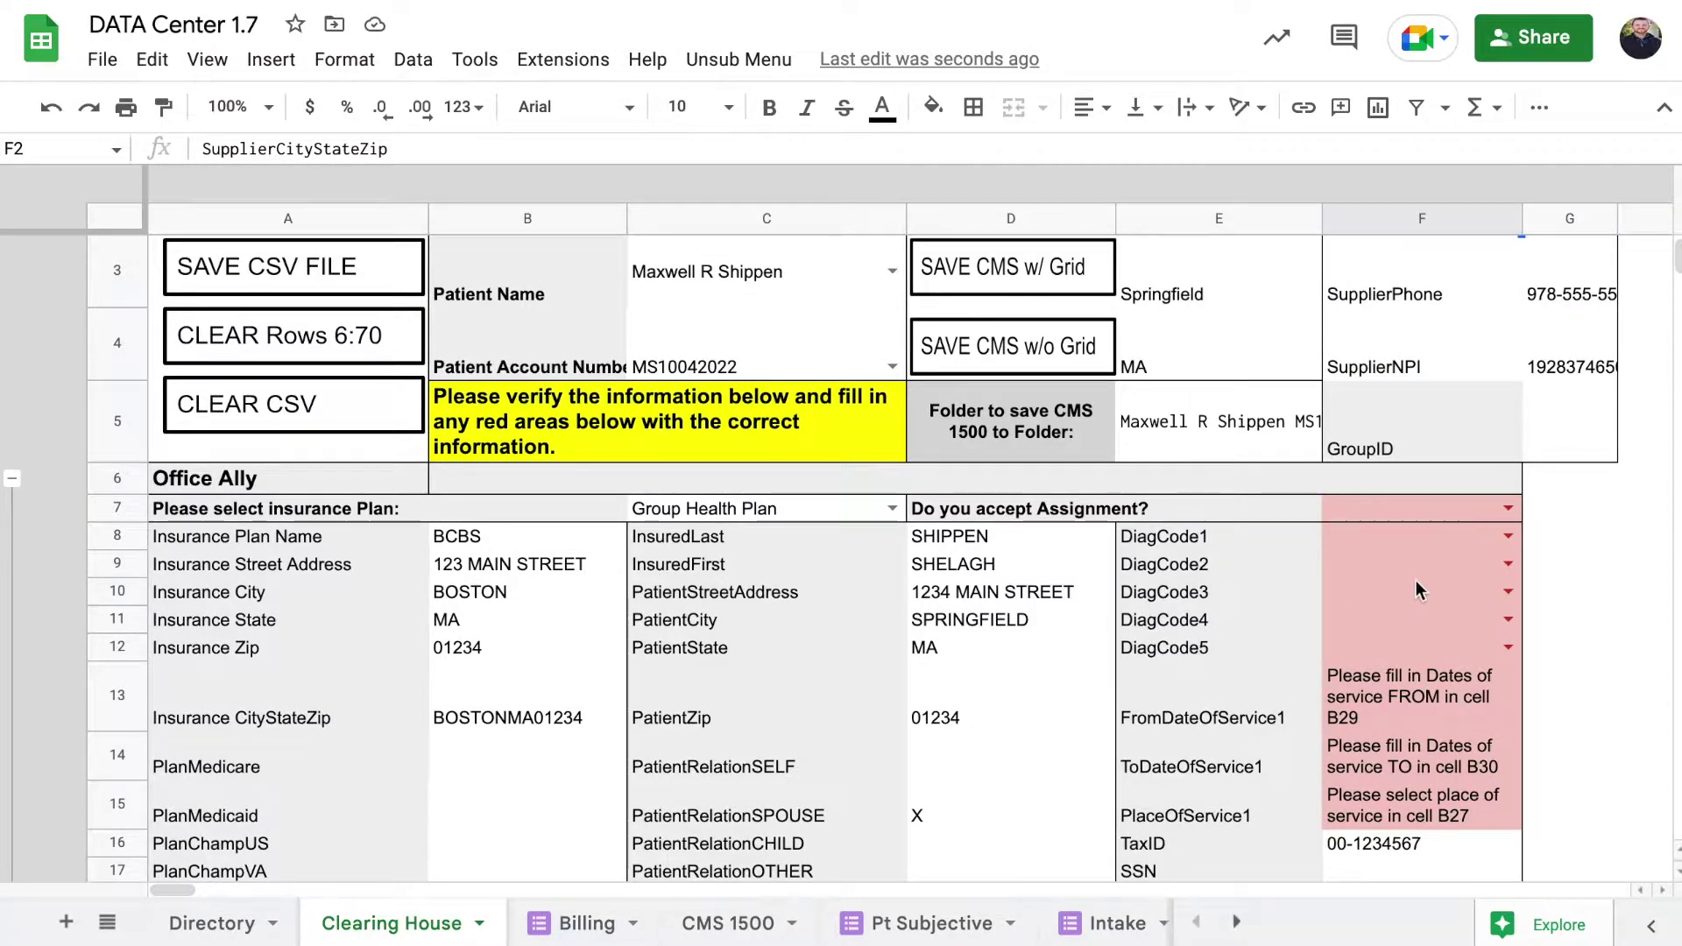
pyautogui.click(1509, 507)
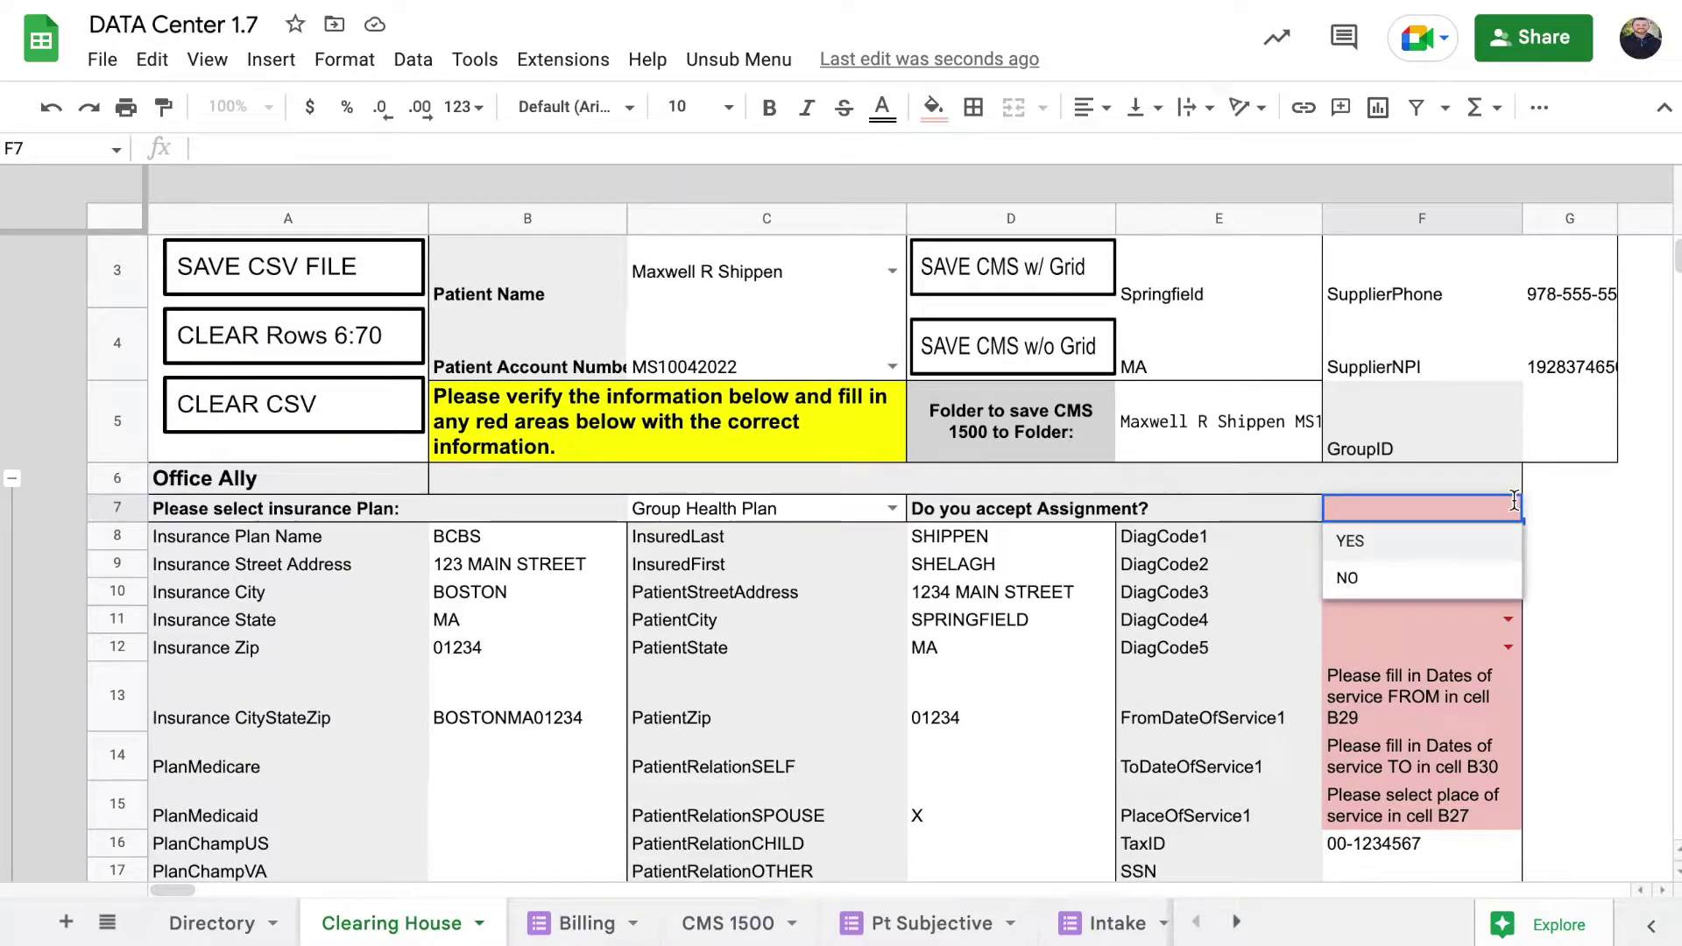
# Step: Set Accept Assignment to NO
pyautogui.click(1481, 539)
pyautogui.scroll(2, 1487, 522)
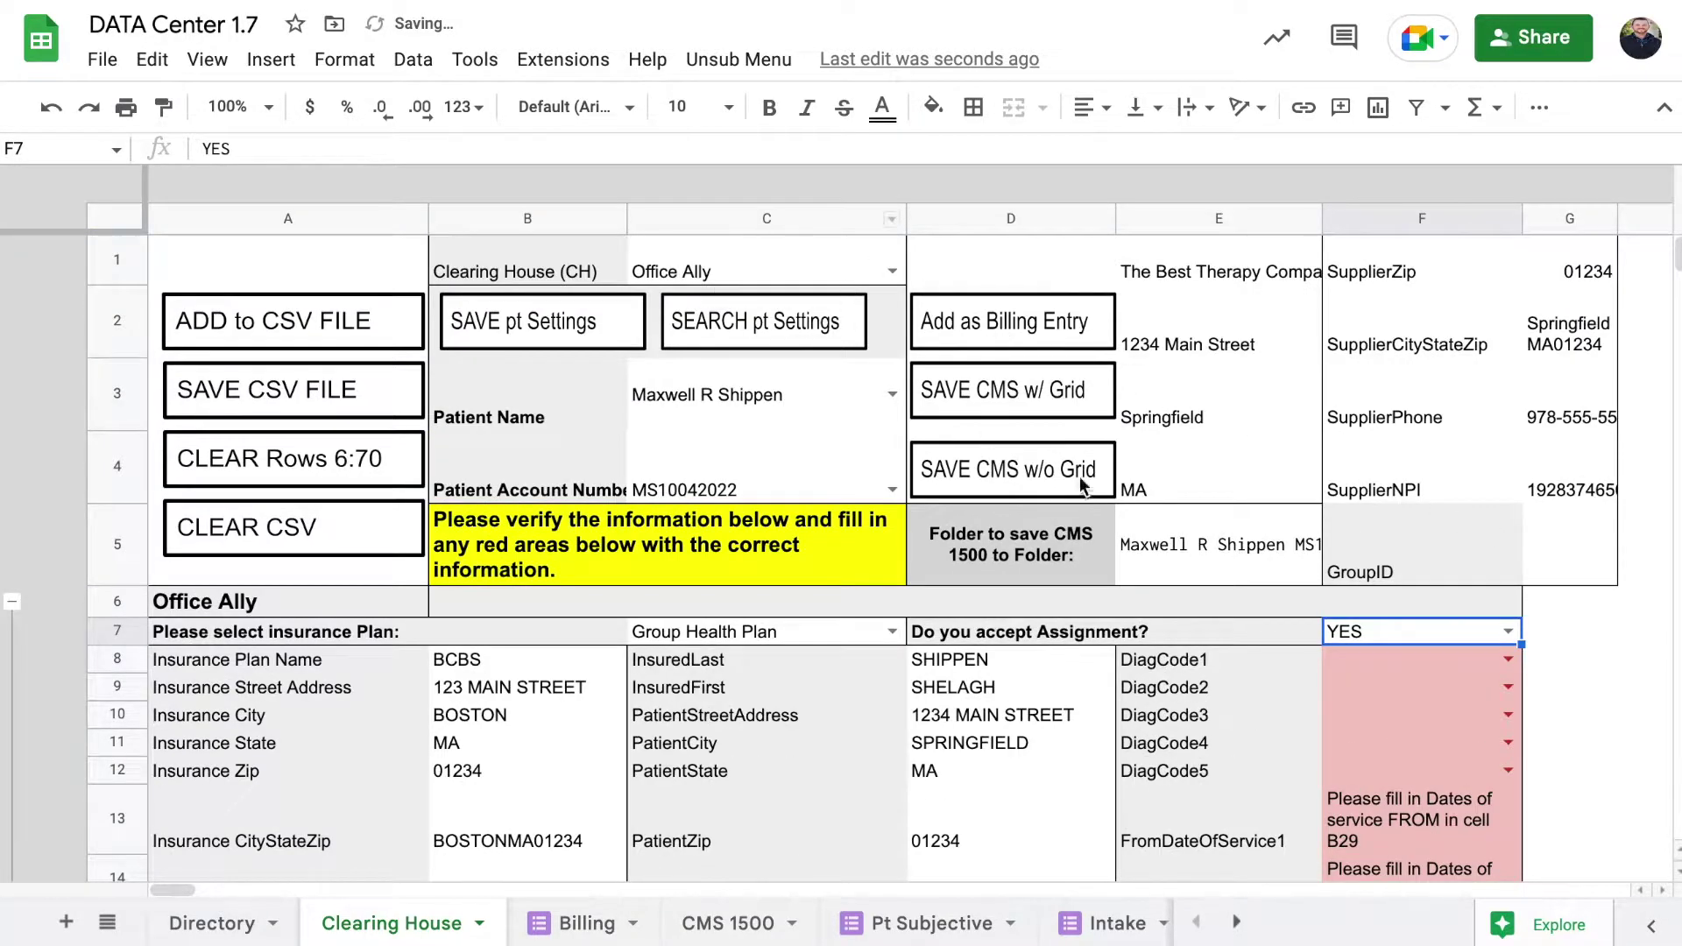
pyautogui.click(1509, 631)
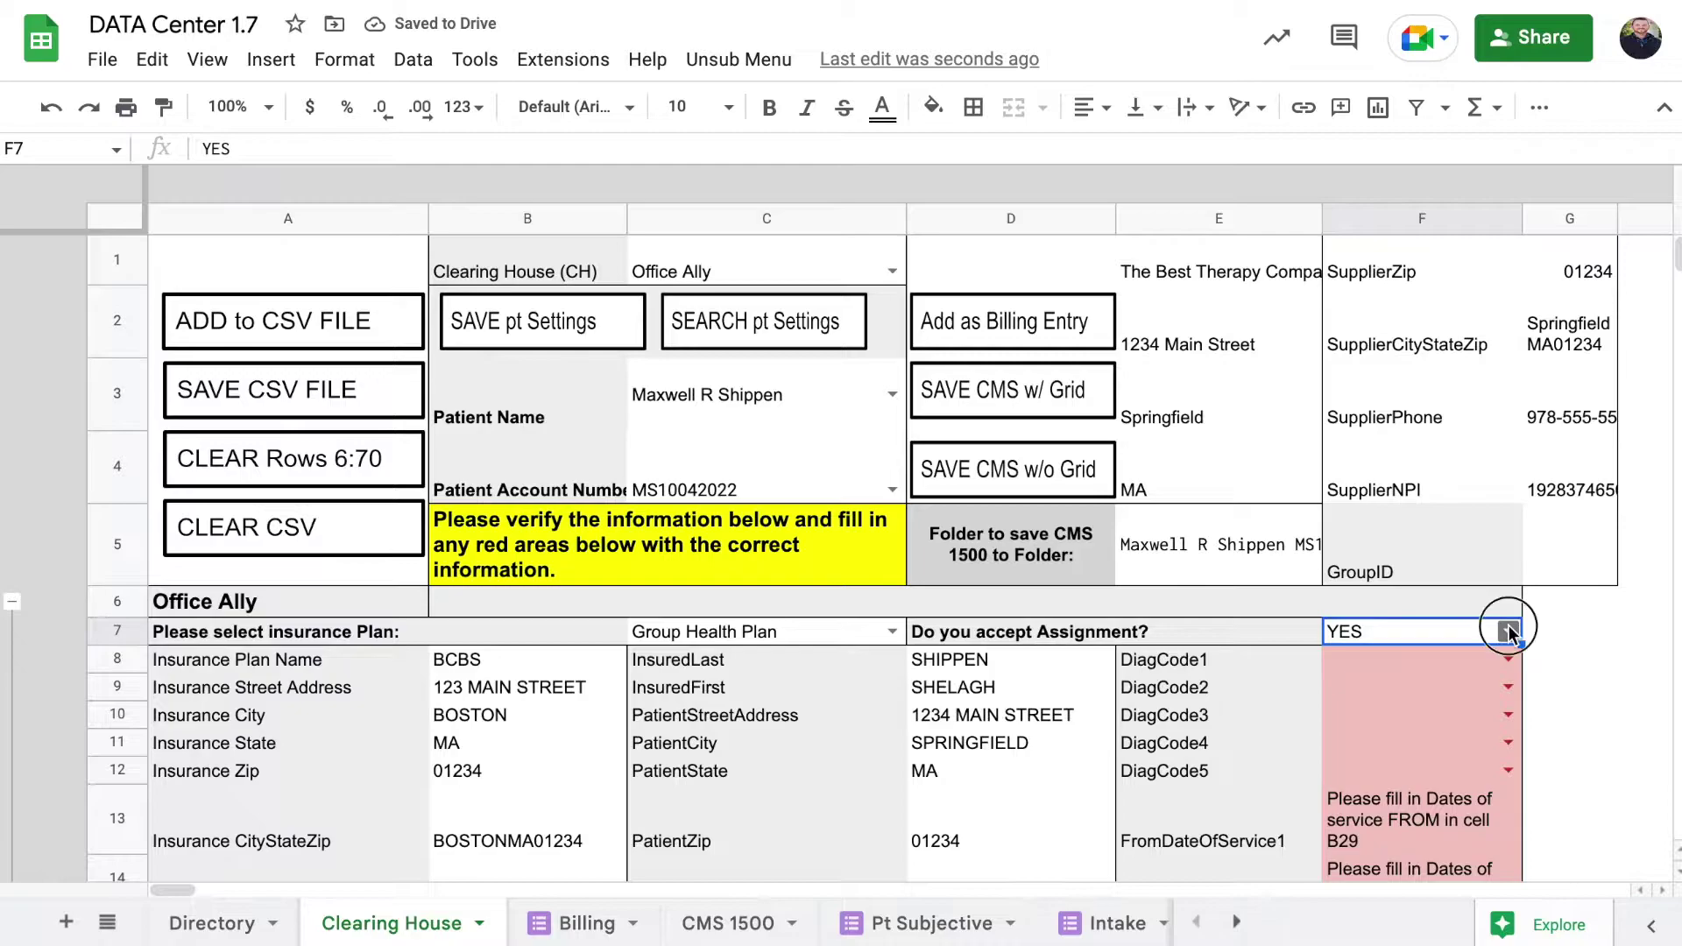
pyautogui.click(1430, 703)
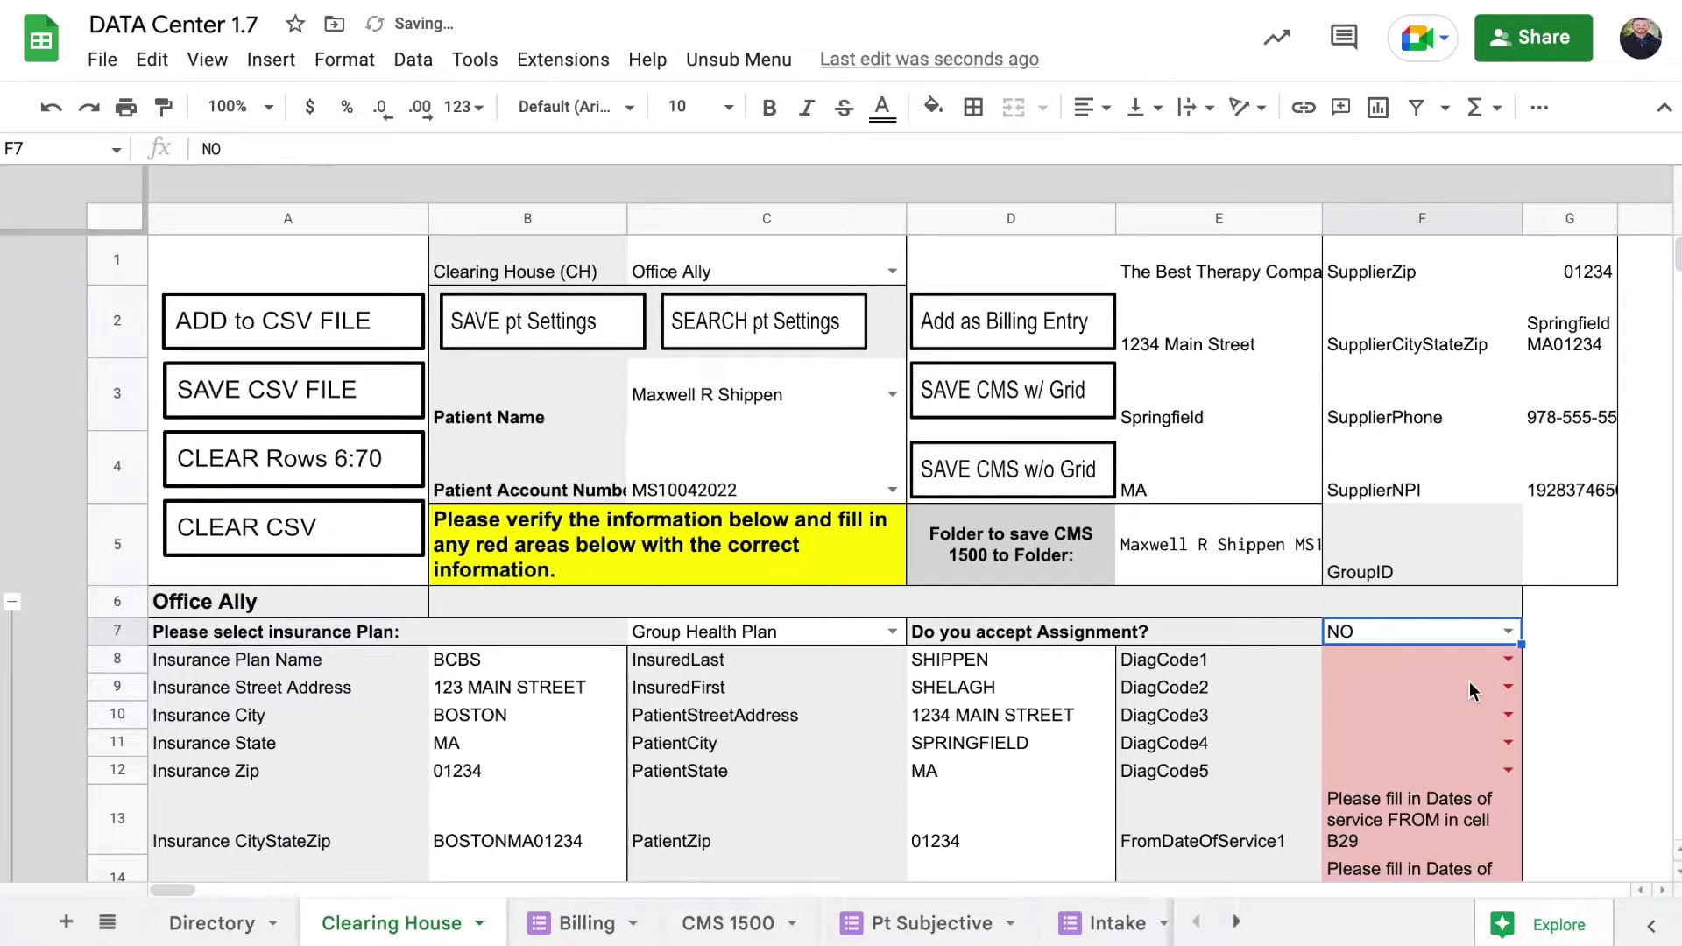
pyautogui.scroll(-1, 1501, 635)
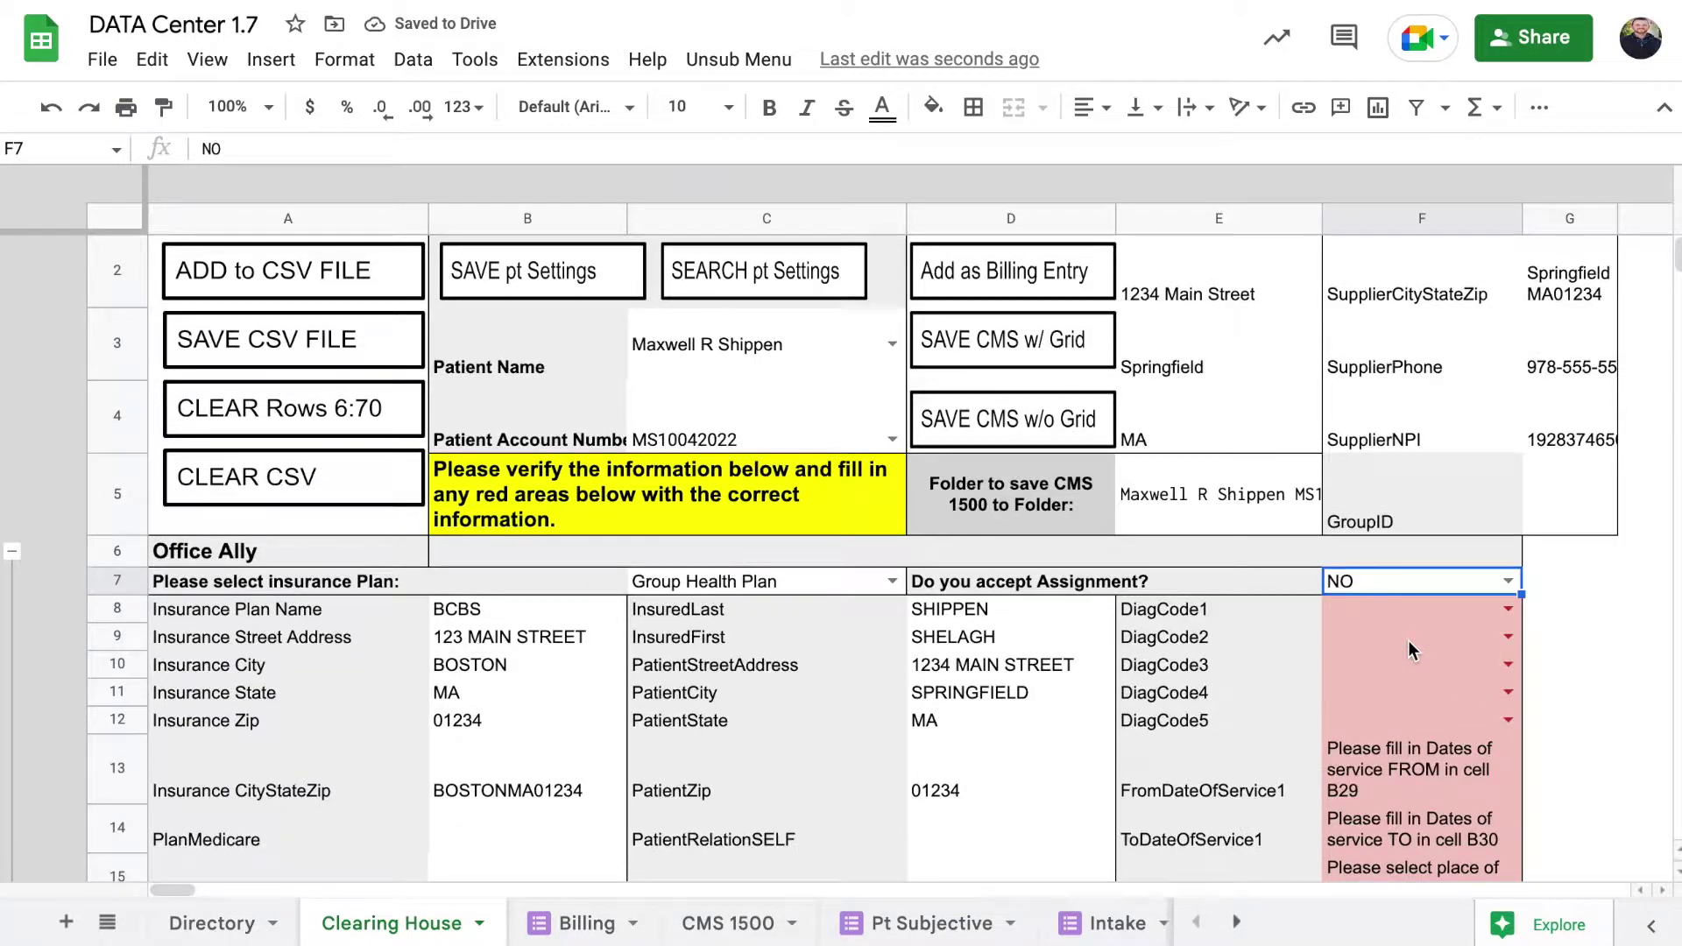
# Step: Enter diagnosis codes M54.2 Cervicalgia, M54.50 Unspecified low back pain and M75.01 Right shoulder adhesive capsulitis
pyautogui.click(1503, 608)
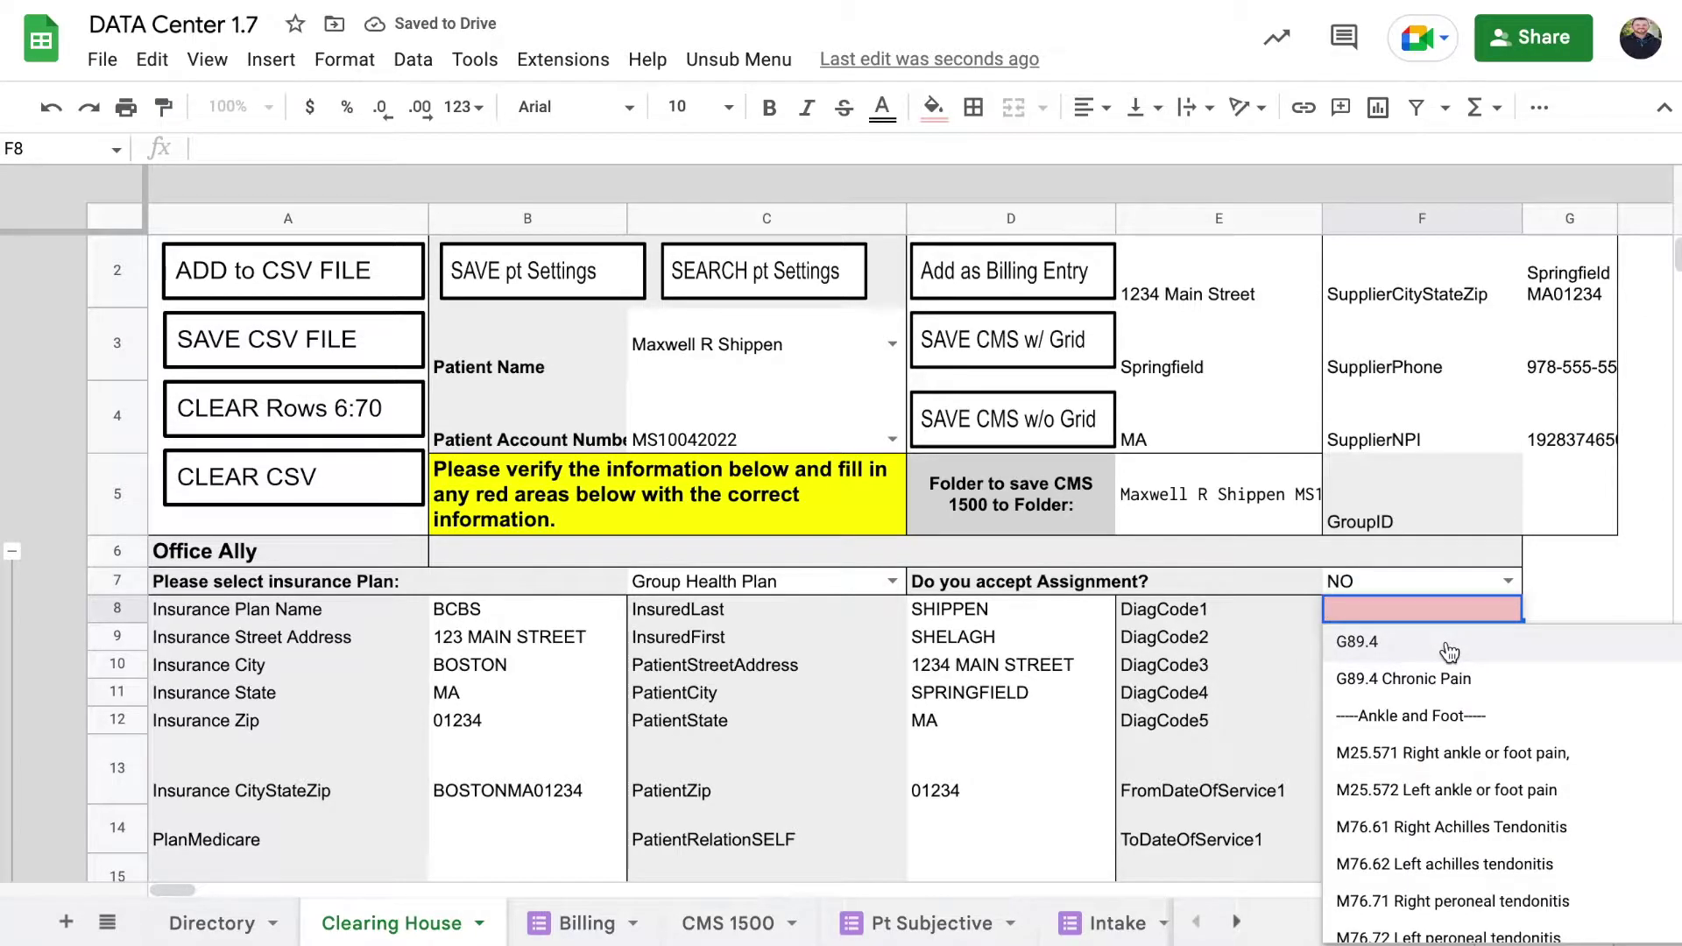
pyautogui.scroll(-5, 1446, 693)
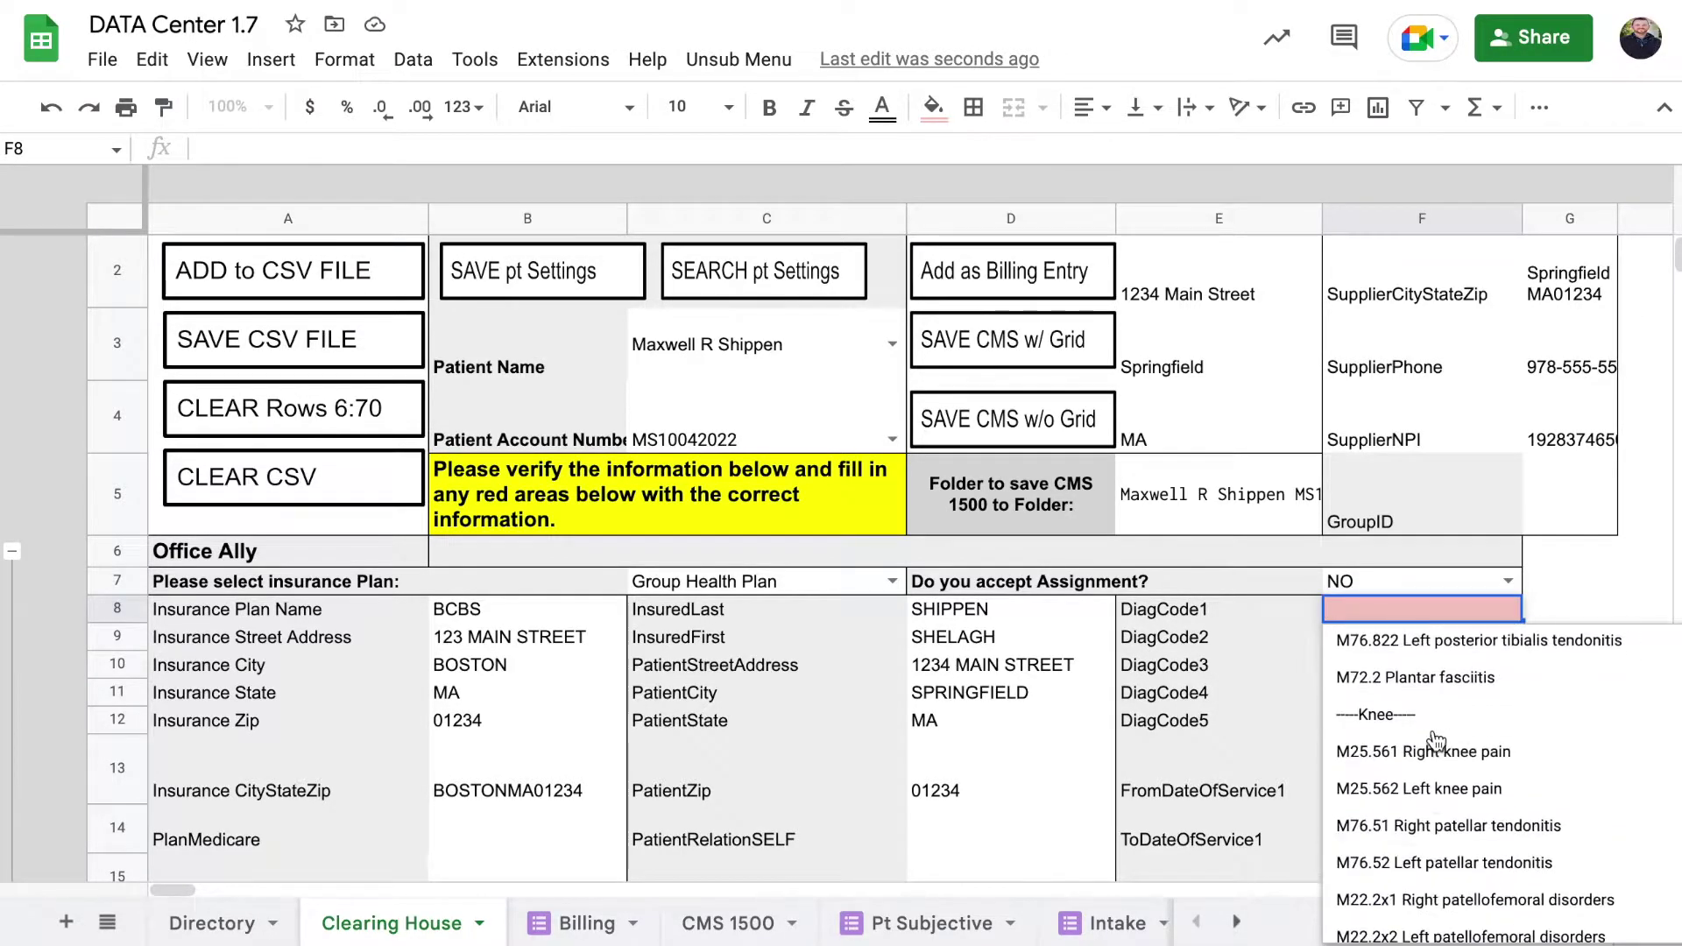
pyautogui.scroll(-3, 1435, 741)
pyautogui.scroll(10, 1435, 741)
pyautogui.write('c')
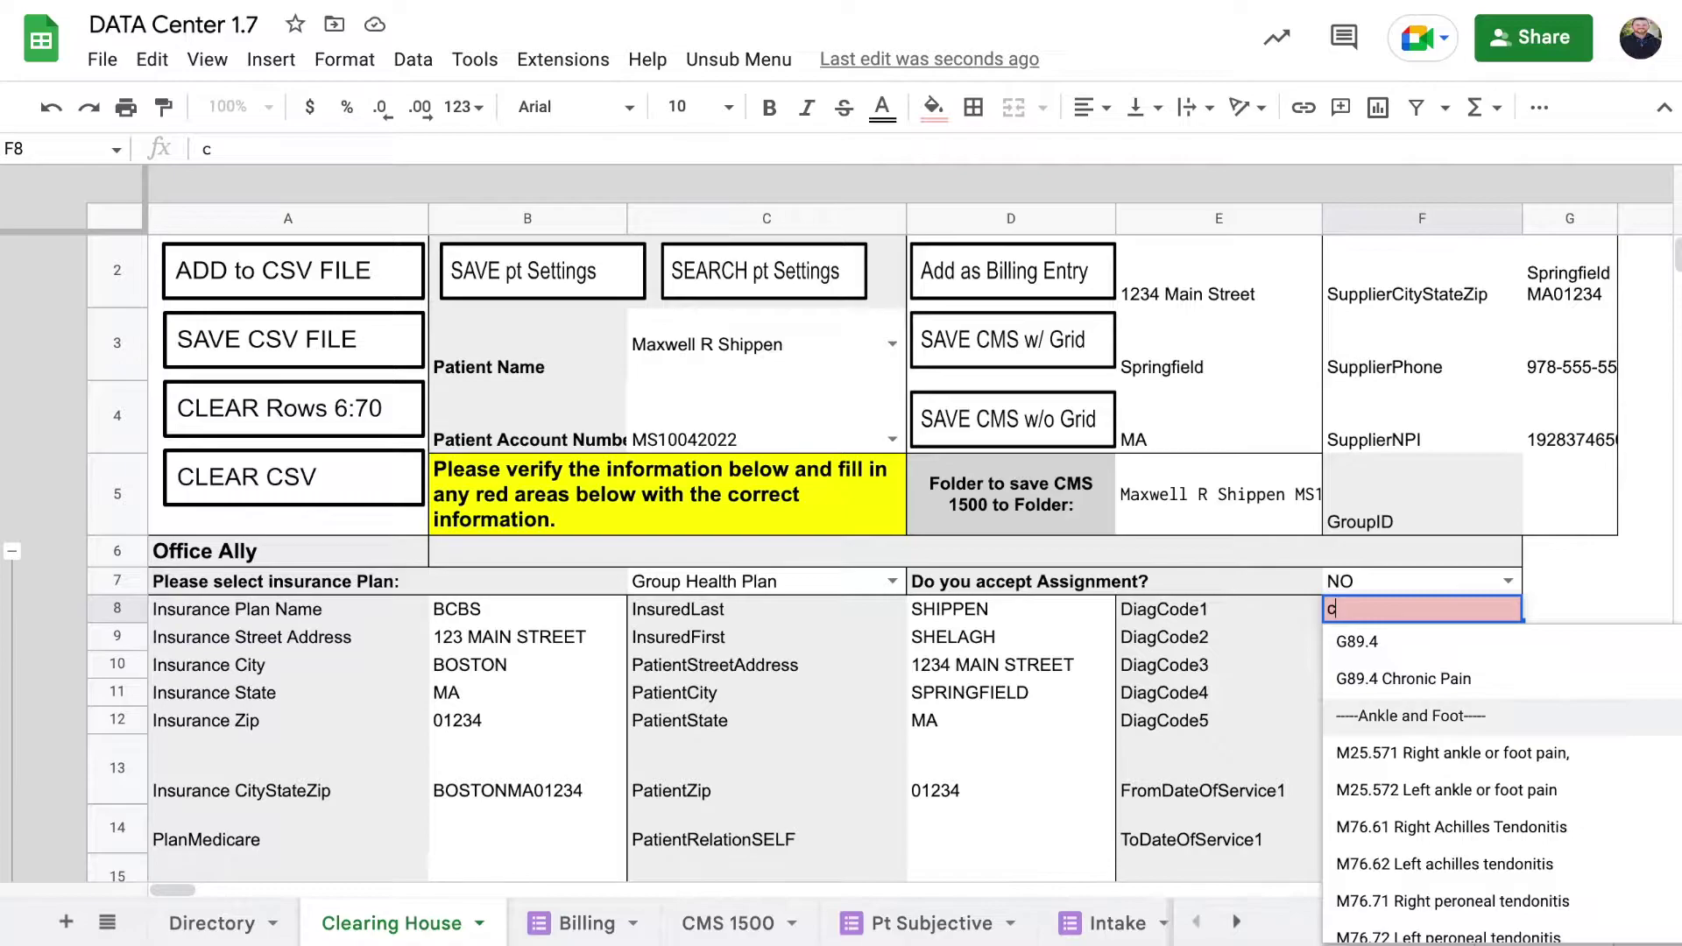
pyautogui.write('erv')
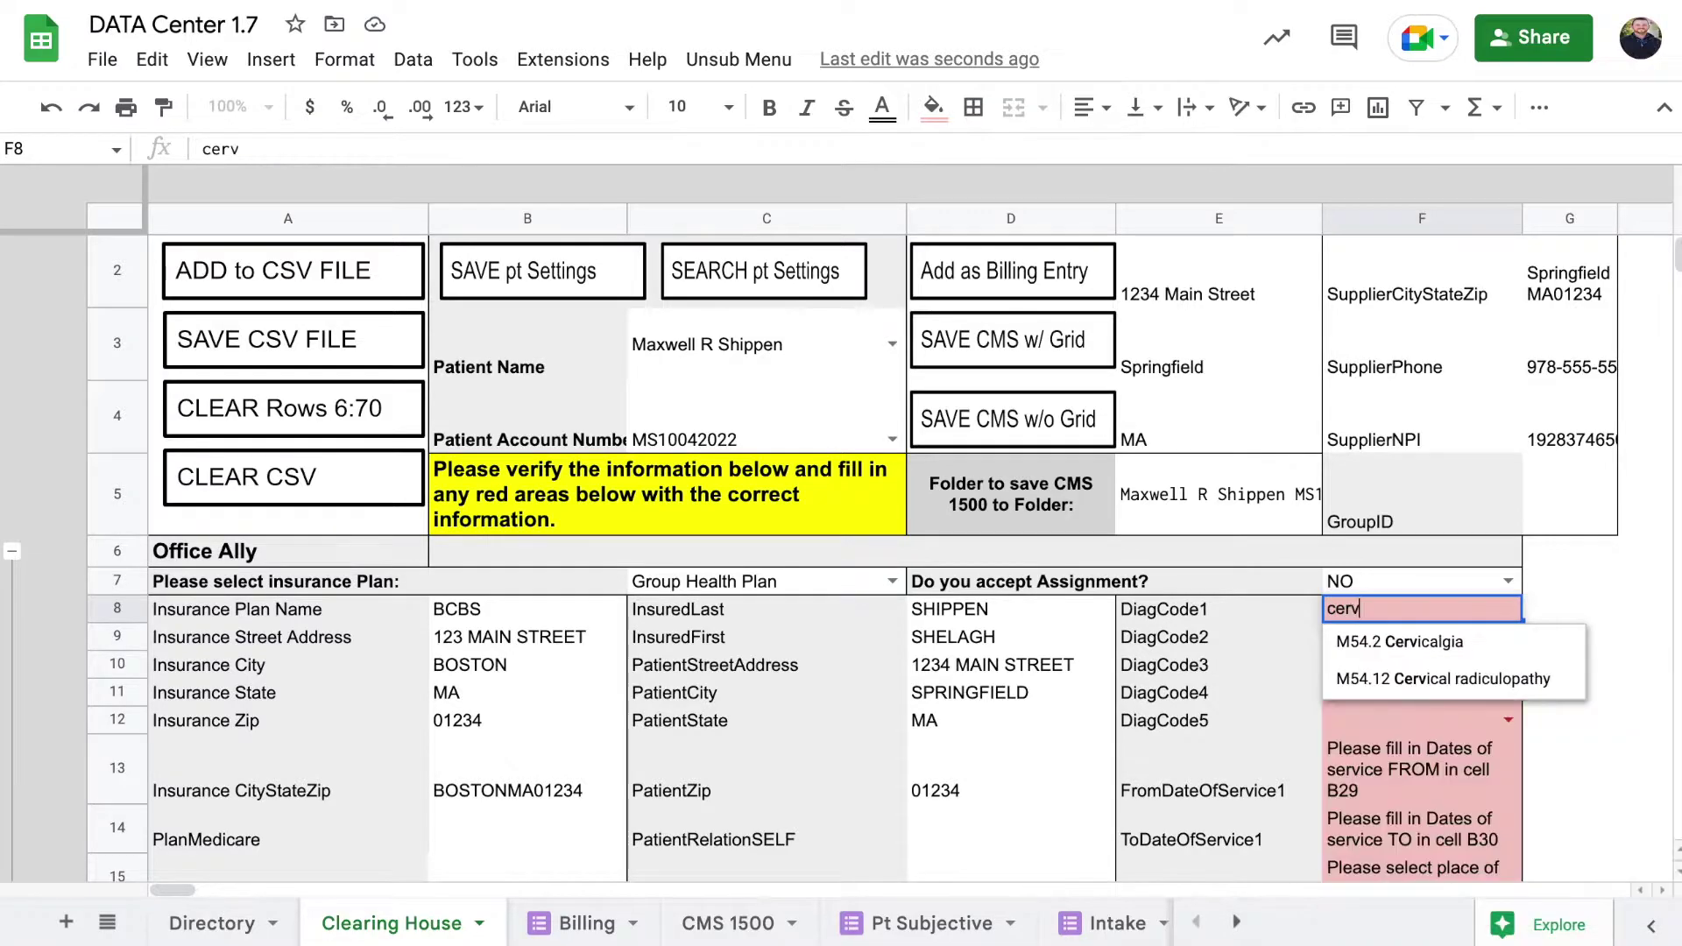
pyautogui.click(1452, 646)
pyautogui.click(1508, 642)
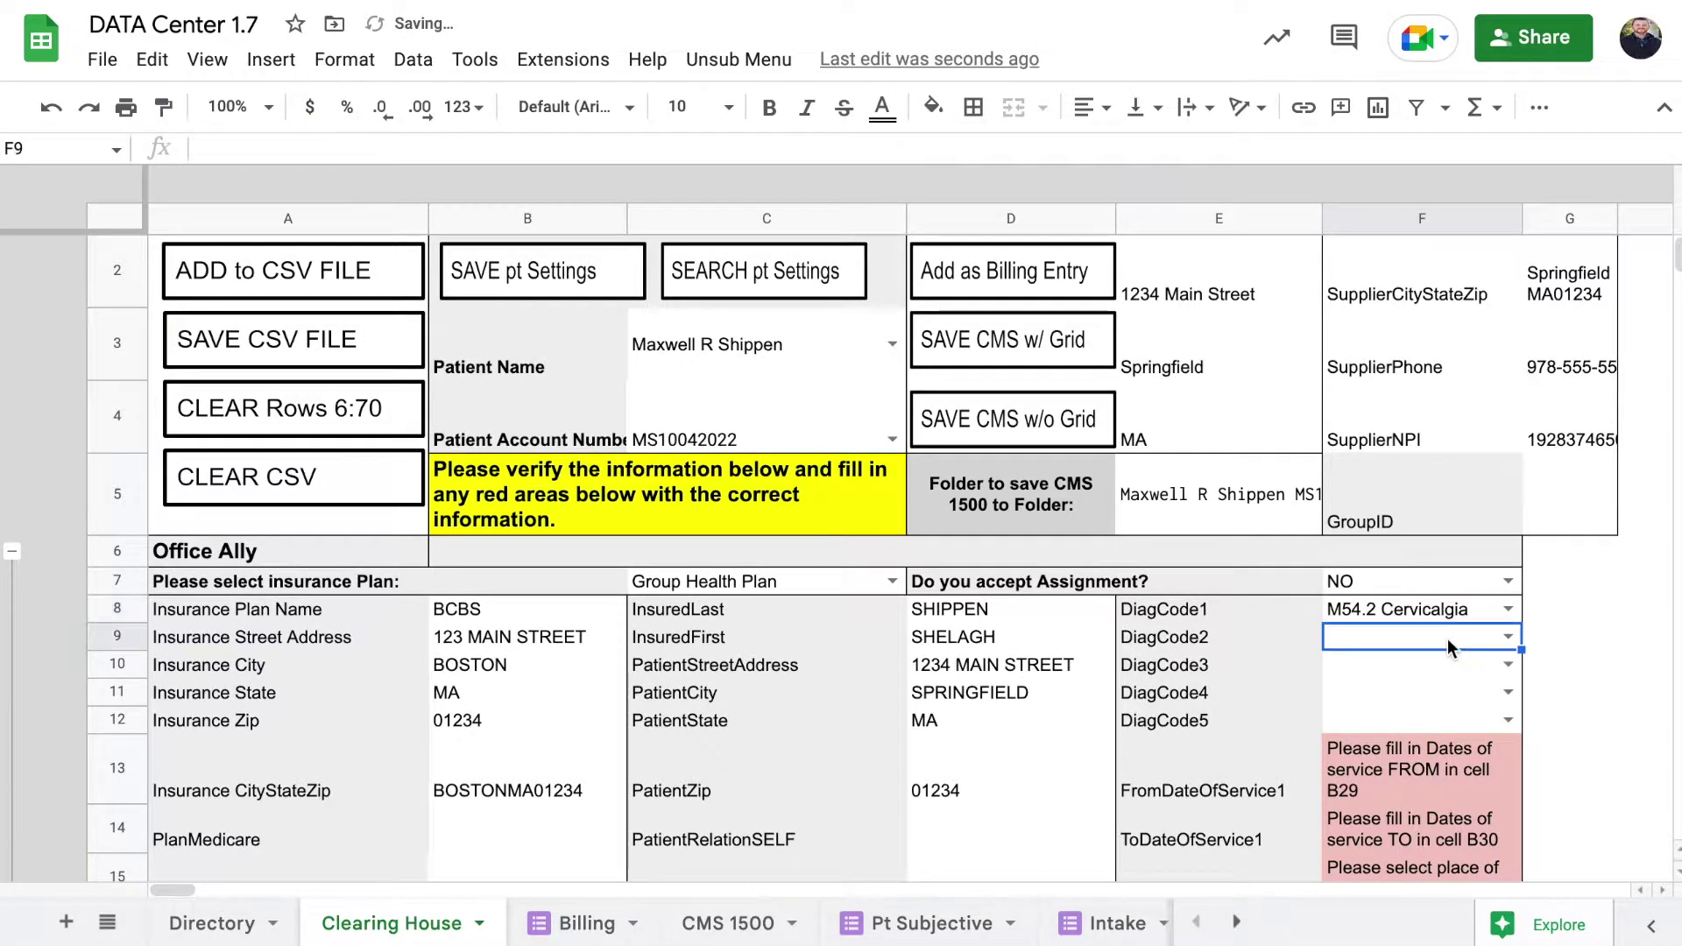
pyautogui.write('low')
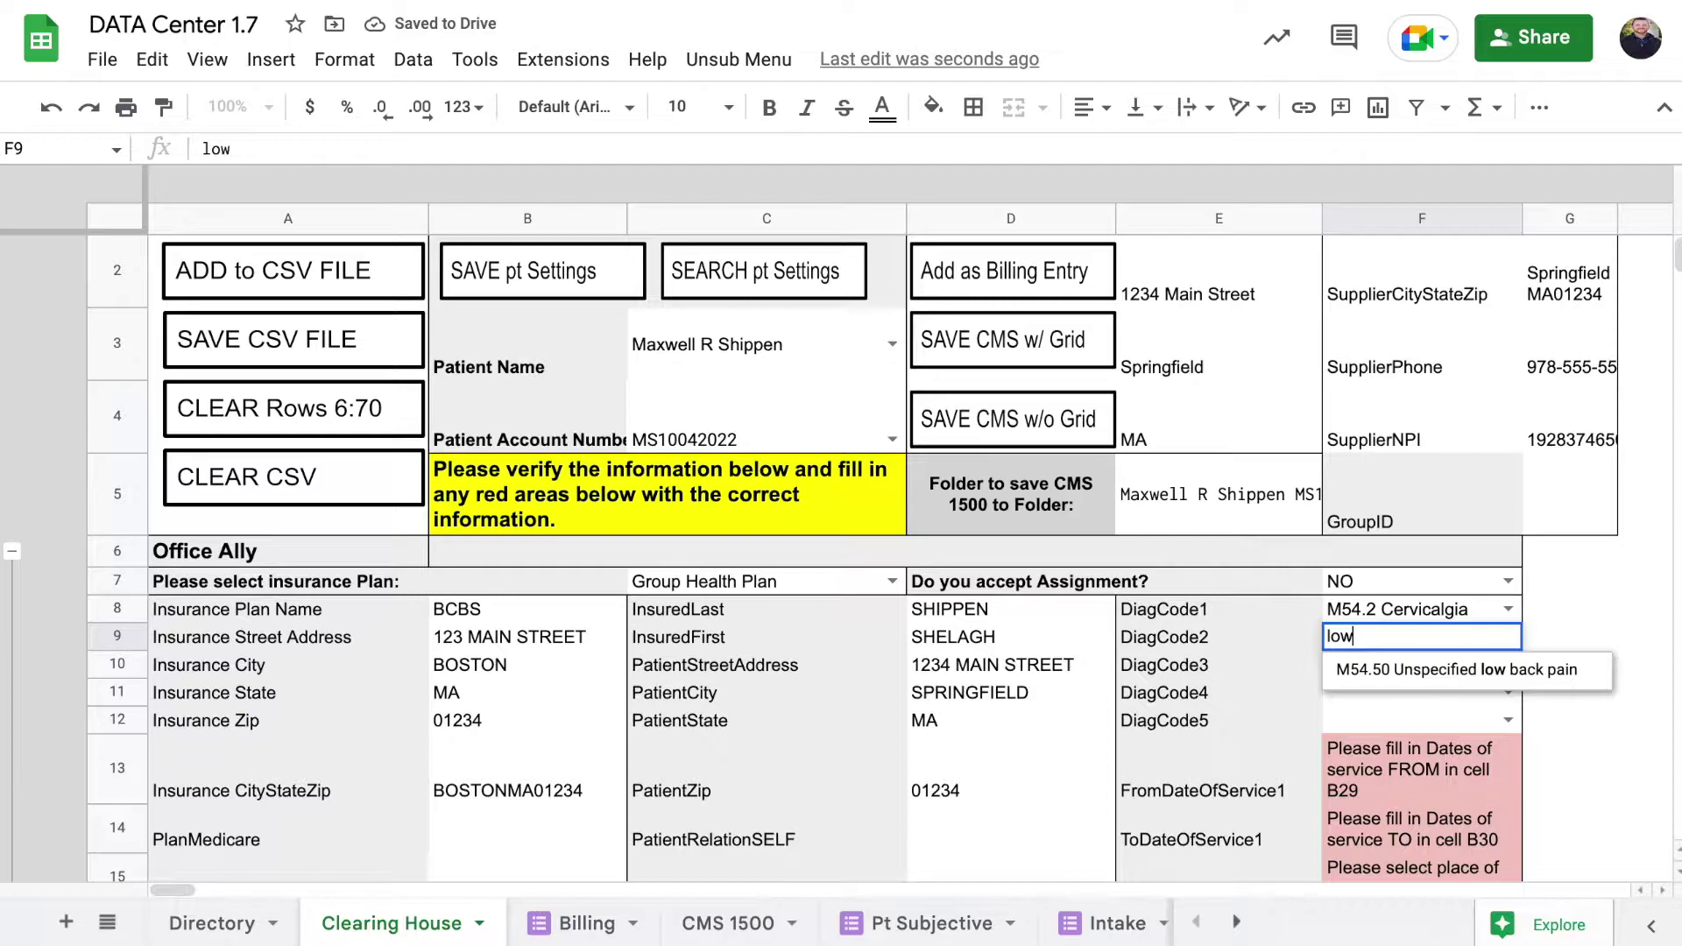
pyautogui.click(1461, 671)
pyautogui.click(1461, 668)
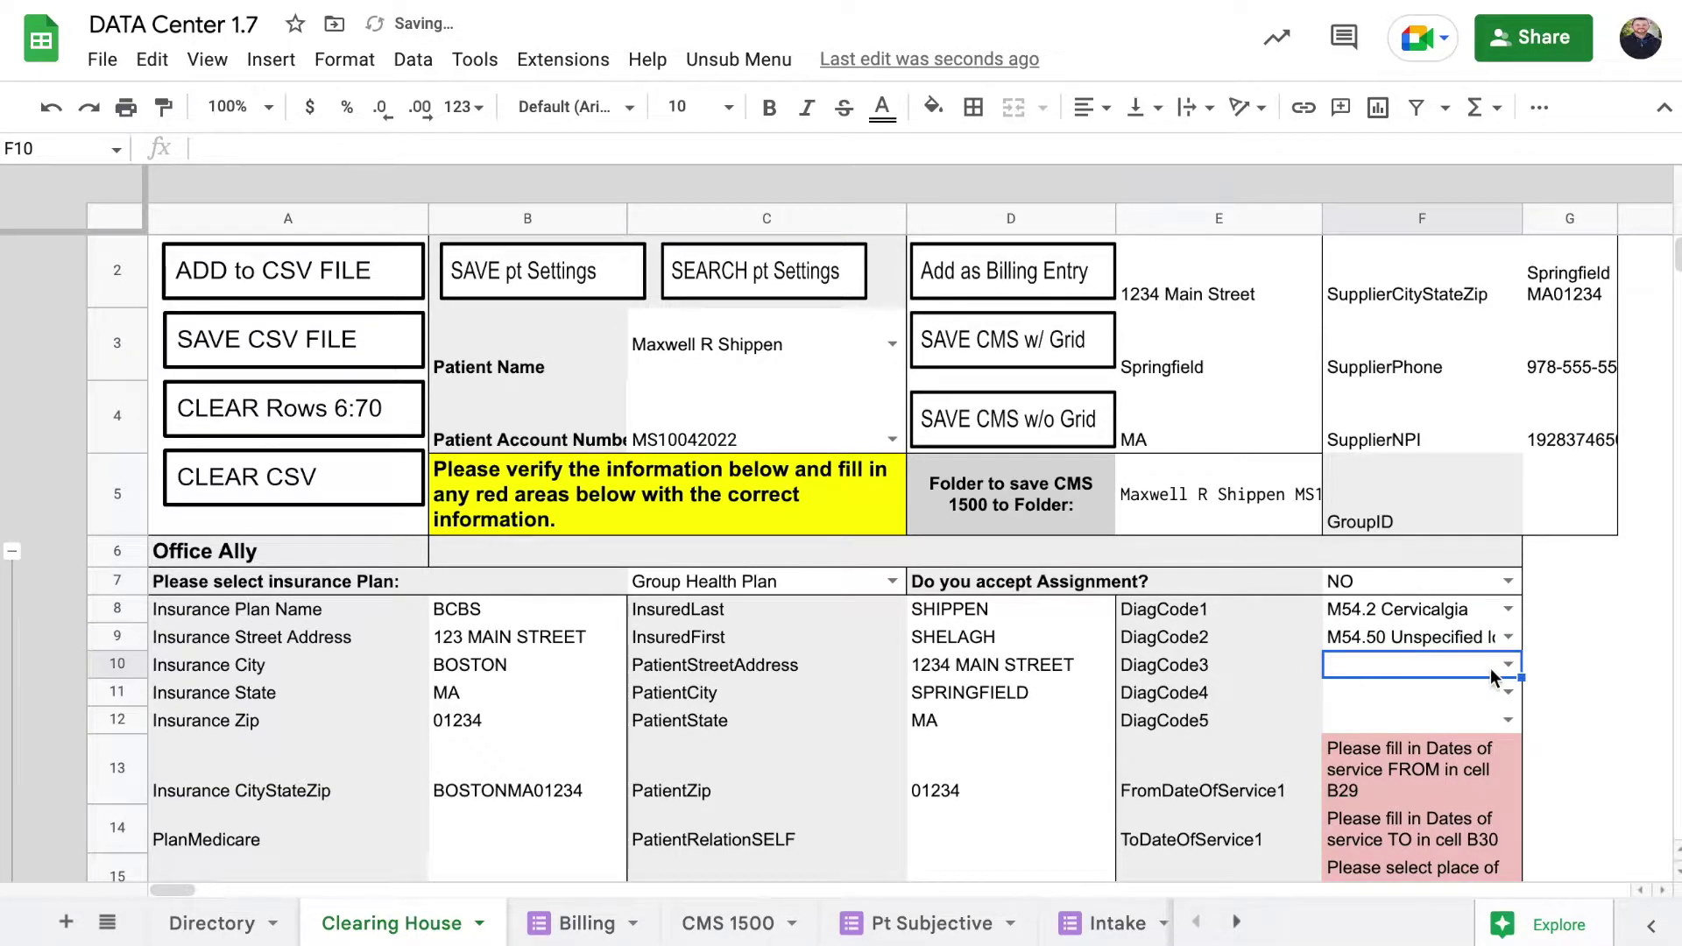
pyautogui.write('shoul')
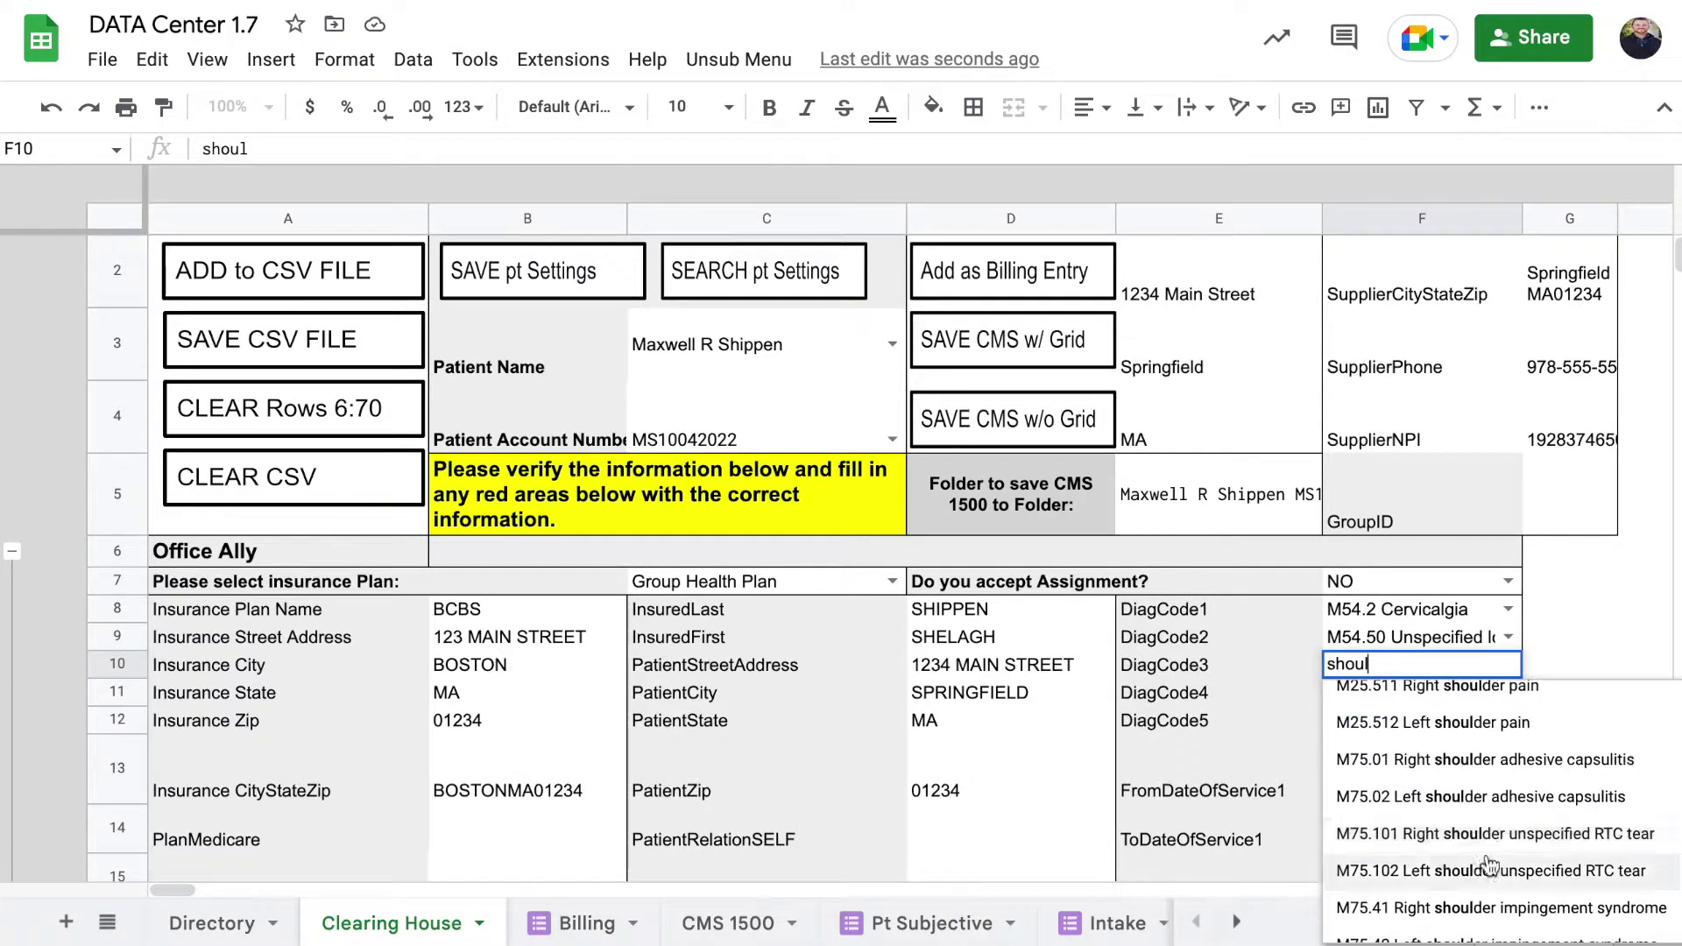
pyautogui.click(1505, 777)
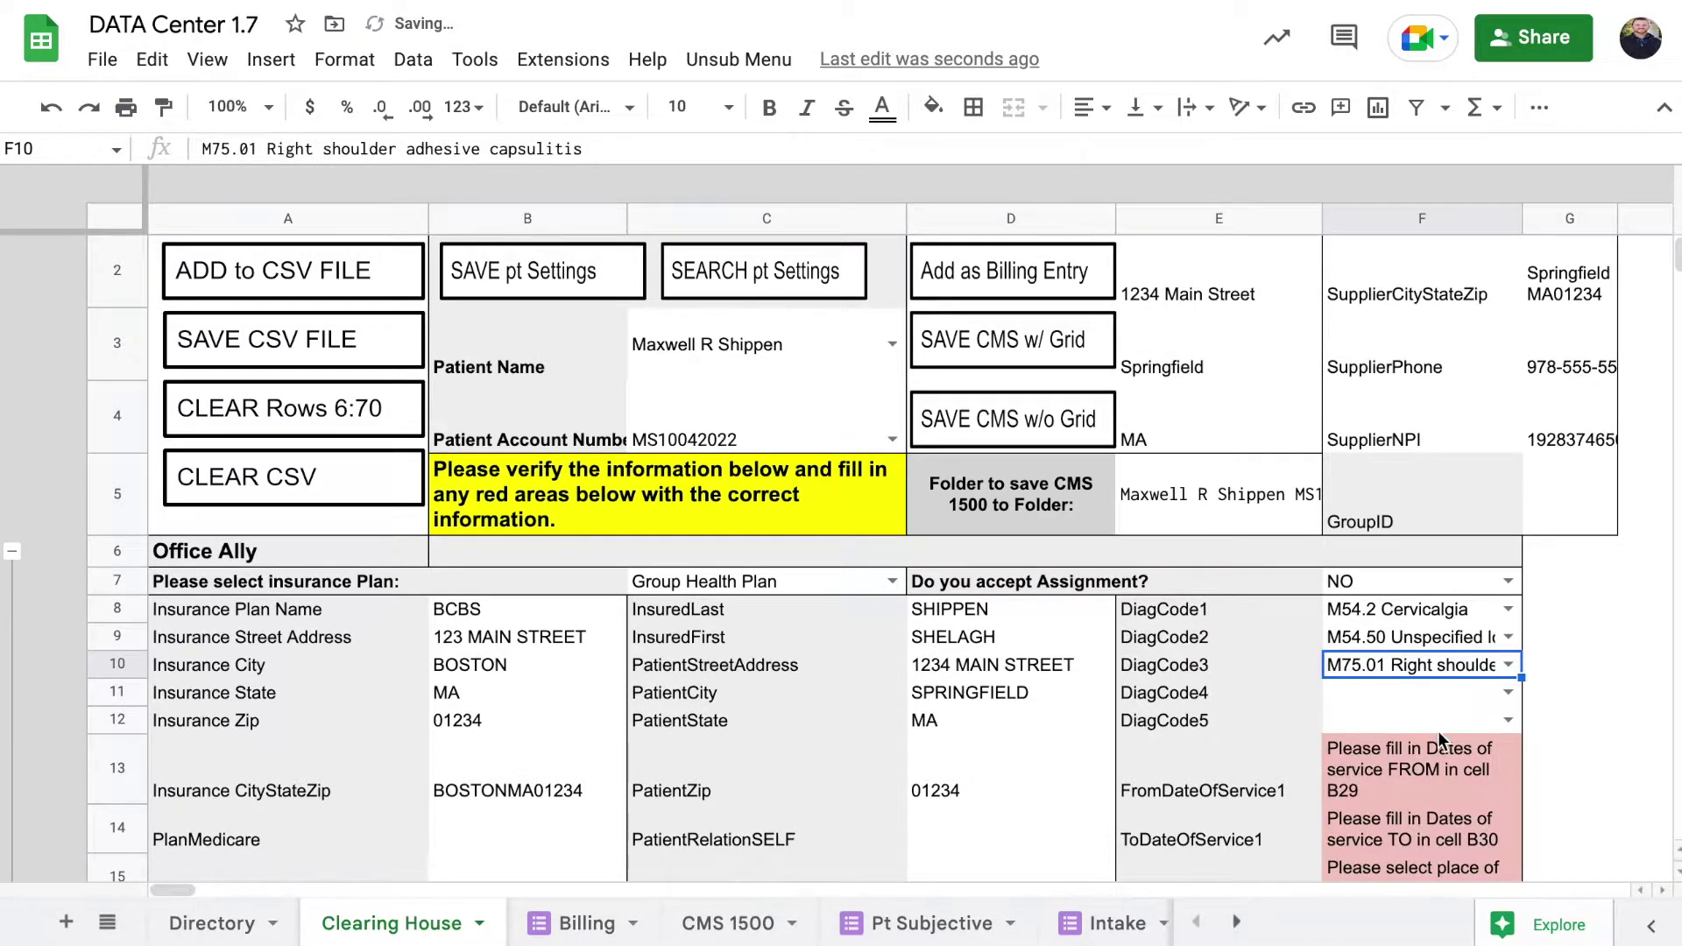
pyautogui.scroll(-2, 1442, 740)
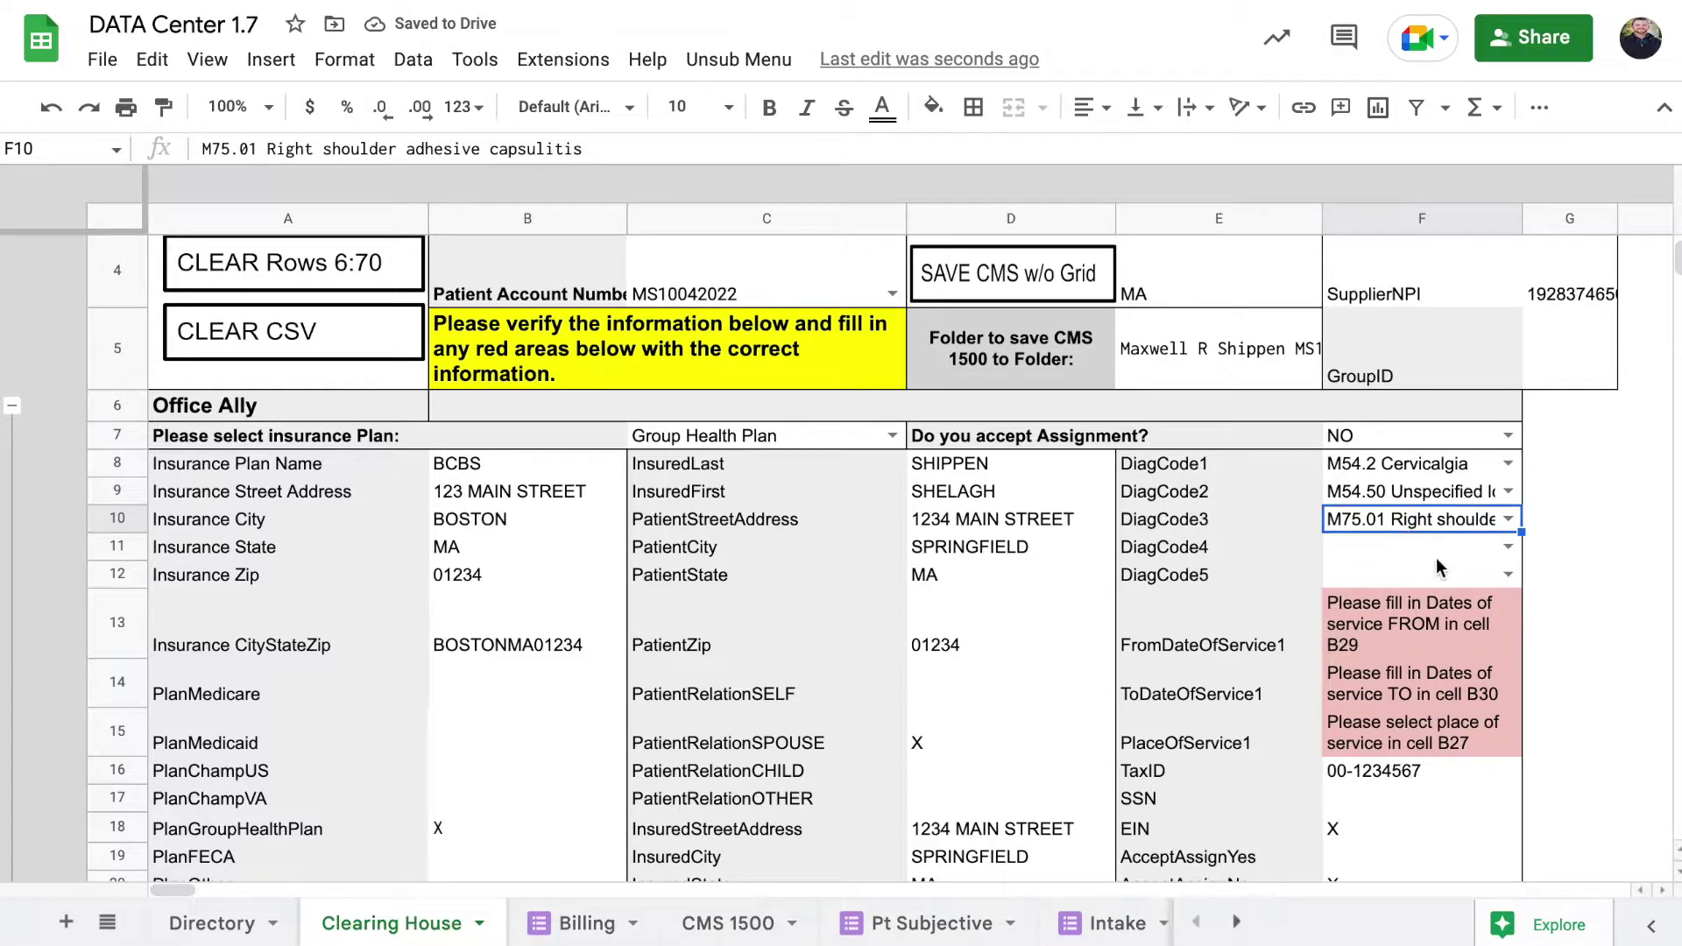
# Step: Set CPT Code 1 to 97161 Evaluation Low Complexity with service dates 10/19/2022 to 10/19/2022
pyautogui.scroll(-2, 1435, 570)
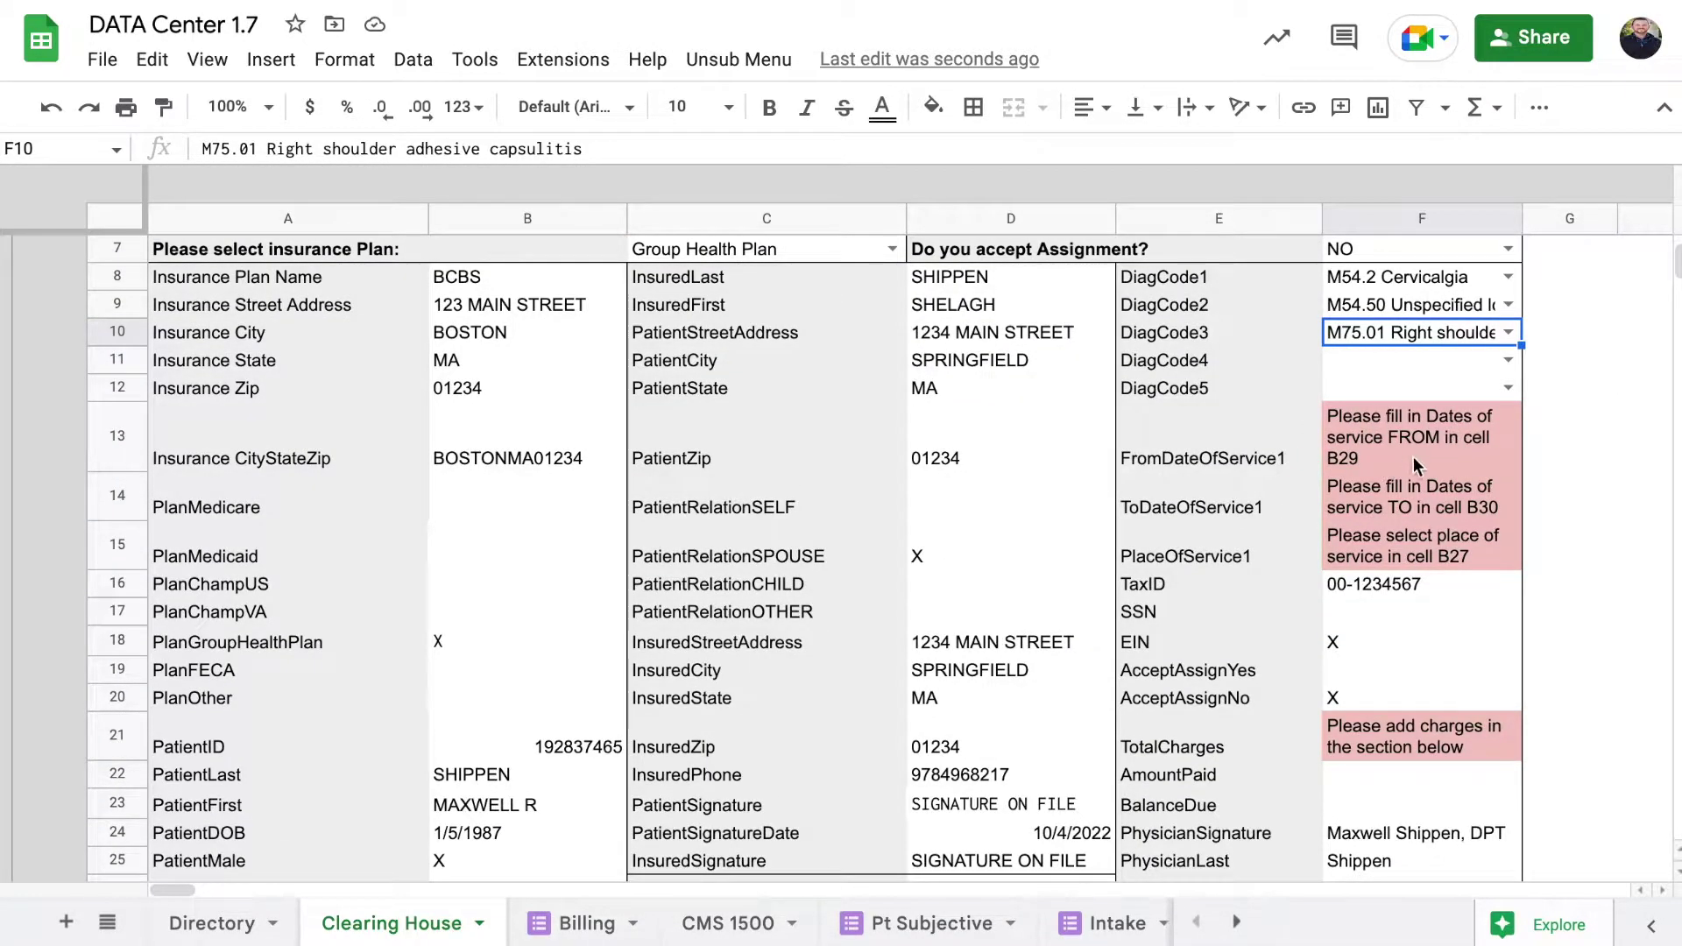
pyautogui.scroll(-5, 1364, 482)
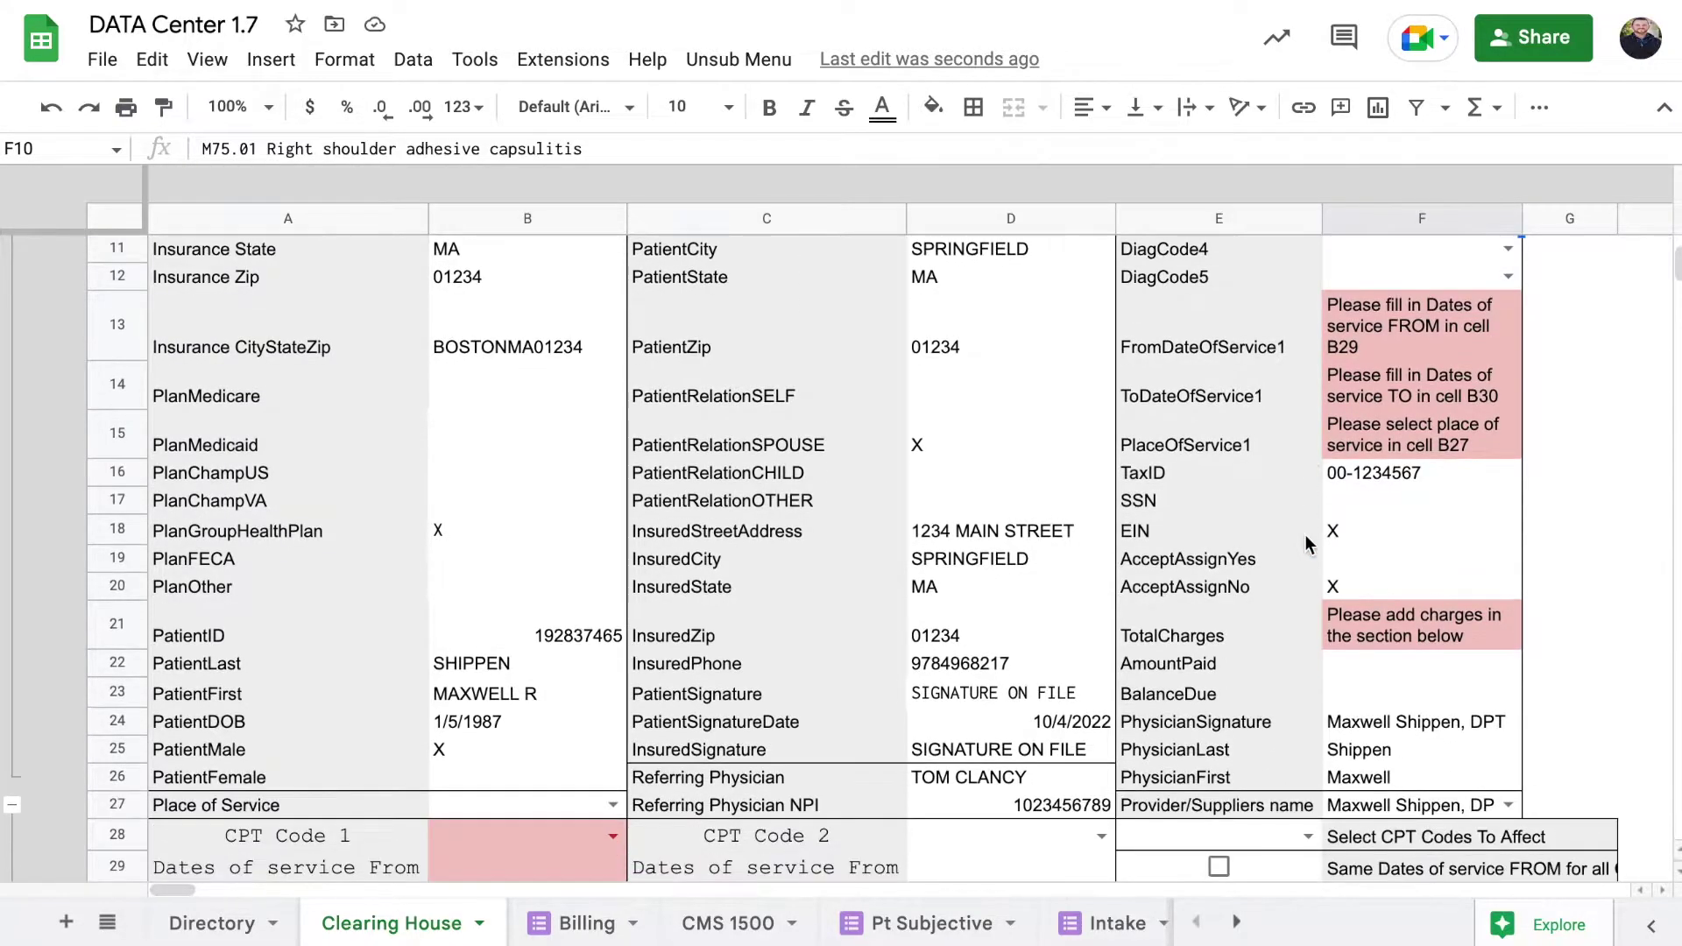
pyautogui.scroll(-2, 1087, 648)
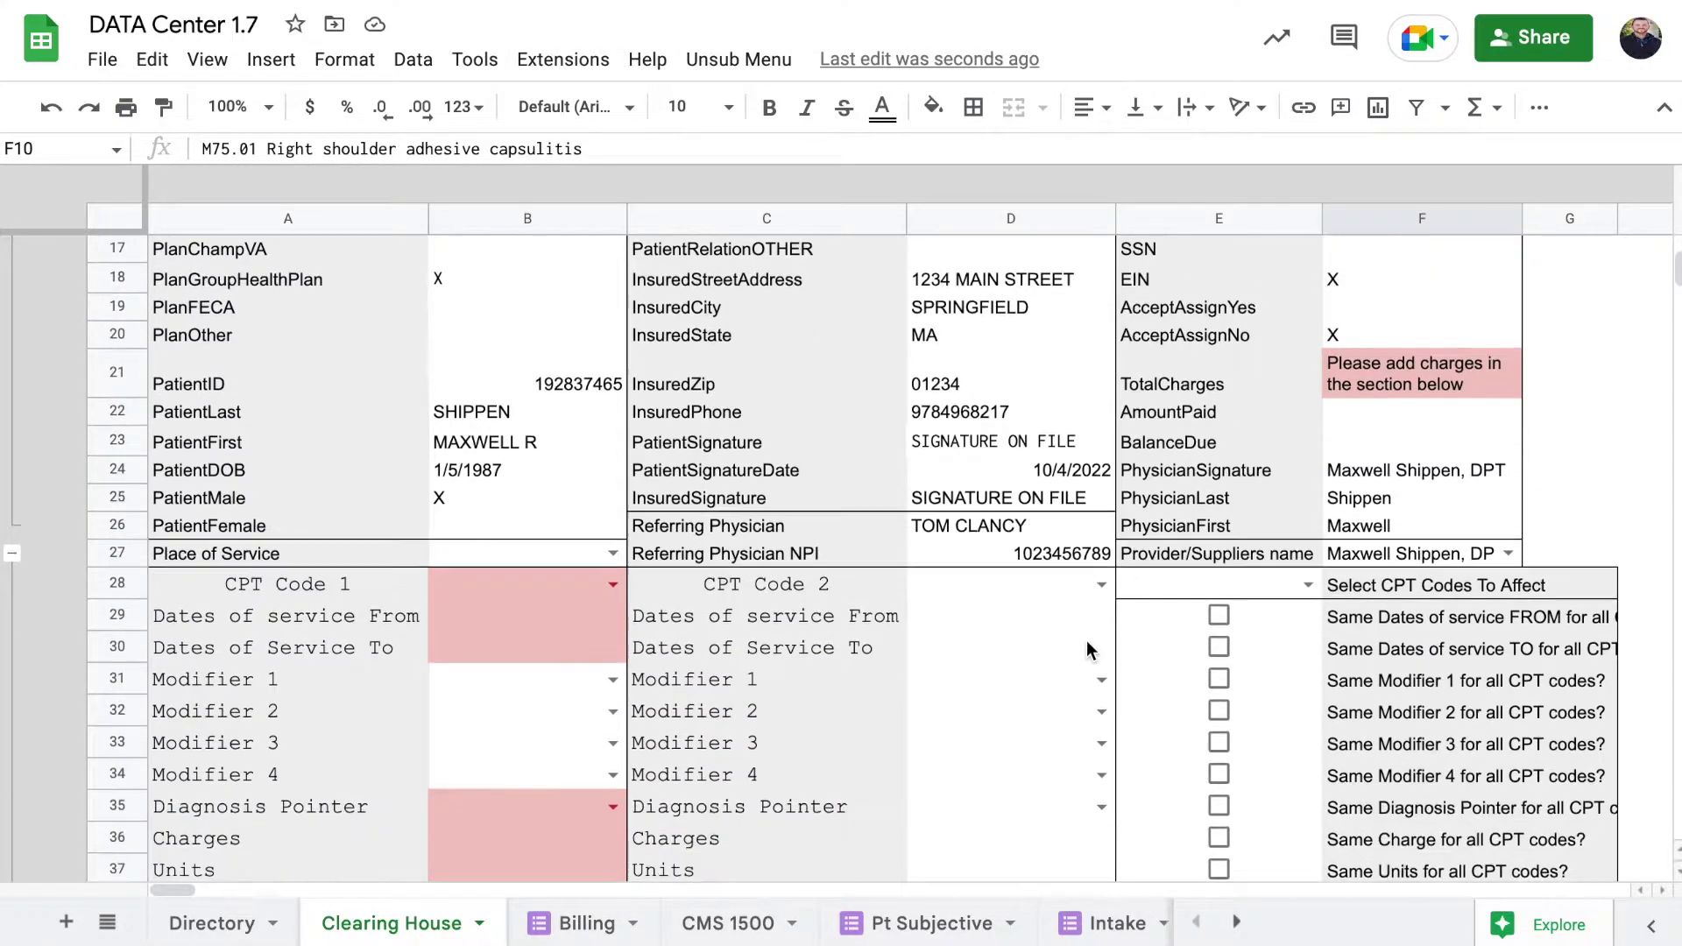
pyautogui.click(337, 580)
pyautogui.scroll(-2, 369, 590)
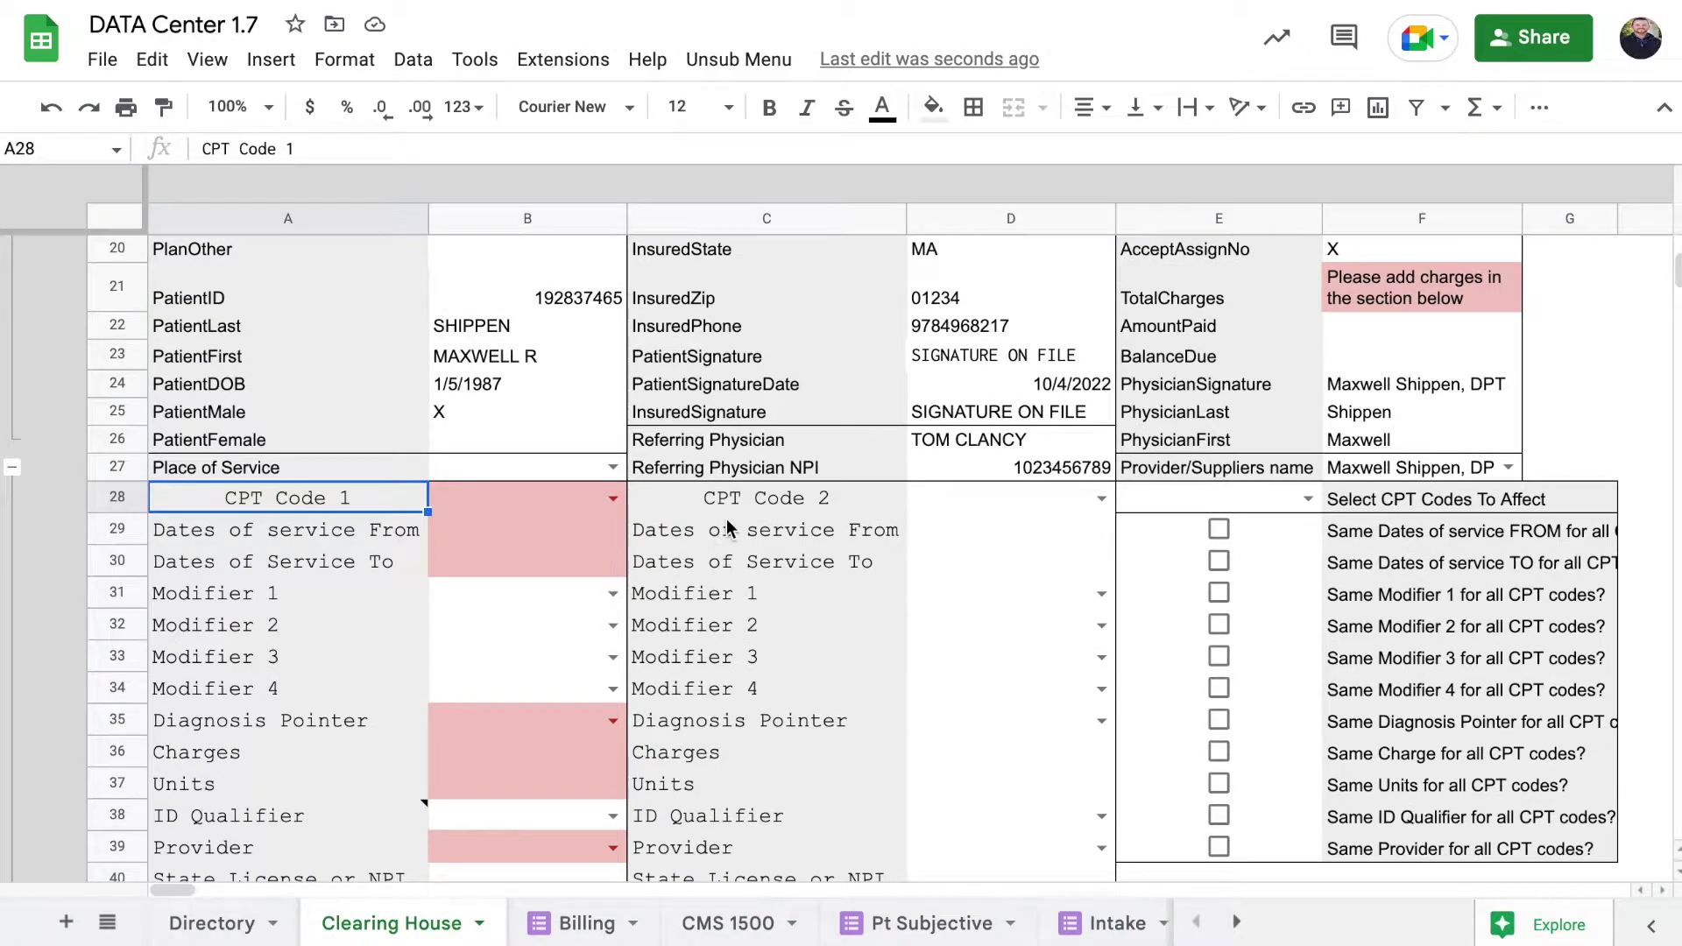
pyautogui.click(613, 497)
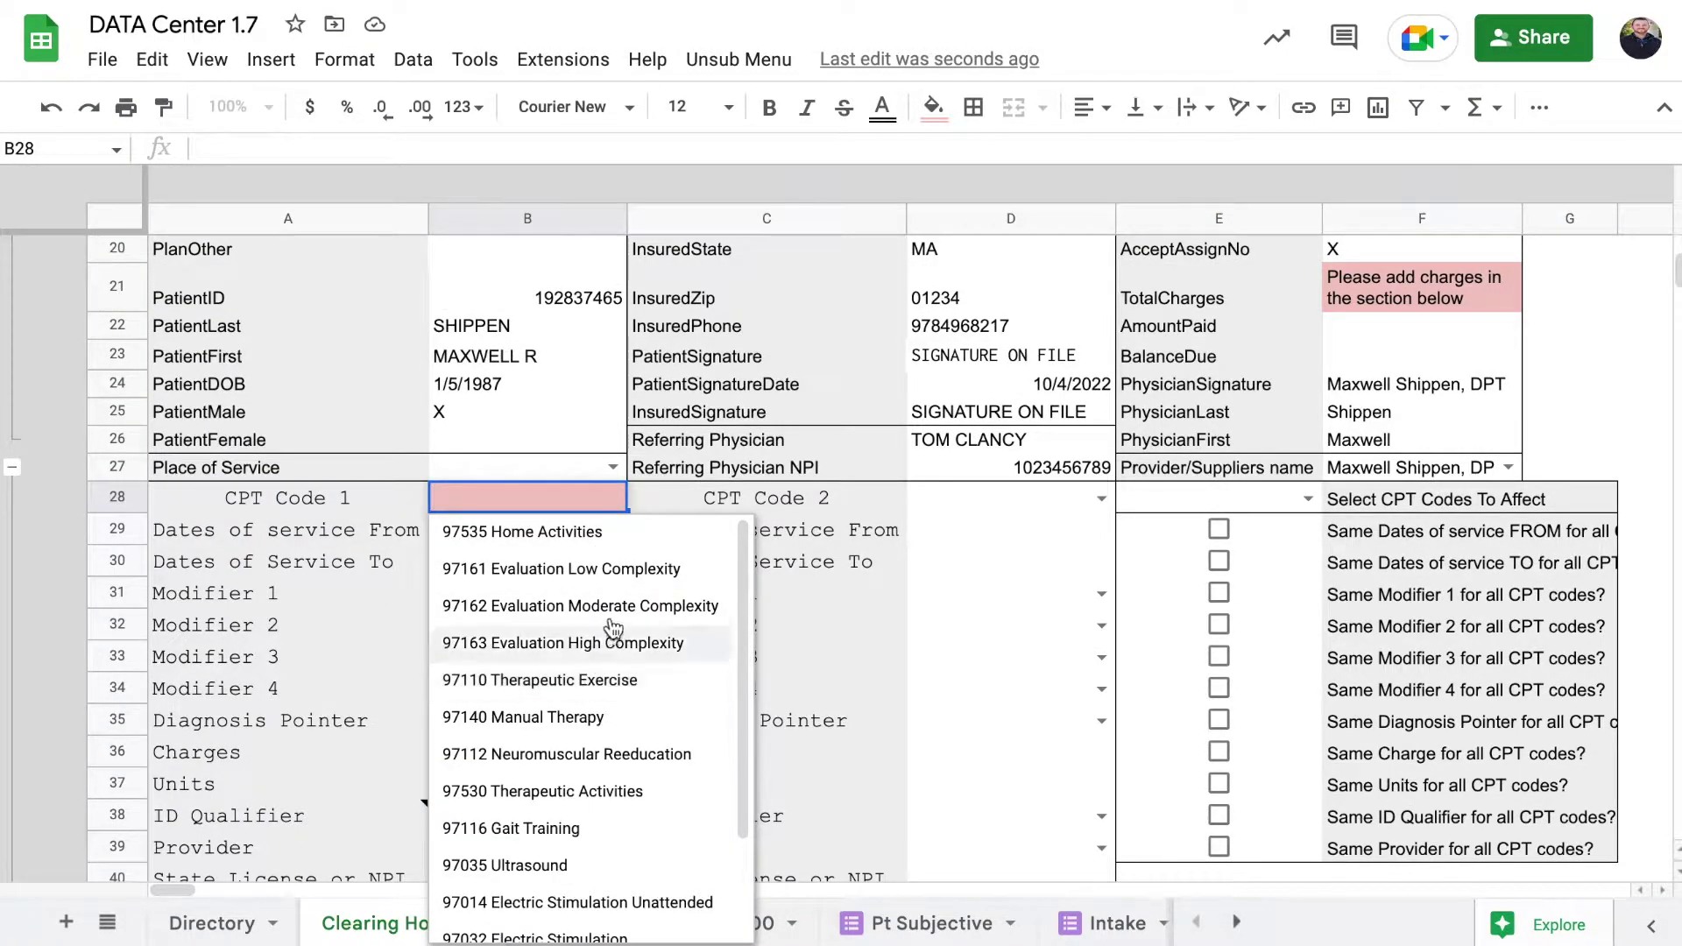
pyautogui.click(589, 569)
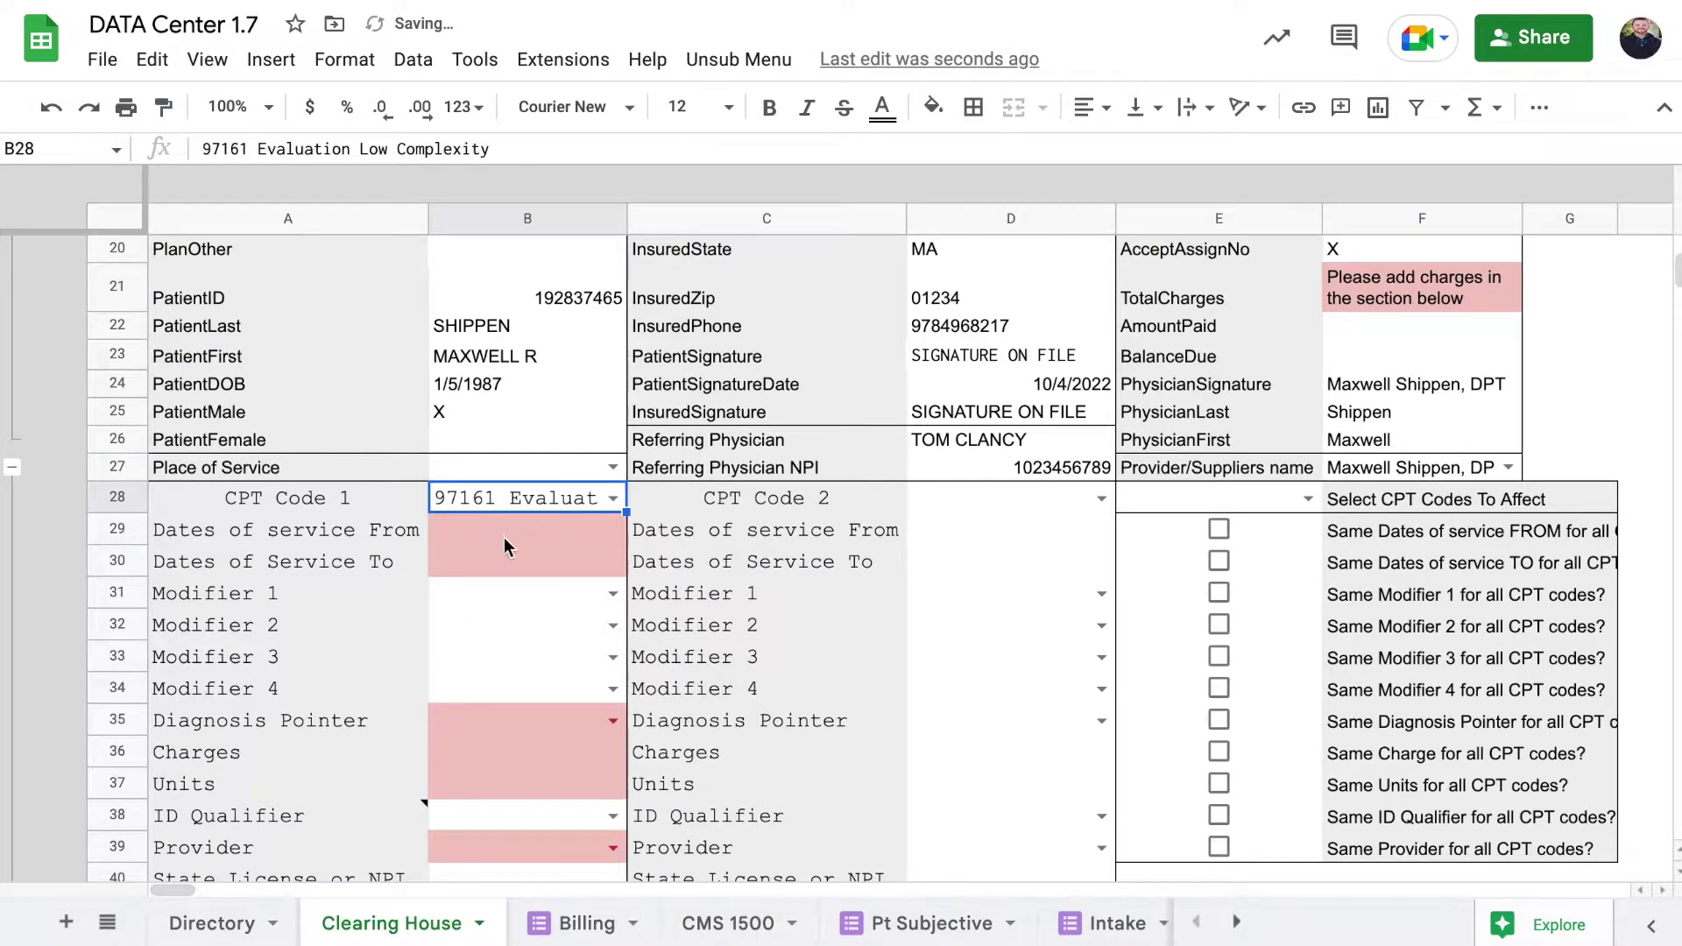
pyautogui.doubleClick(529, 528)
pyautogui.click(527, 733)
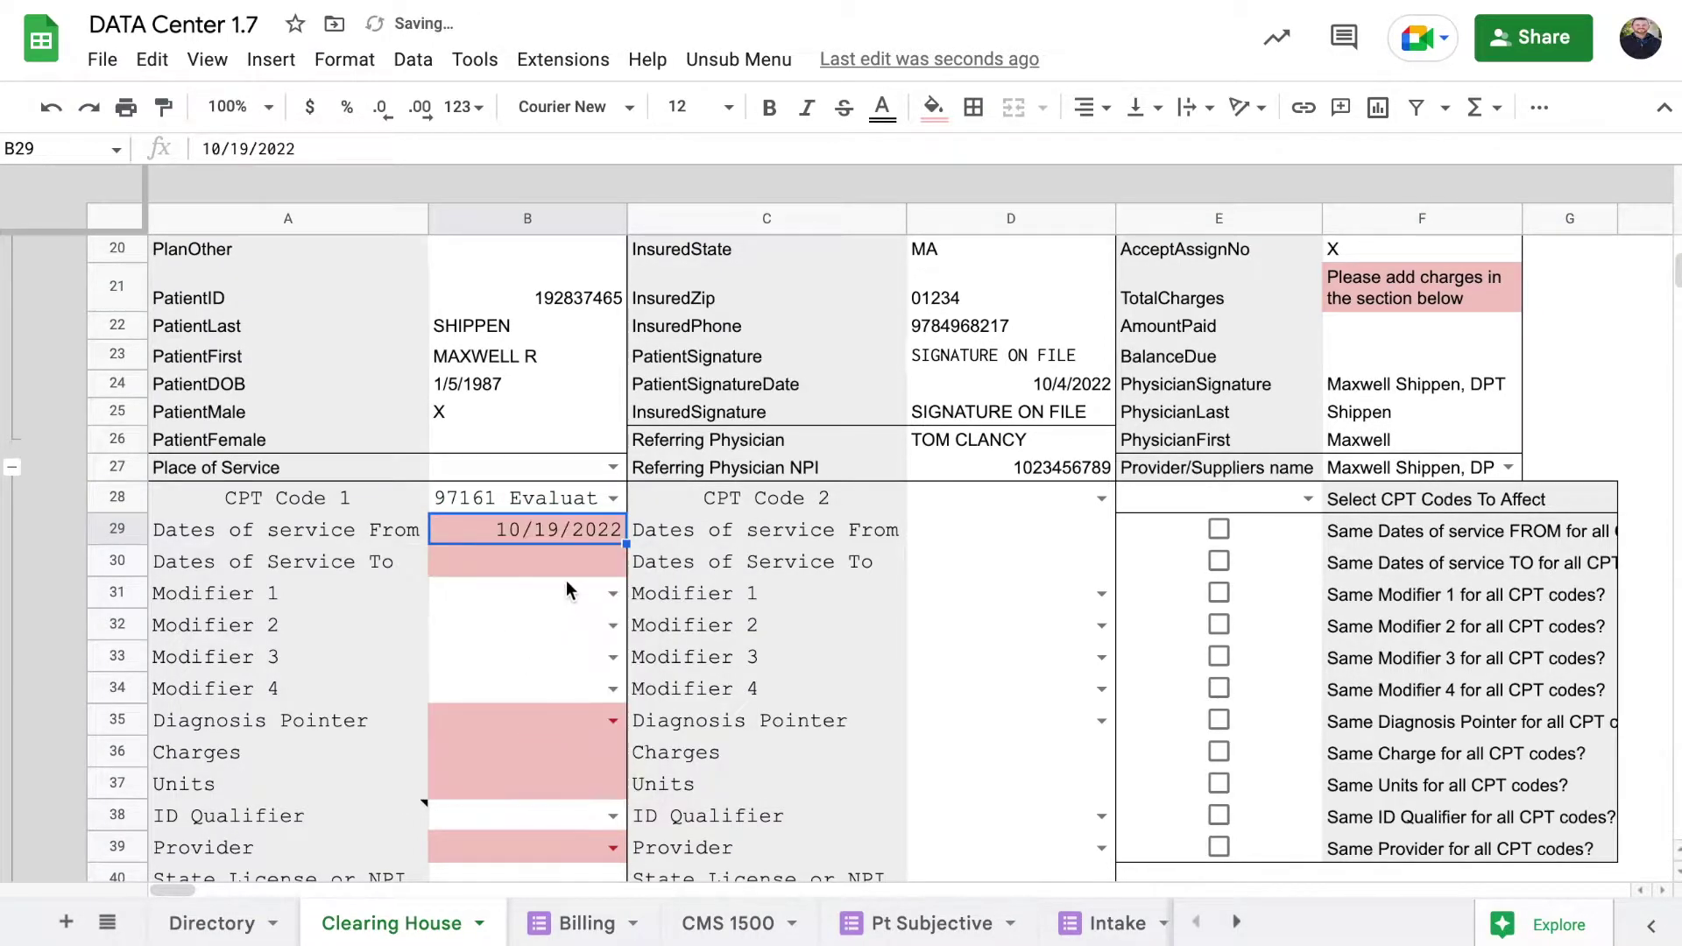
pyautogui.doubleClick(568, 568)
pyautogui.click(534, 749)
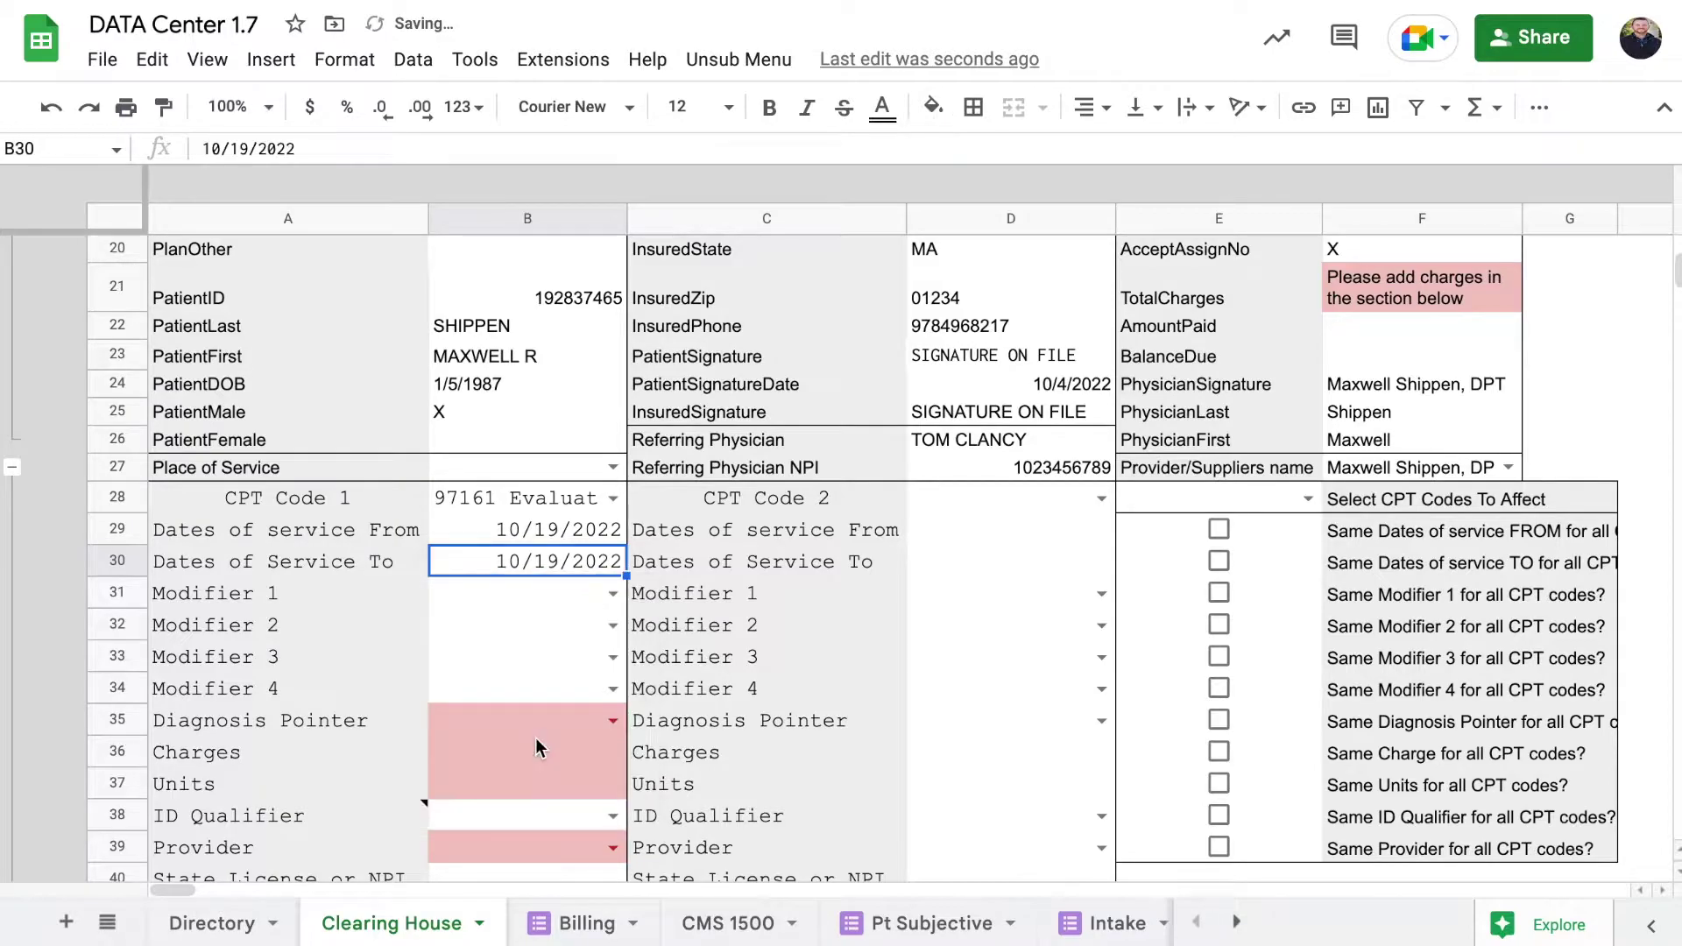
# Step: Give CPT Code 1 modifier GP, pointer ABC, charge 200, 1 unit and the treating provider
pyautogui.click(613, 594)
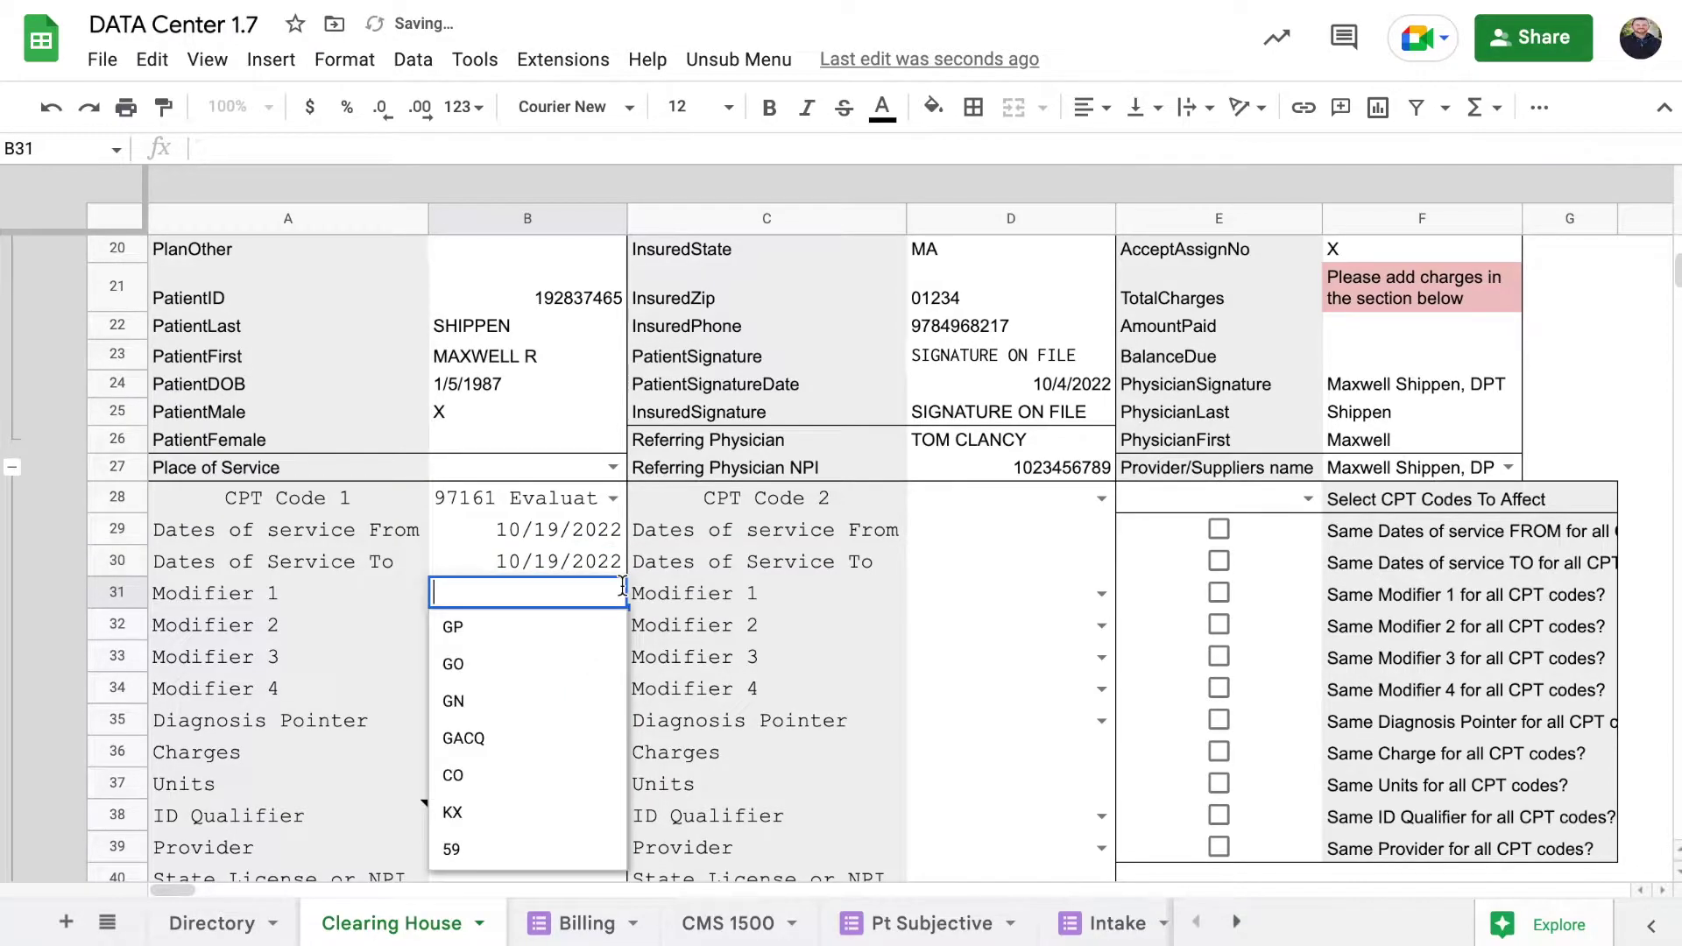
pyautogui.click(571, 631)
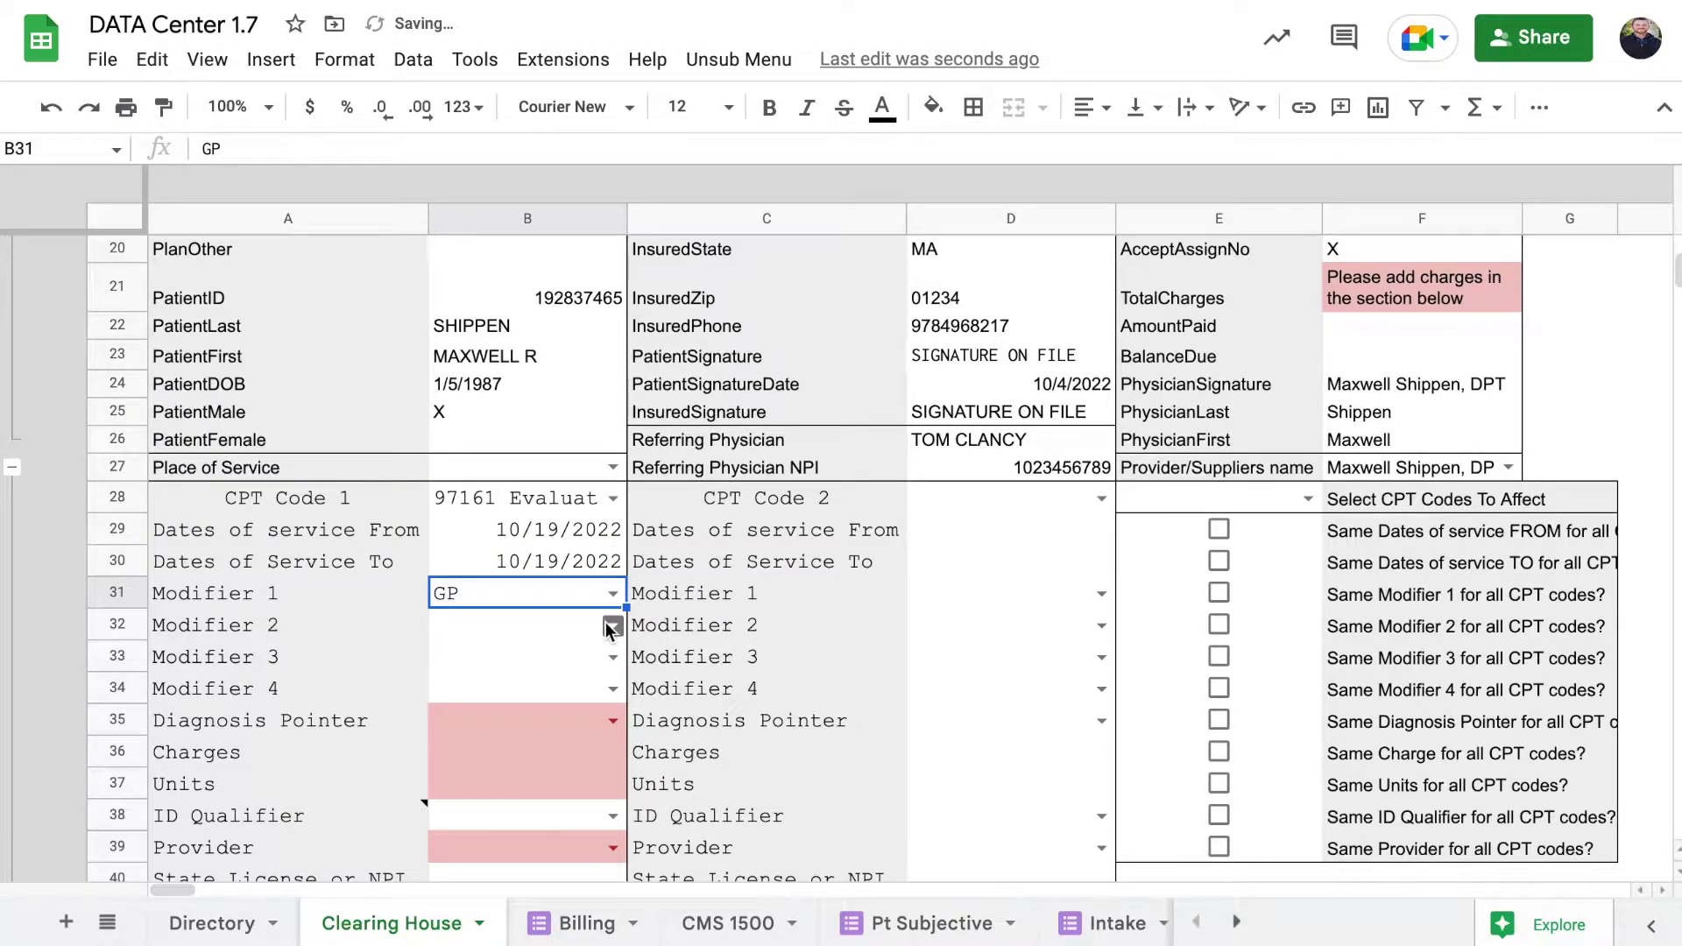
pyautogui.scroll(-1, 606, 622)
pyautogui.click(613, 644)
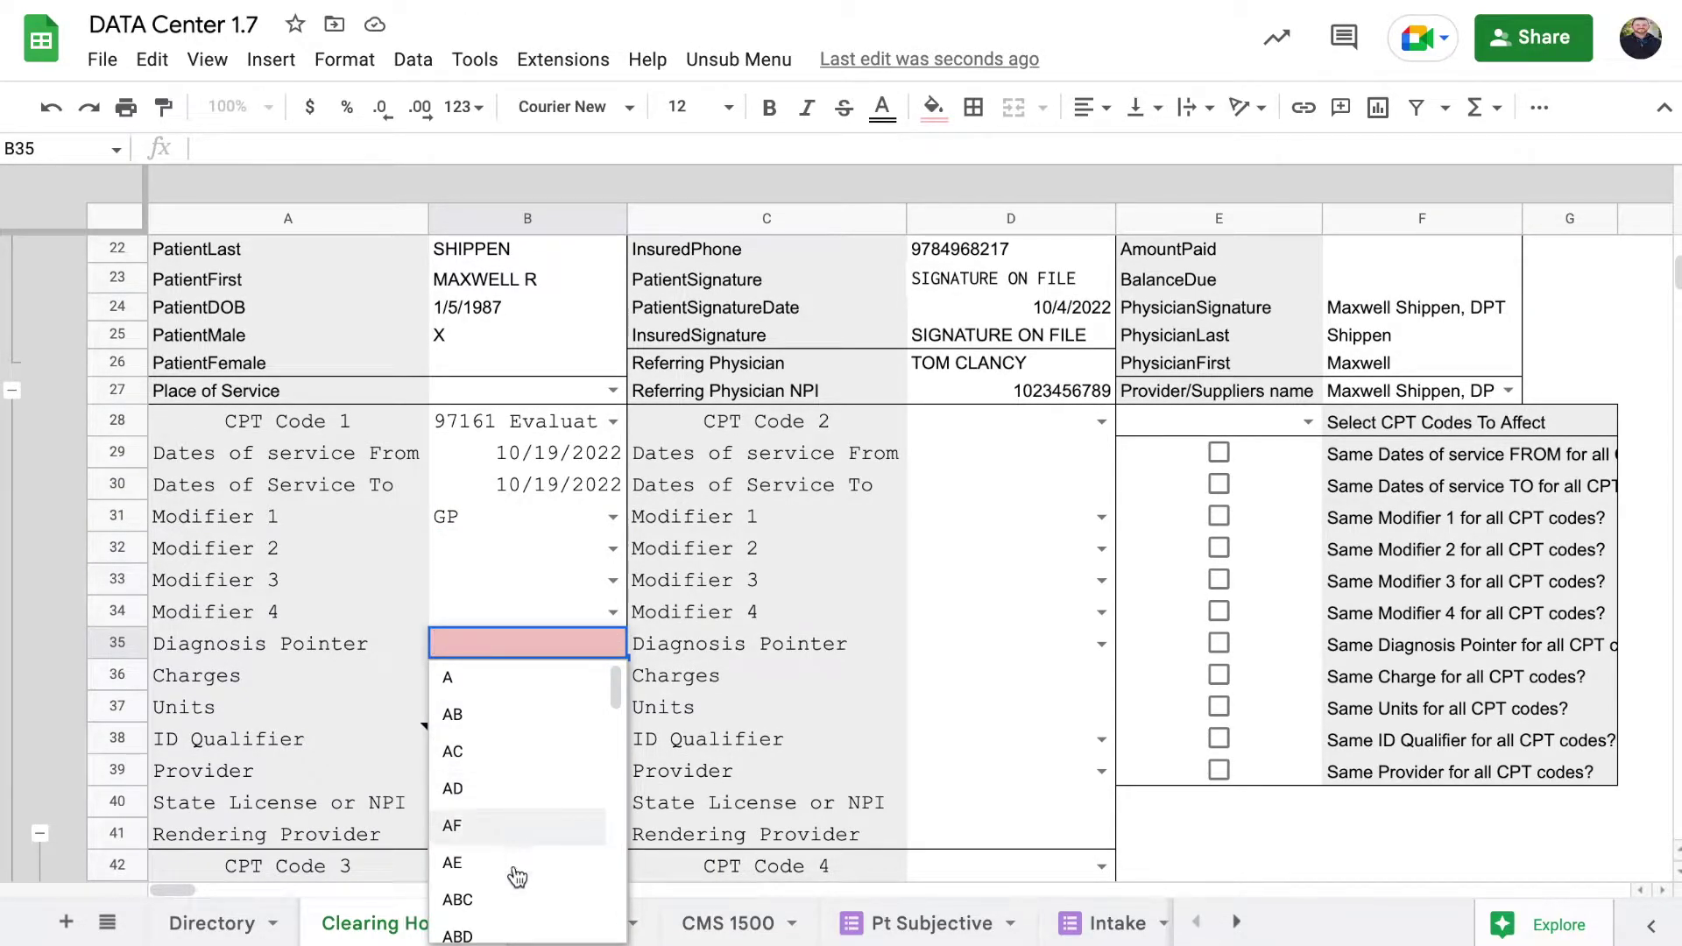
pyautogui.click(514, 899)
pyautogui.click(601, 684)
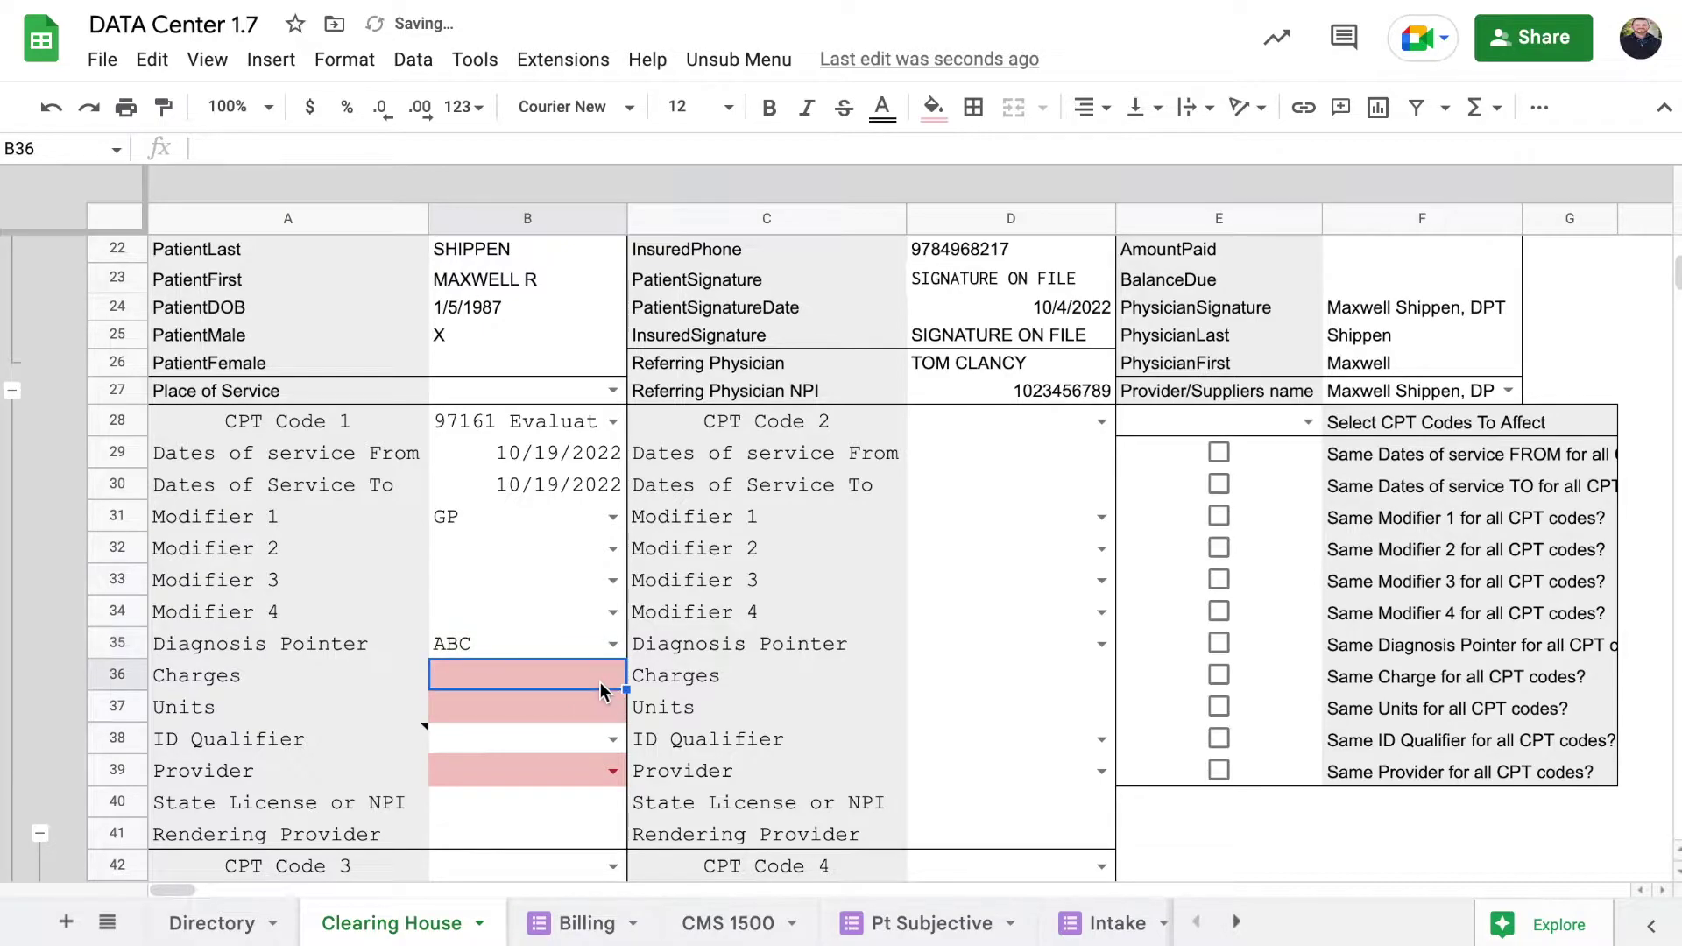
pyautogui.write('200')
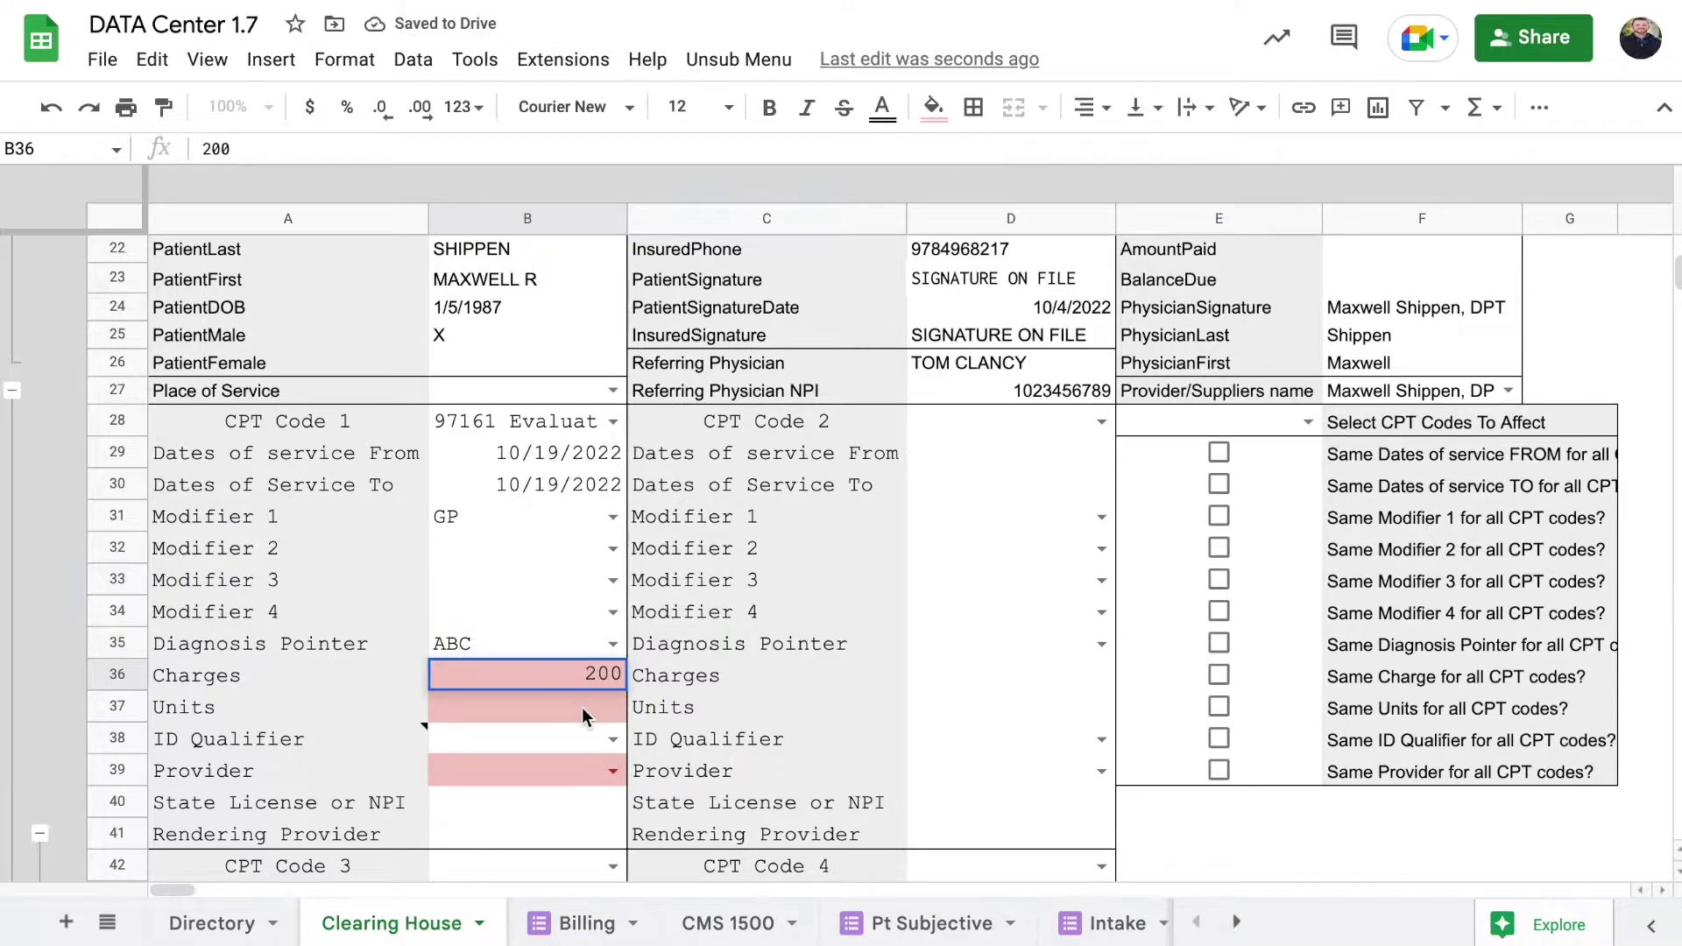
pyautogui.click(581, 708)
pyautogui.write('1')
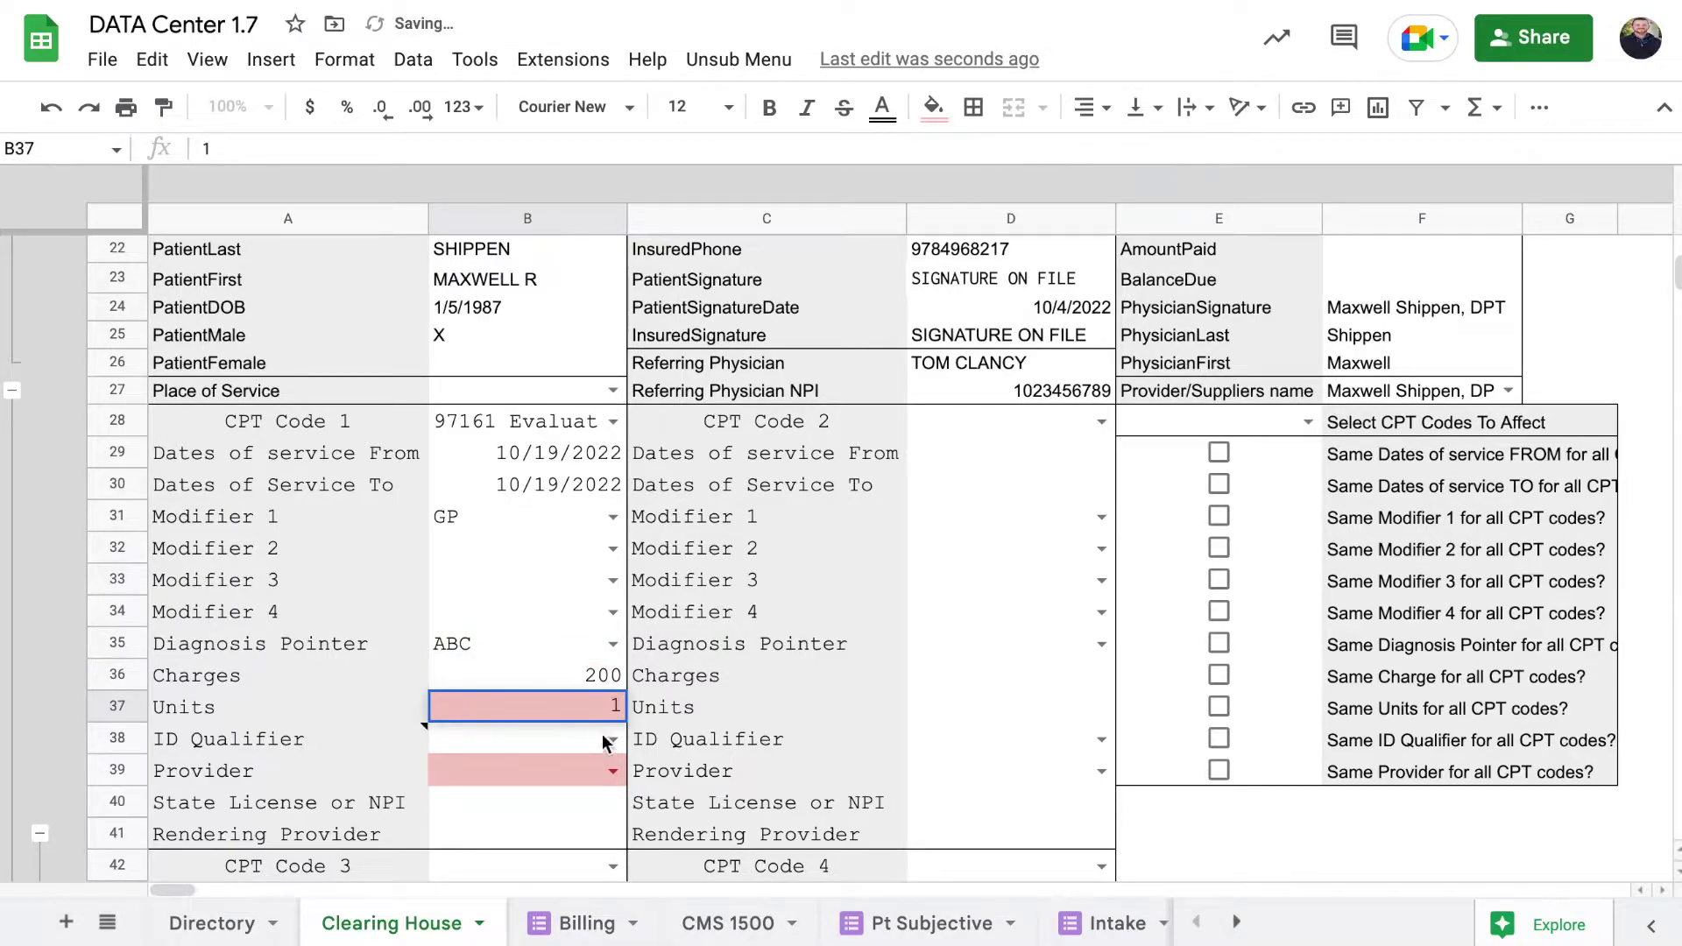
pyautogui.click(587, 782)
pyautogui.click(611, 771)
pyautogui.click(534, 734)
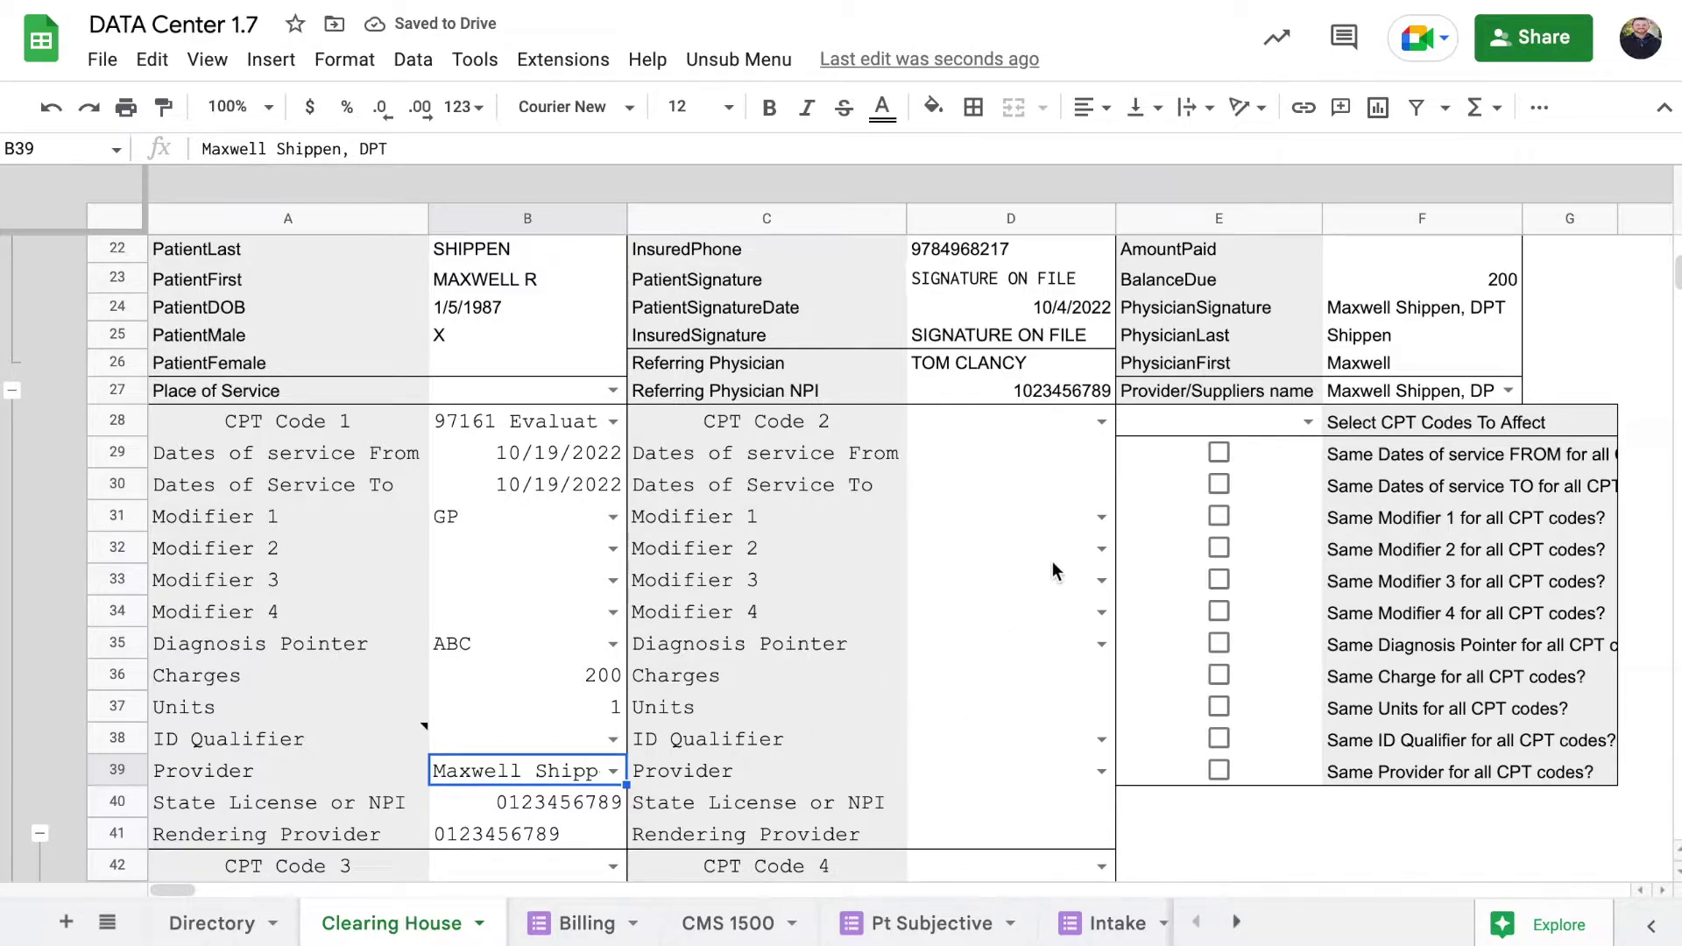
# Step: Choose 97110 Therapeutic Exercise in the D28 CPT Code 2 dropdown
pyautogui.click(1101, 423)
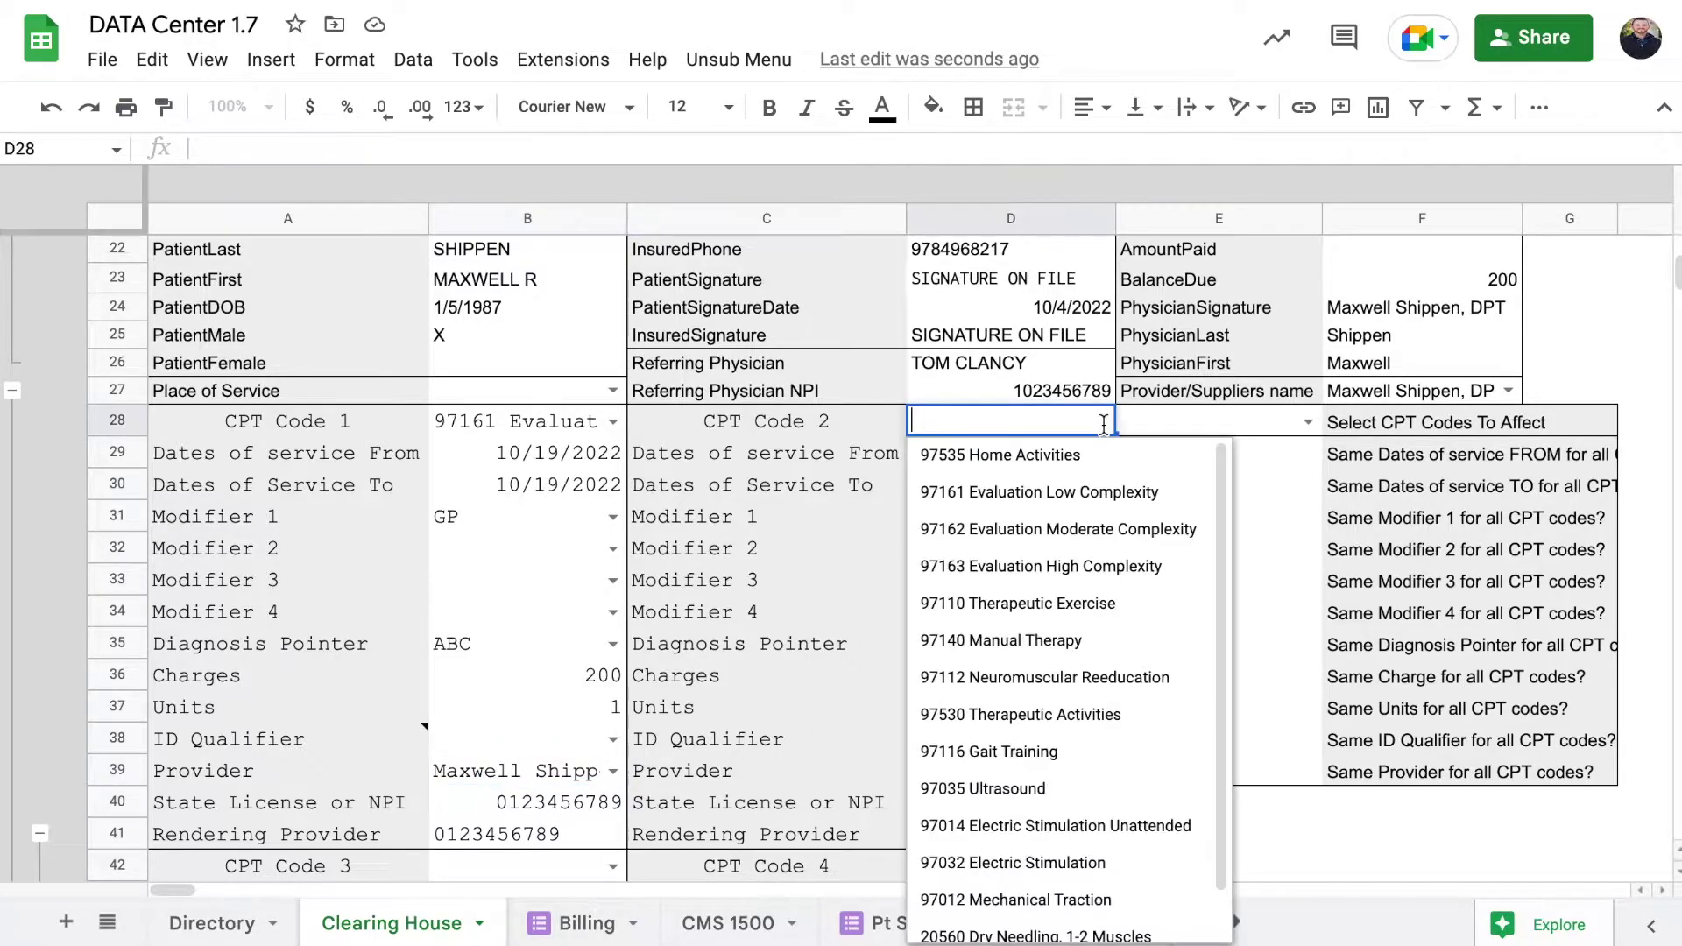
pyautogui.click(1130, 411)
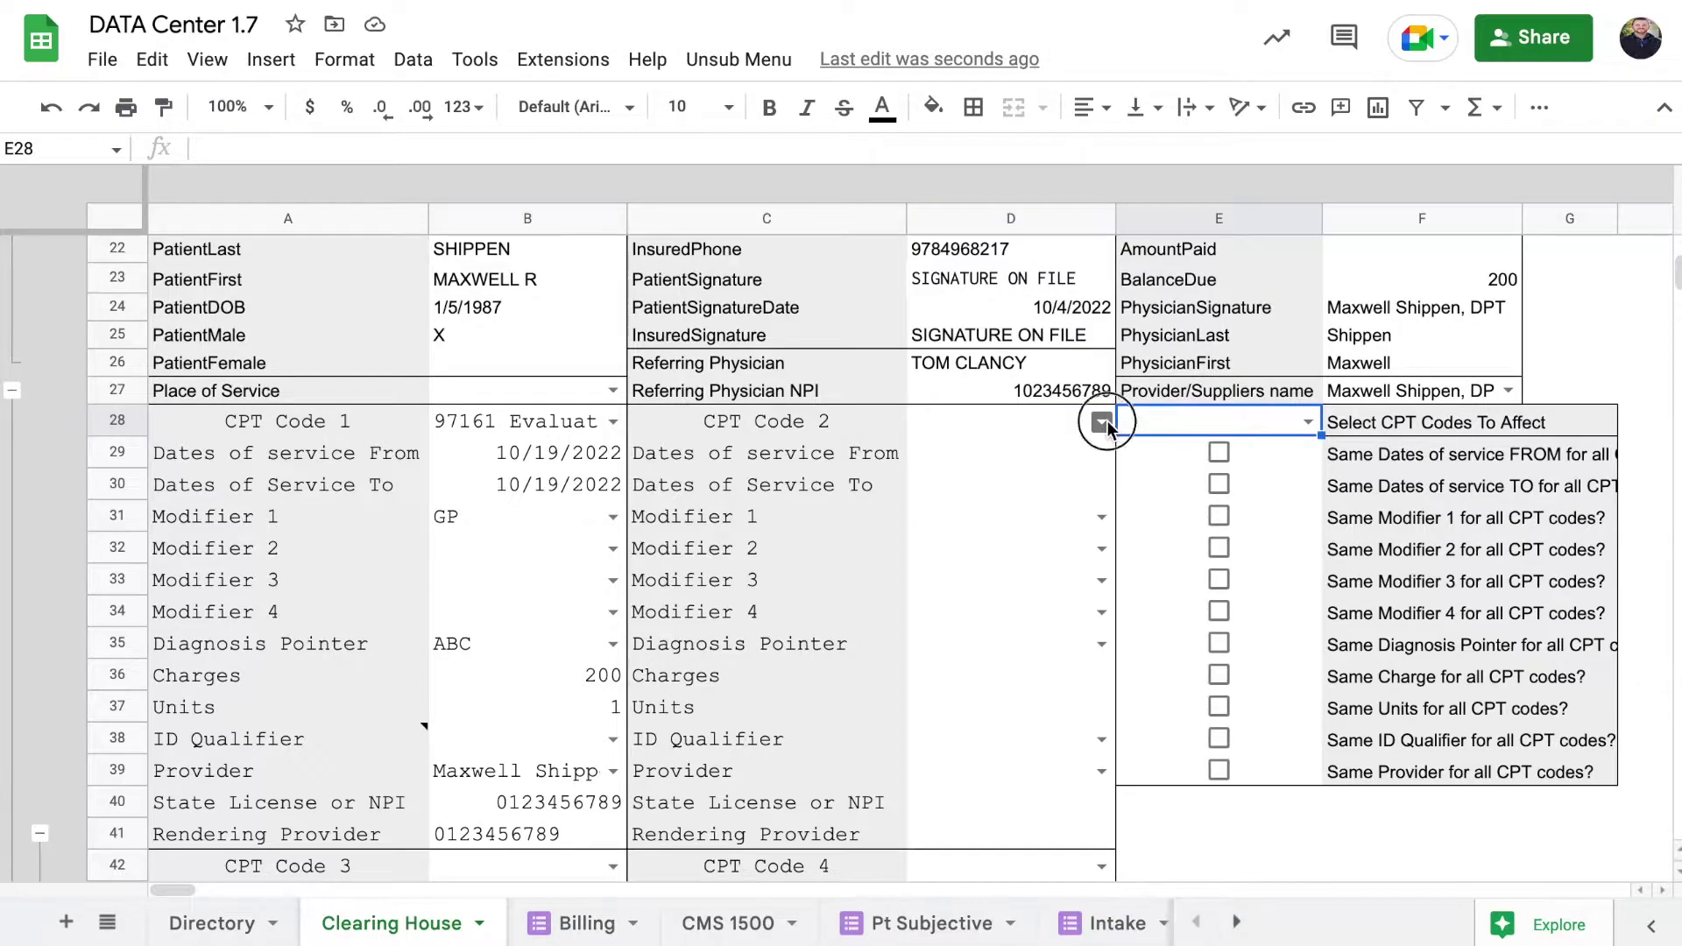
pyautogui.click(1106, 423)
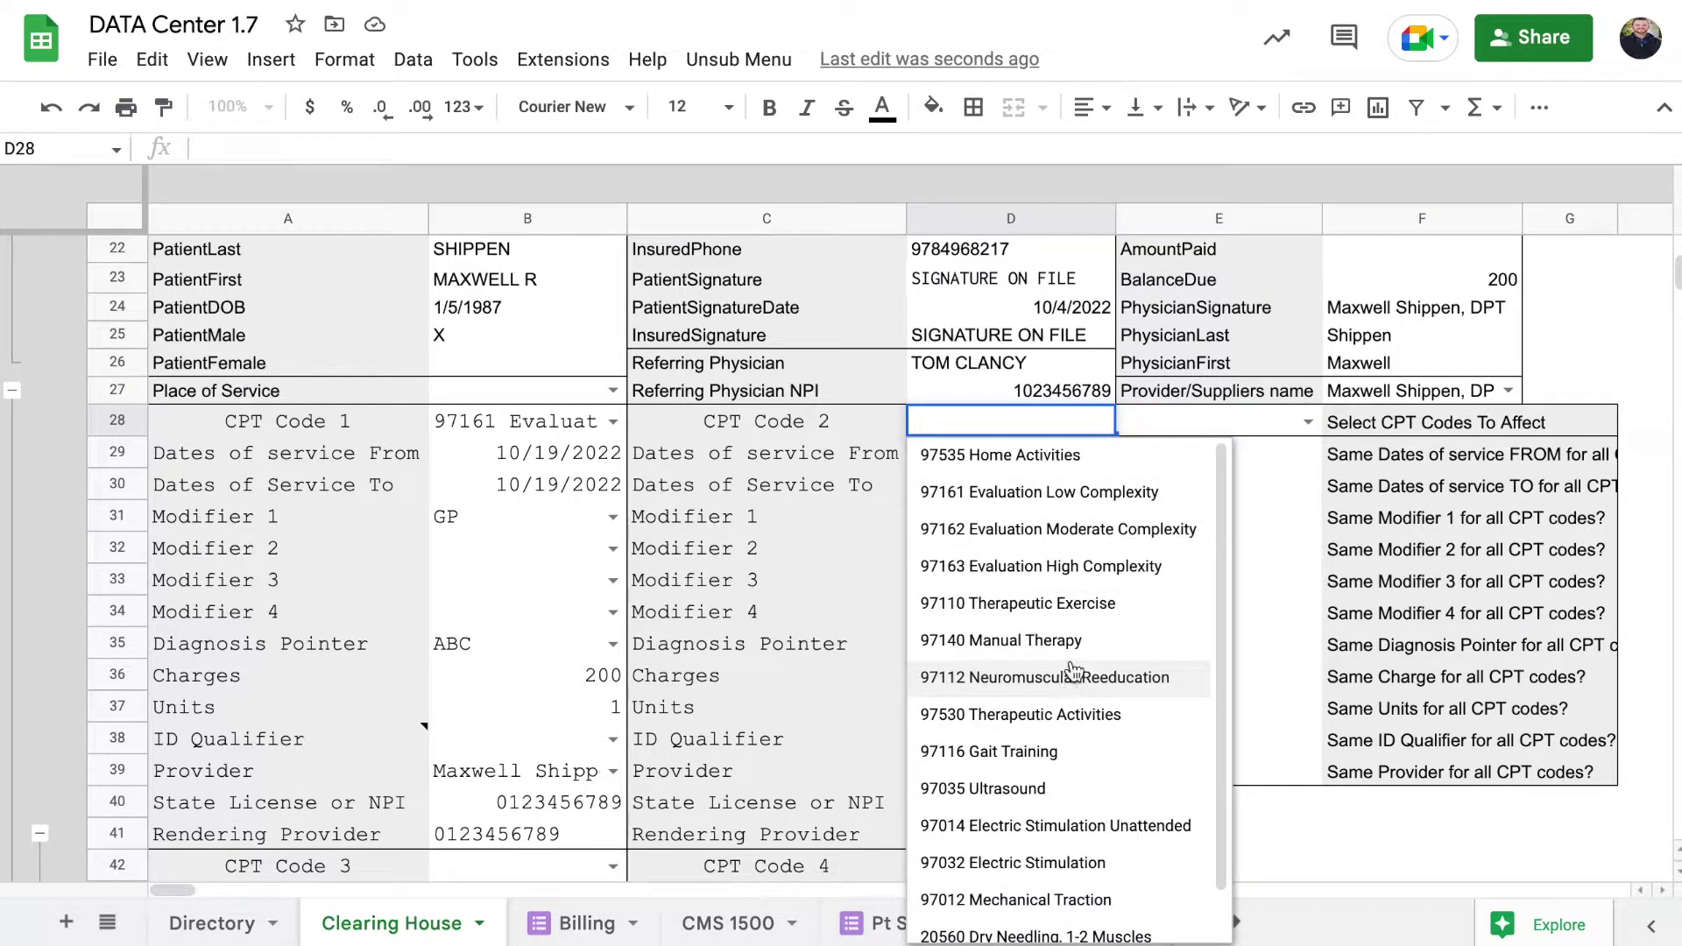
pyautogui.click(1076, 611)
pyautogui.scroll(-1, 916, 452)
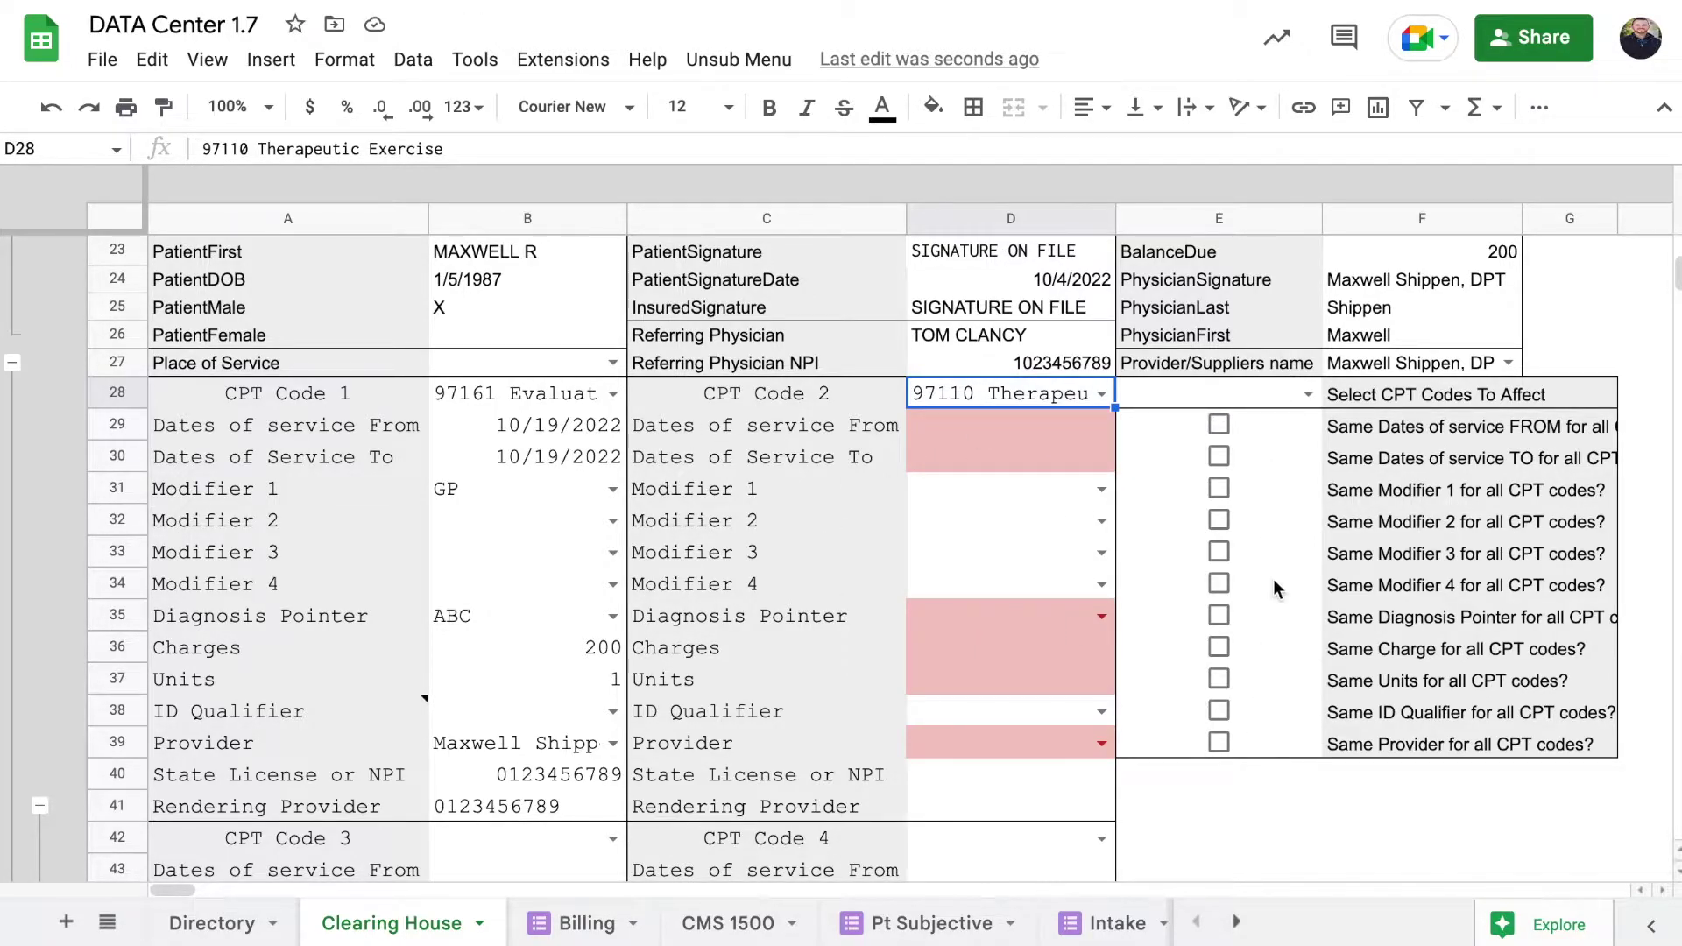
pyautogui.click(1389, 392)
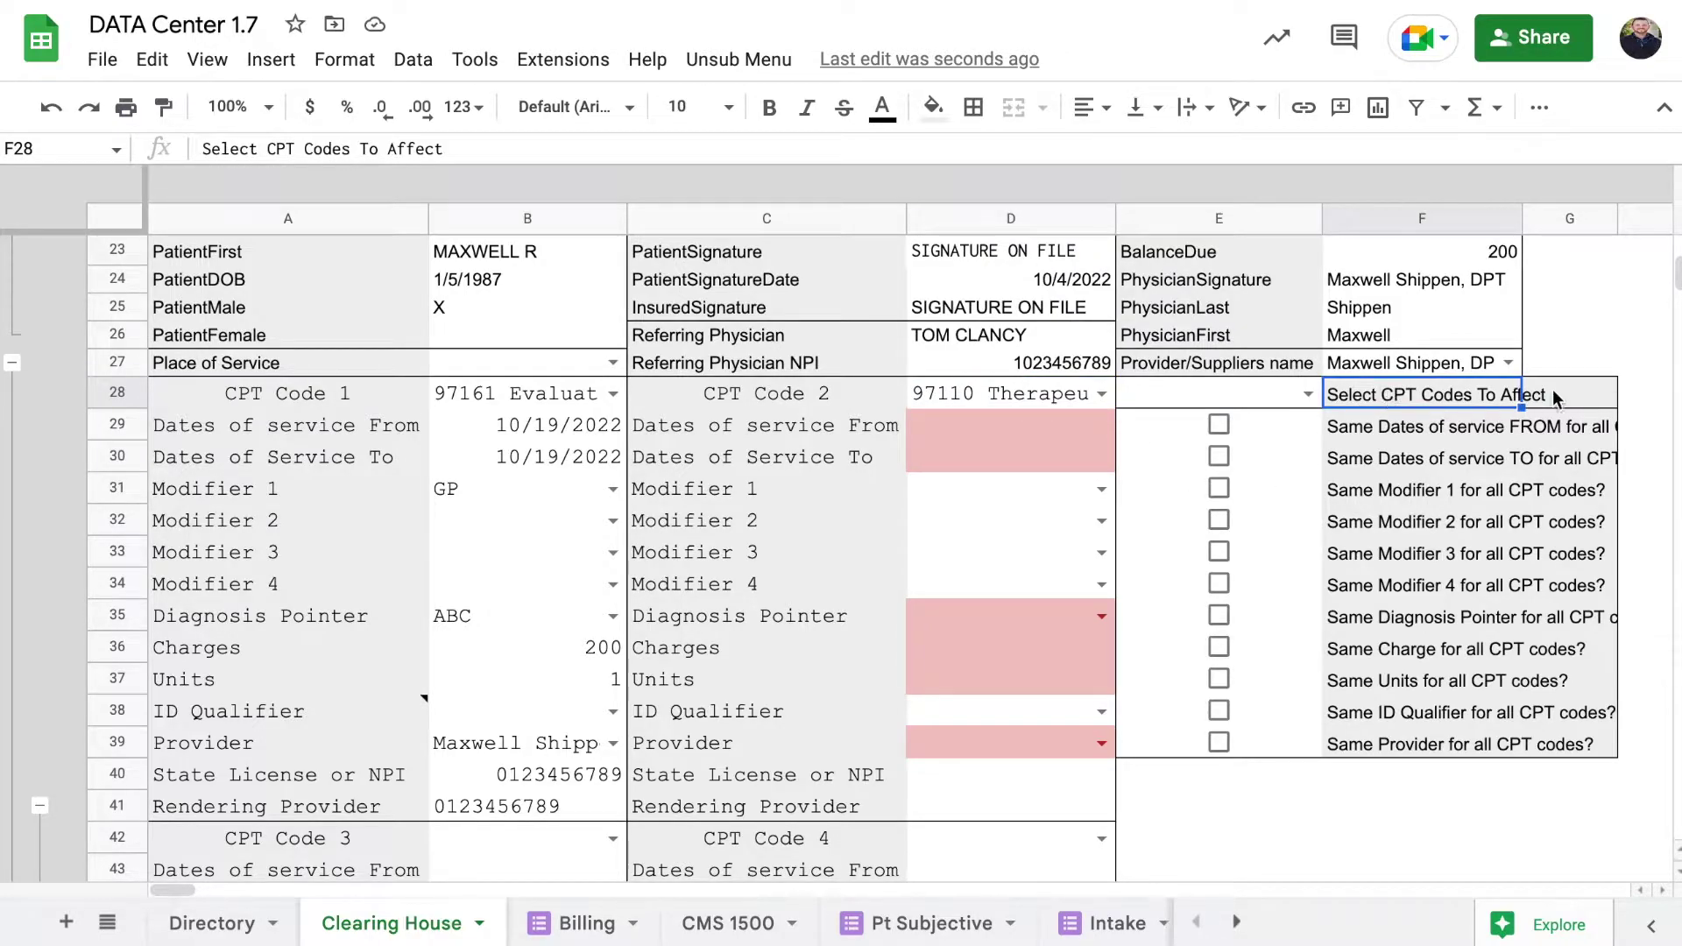
pyautogui.click(1308, 394)
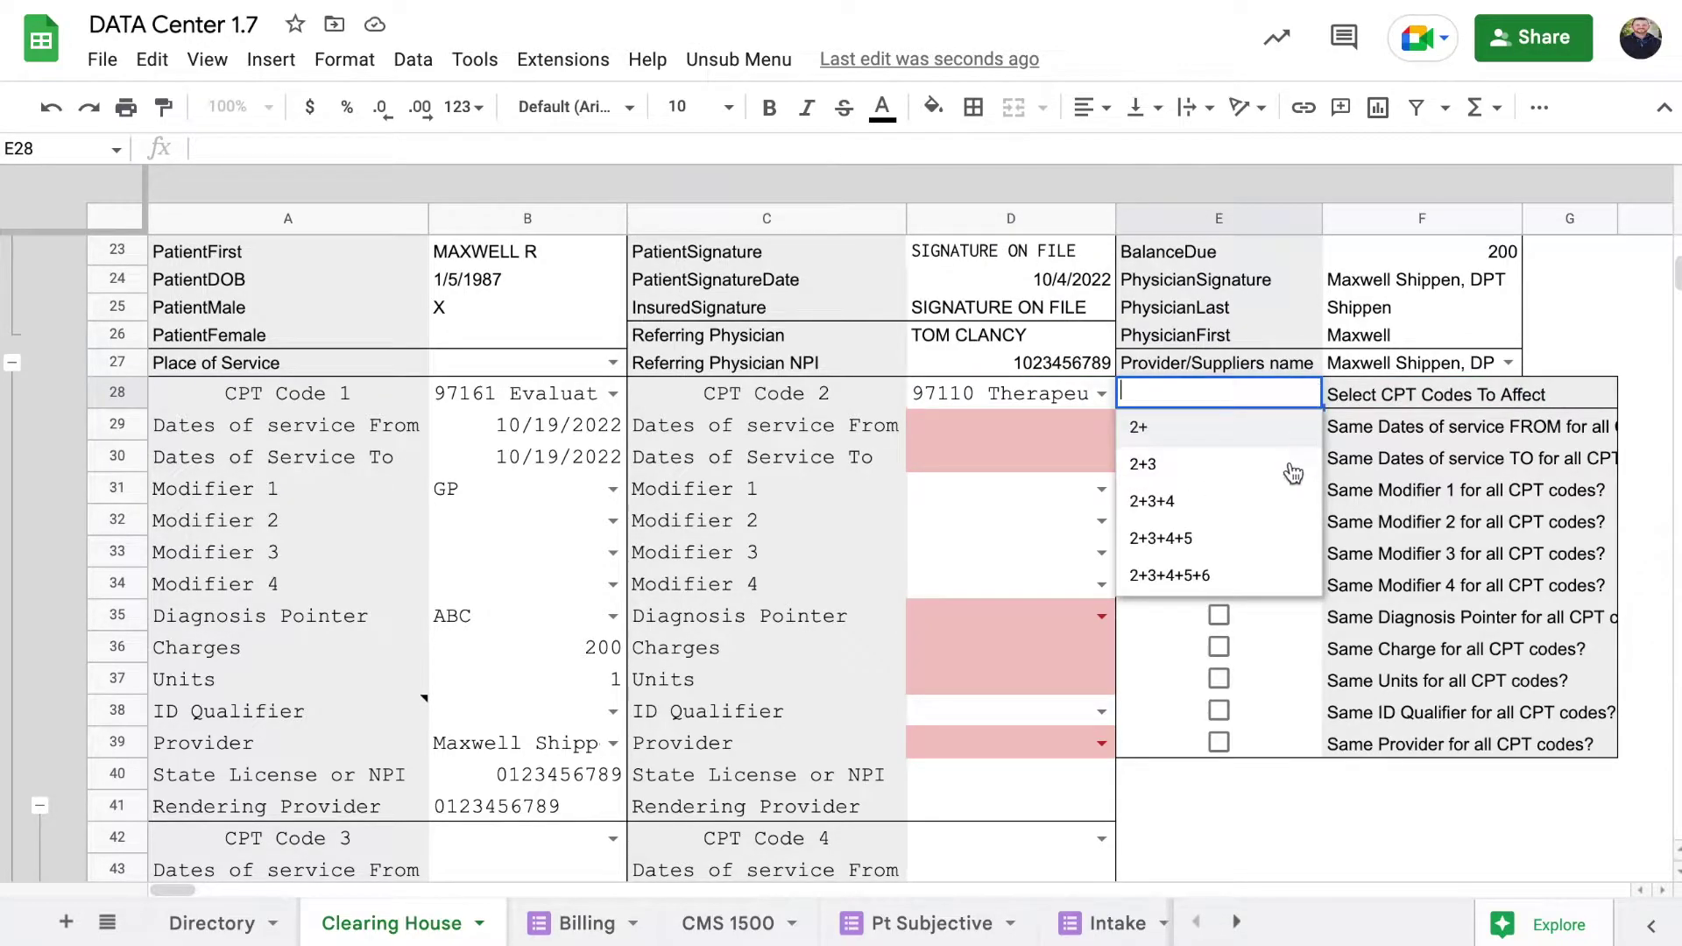
# Step: Share service dates, modifiers 1–2, diagnosis pointer and provider across CPT codes, leaving charge unshared
pyautogui.click(1202, 500)
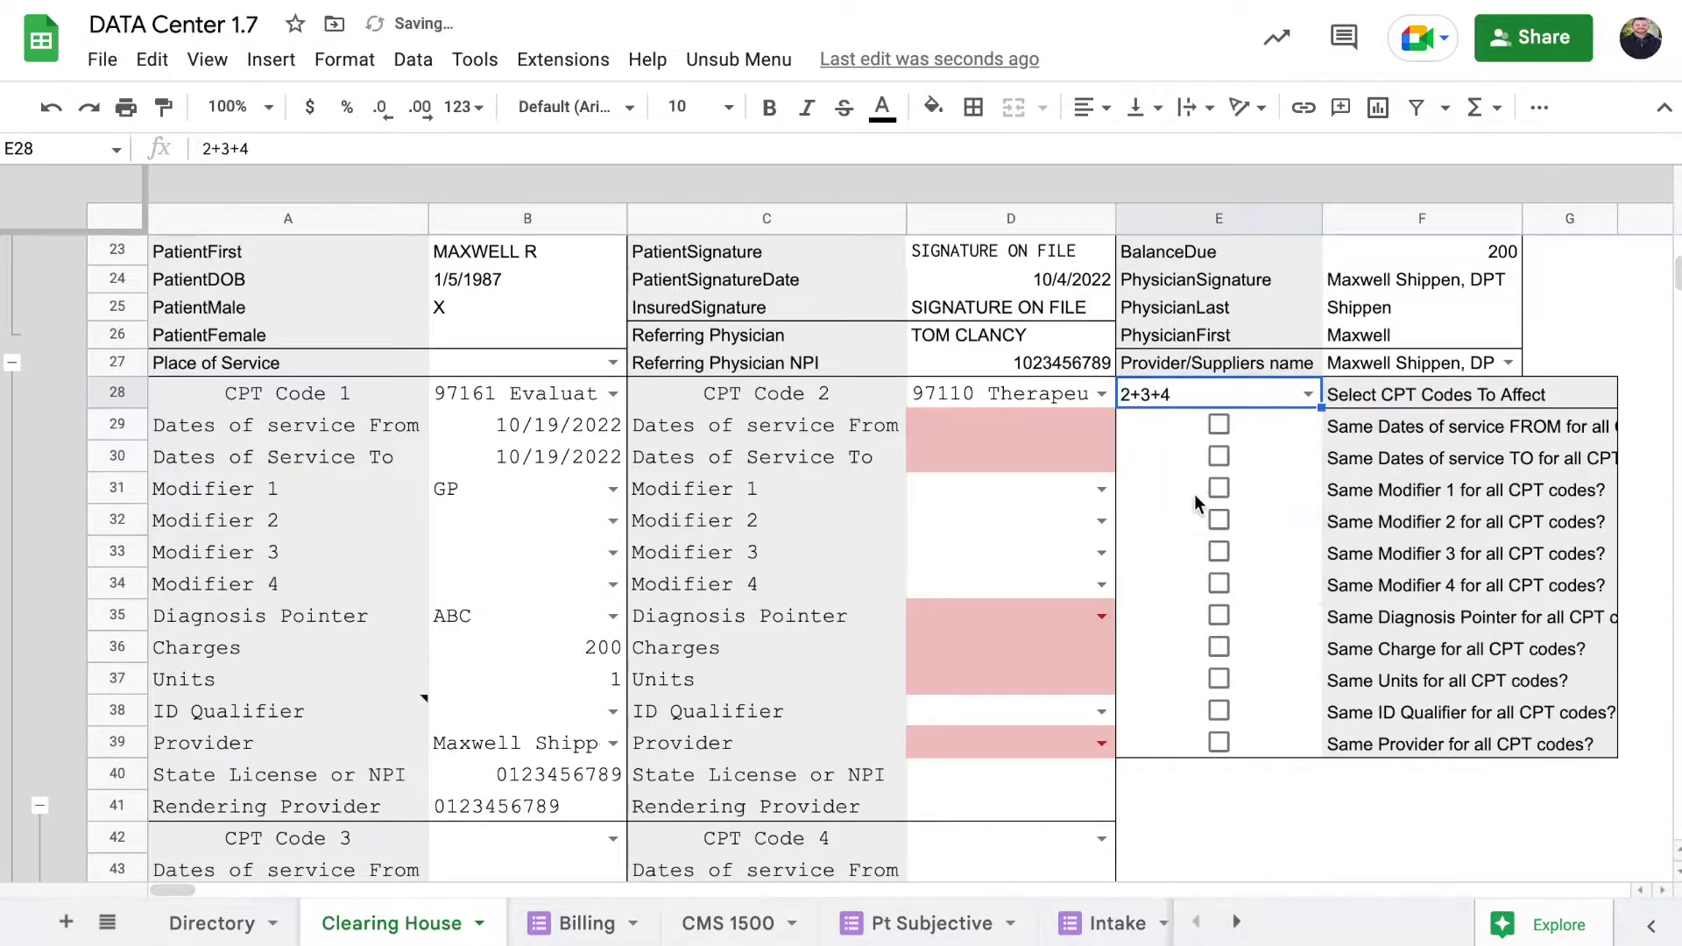
pyautogui.click(1220, 427)
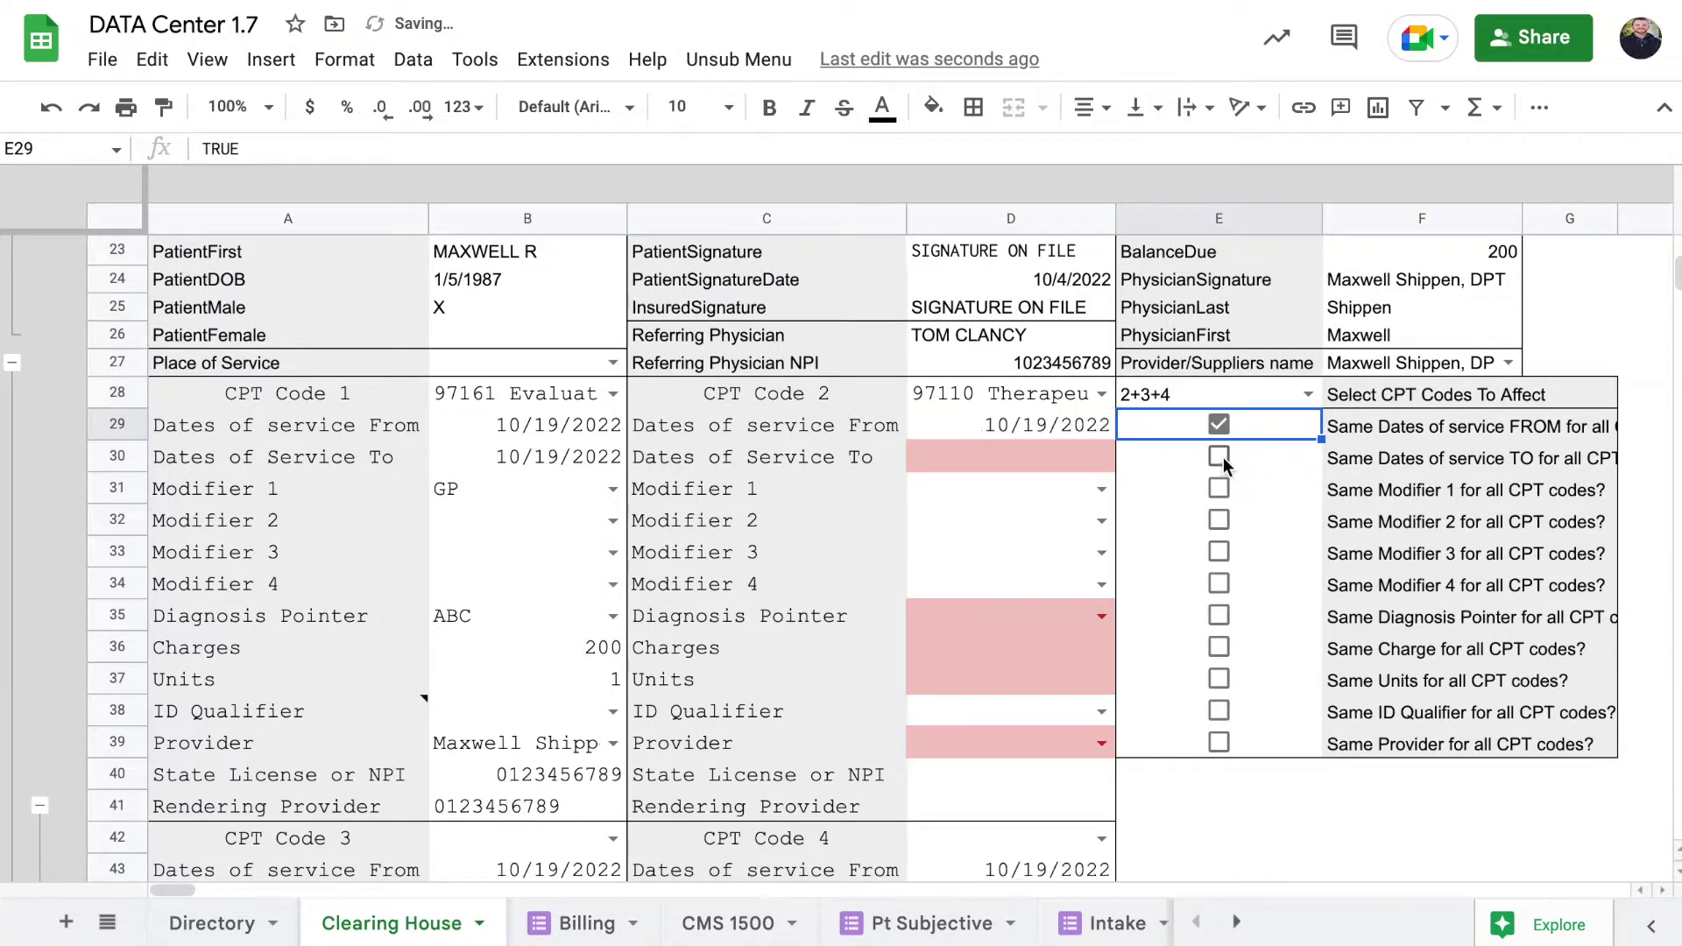
pyautogui.click(1223, 456)
pyautogui.click(1224, 487)
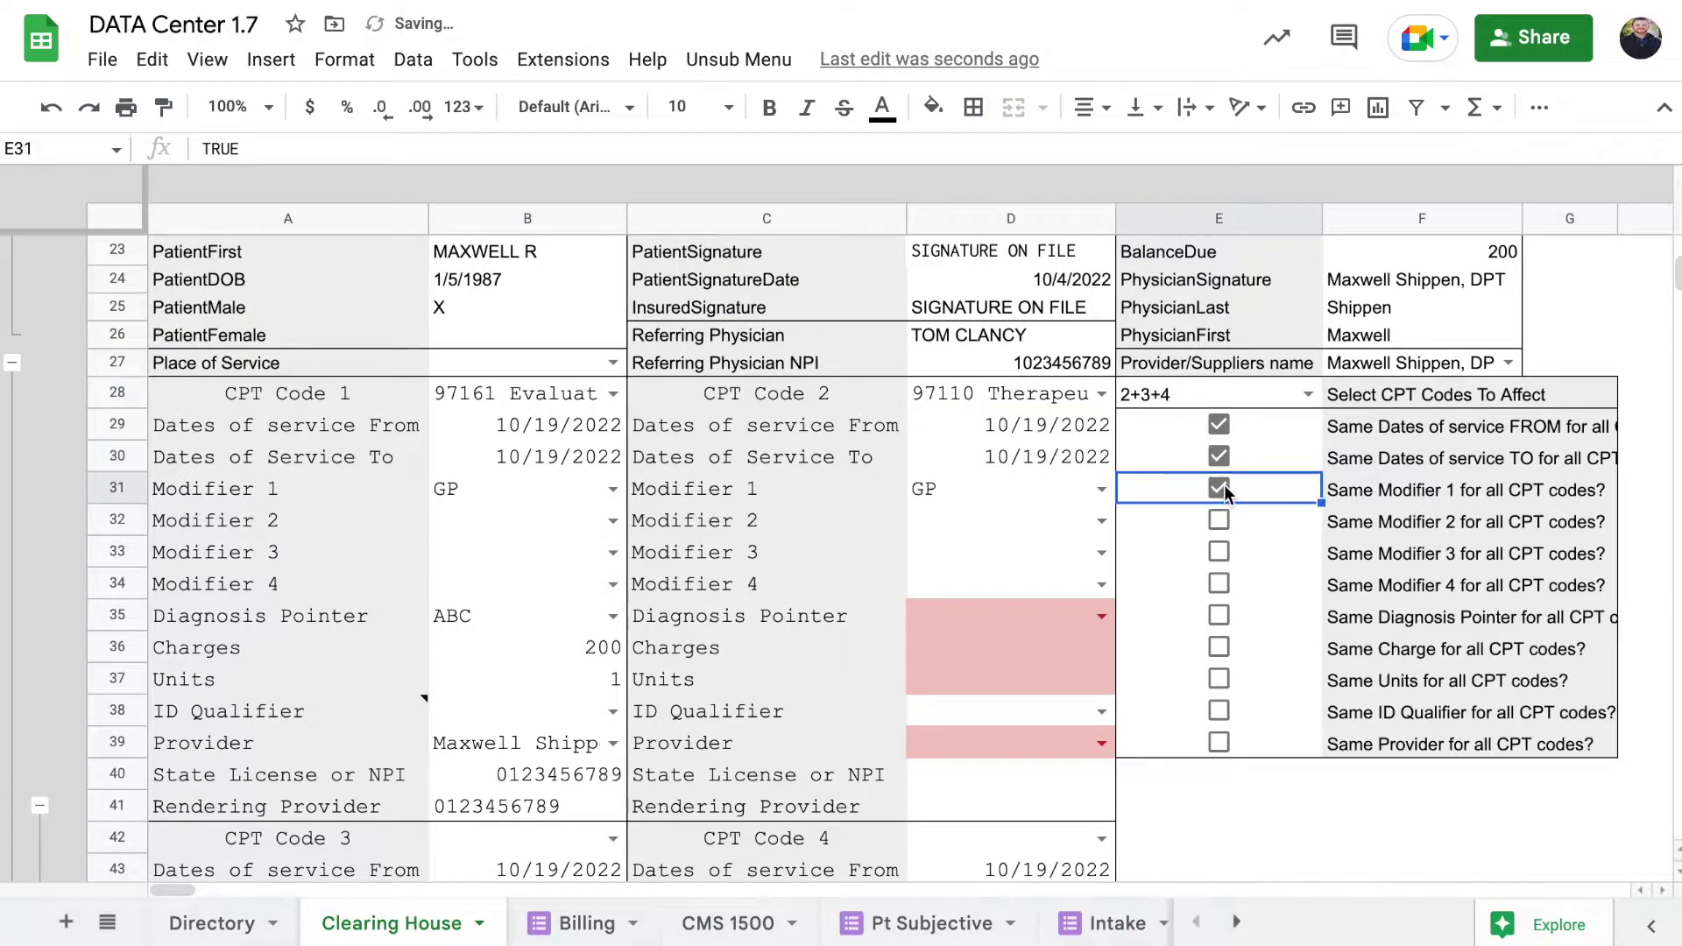
pyautogui.click(1222, 519)
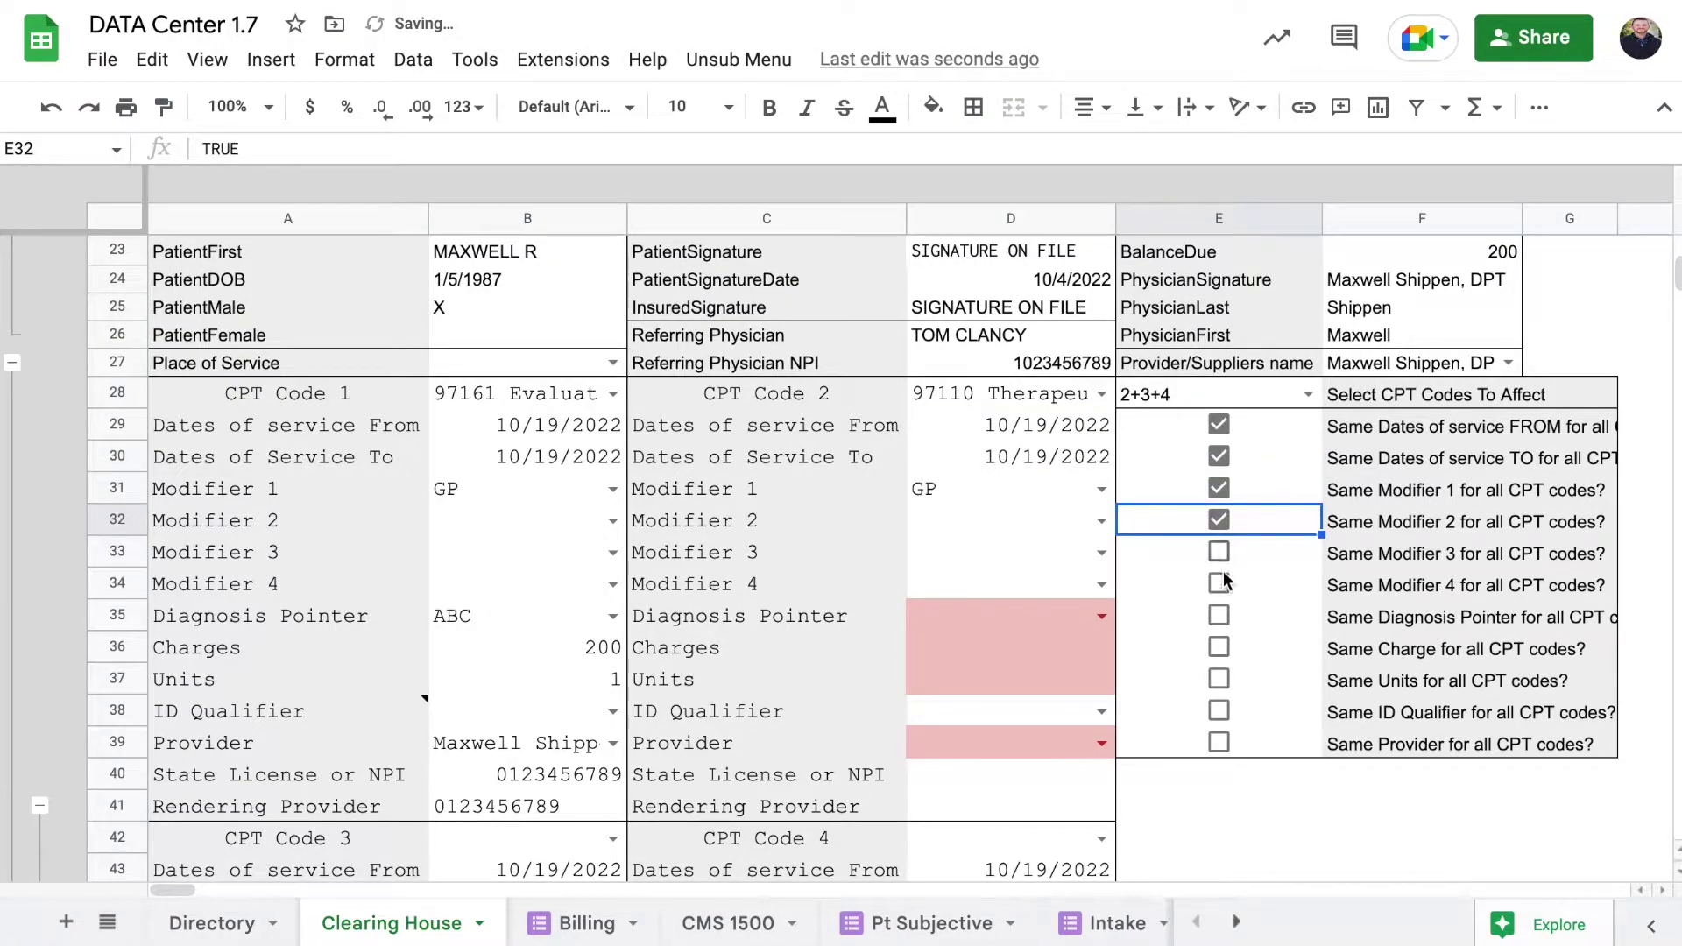
pyautogui.click(1221, 615)
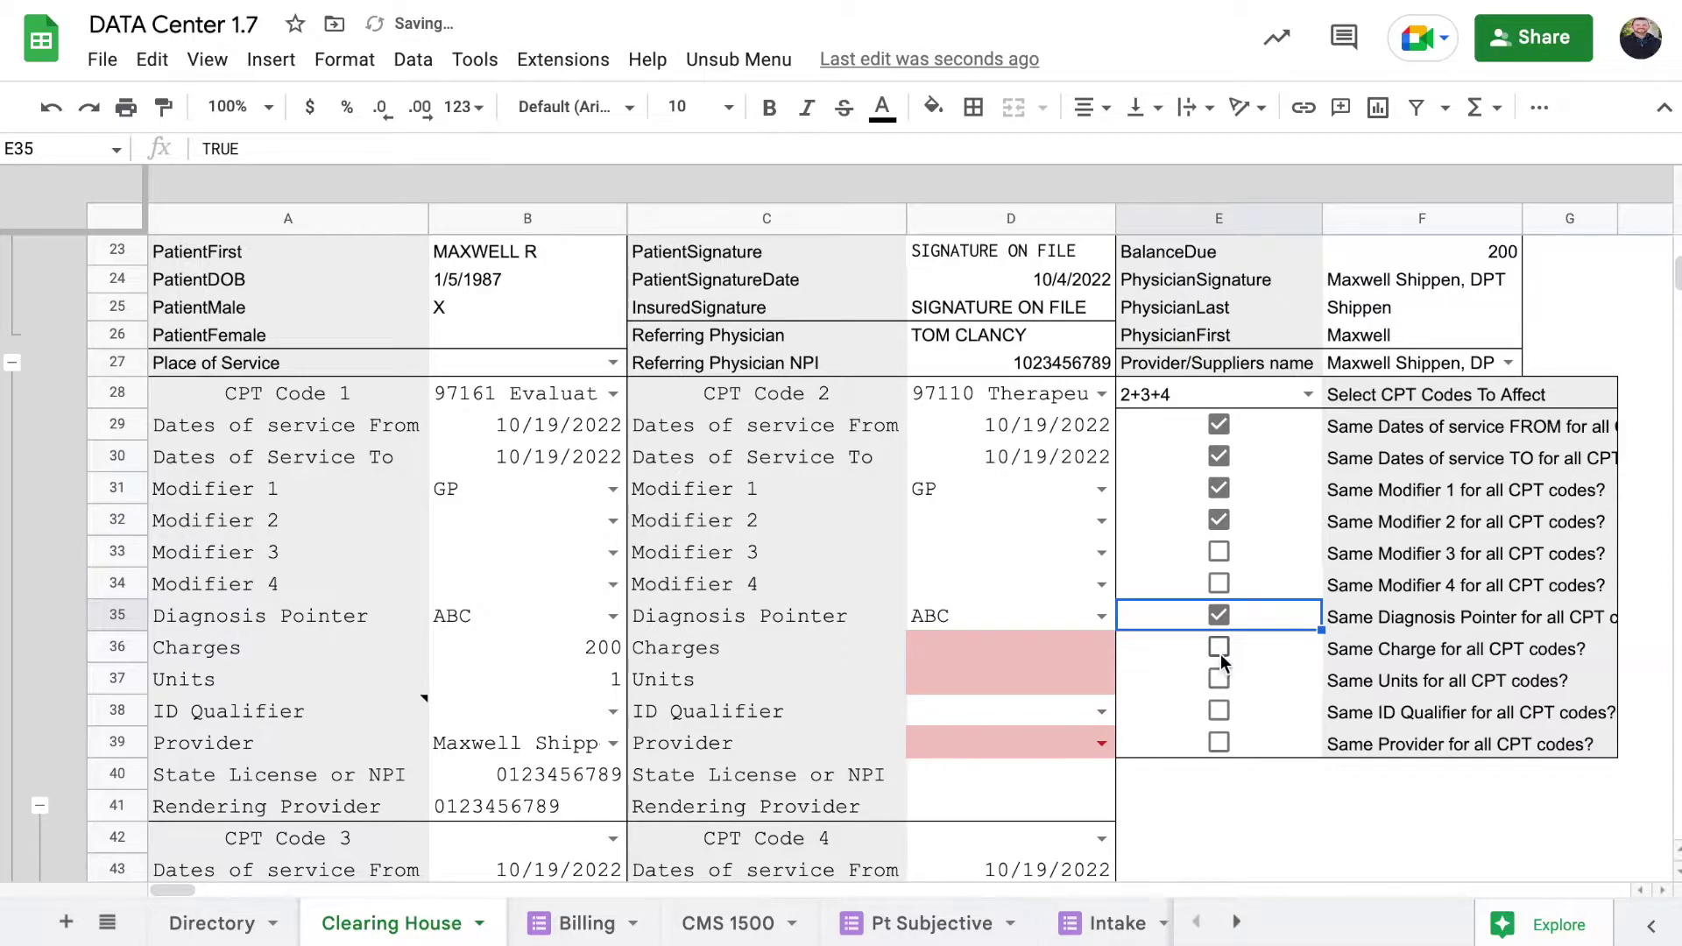
pyautogui.click(1221, 654)
pyautogui.click(1222, 652)
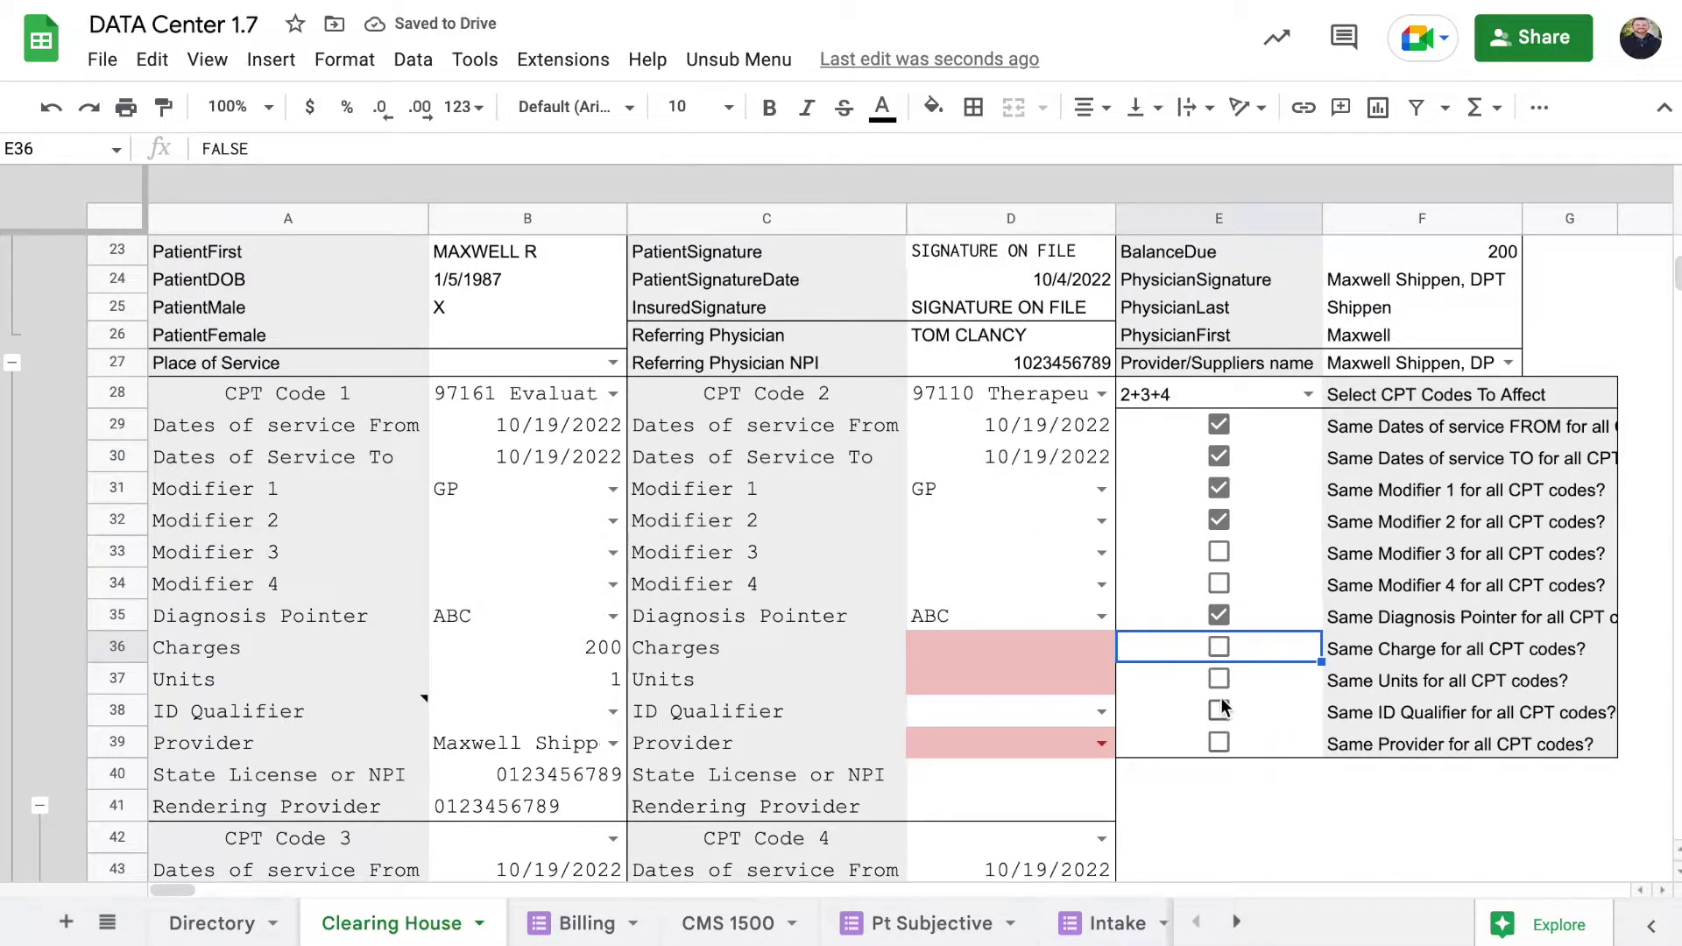
pyautogui.click(1219, 741)
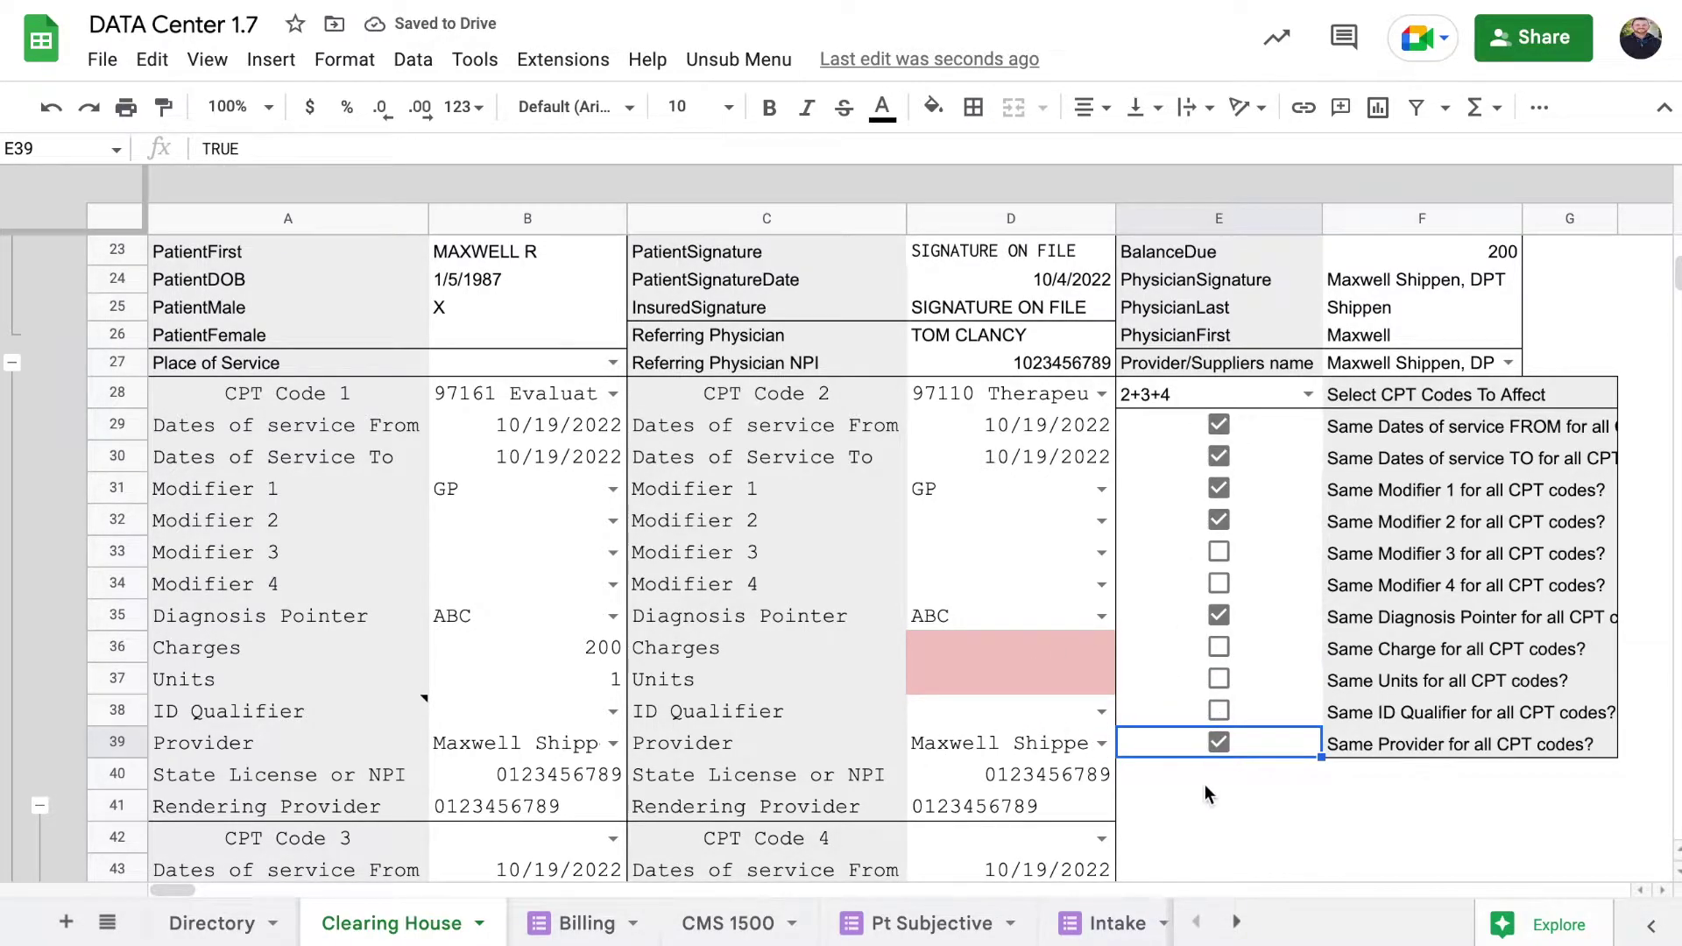
# Step: Limit the shared values to CPT codes 2+3 in E28
pyautogui.scroll(-1, 1203, 788)
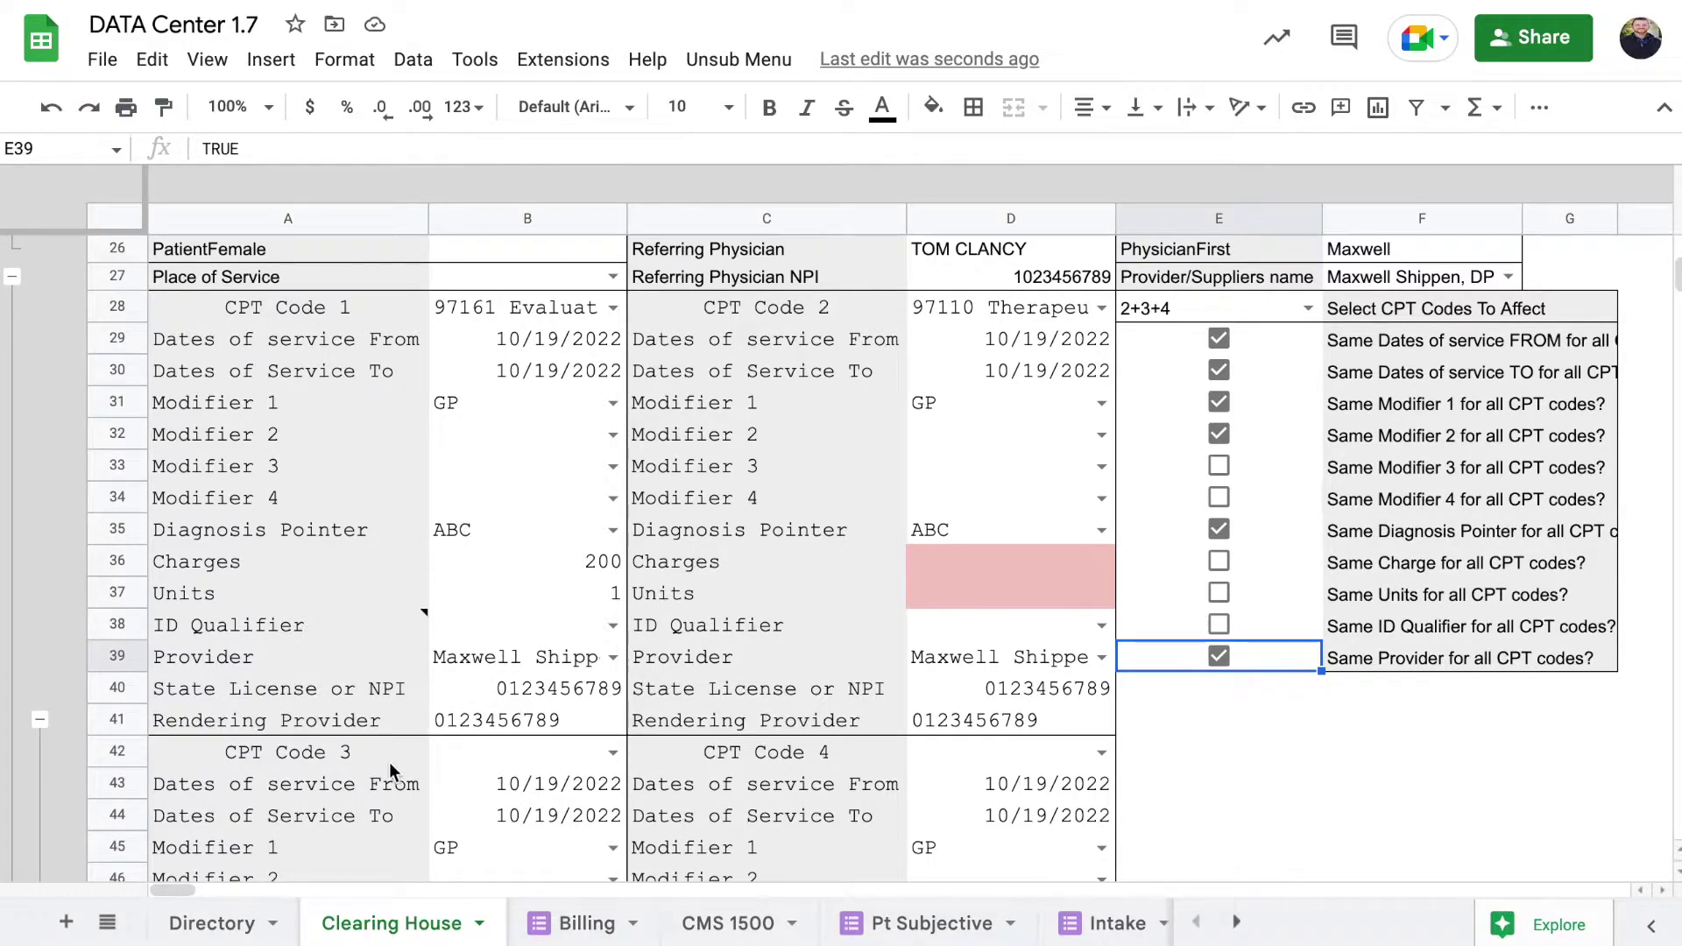
pyautogui.scroll(-6, 771, 767)
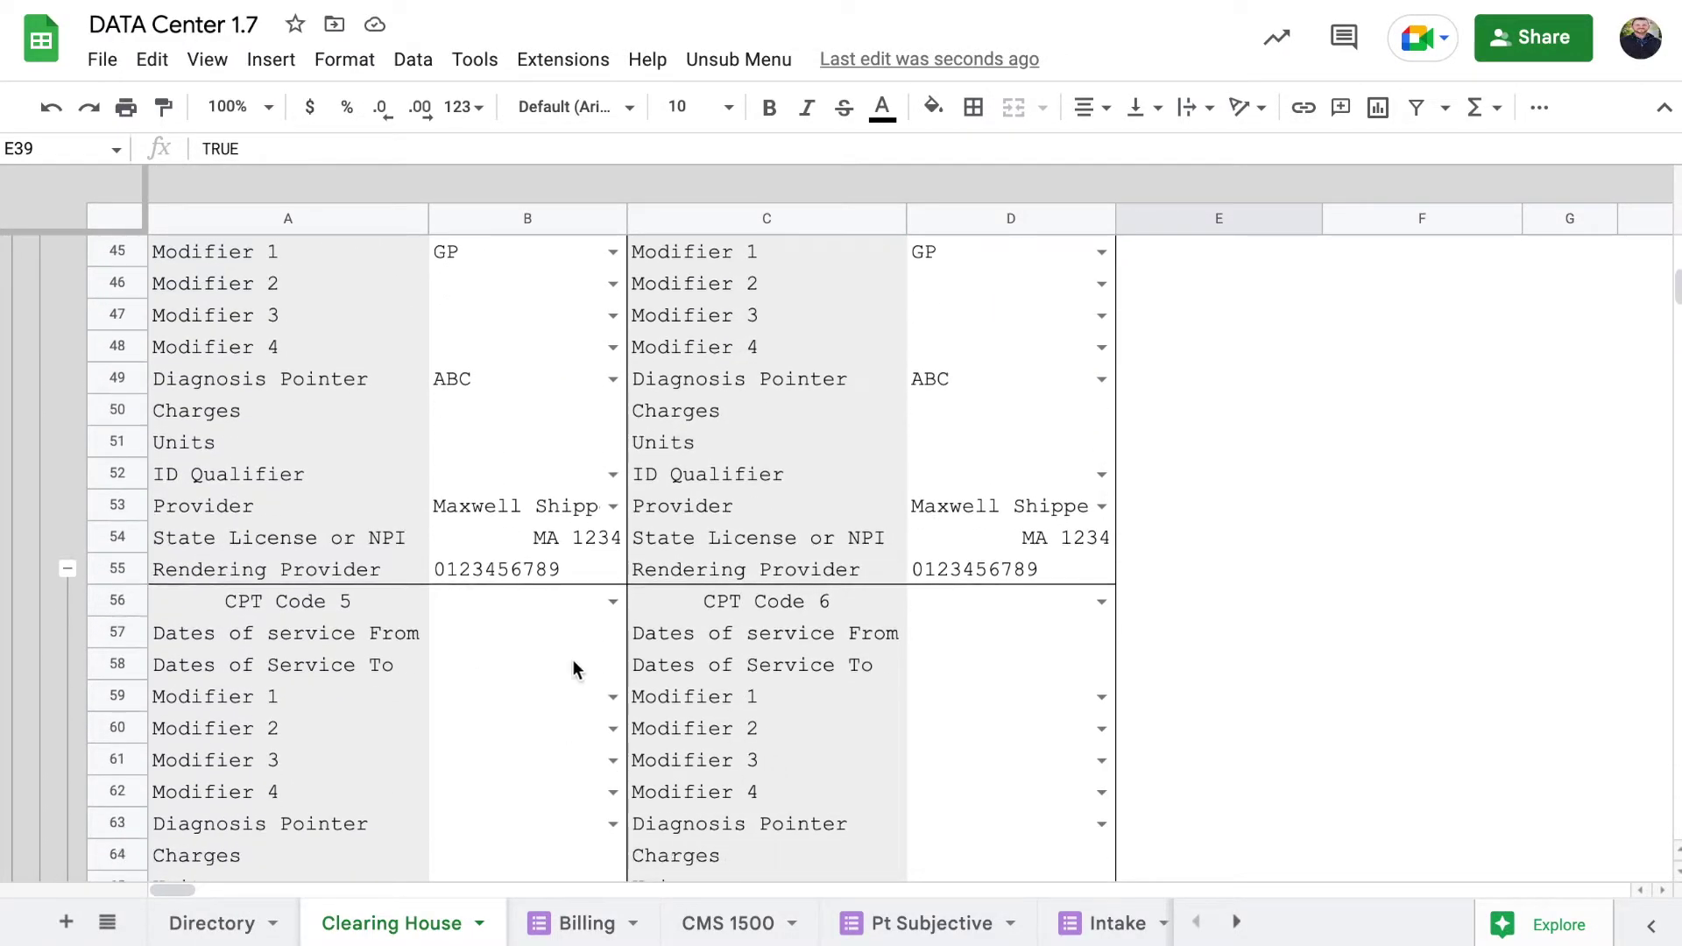
pyautogui.scroll(2, 865, 670)
pyautogui.scroll(7, 866, 661)
pyautogui.scroll(-2, 1281, 591)
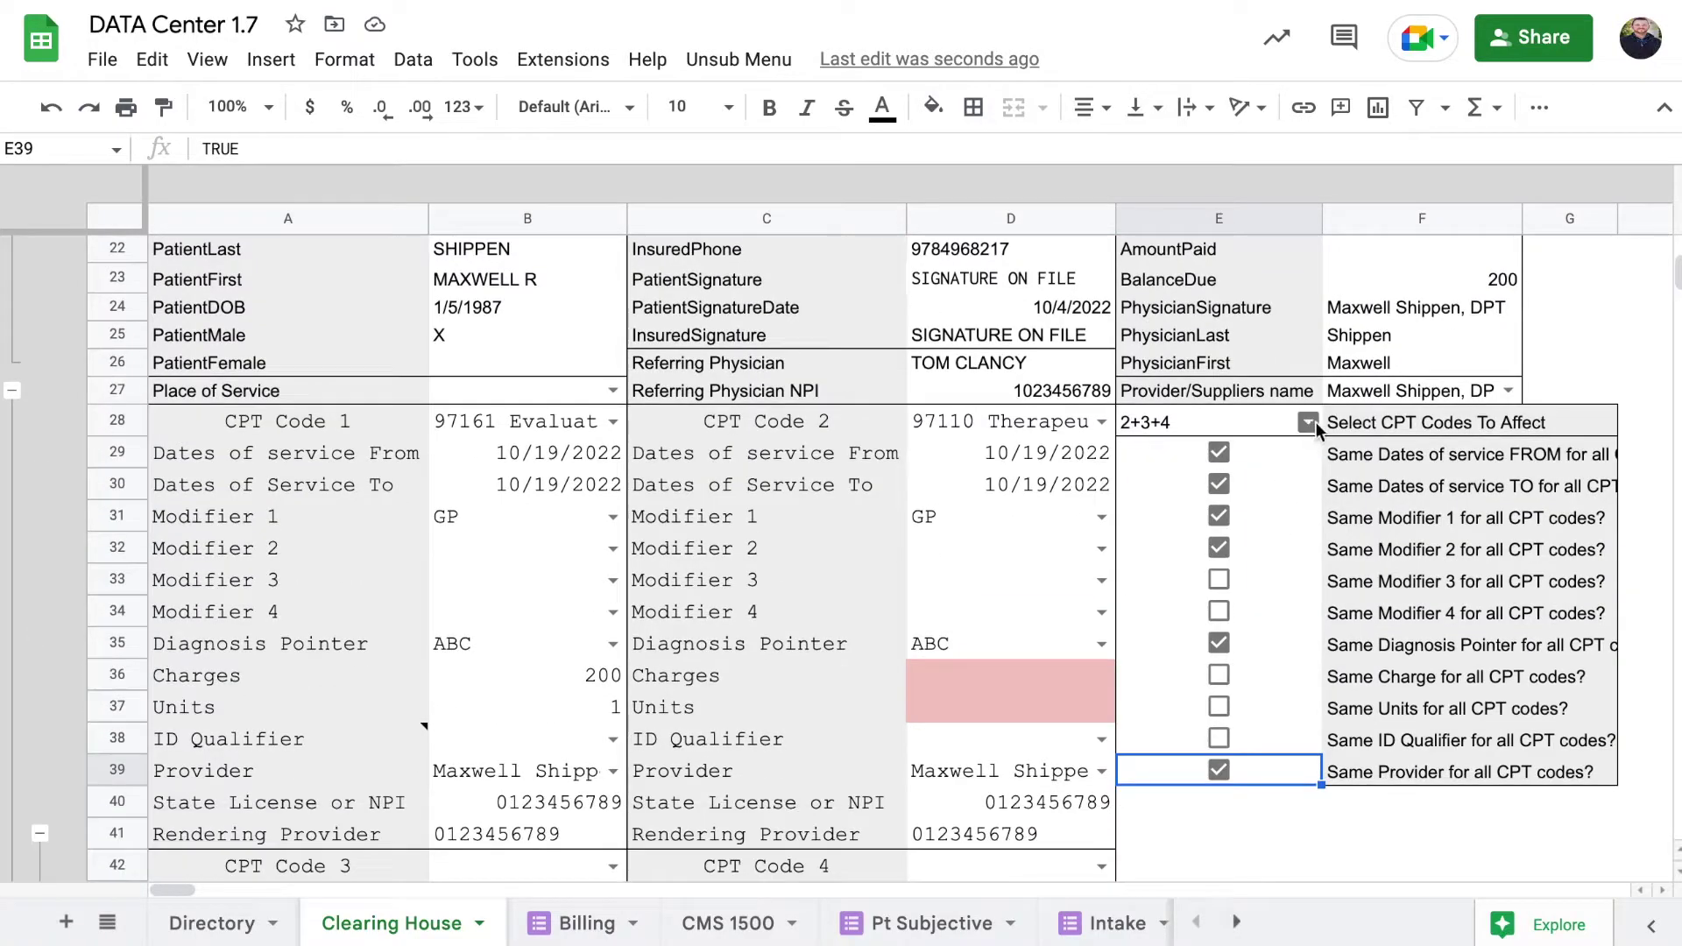
pyautogui.click(1316, 421)
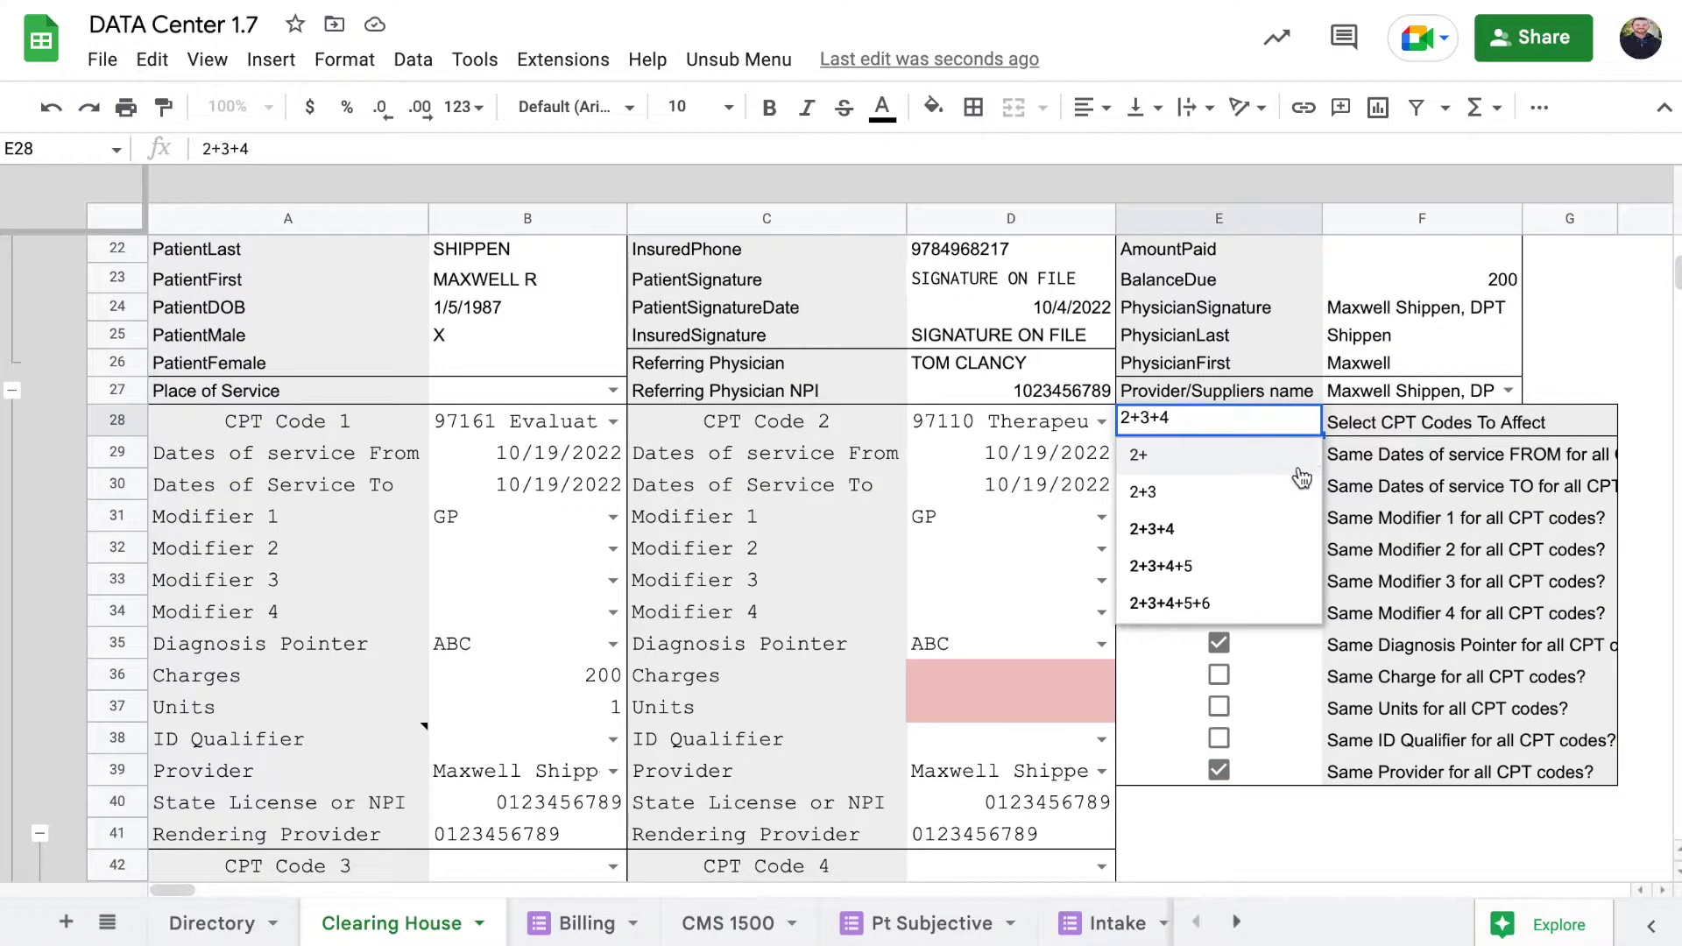
pyautogui.click(1230, 508)
pyautogui.scroll(-4, 1234, 849)
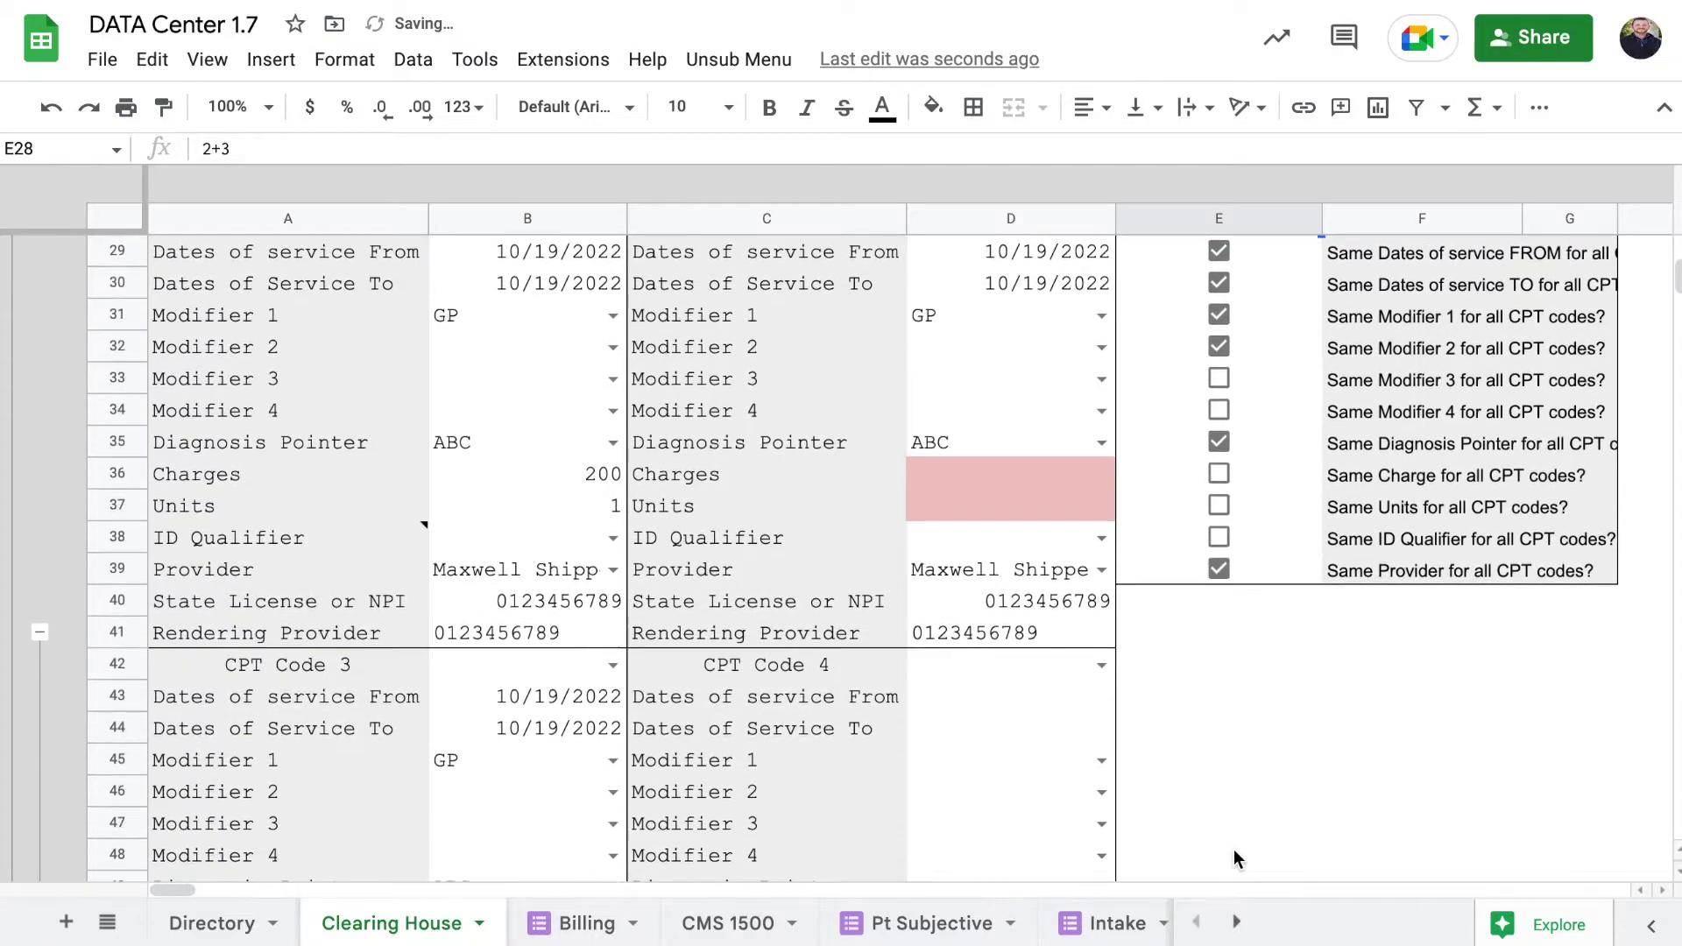
pyautogui.scroll(-2, 1234, 849)
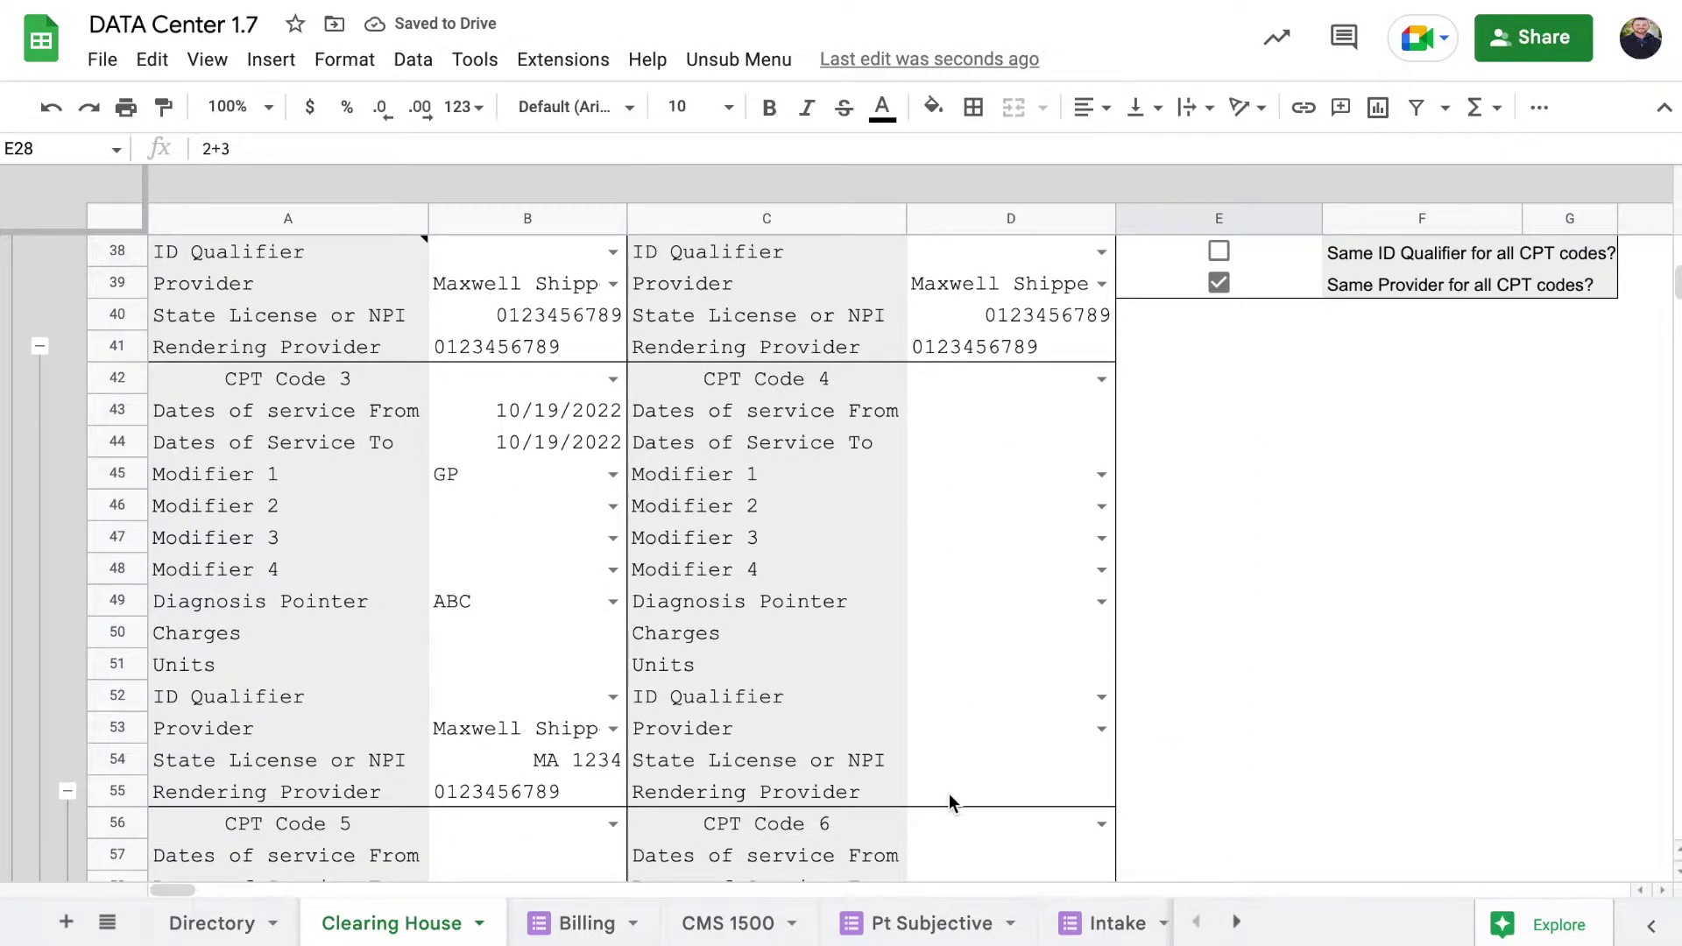
pyautogui.scroll(5, 1197, 583)
pyautogui.scroll(-2, 1197, 583)
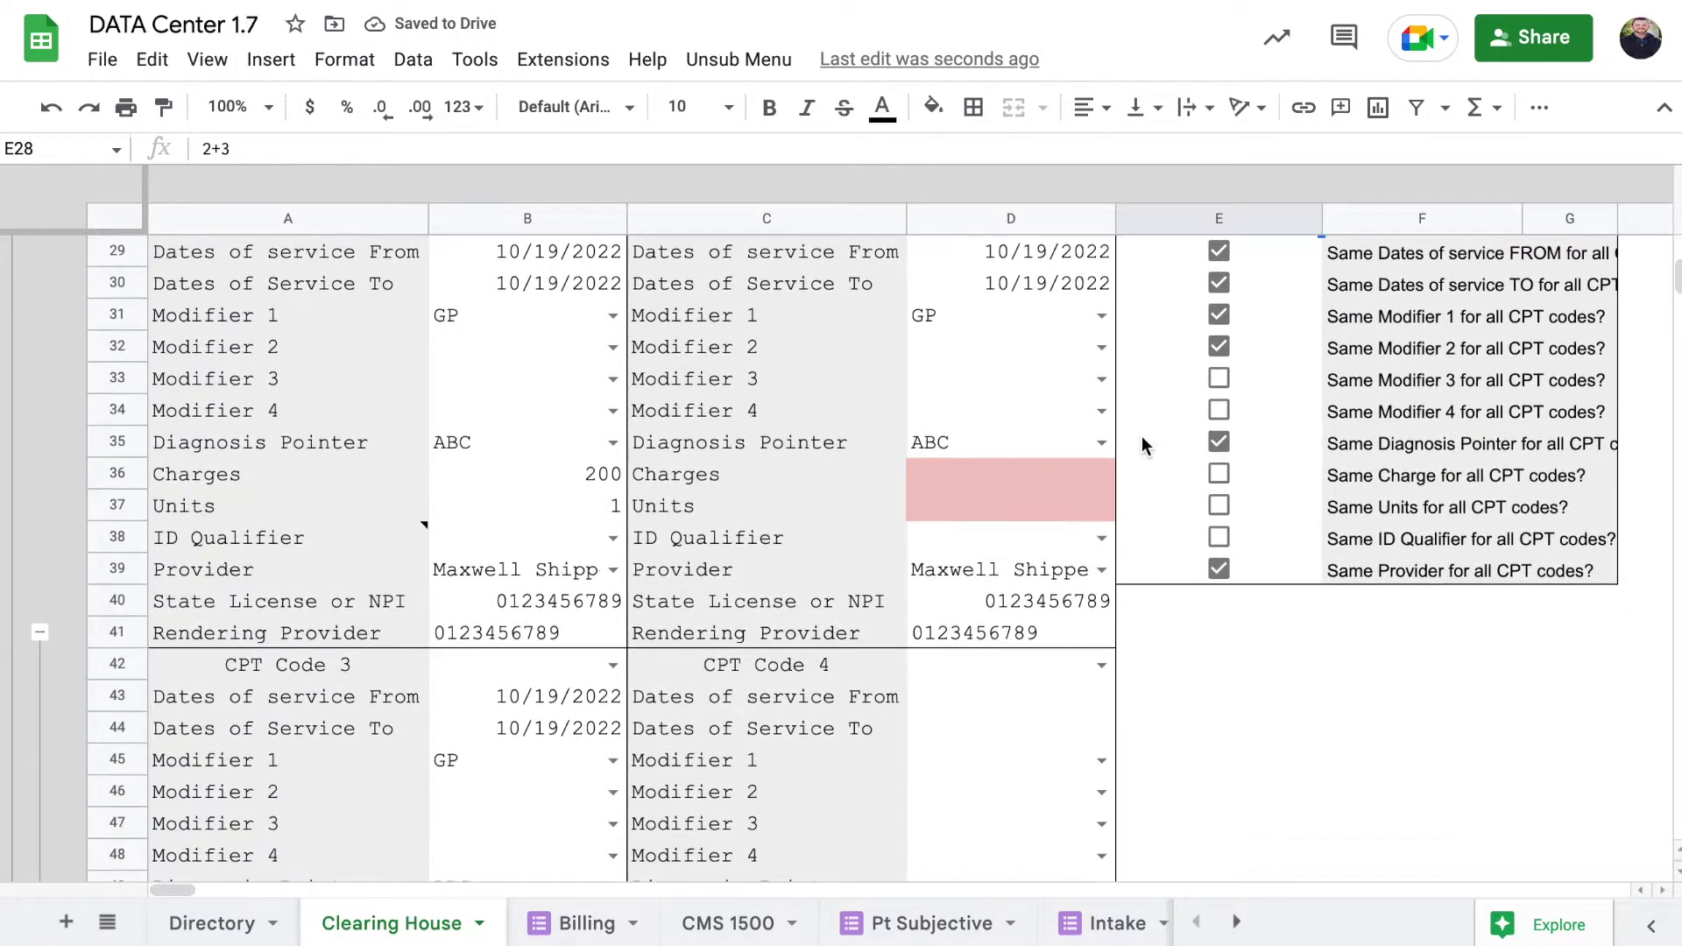
pyautogui.scroll(-1, 996, 364)
pyautogui.scroll(2, 995, 364)
pyautogui.scroll(-3, 684, 536)
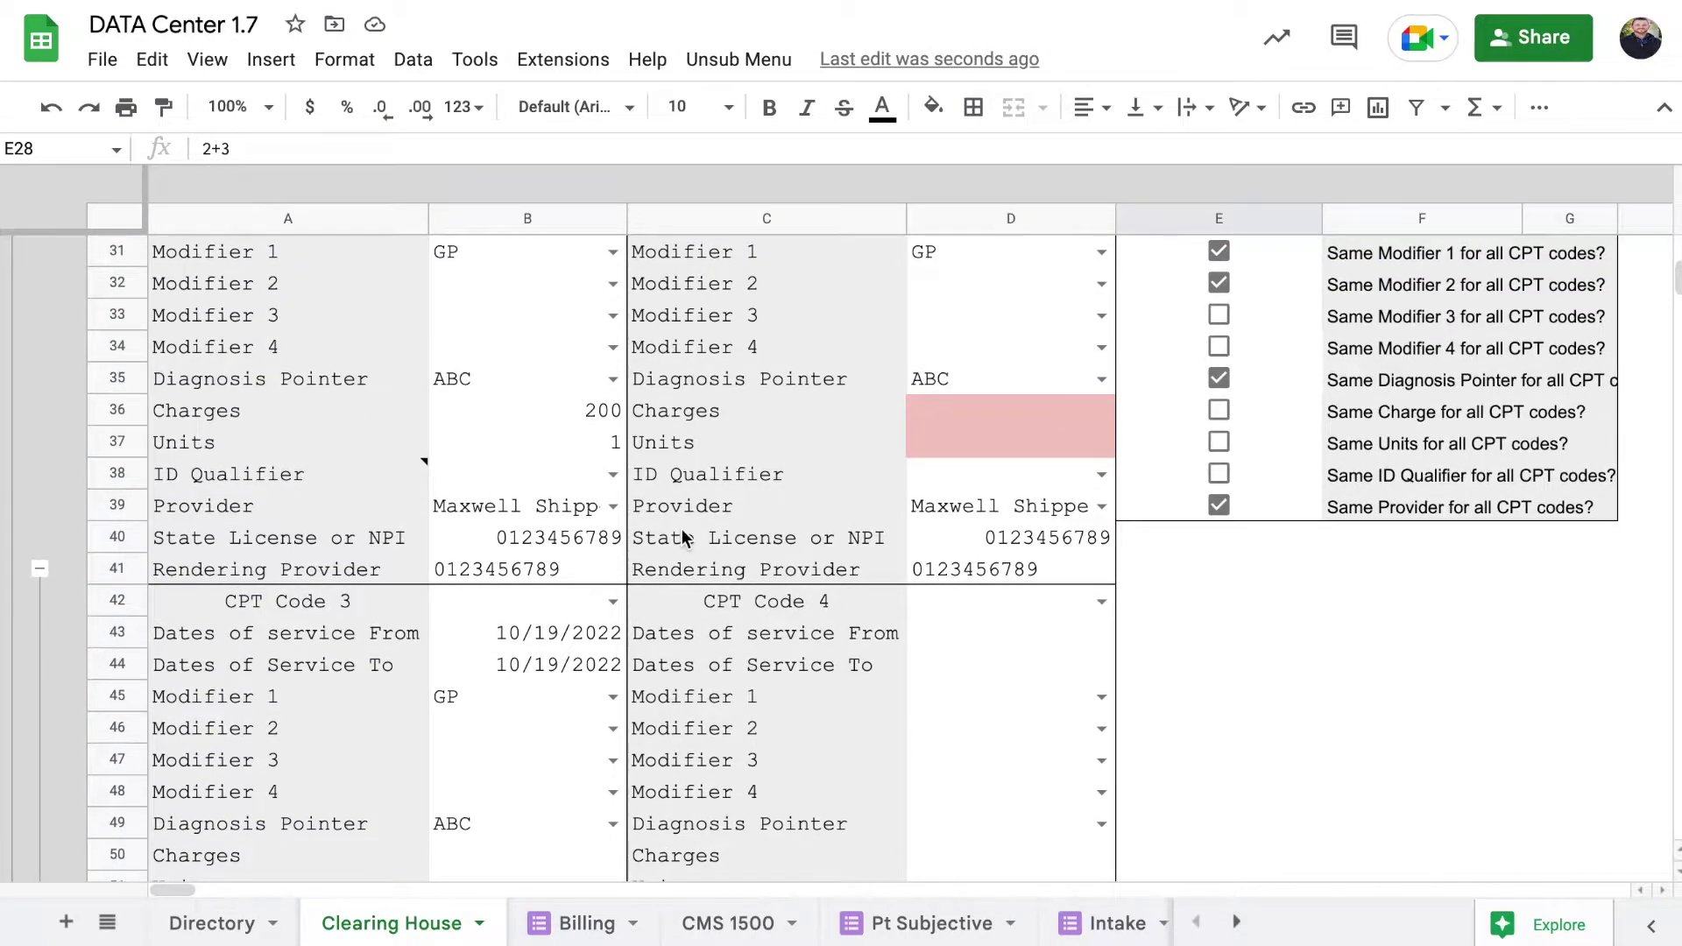
# Step: Give CPT Code 2 a charge of 75 for 2 units
pyautogui.click(1038, 412)
pyautogui.scroll(3, 1037, 412)
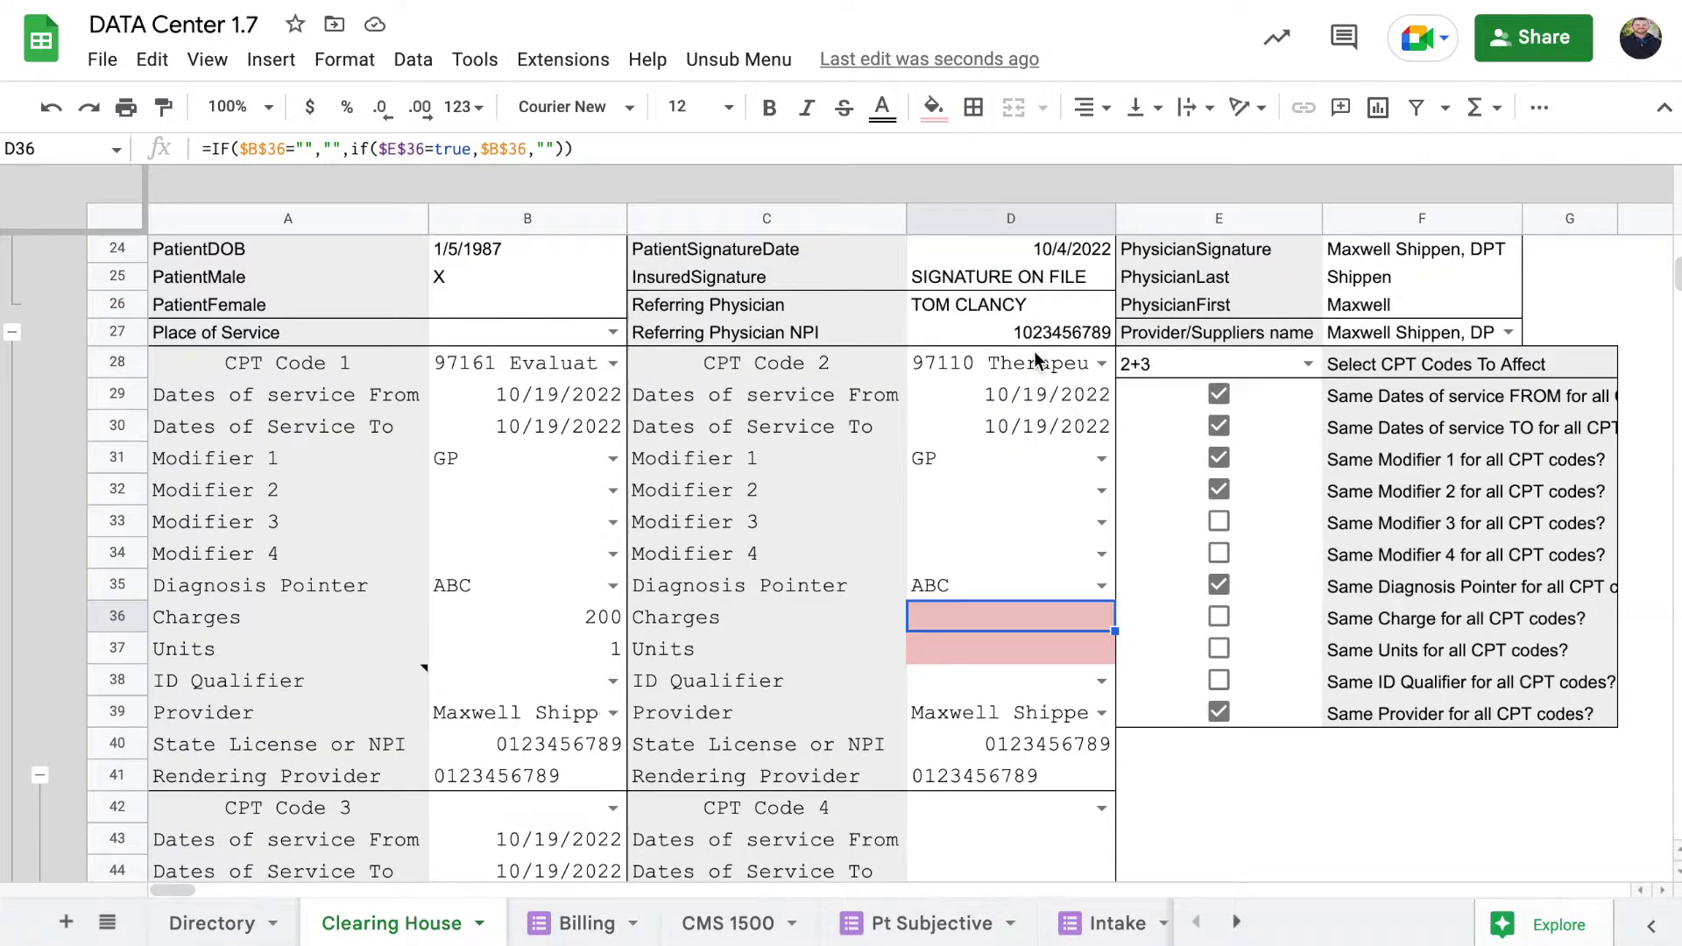
pyautogui.click(1046, 360)
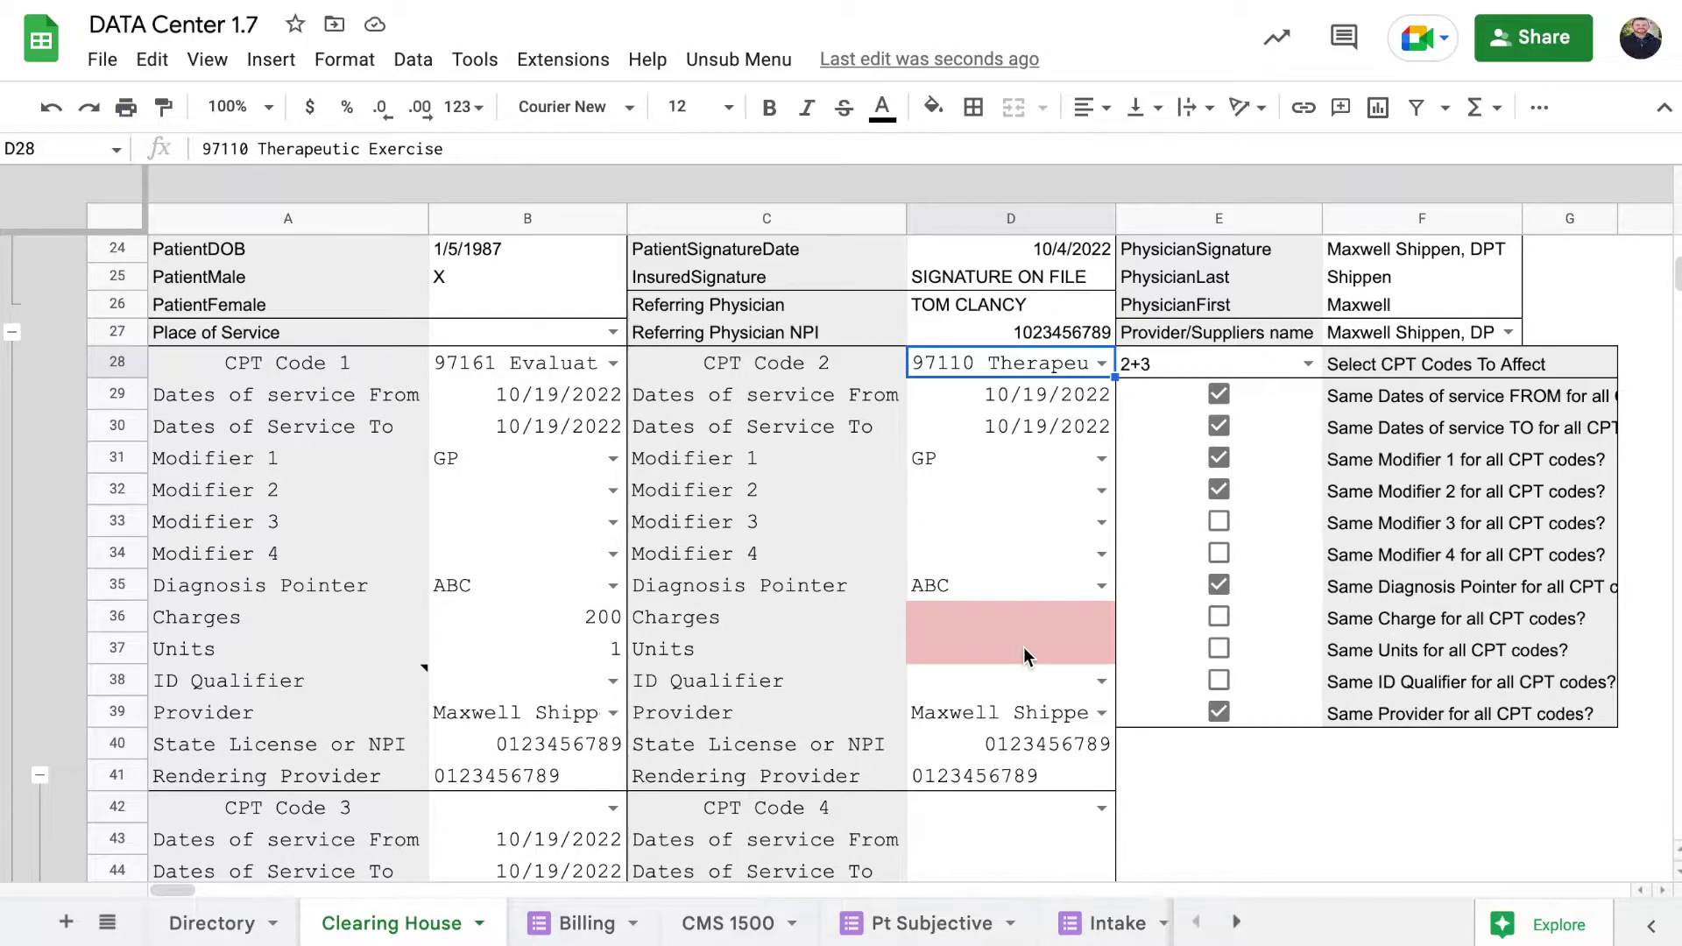
pyautogui.click(1038, 619)
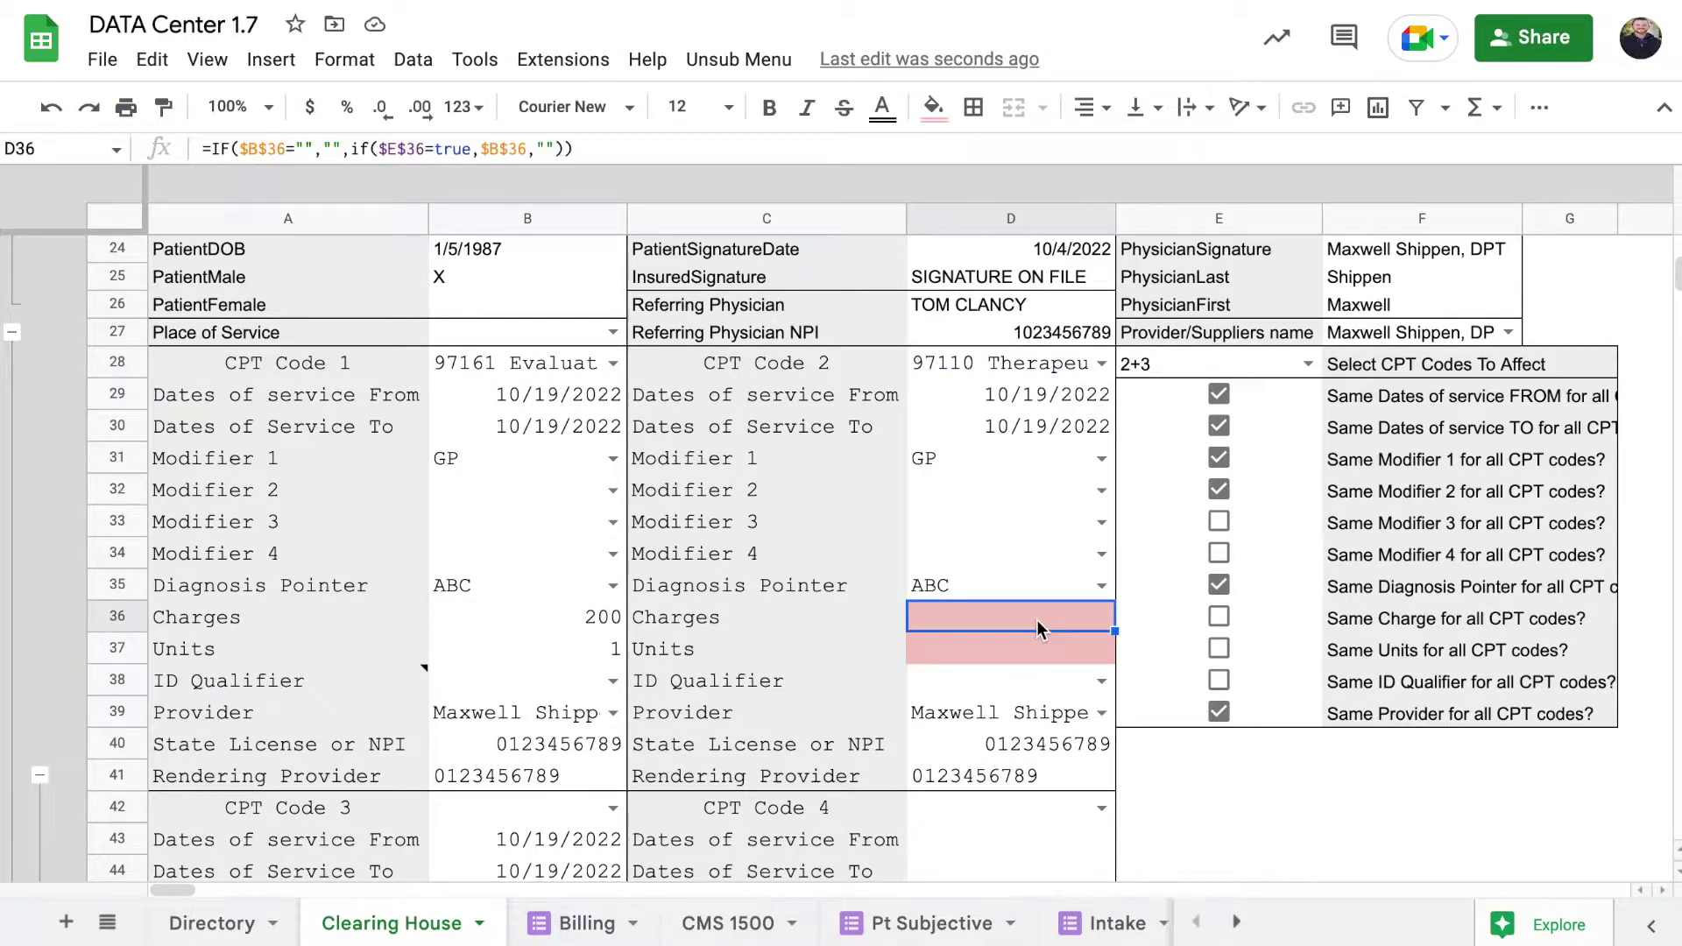
pyautogui.write('75')
pyautogui.press('Return')
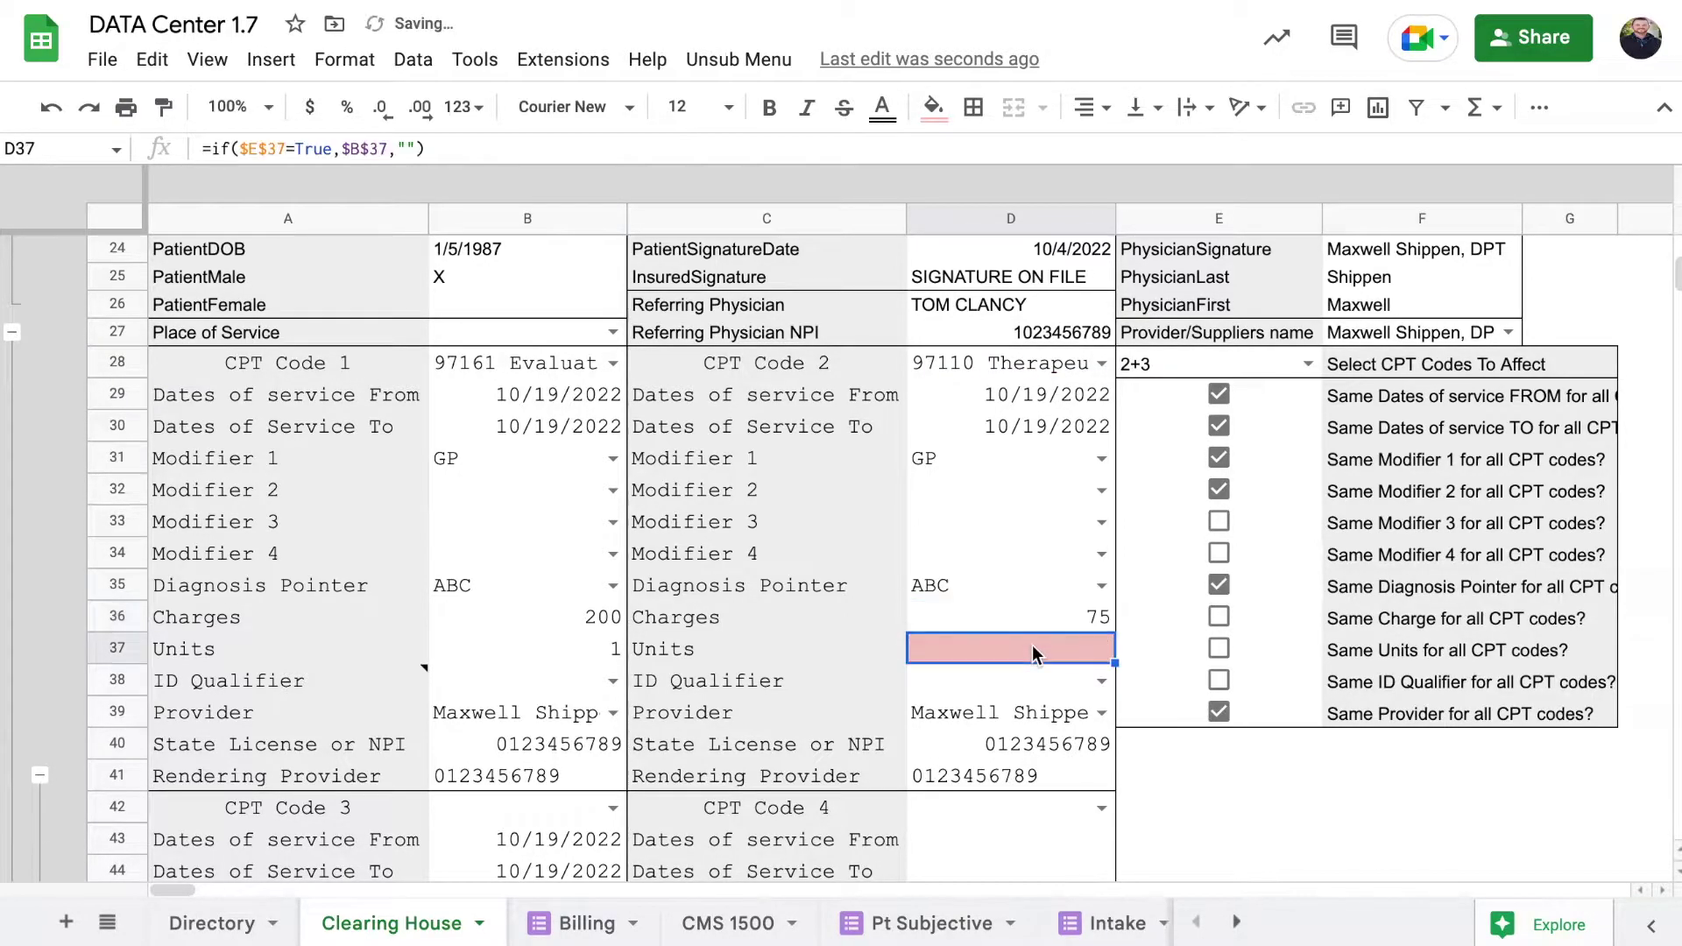
pyautogui.write('2')
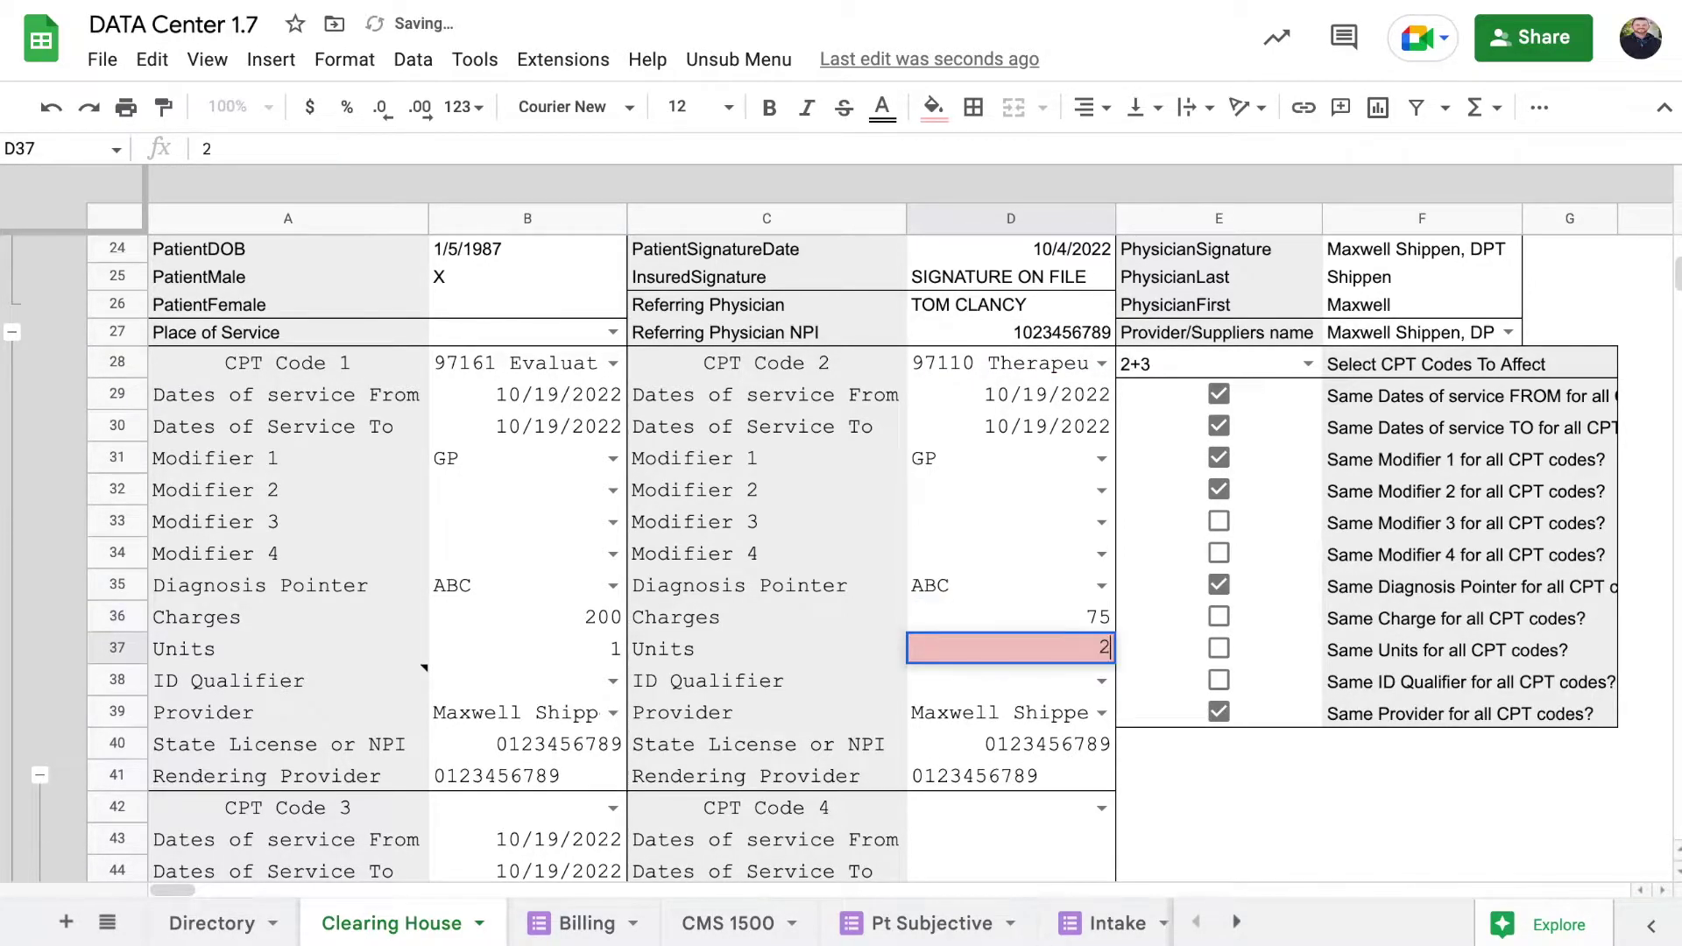
# Step: Add CPT Code 3 as 97140 Manual Therapy with modifier 59, charge 50 and 1 unit
pyautogui.click(612, 808)
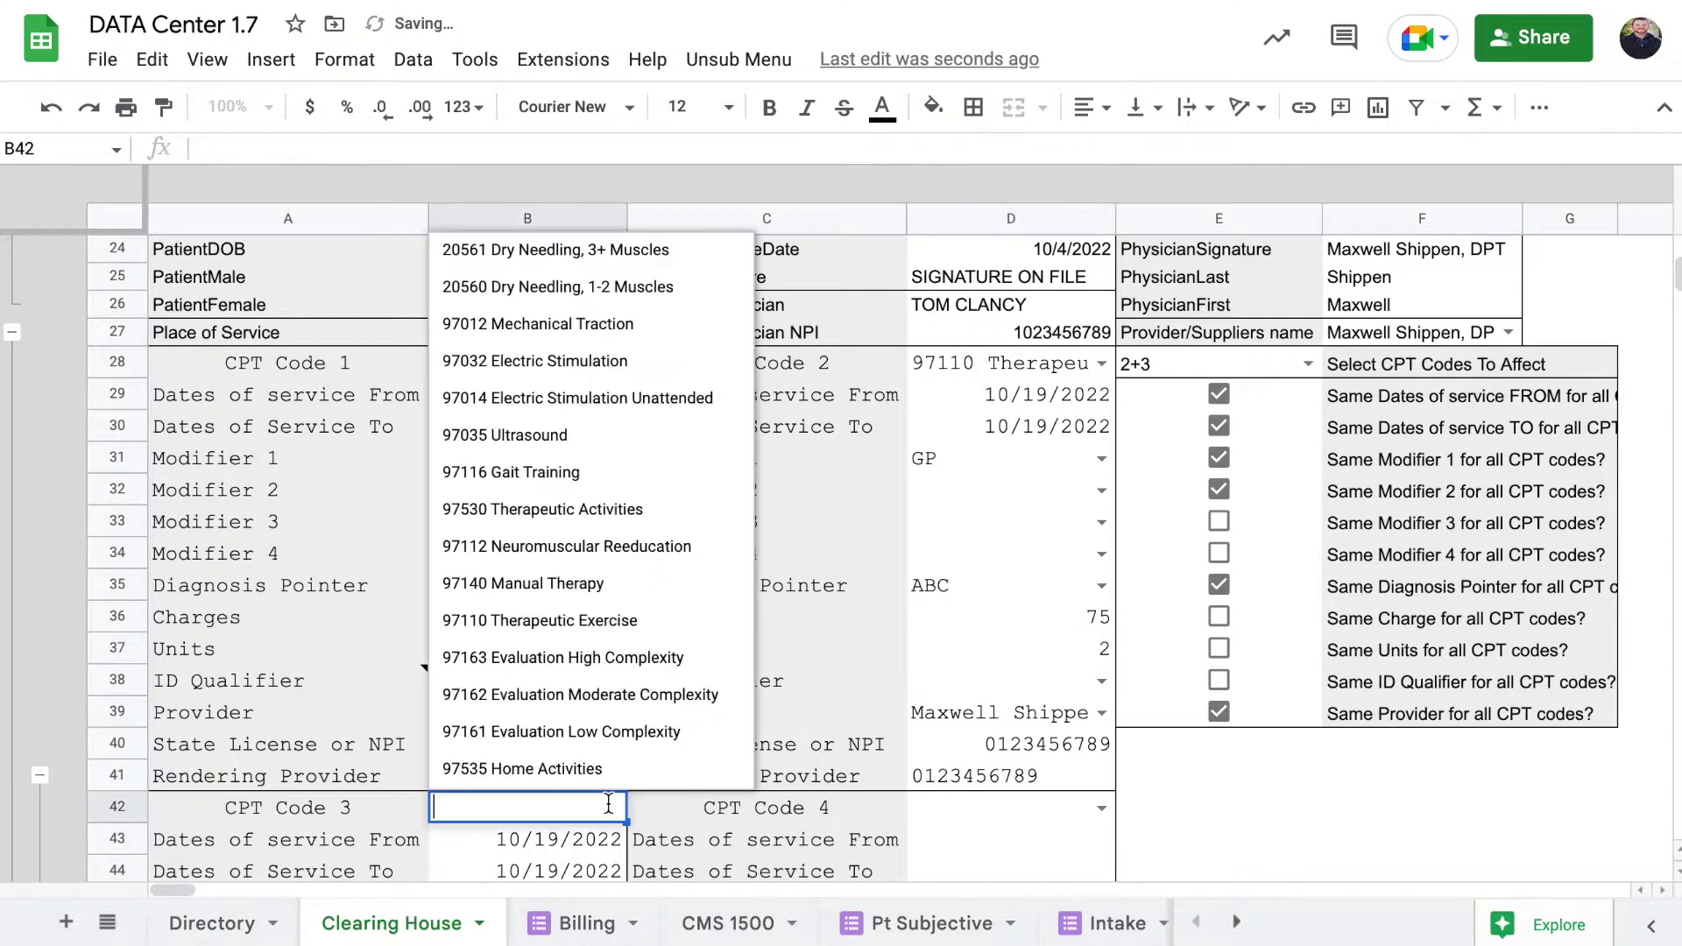
pyautogui.click(581, 584)
pyautogui.scroll(-3, 855, 736)
pyautogui.scroll(-1, 854, 736)
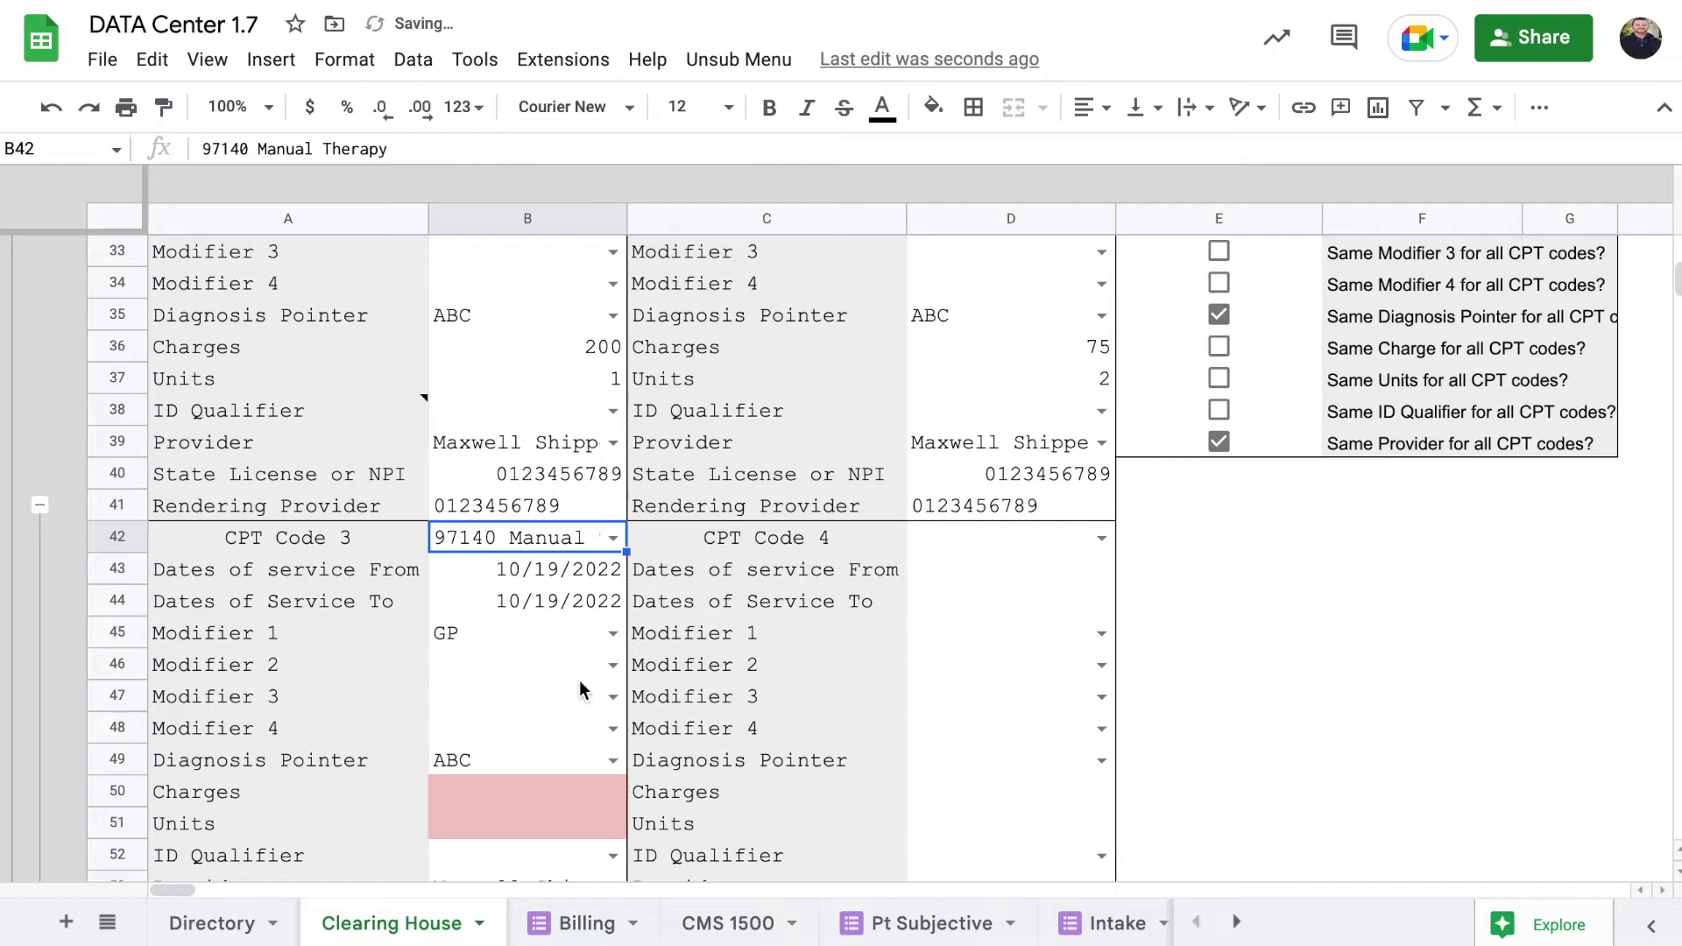
pyautogui.click(612, 665)
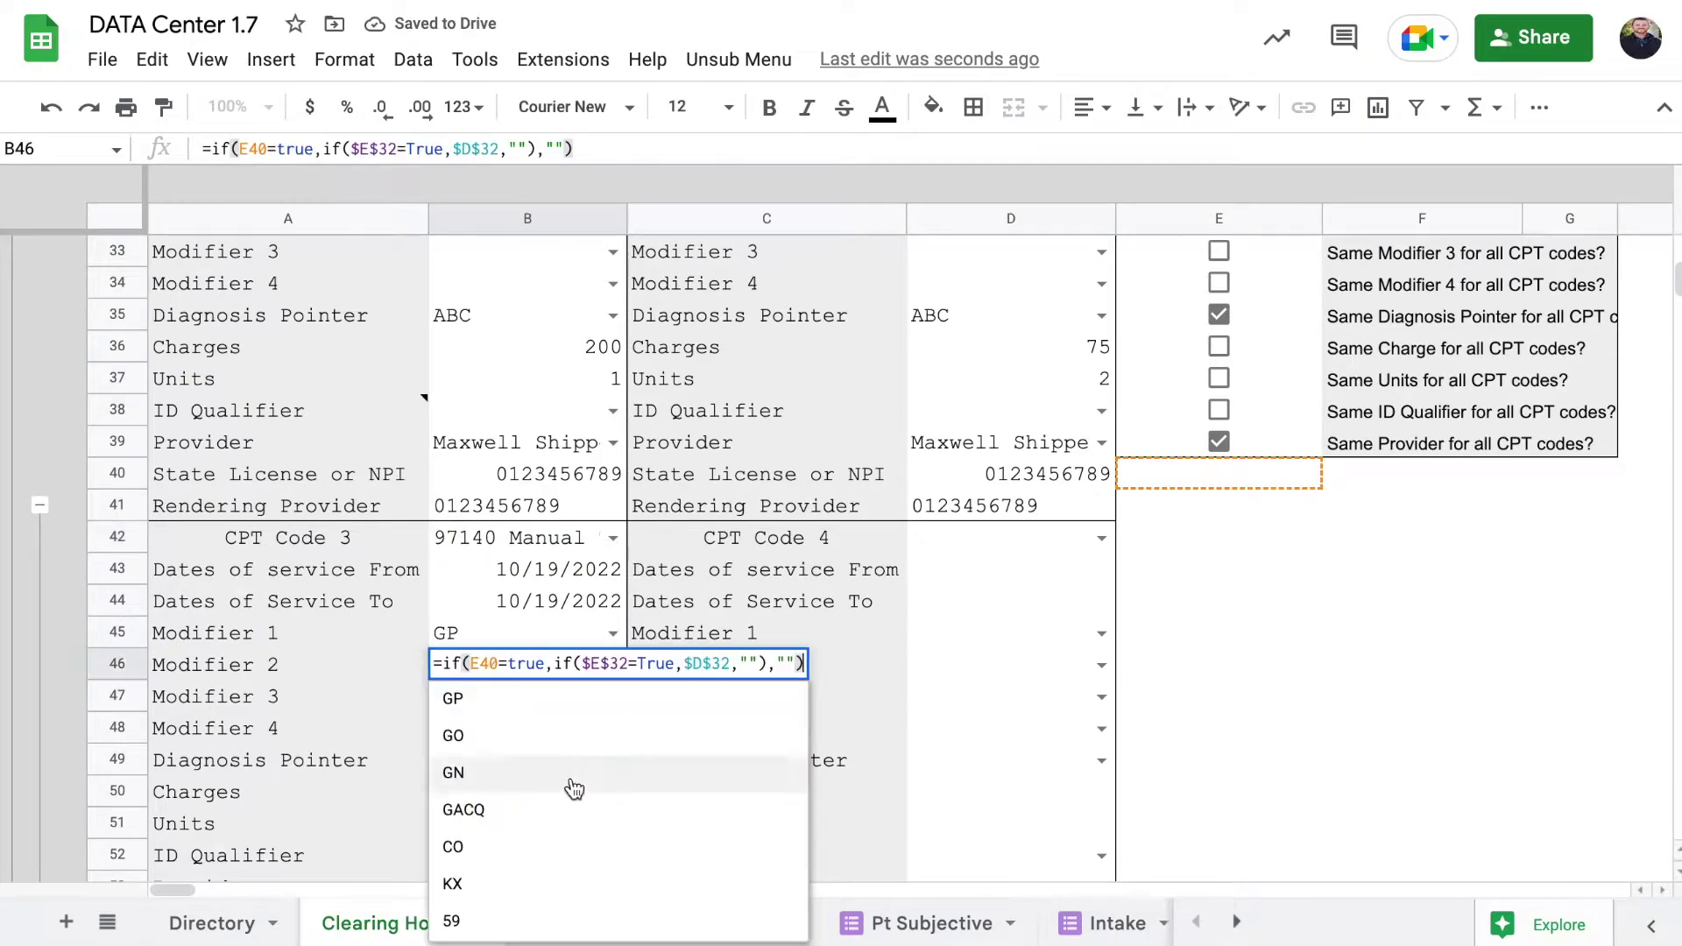
pyautogui.click(514, 920)
pyautogui.click(570, 813)
pyautogui.click(583, 798)
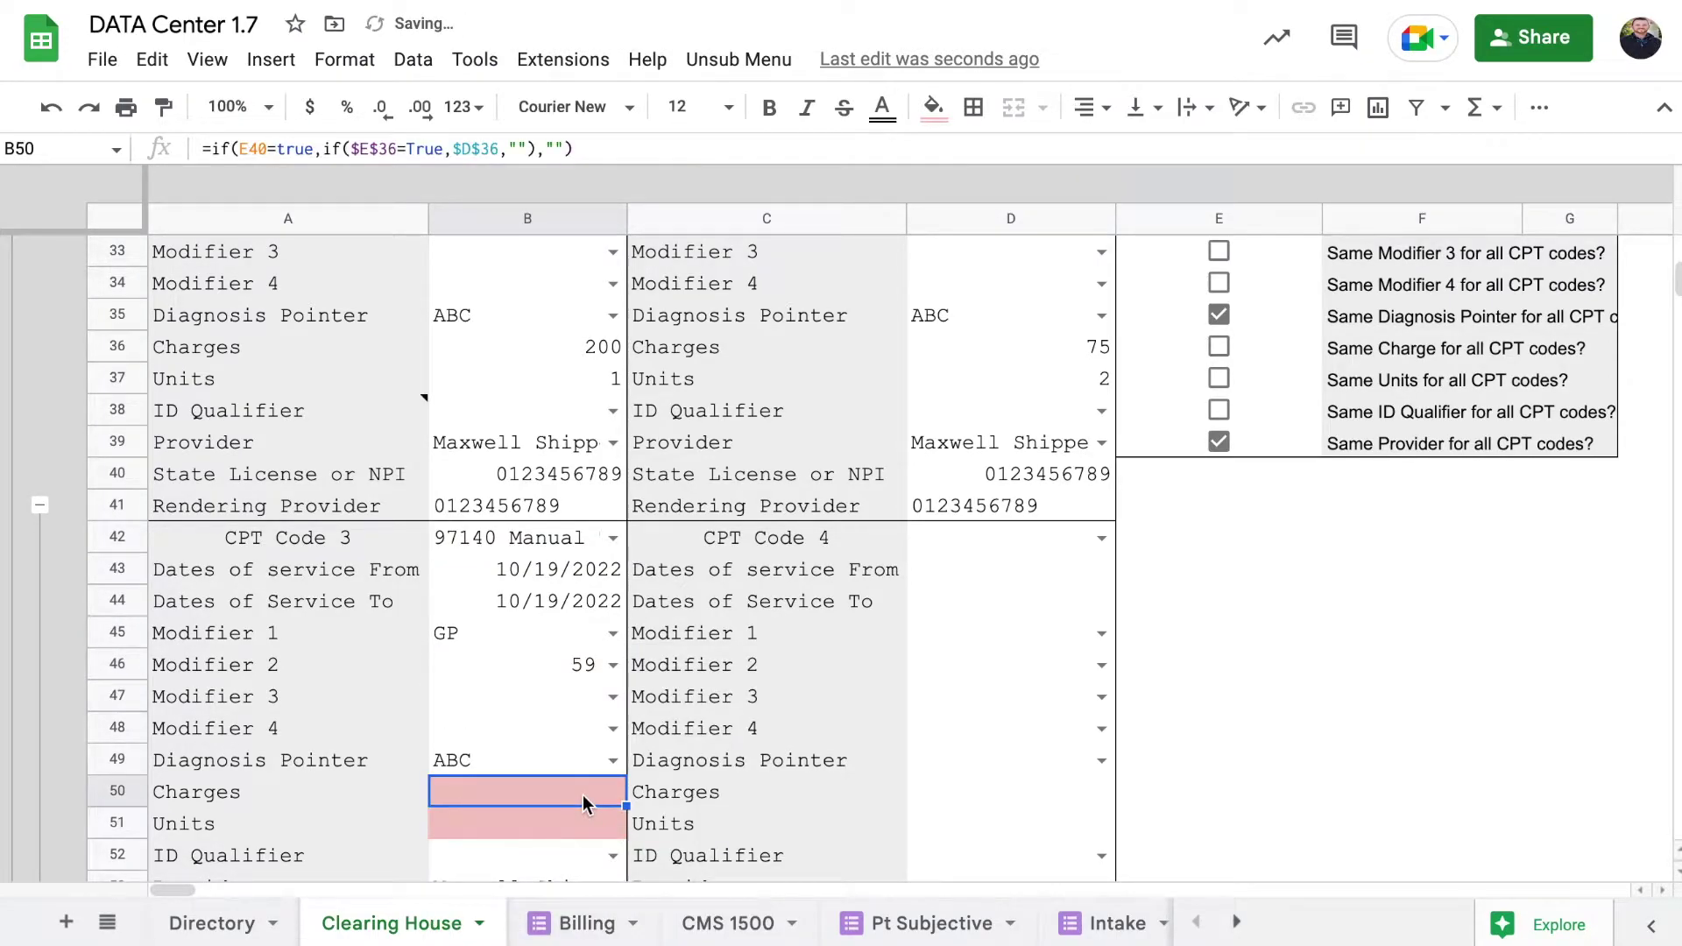
pyautogui.write('50')
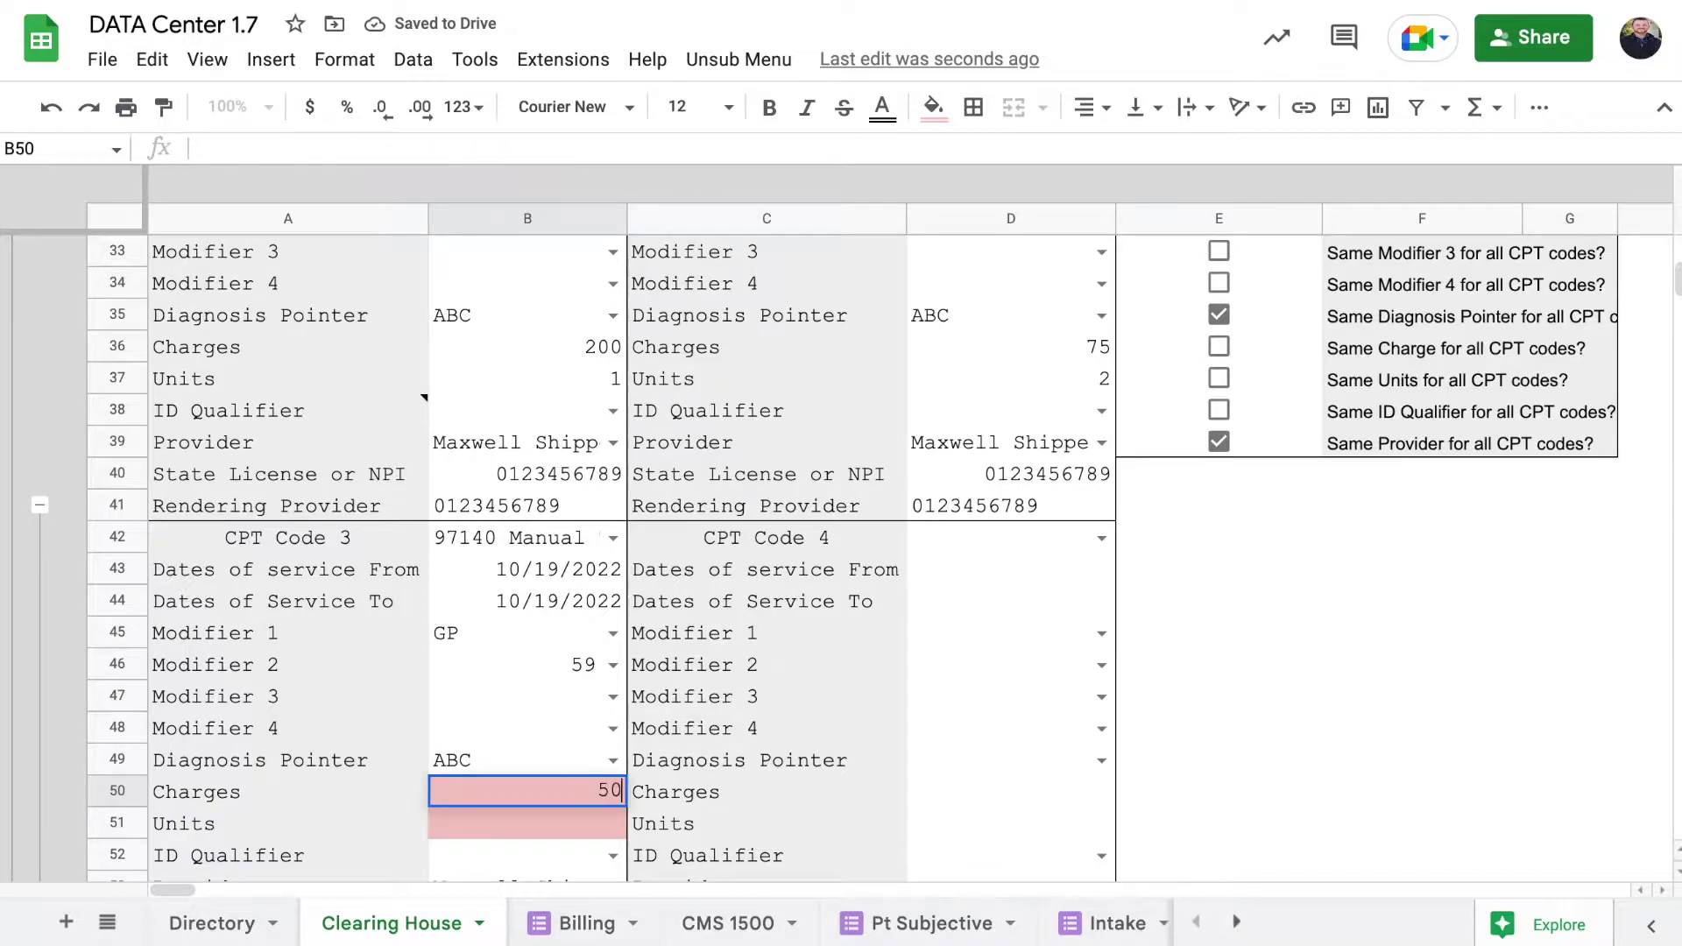
pyautogui.click(586, 828)
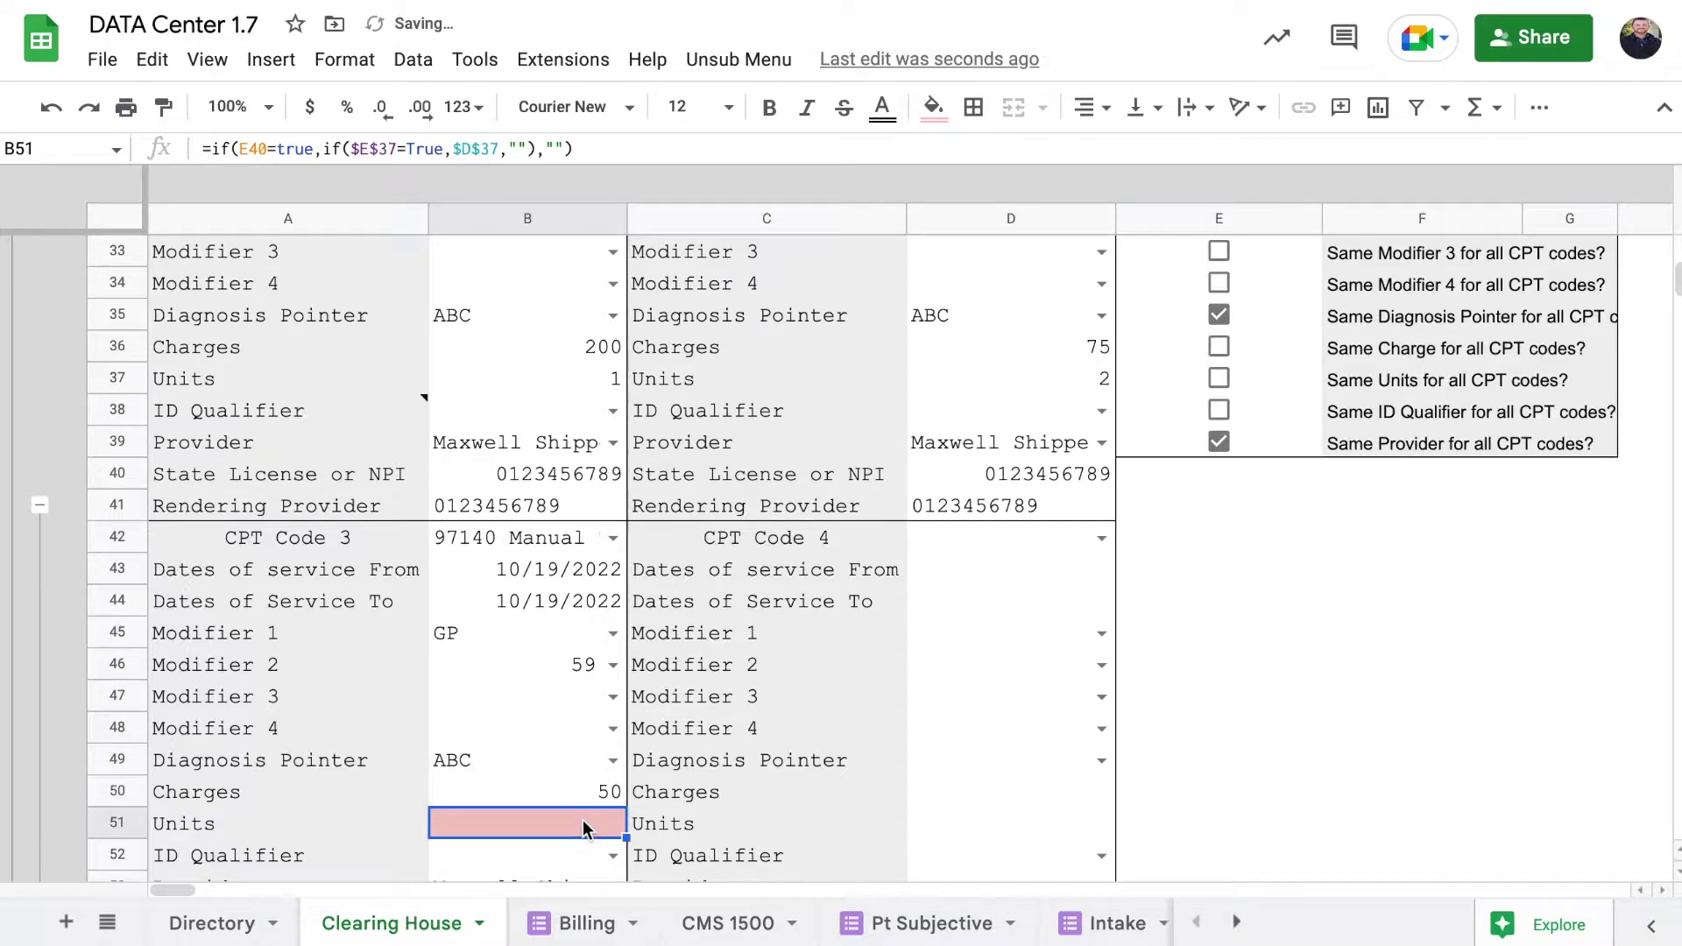
pyautogui.click(706, 755)
pyautogui.scroll(6, 706, 754)
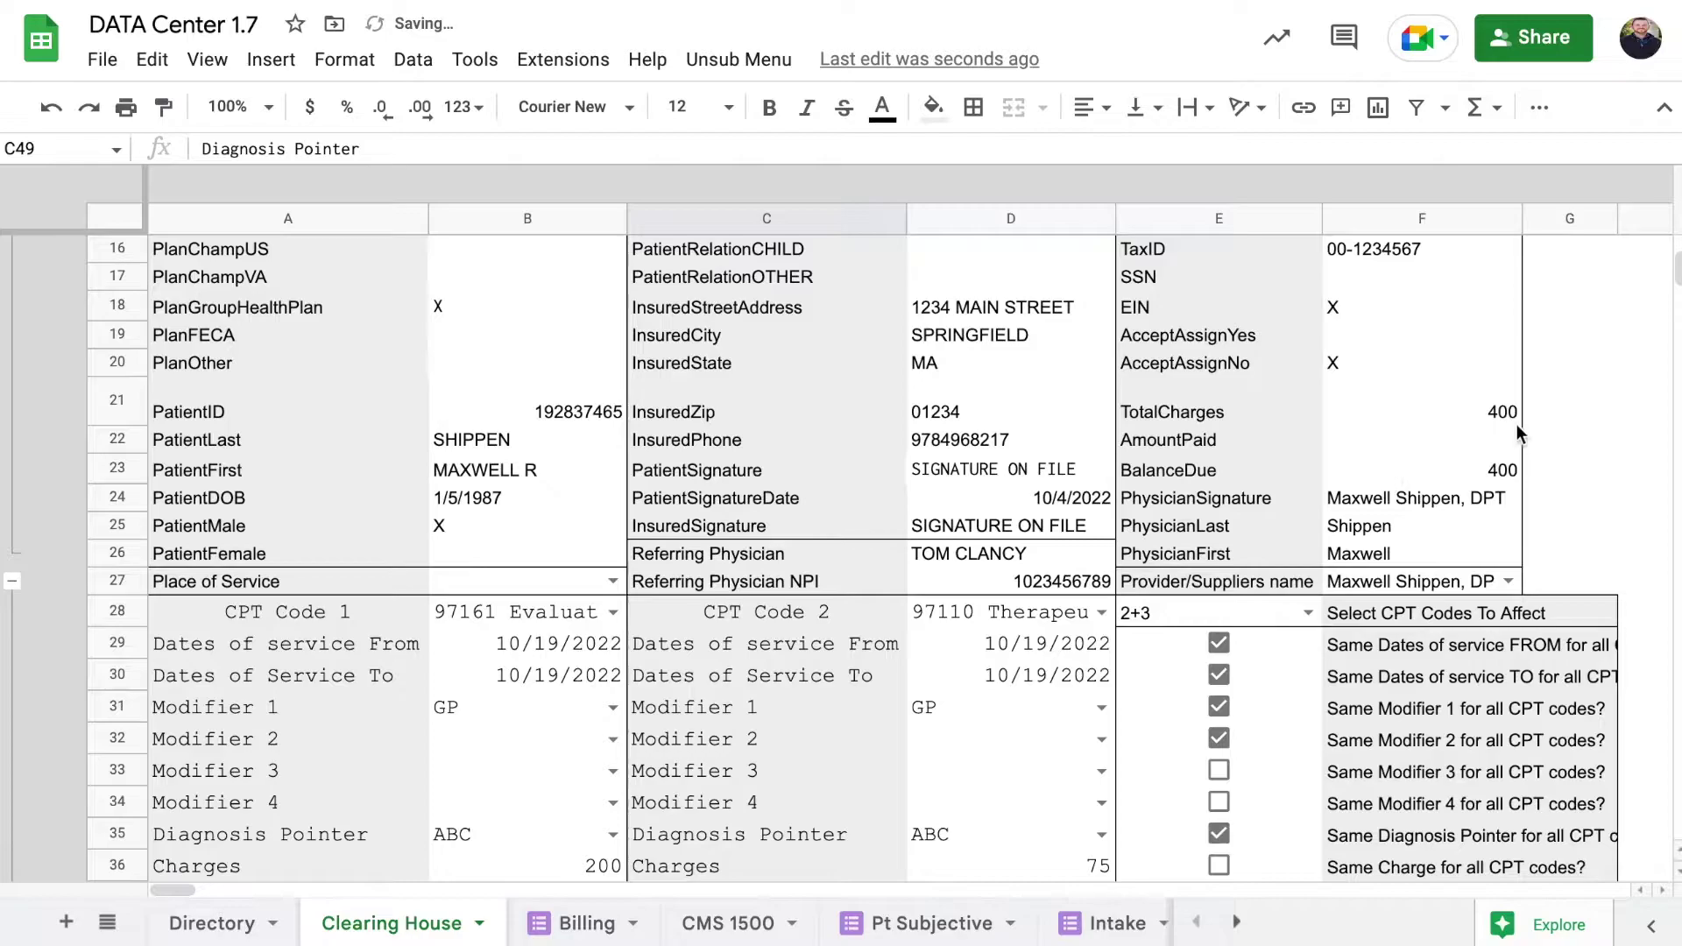
pyautogui.click(1512, 414)
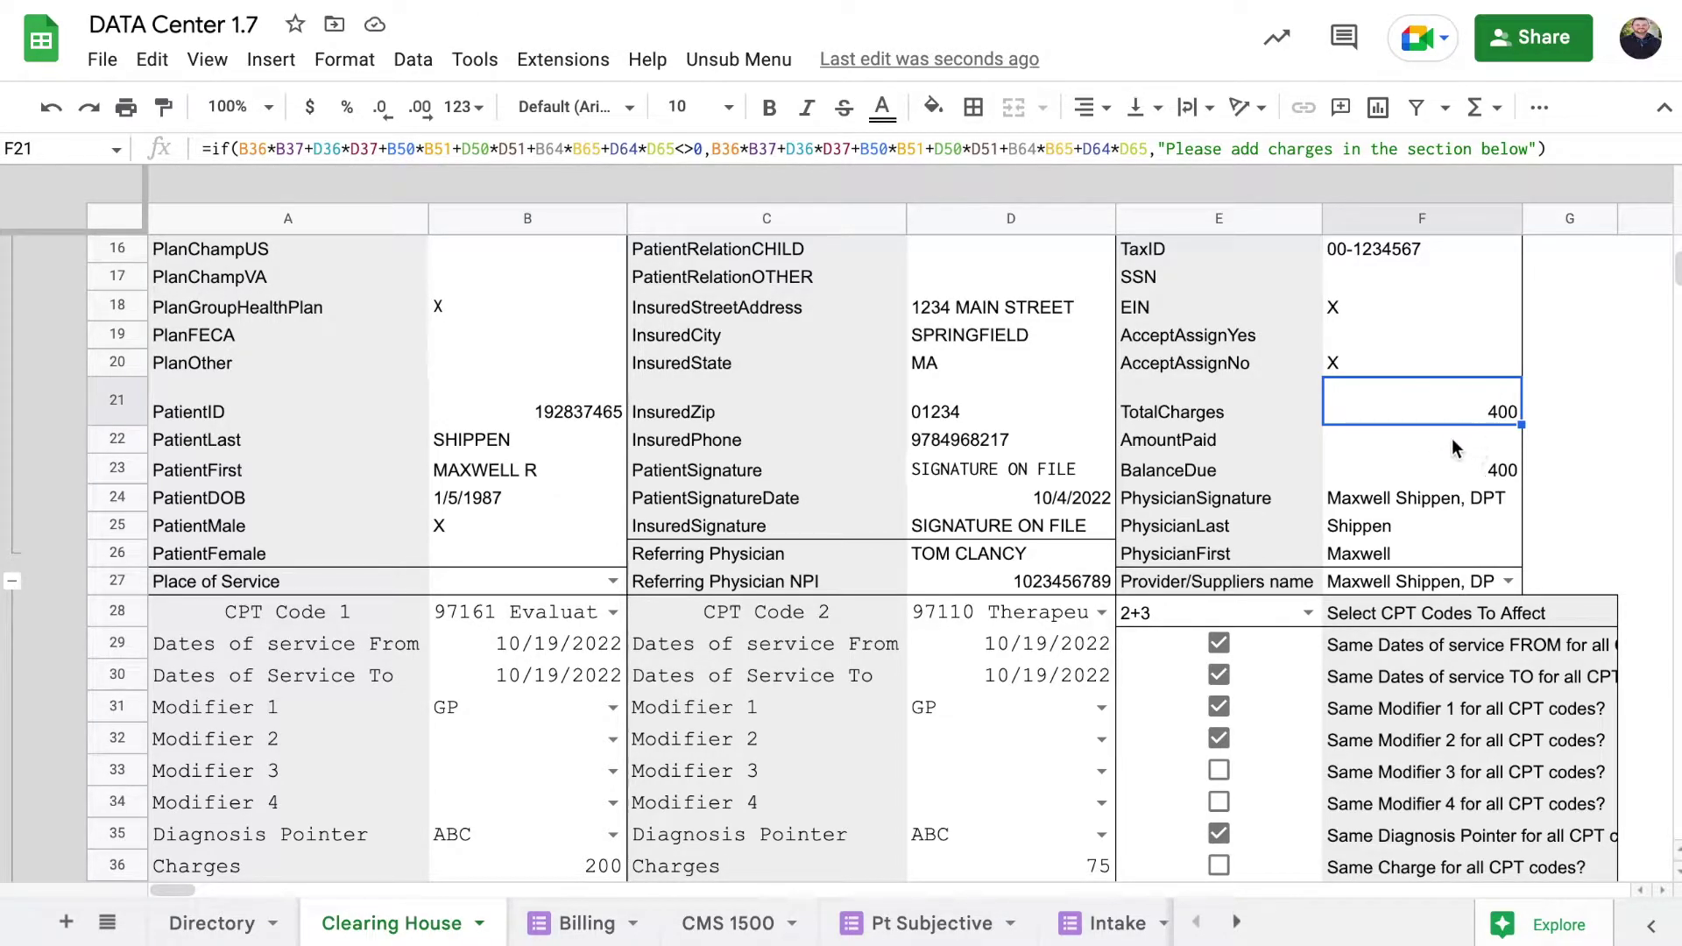
pyautogui.click(1487, 449)
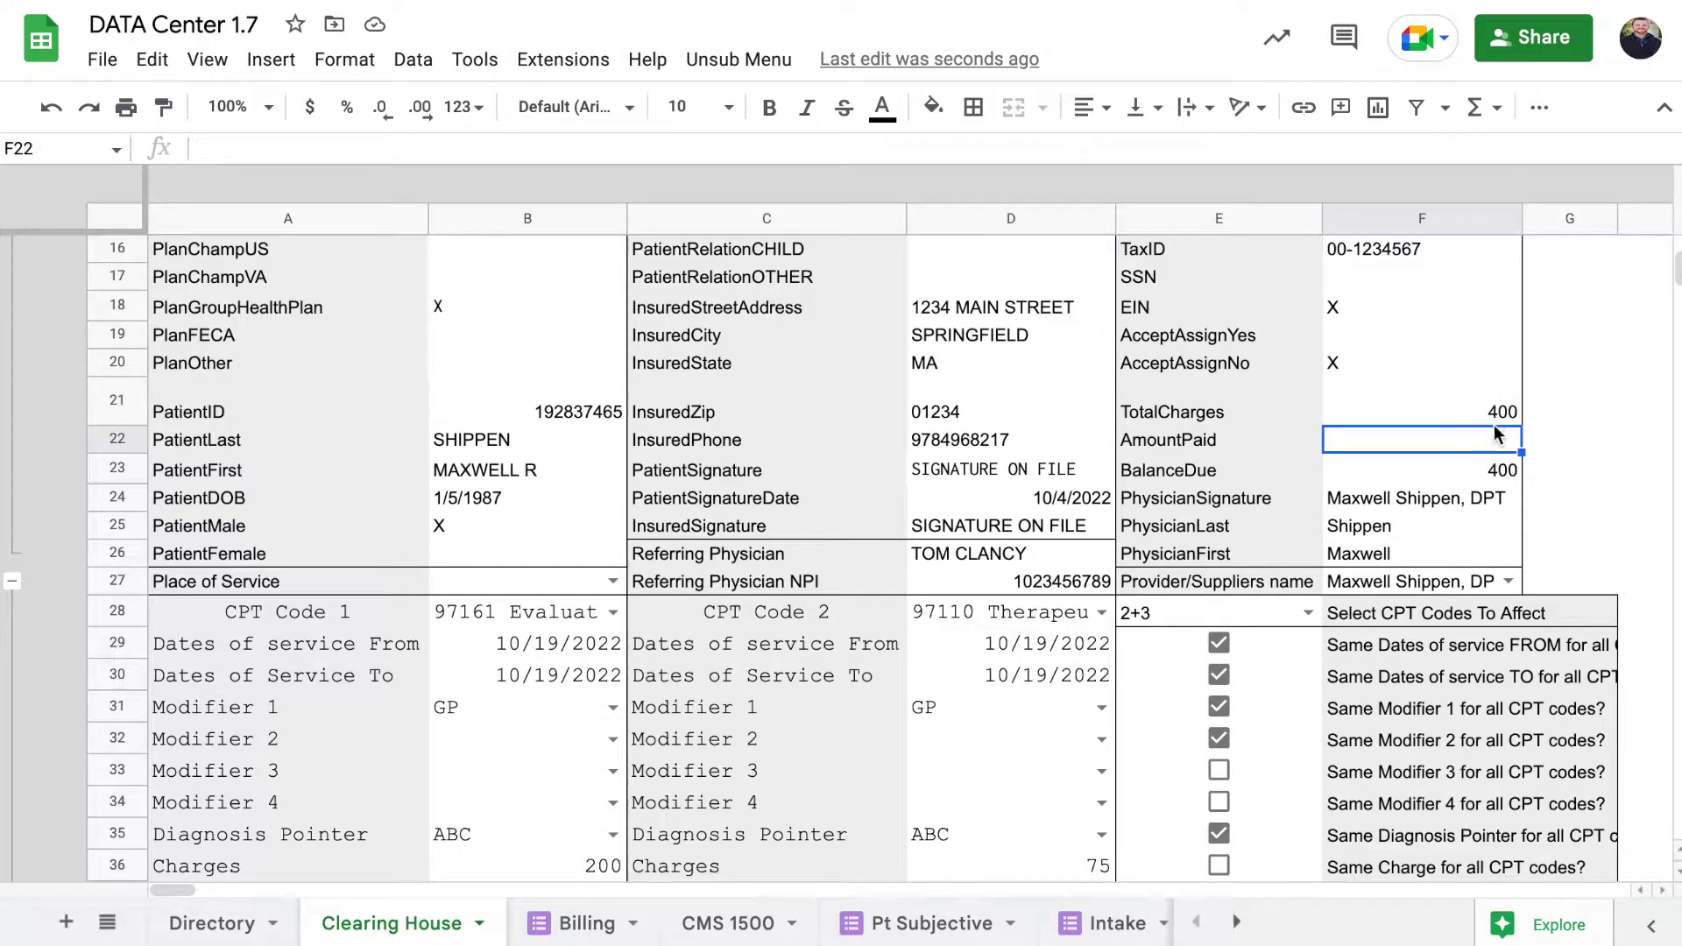
pyautogui.click(1489, 471)
pyautogui.click(1487, 449)
pyautogui.write('100')
pyautogui.press('Return')
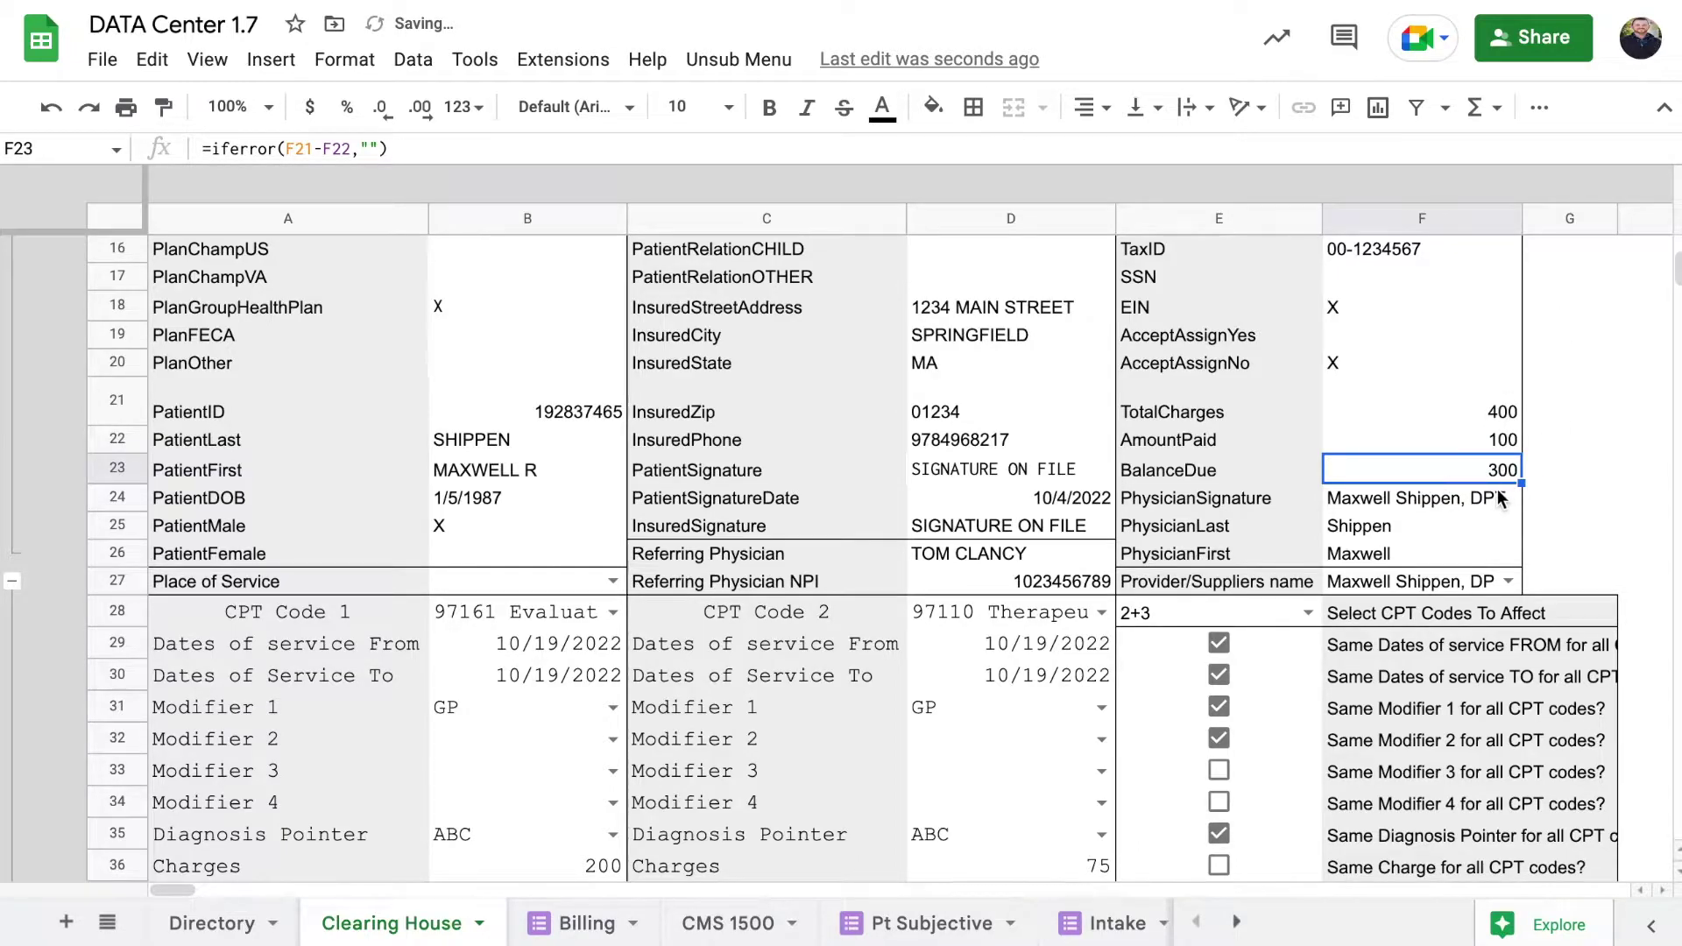
pyautogui.hotkey('ctrl', 'z')
pyautogui.click(1553, 448)
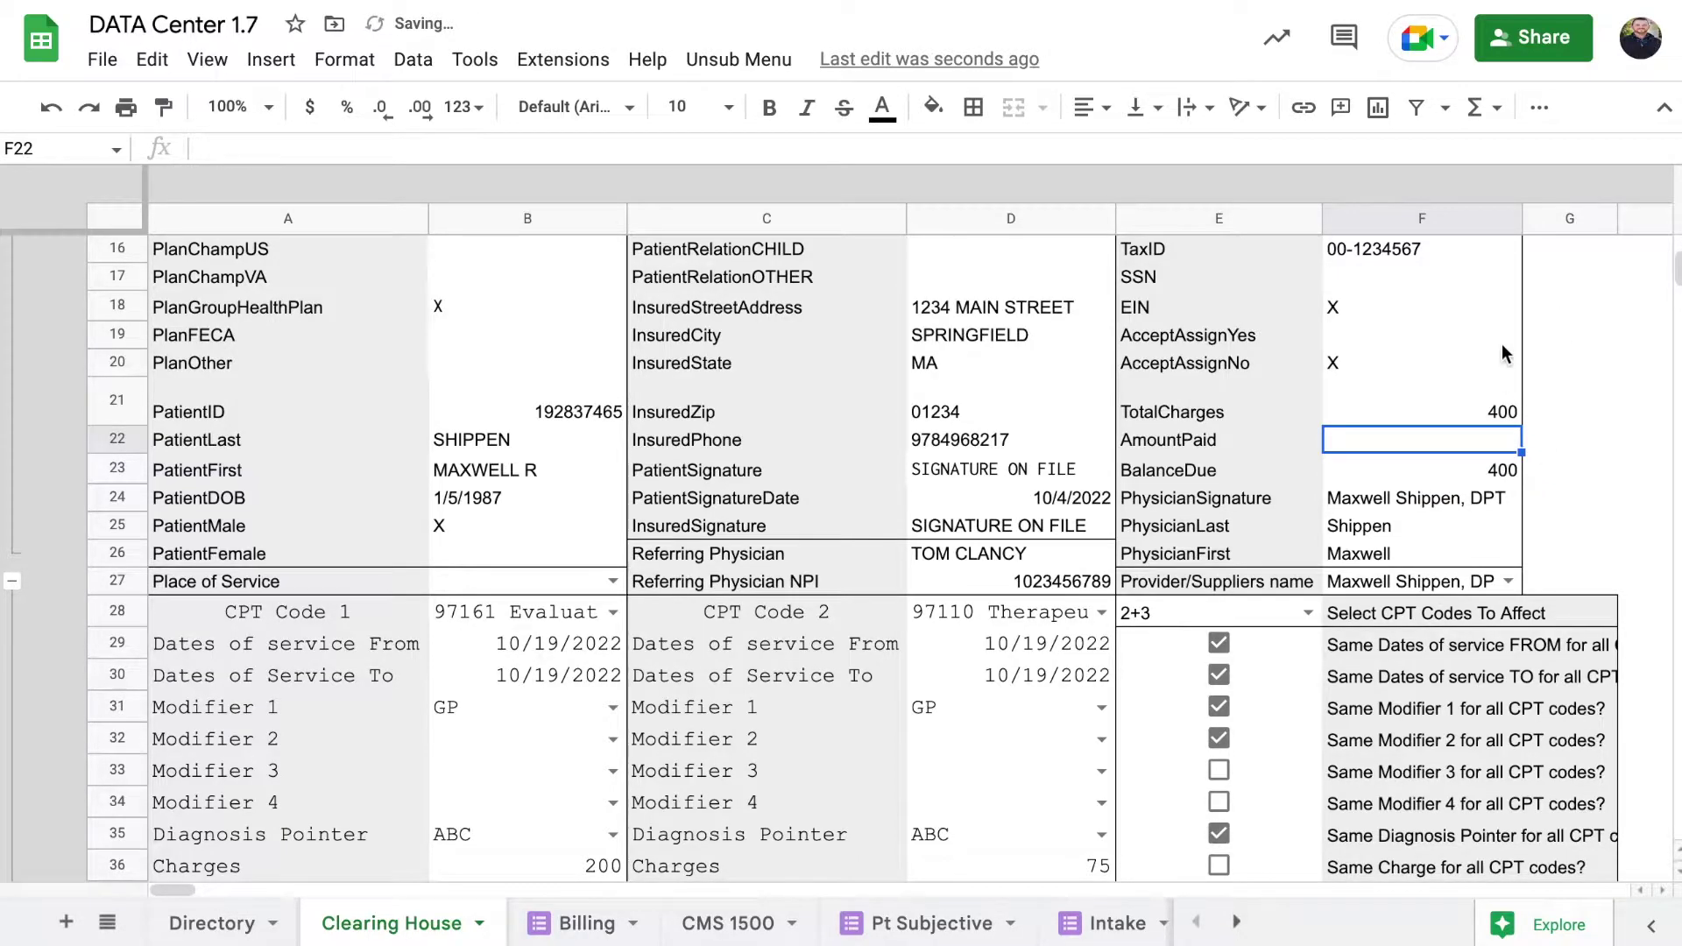
pyautogui.scroll(3, 1501, 344)
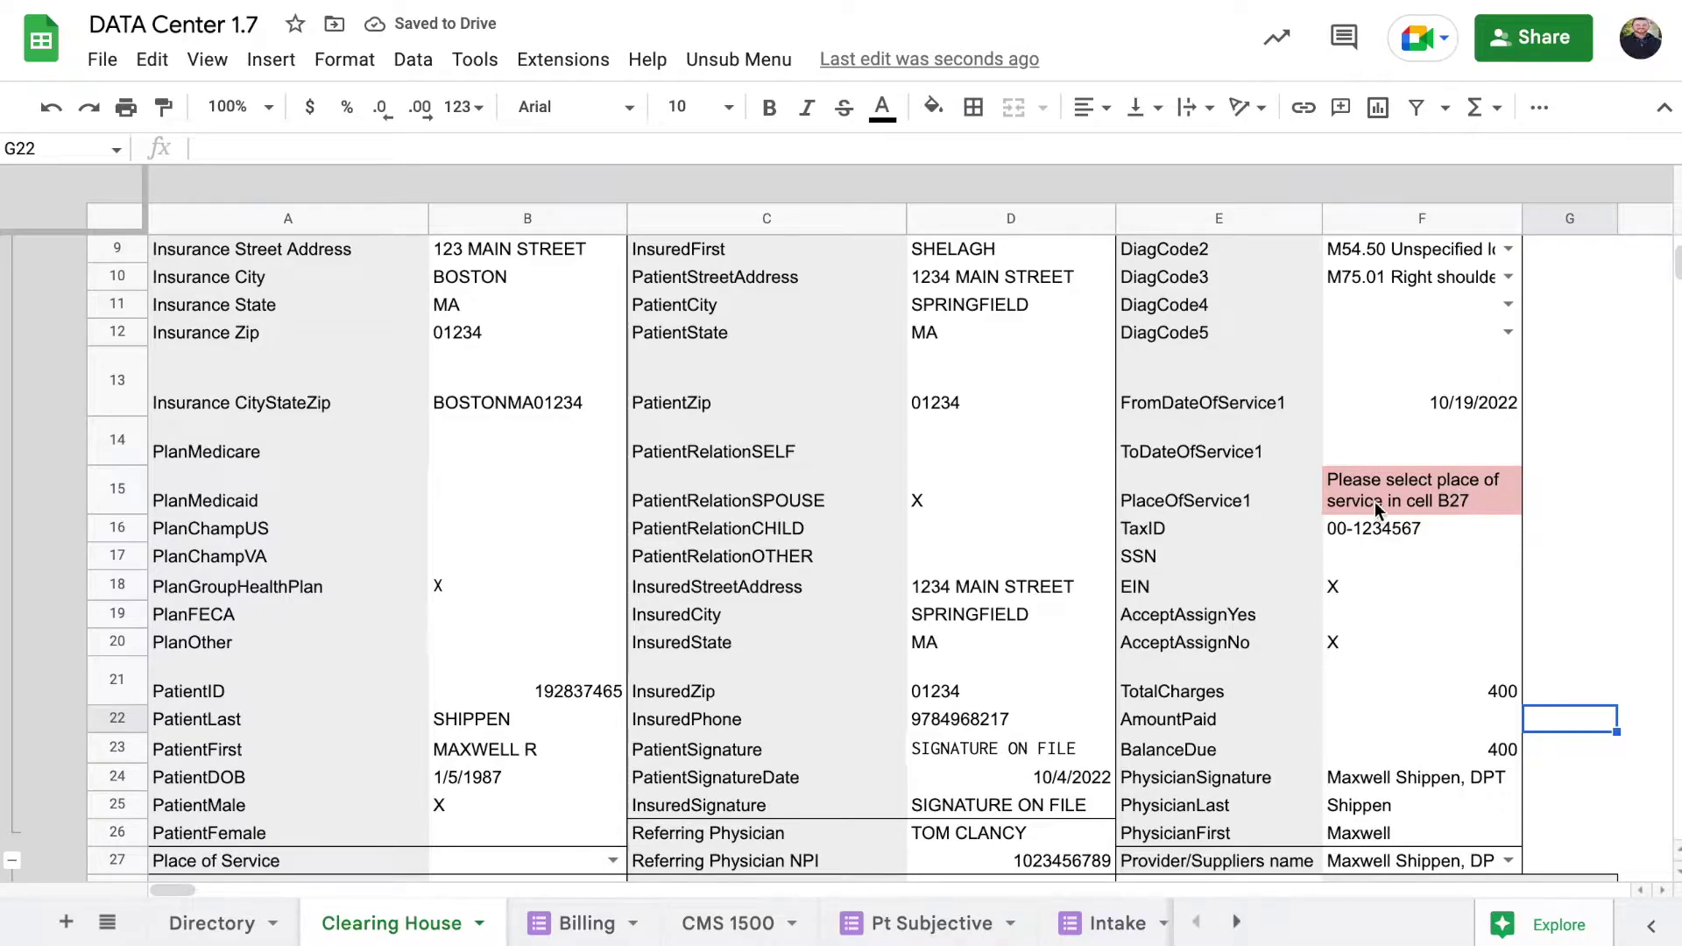
pyautogui.scroll(-2, 1371, 503)
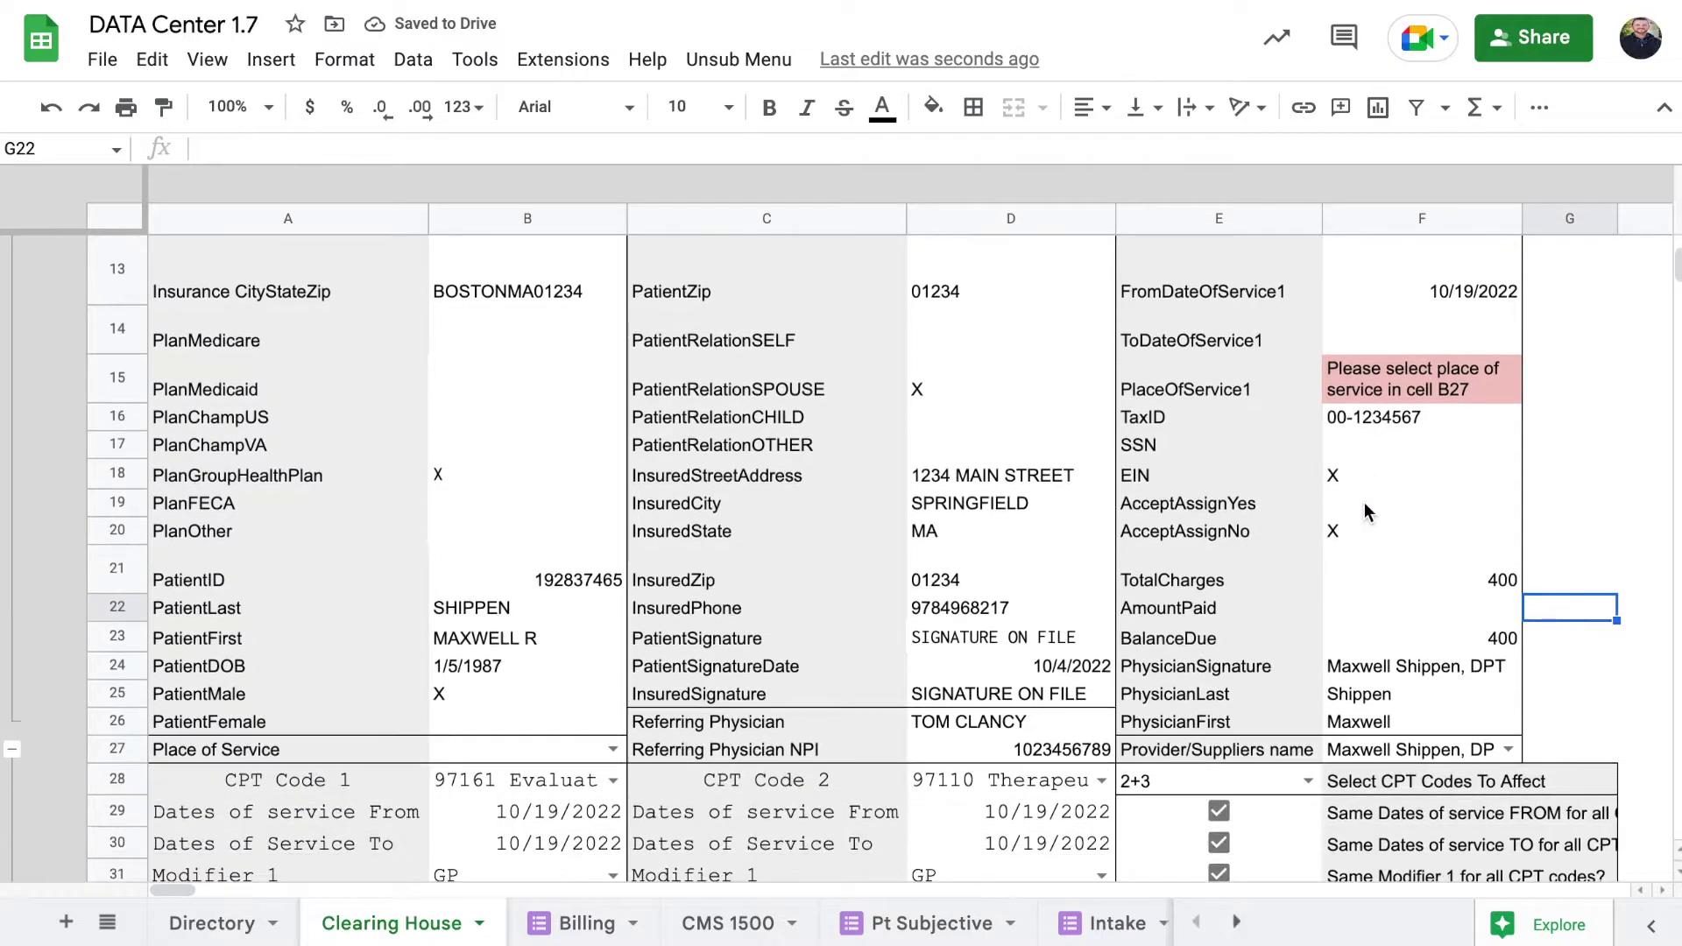
pyautogui.click(505, 749)
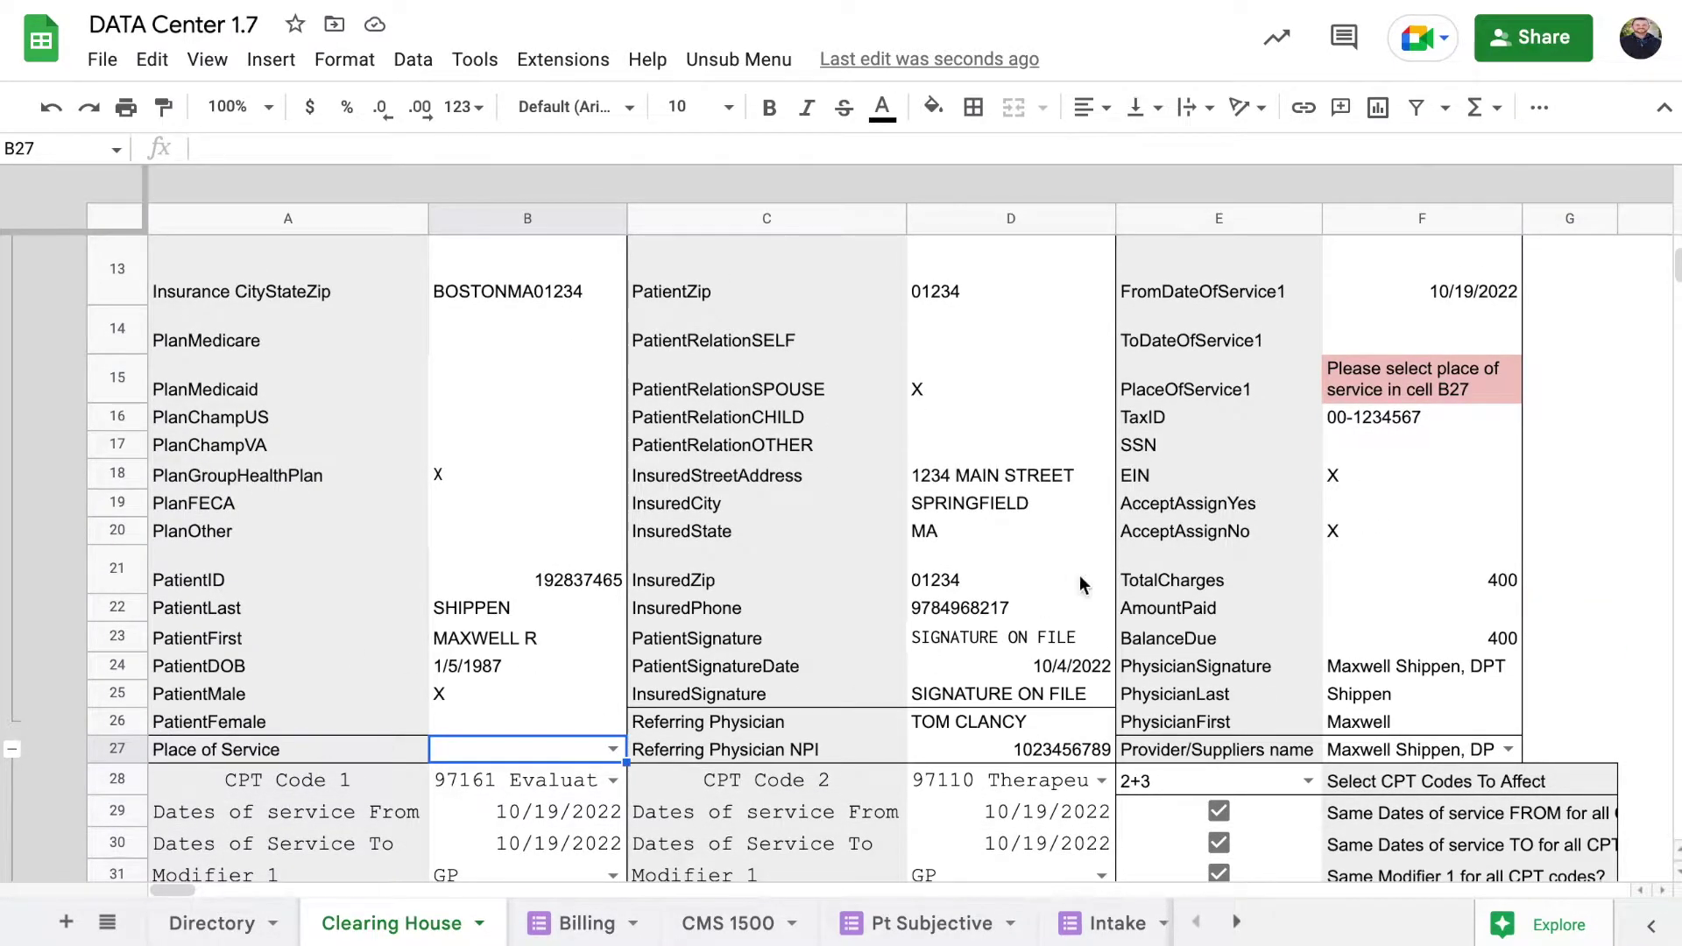
# Step: Choose 12 Patient Residence in B27 so PlaceOfService1 in F15 reads 12
pyautogui.click(1366, 352)
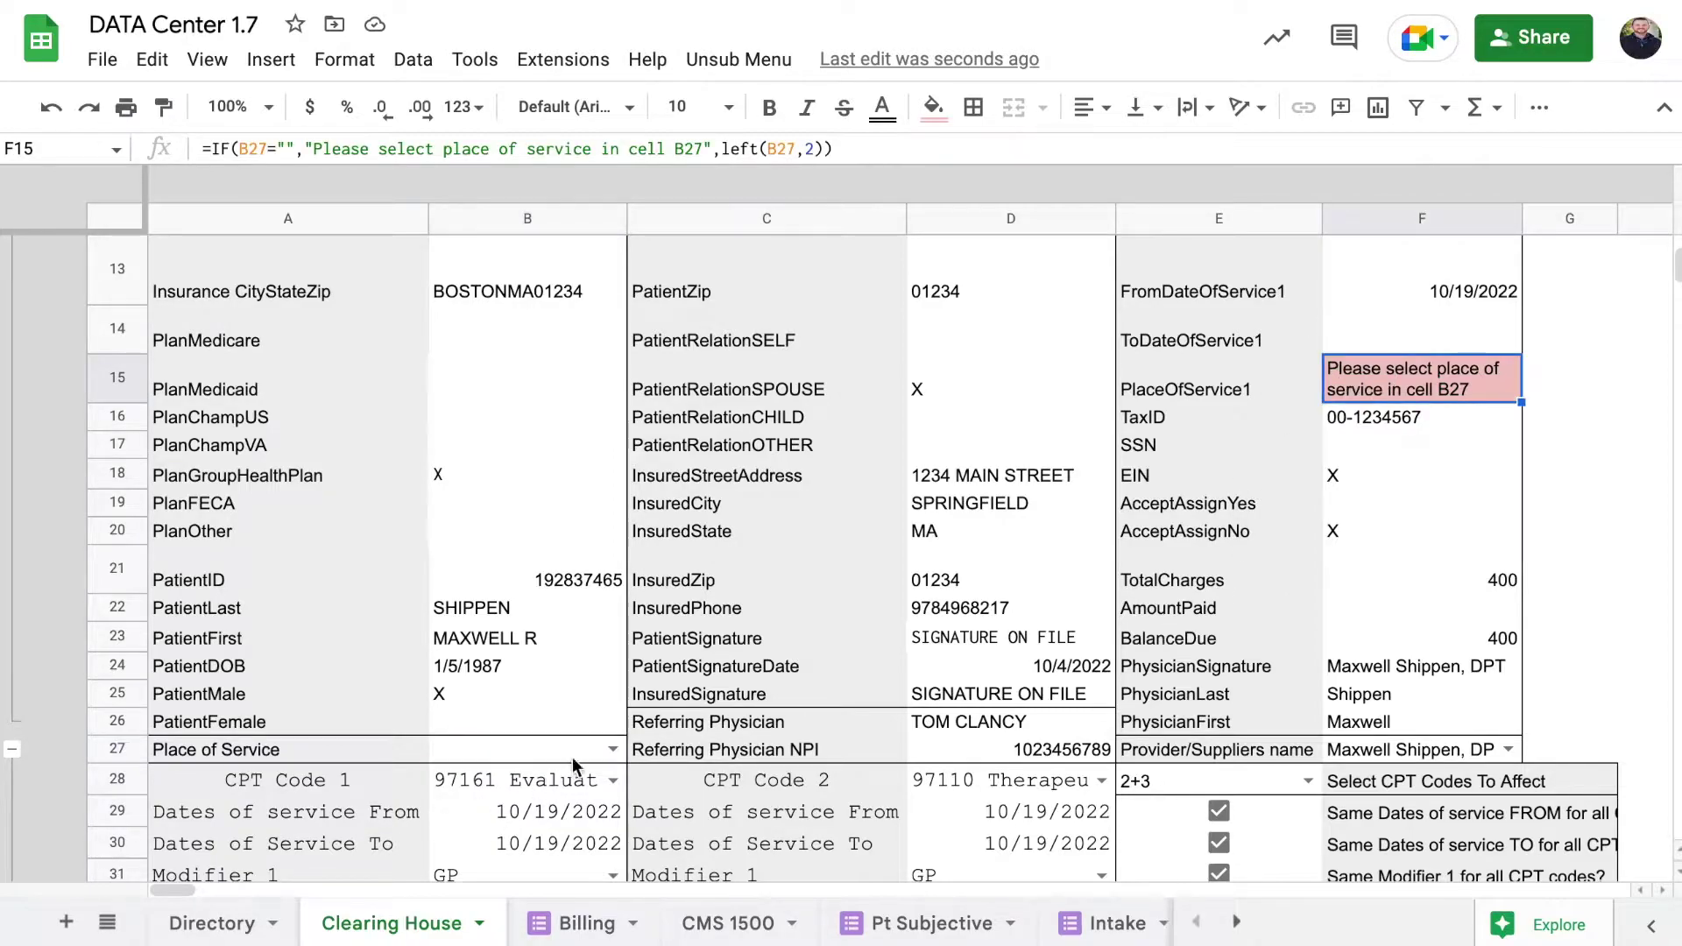
pyautogui.click(615, 750)
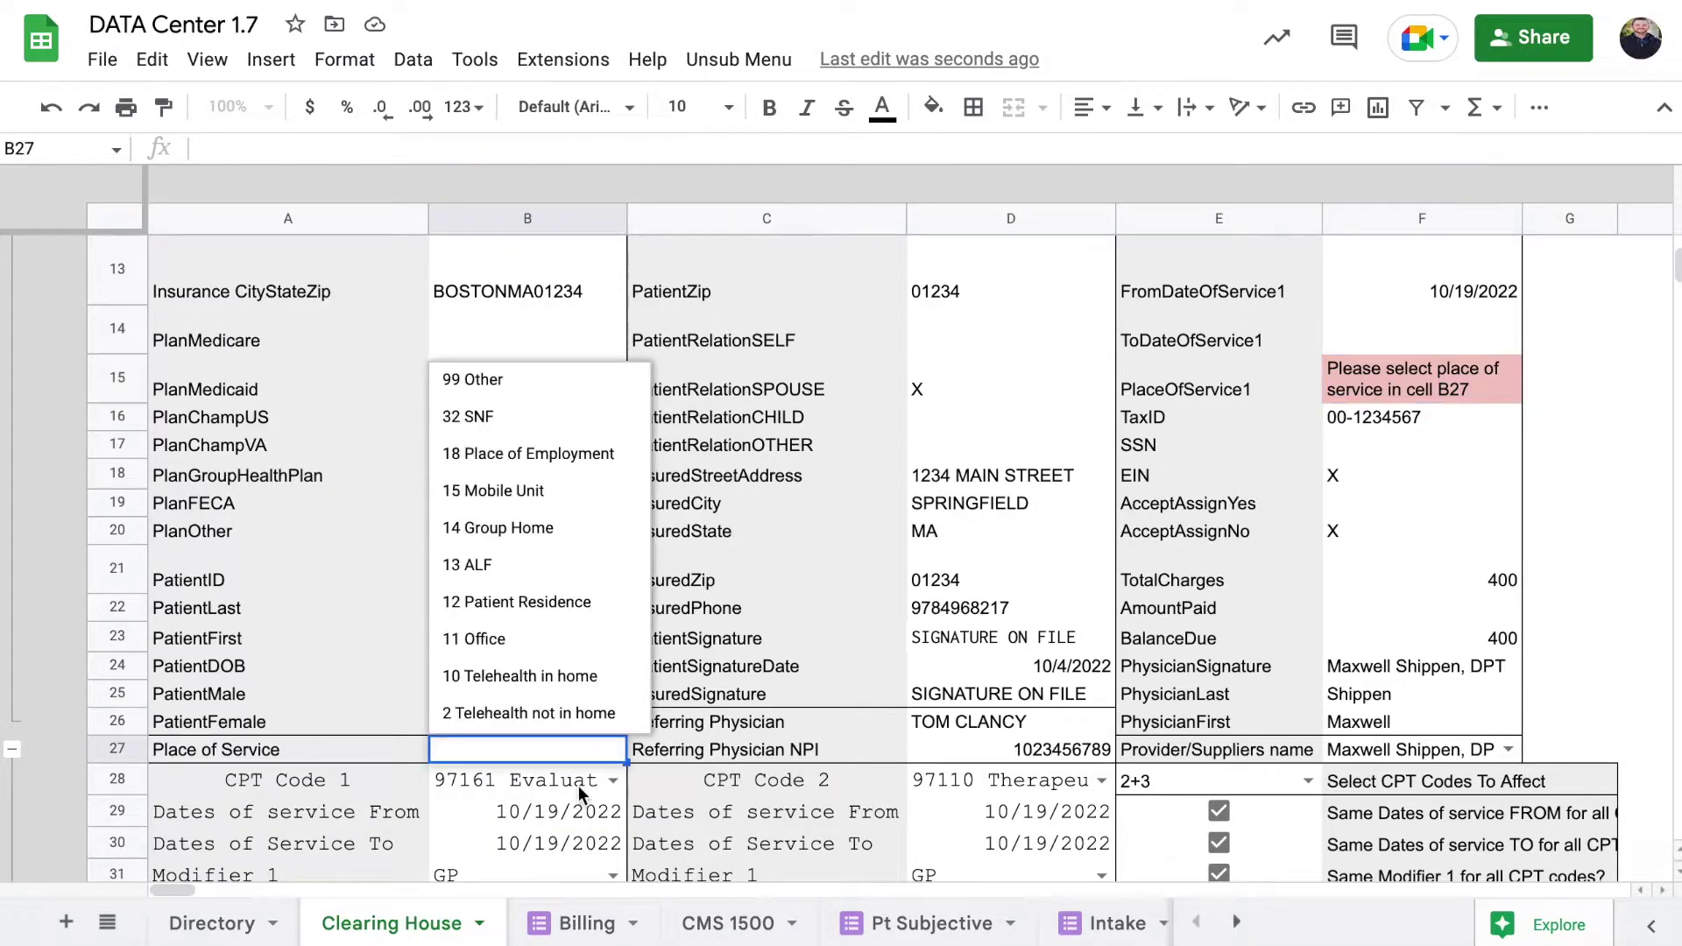
pyautogui.click(531, 605)
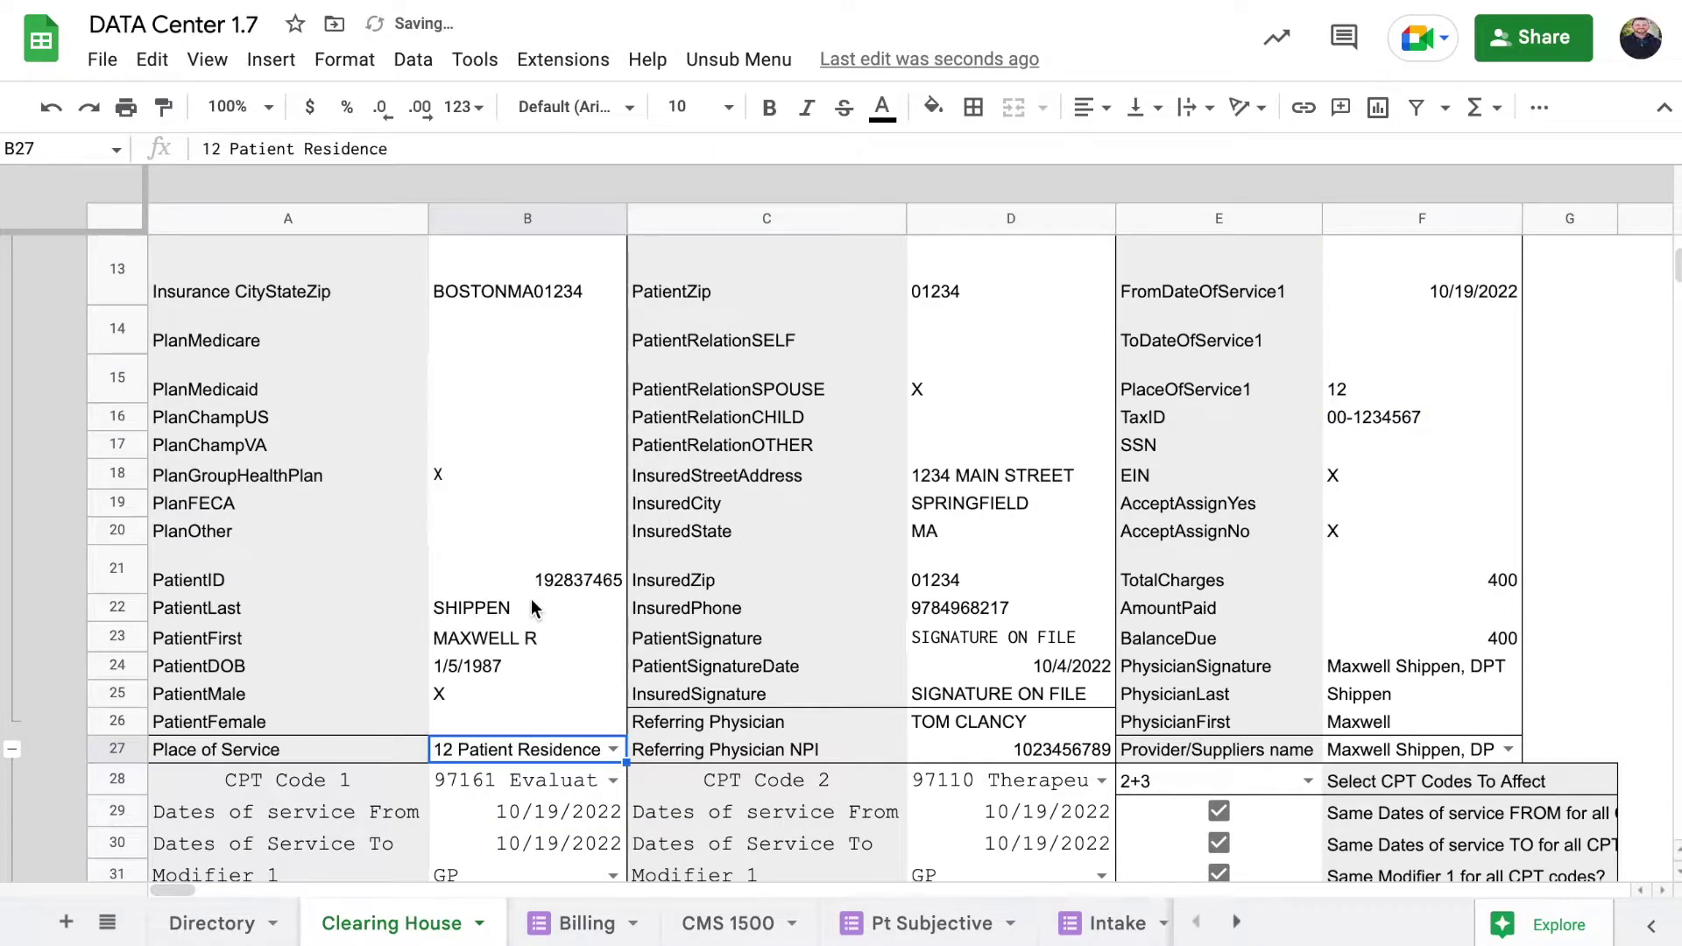
pyautogui.click(623, 750)
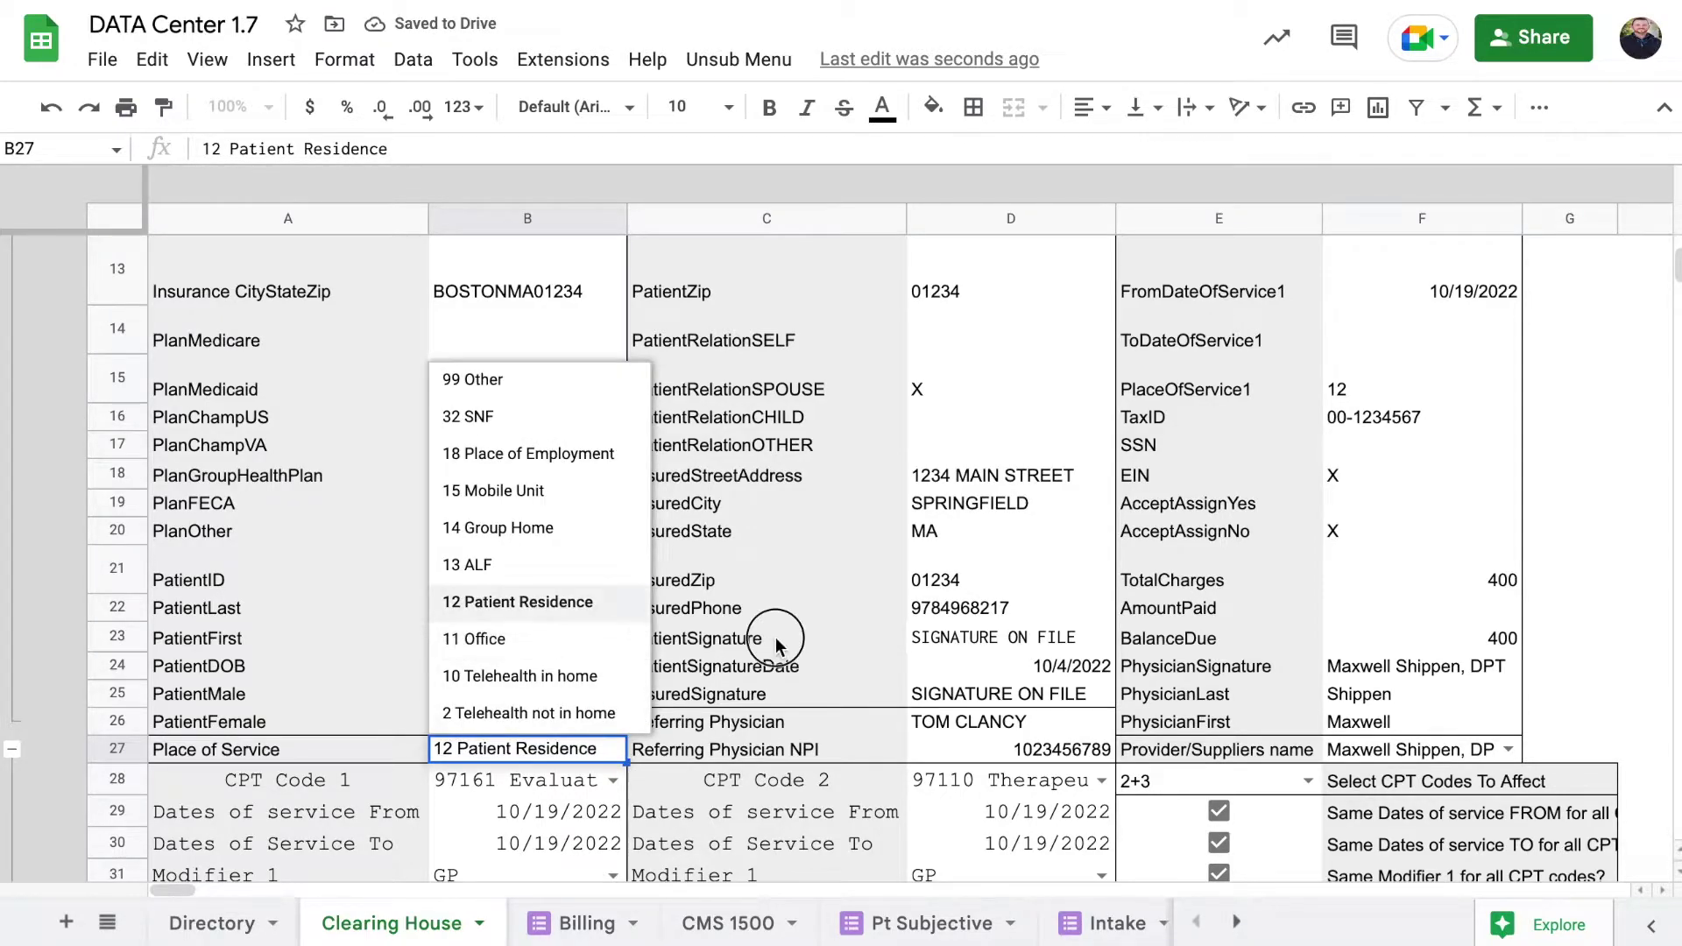
pyautogui.click(776, 638)
pyautogui.scroll(5, 776, 638)
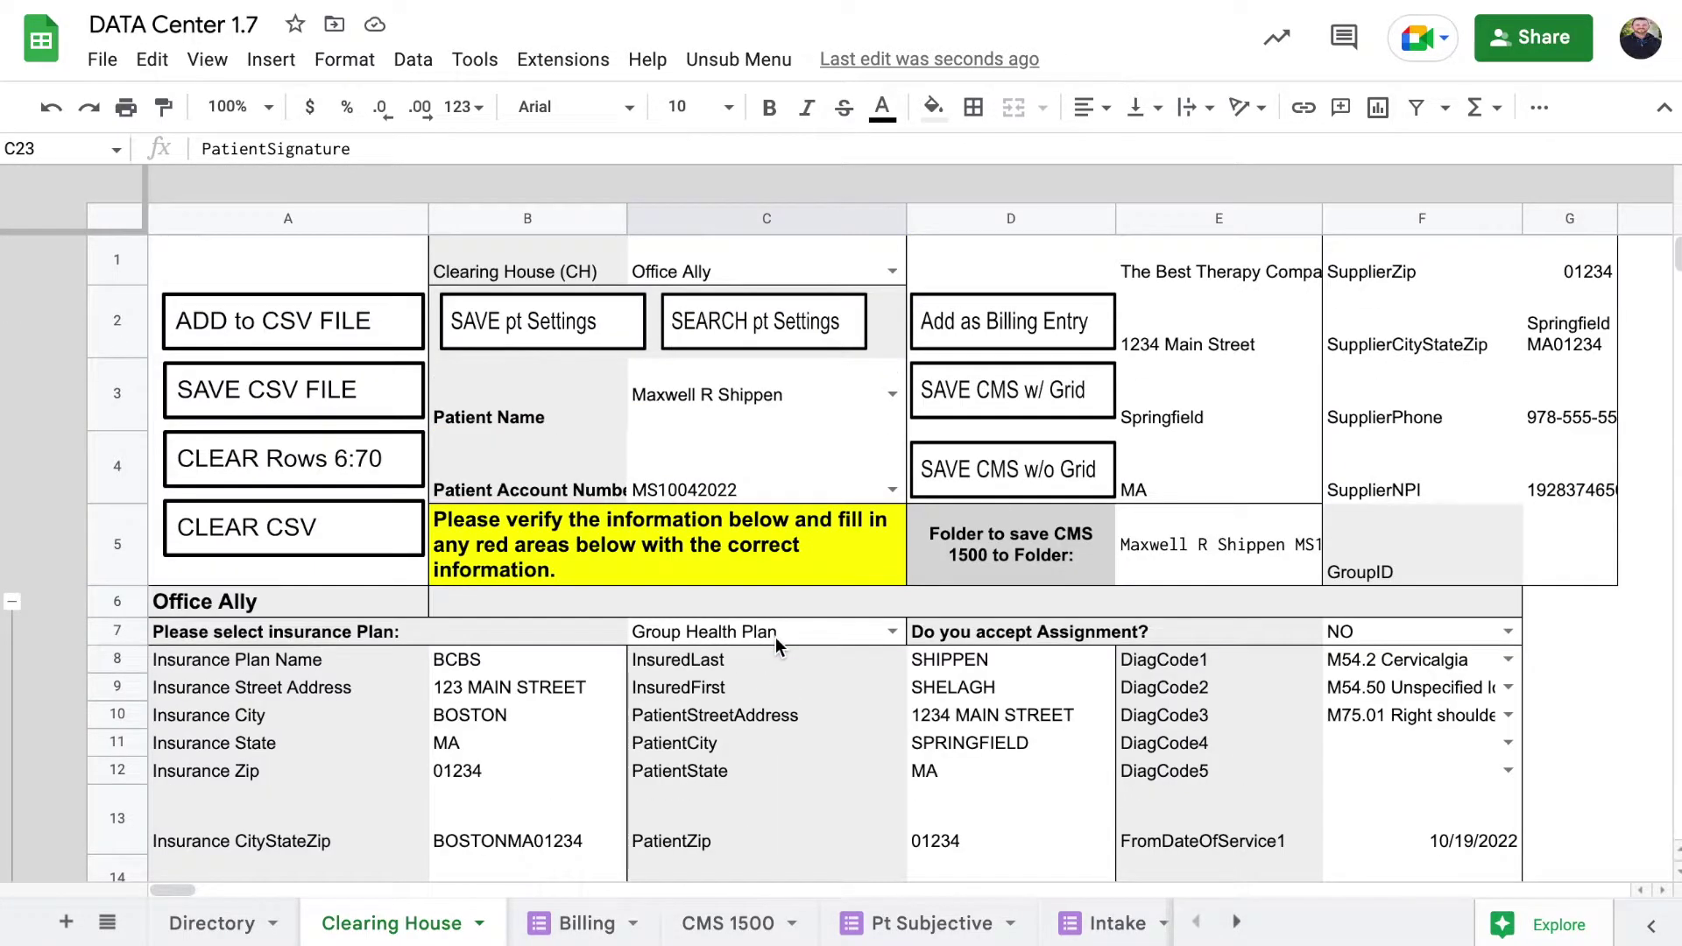
# Step: Save the patient's settings, add the claim to the CSV rows and review rows 74–77
pyautogui.click(524, 335)
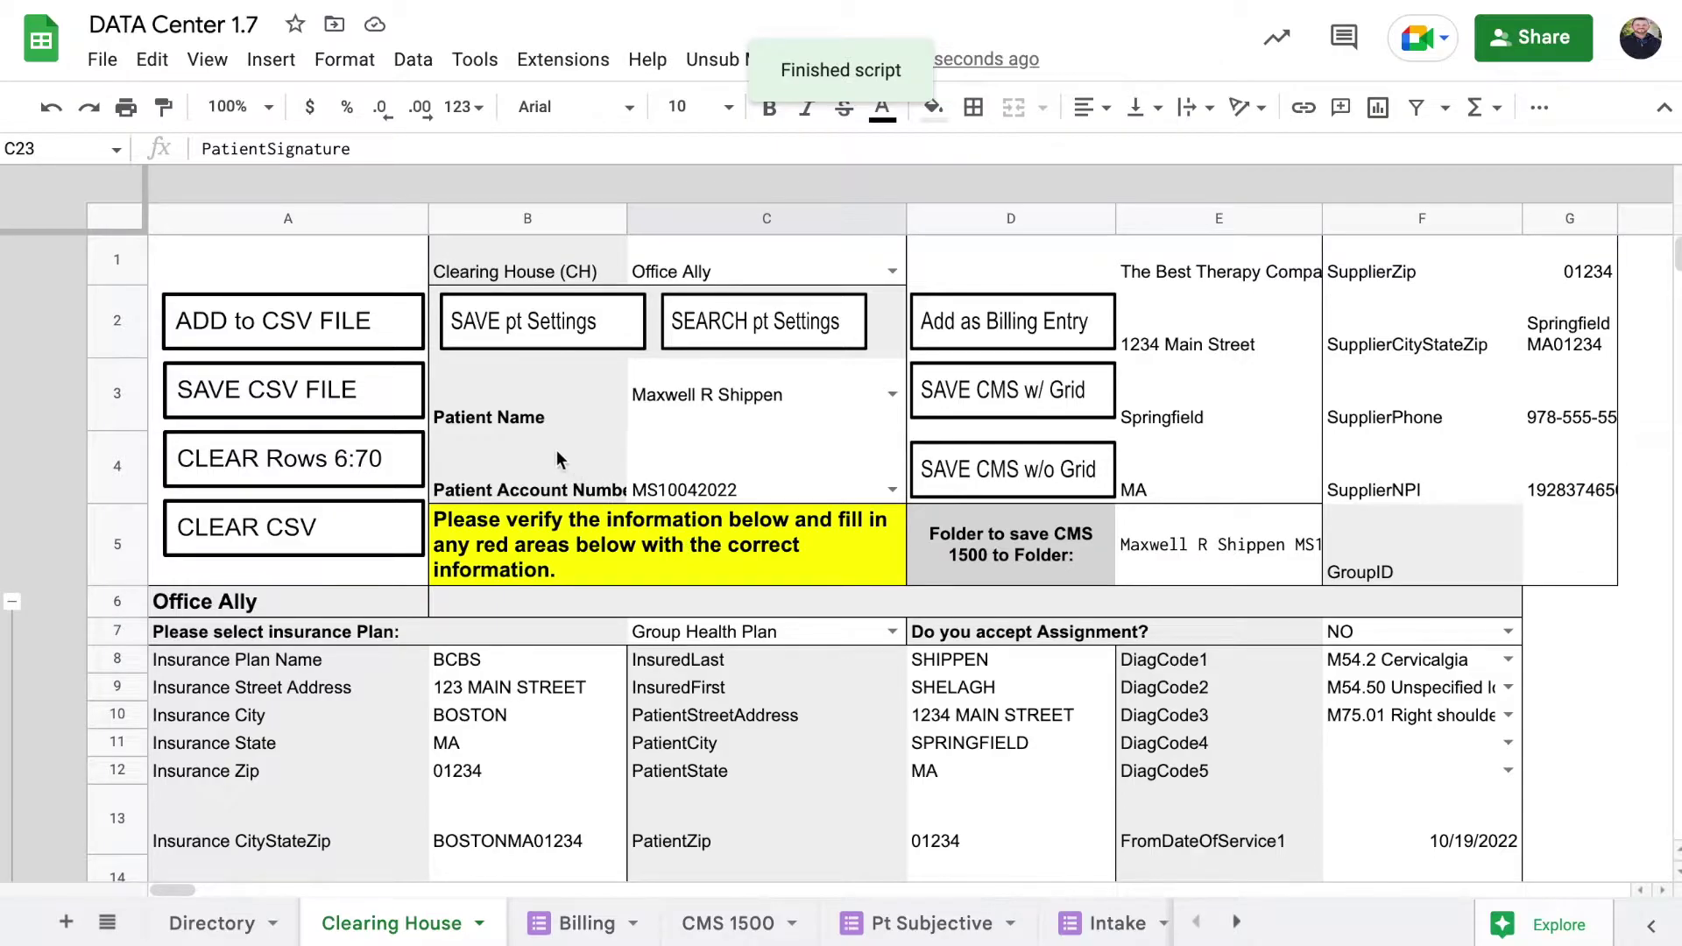
pyautogui.click(310, 333)
pyautogui.scroll(-15, 759, 705)
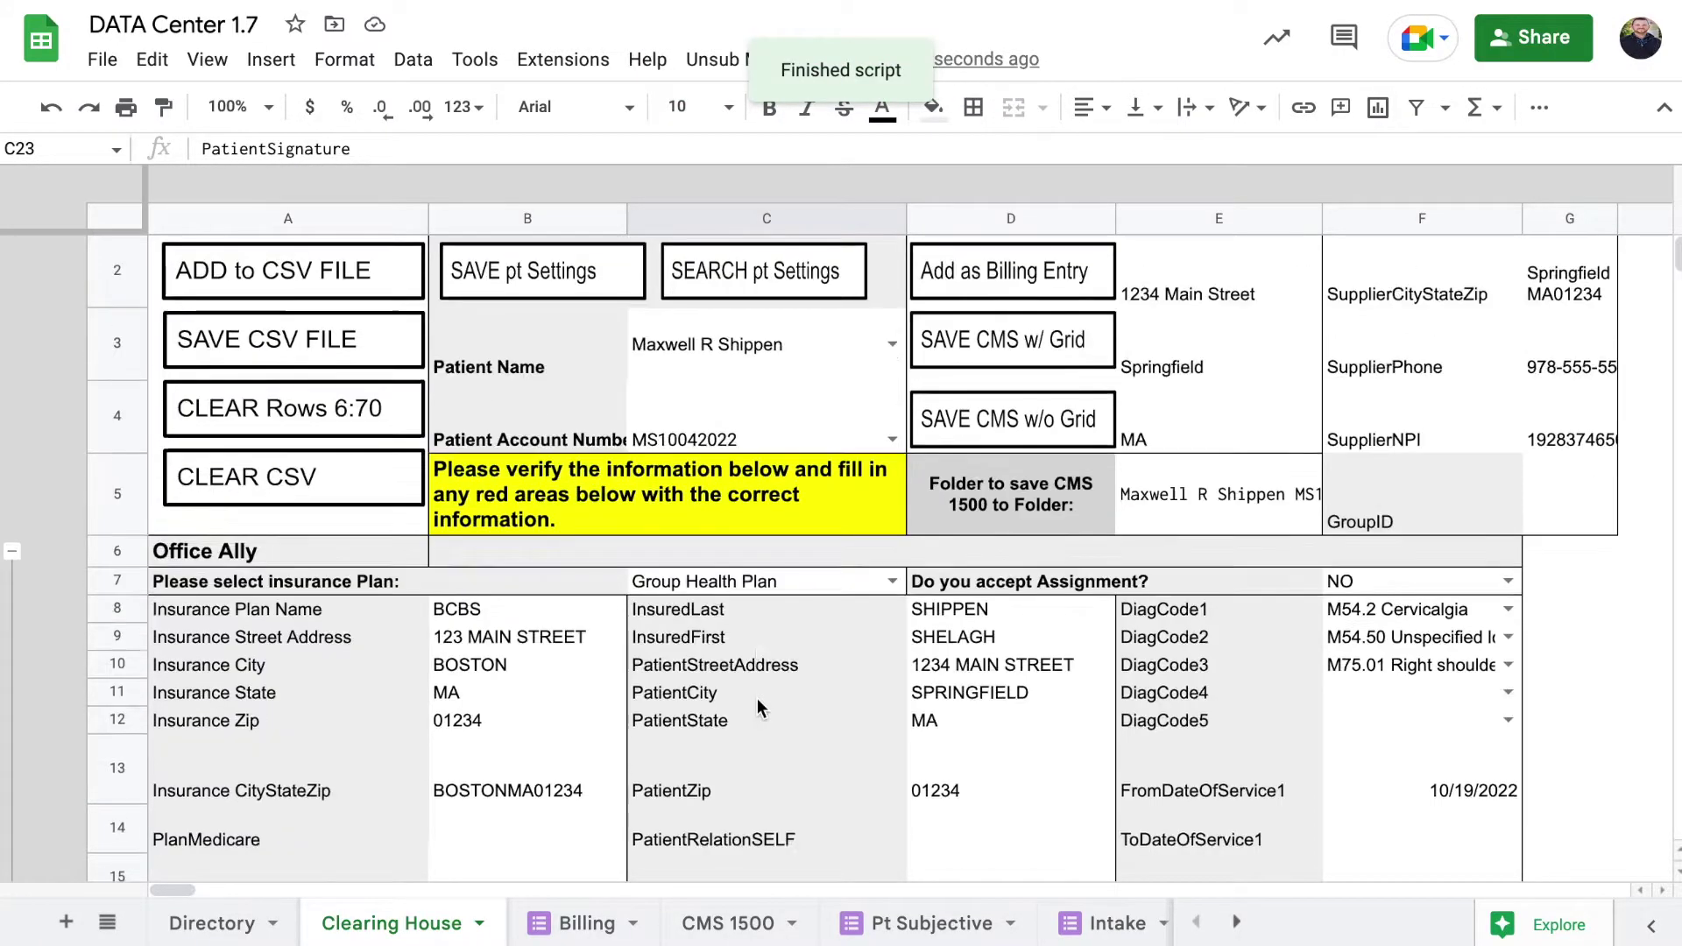
pyautogui.scroll(-3, 757, 701)
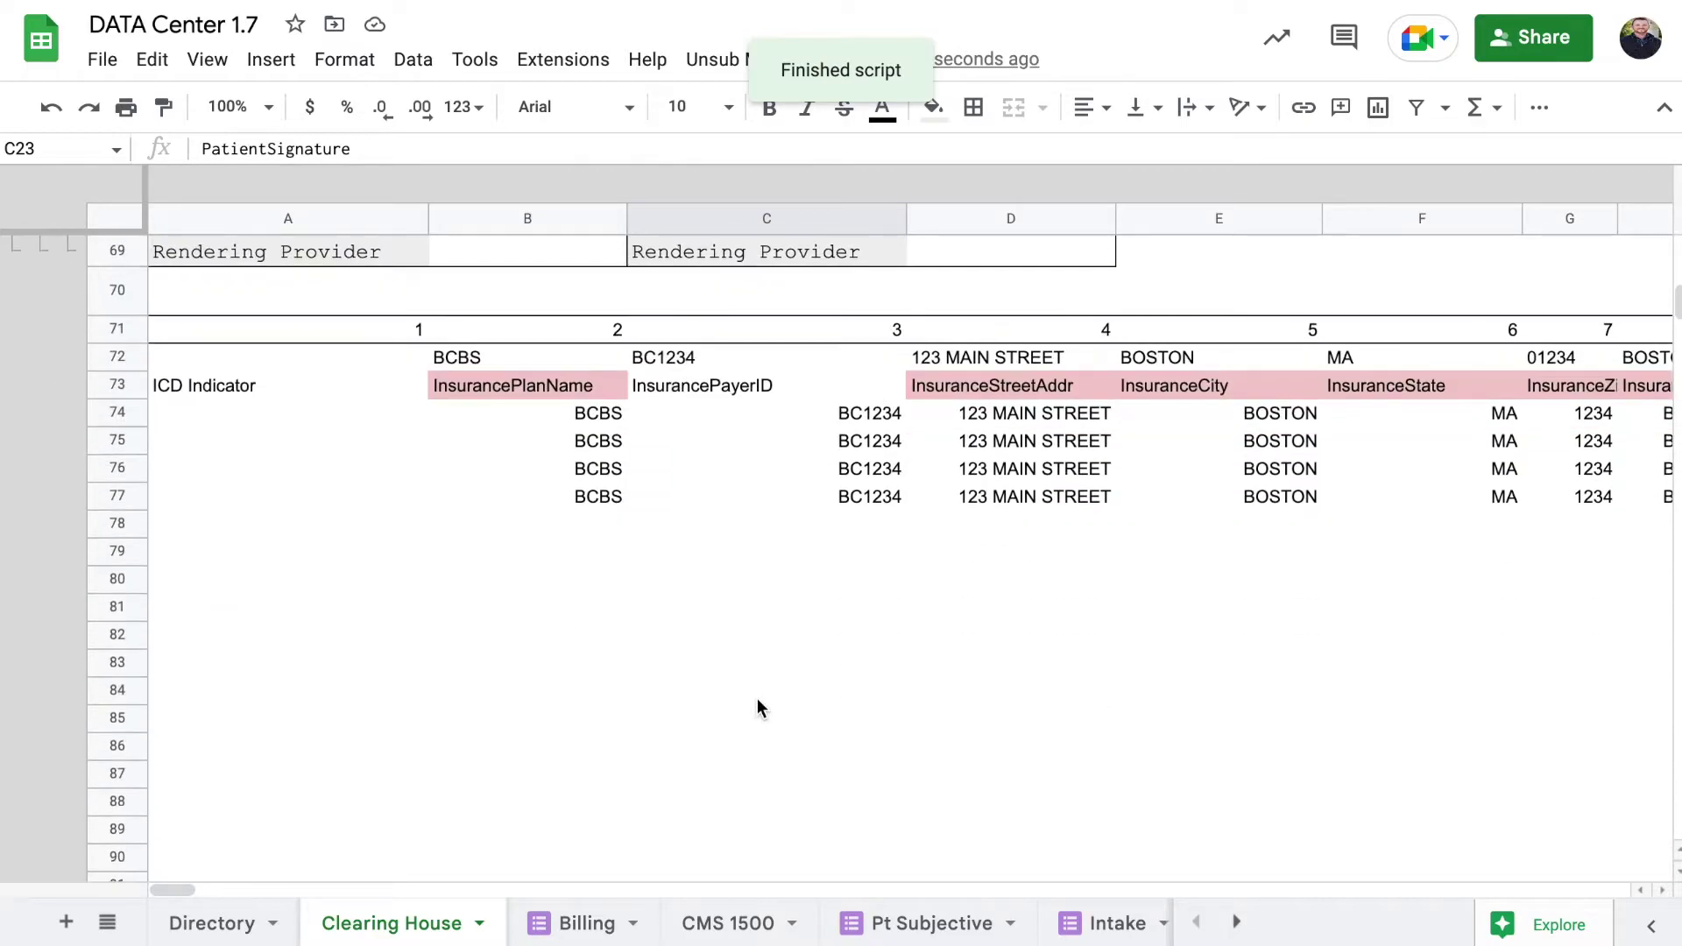
pyautogui.click(582, 413)
pyautogui.click(580, 497)
pyautogui.keyDown('shift'); pyautogui.click(599, 426); pyautogui.keyUp('shift')
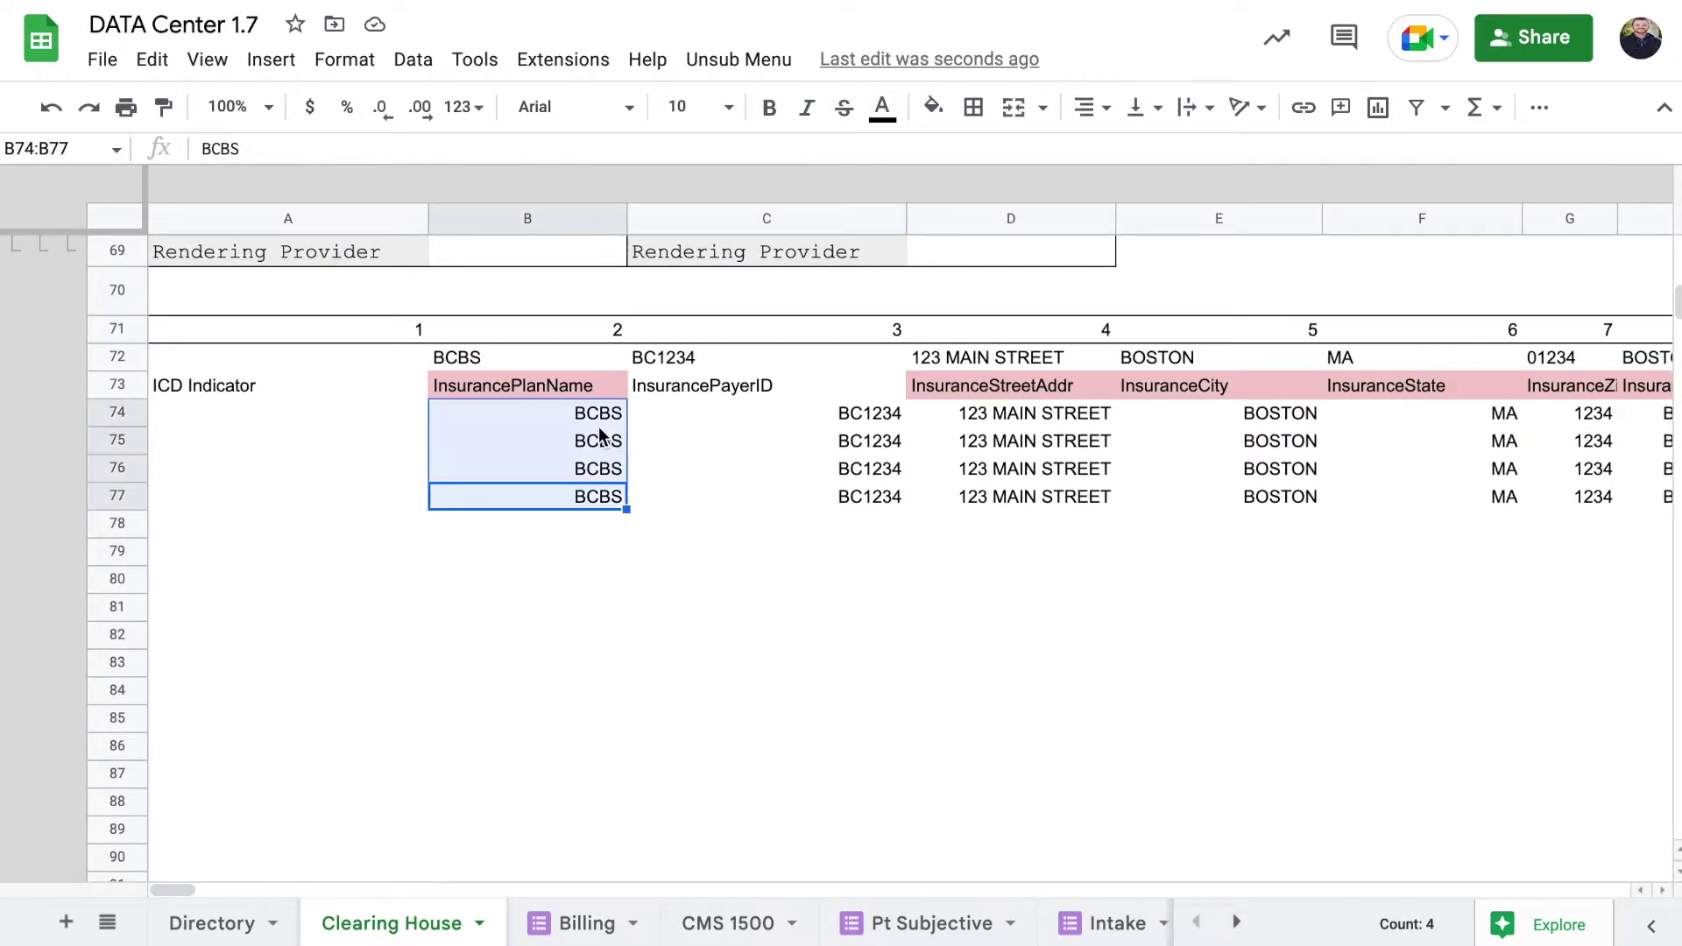
pyautogui.hscroll(15, 636, 451)
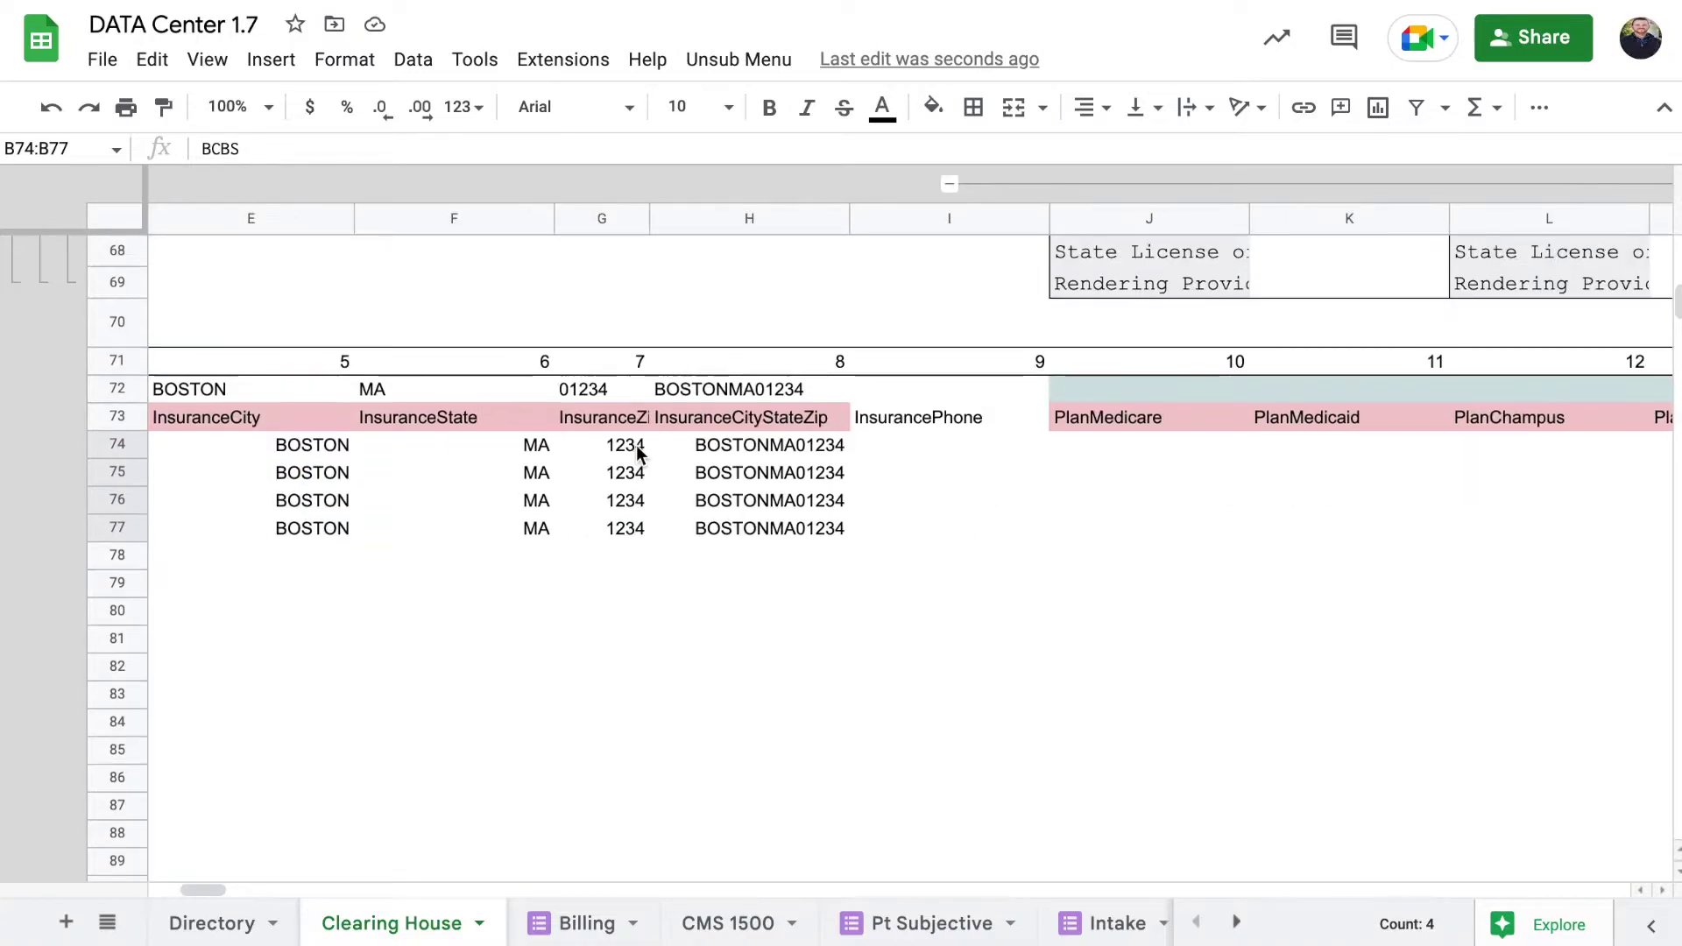
pyautogui.hscroll(18, 636, 451)
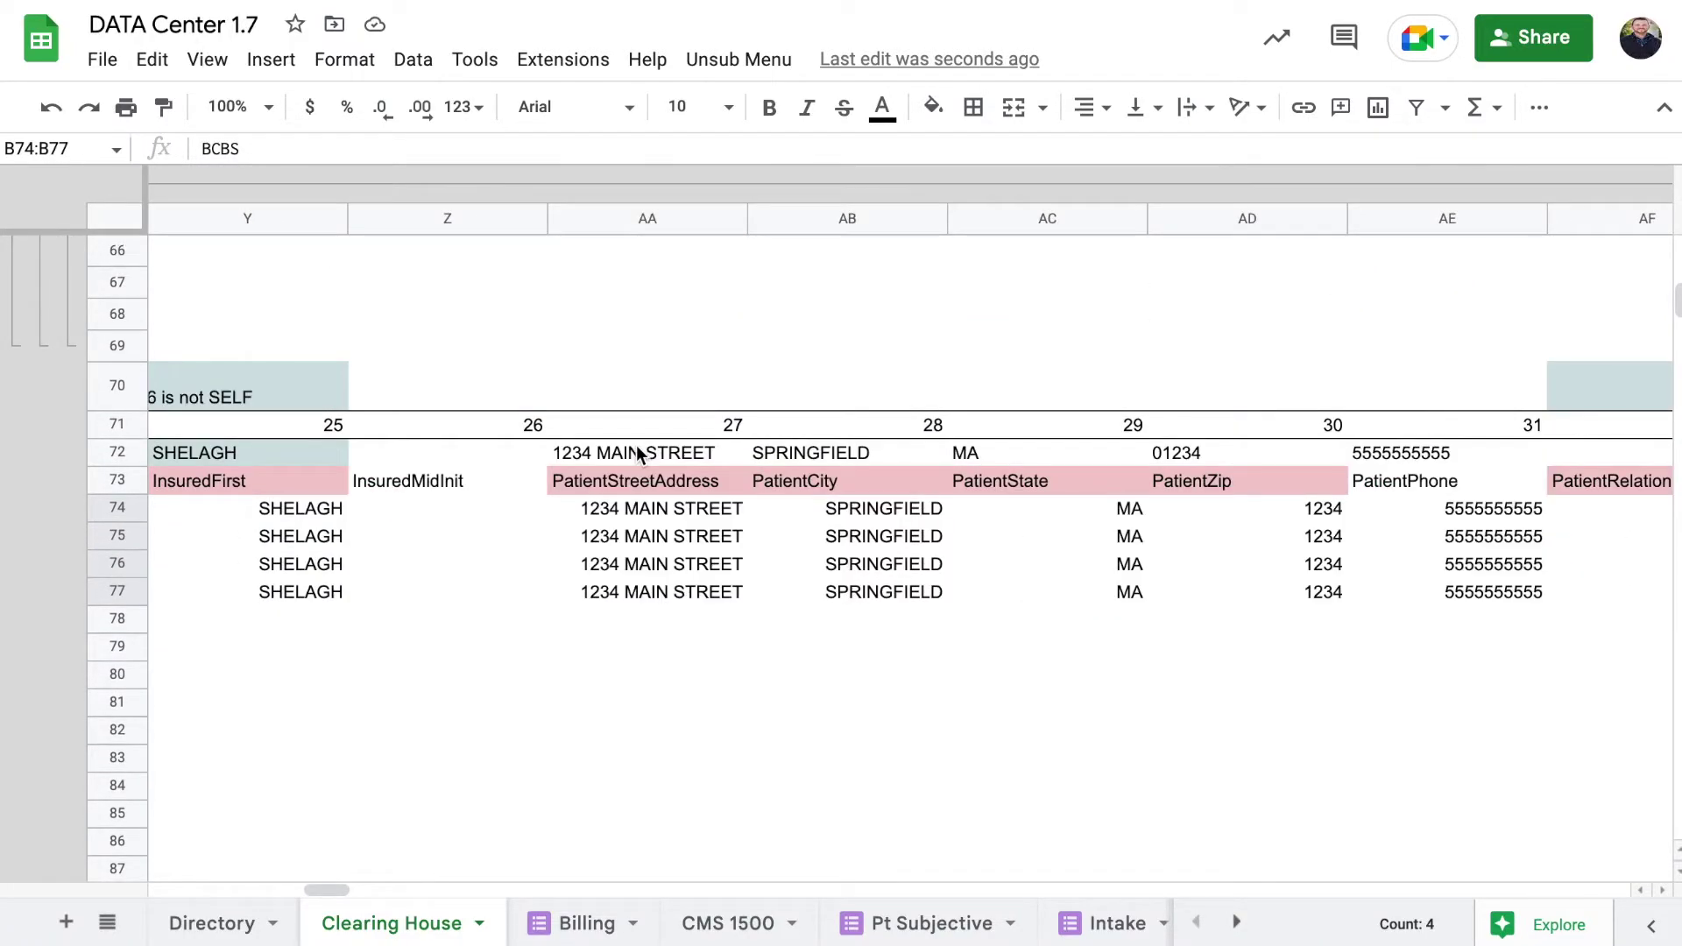
pyautogui.hscroll(3, 636, 445)
pyautogui.hscroll(-20, 636, 445)
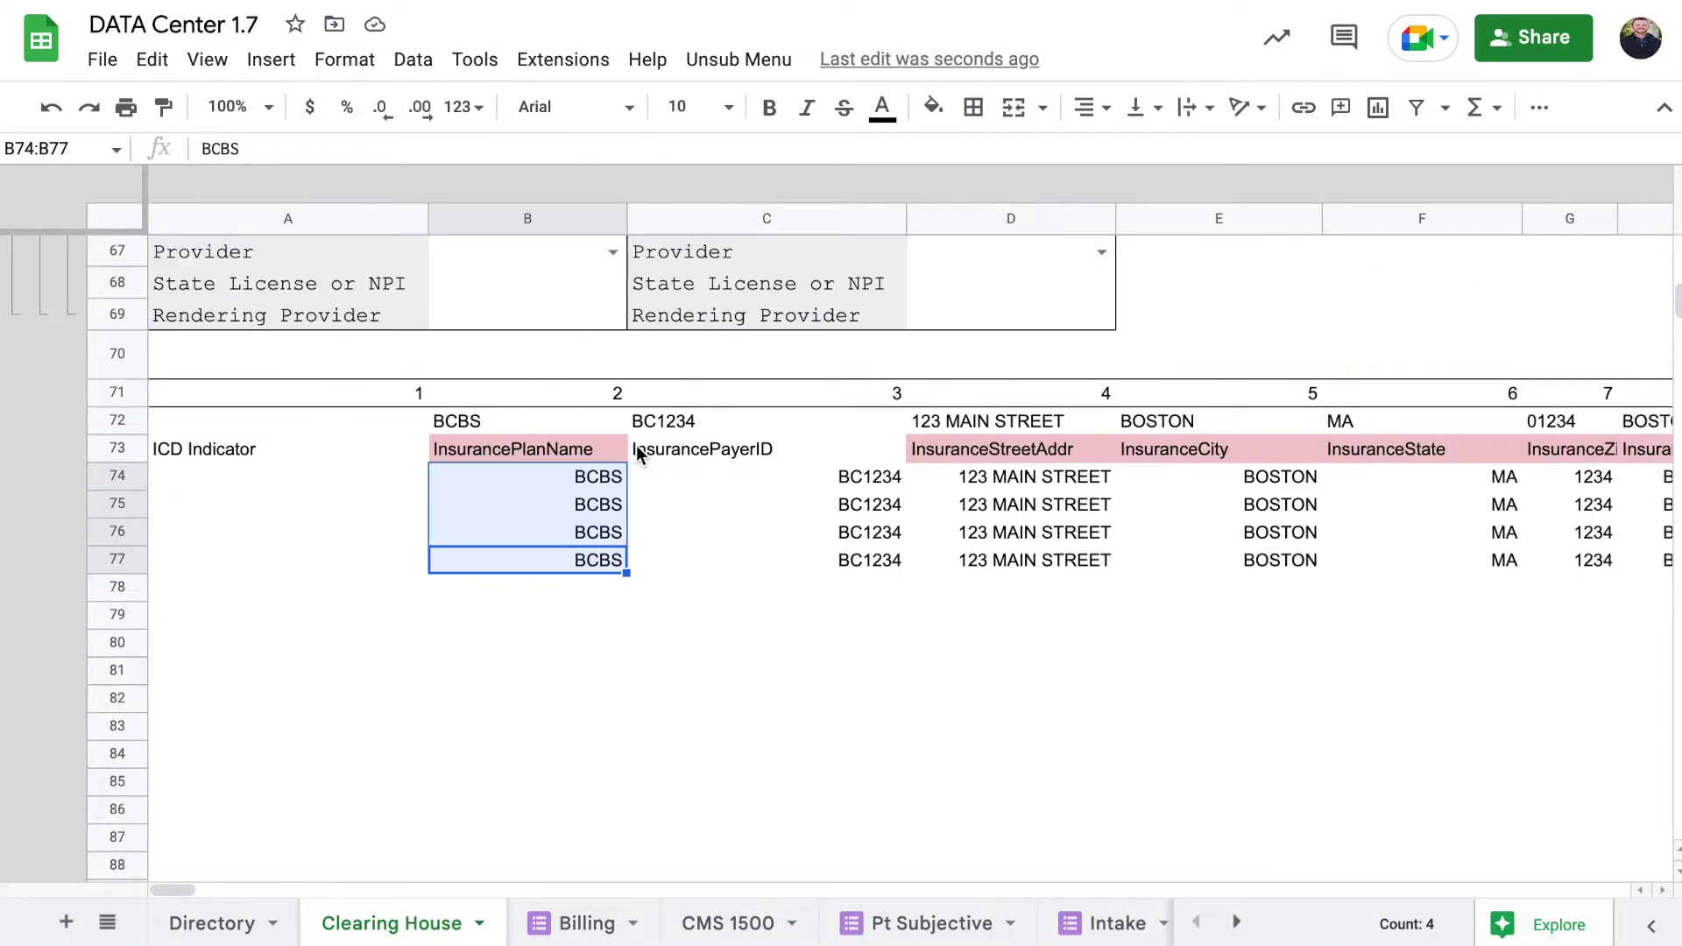
pyautogui.scroll(3, 636, 446)
pyautogui.scroll(18, 636, 445)
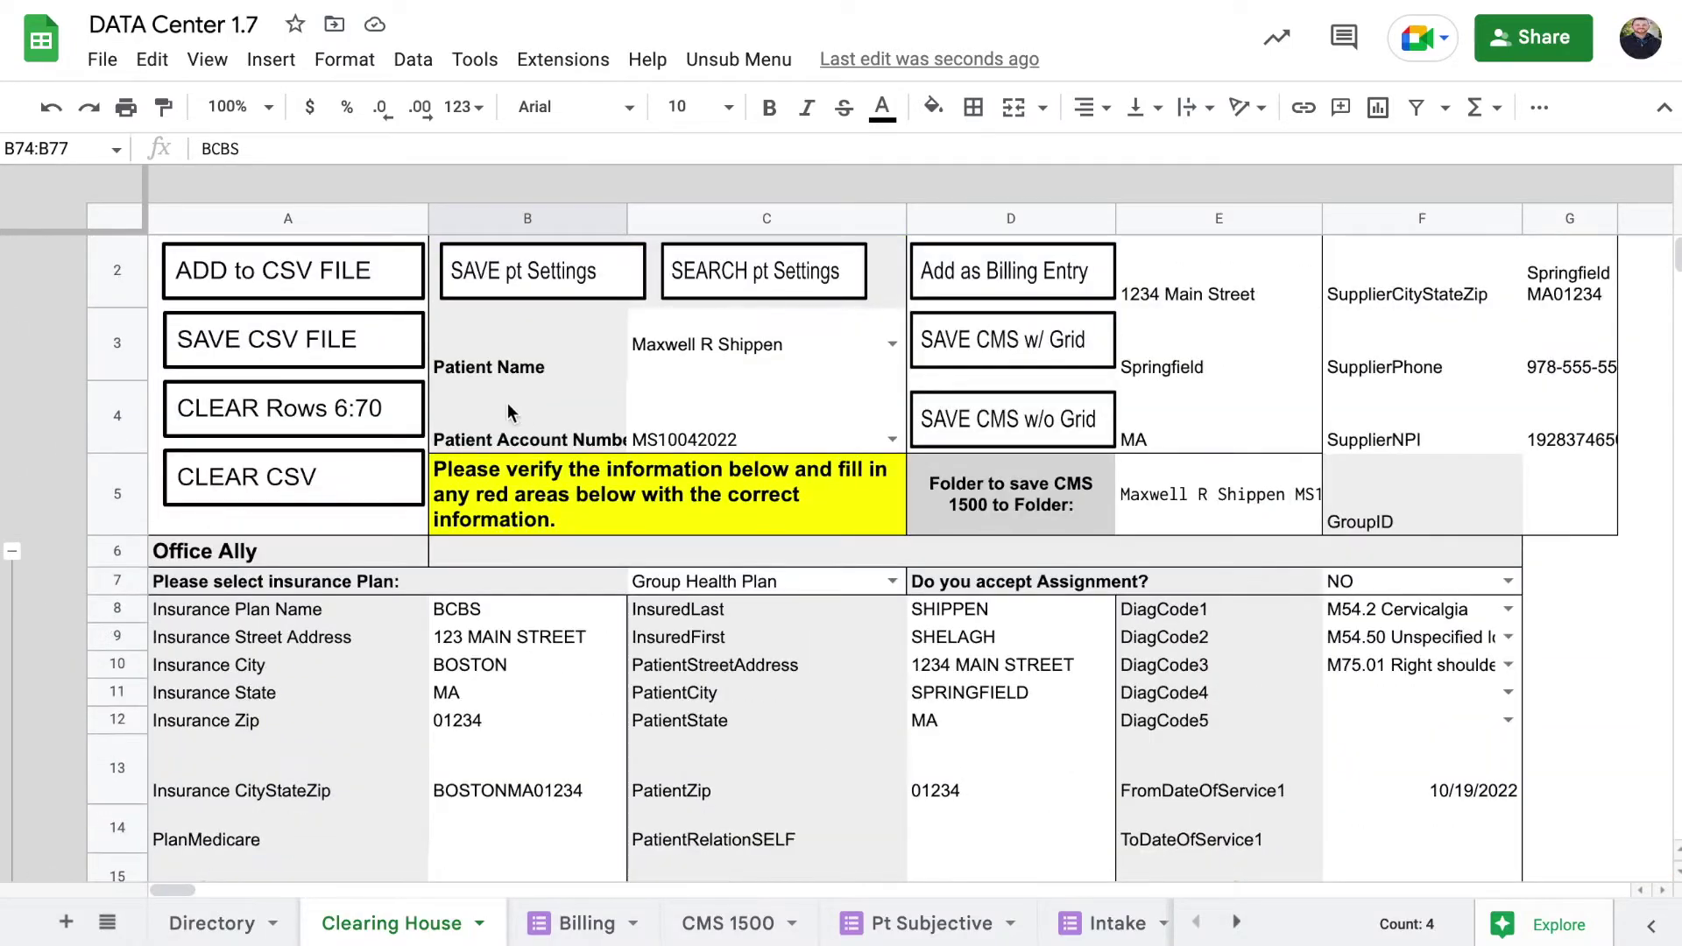
# Step: Add the claim to the CSV export rows again and recheck the result
pyautogui.click(365, 285)
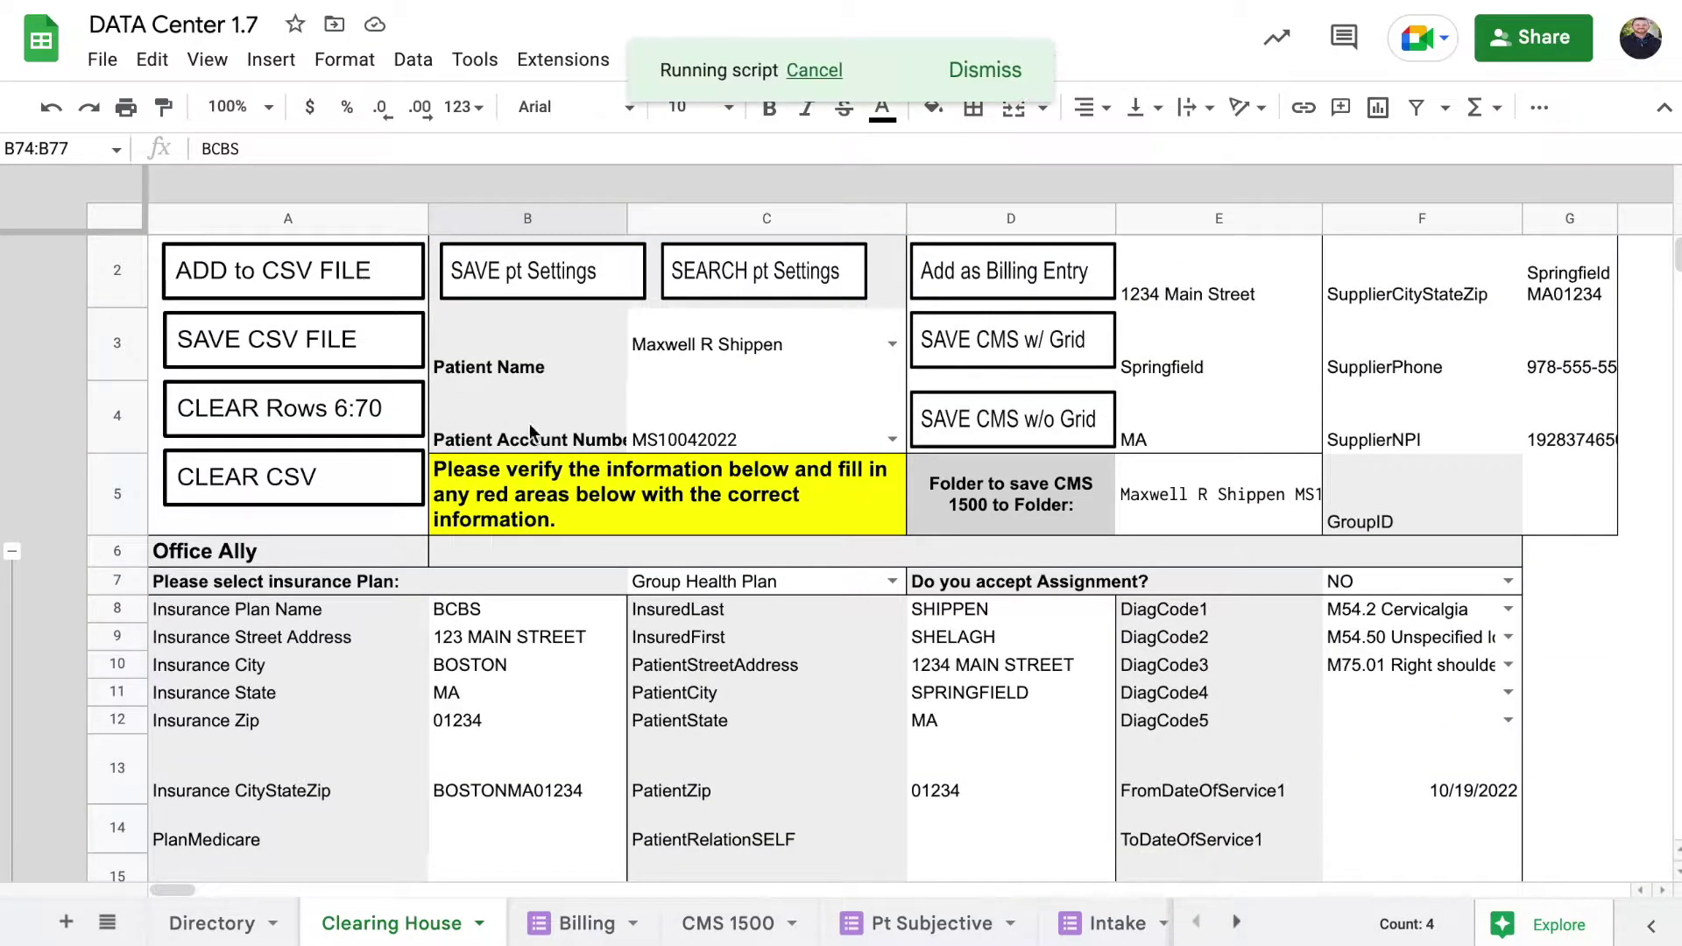
pyautogui.scroll(-20, 566, 448)
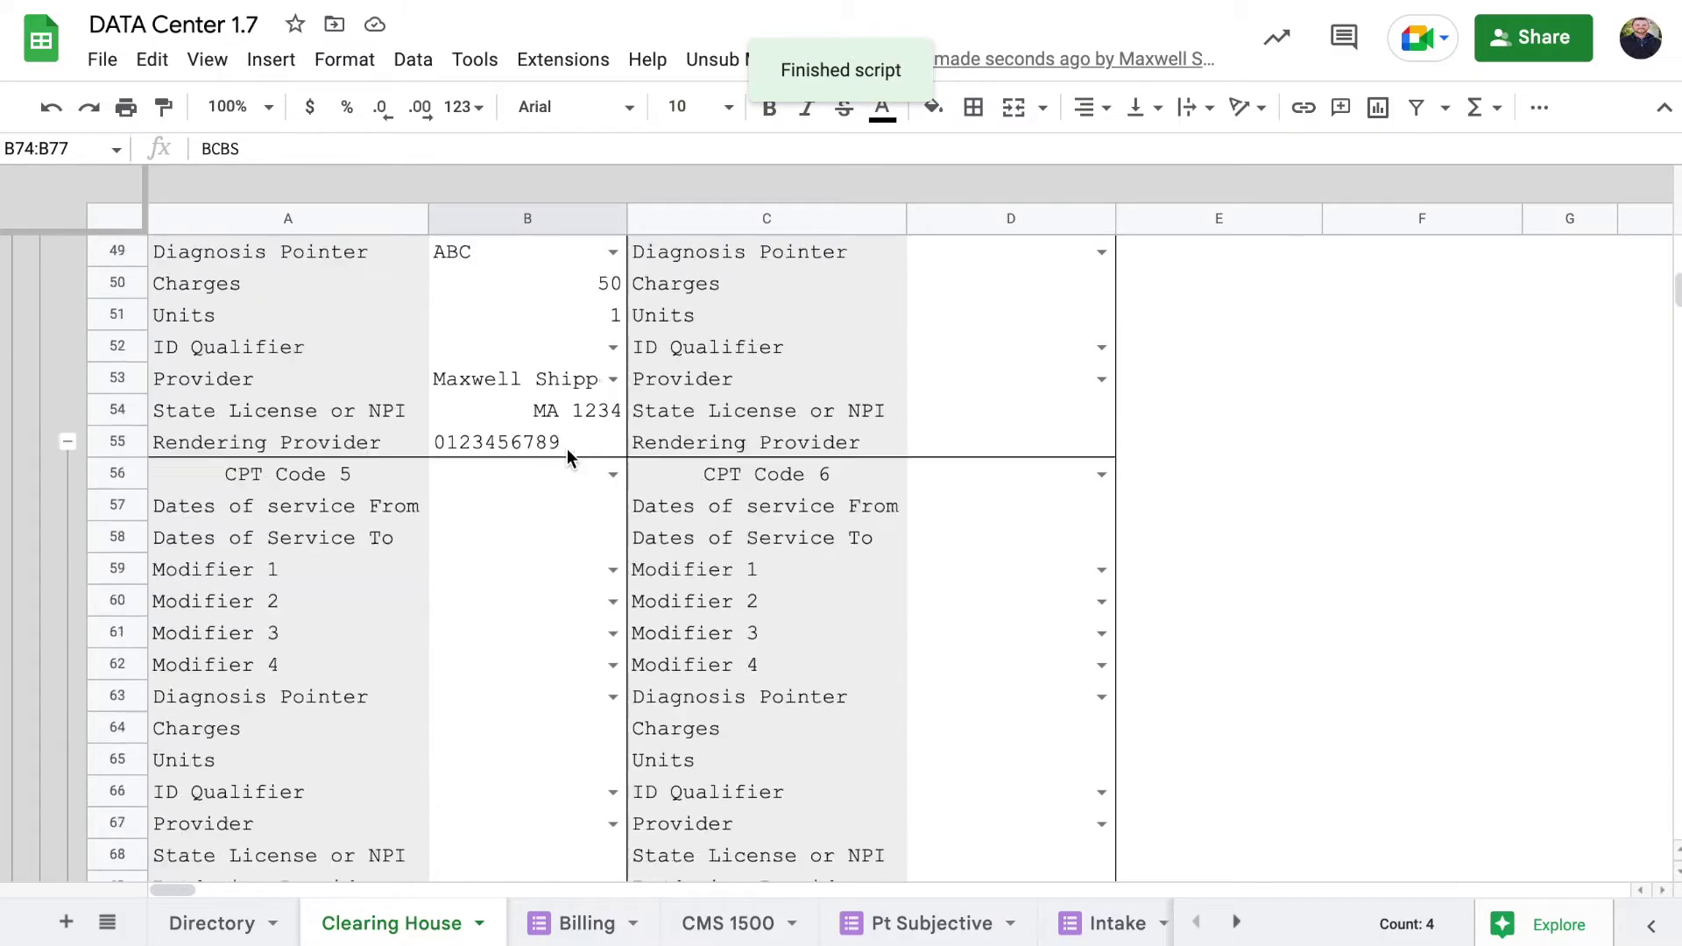
pyautogui.scroll(-2, 566, 449)
pyautogui.scroll(20, 892, 442)
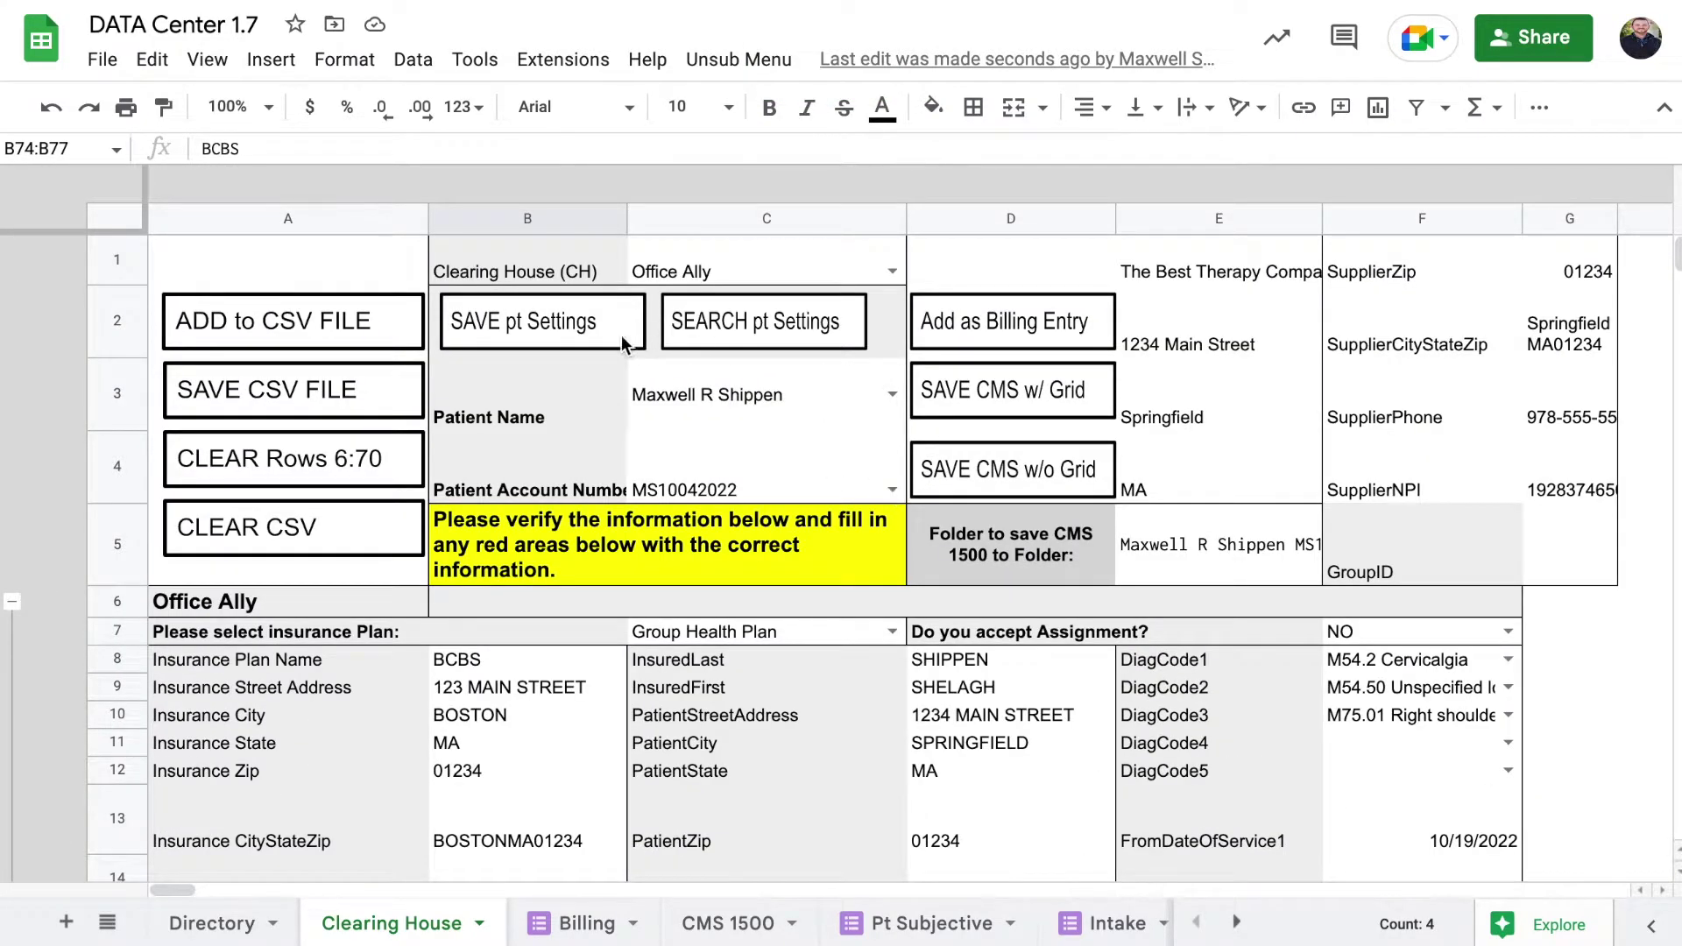
pyautogui.click(892, 394)
# Step: Reselect the patient in C3 and save the Office Ally CSV file to folder CH22
pyautogui.click(561, 412)
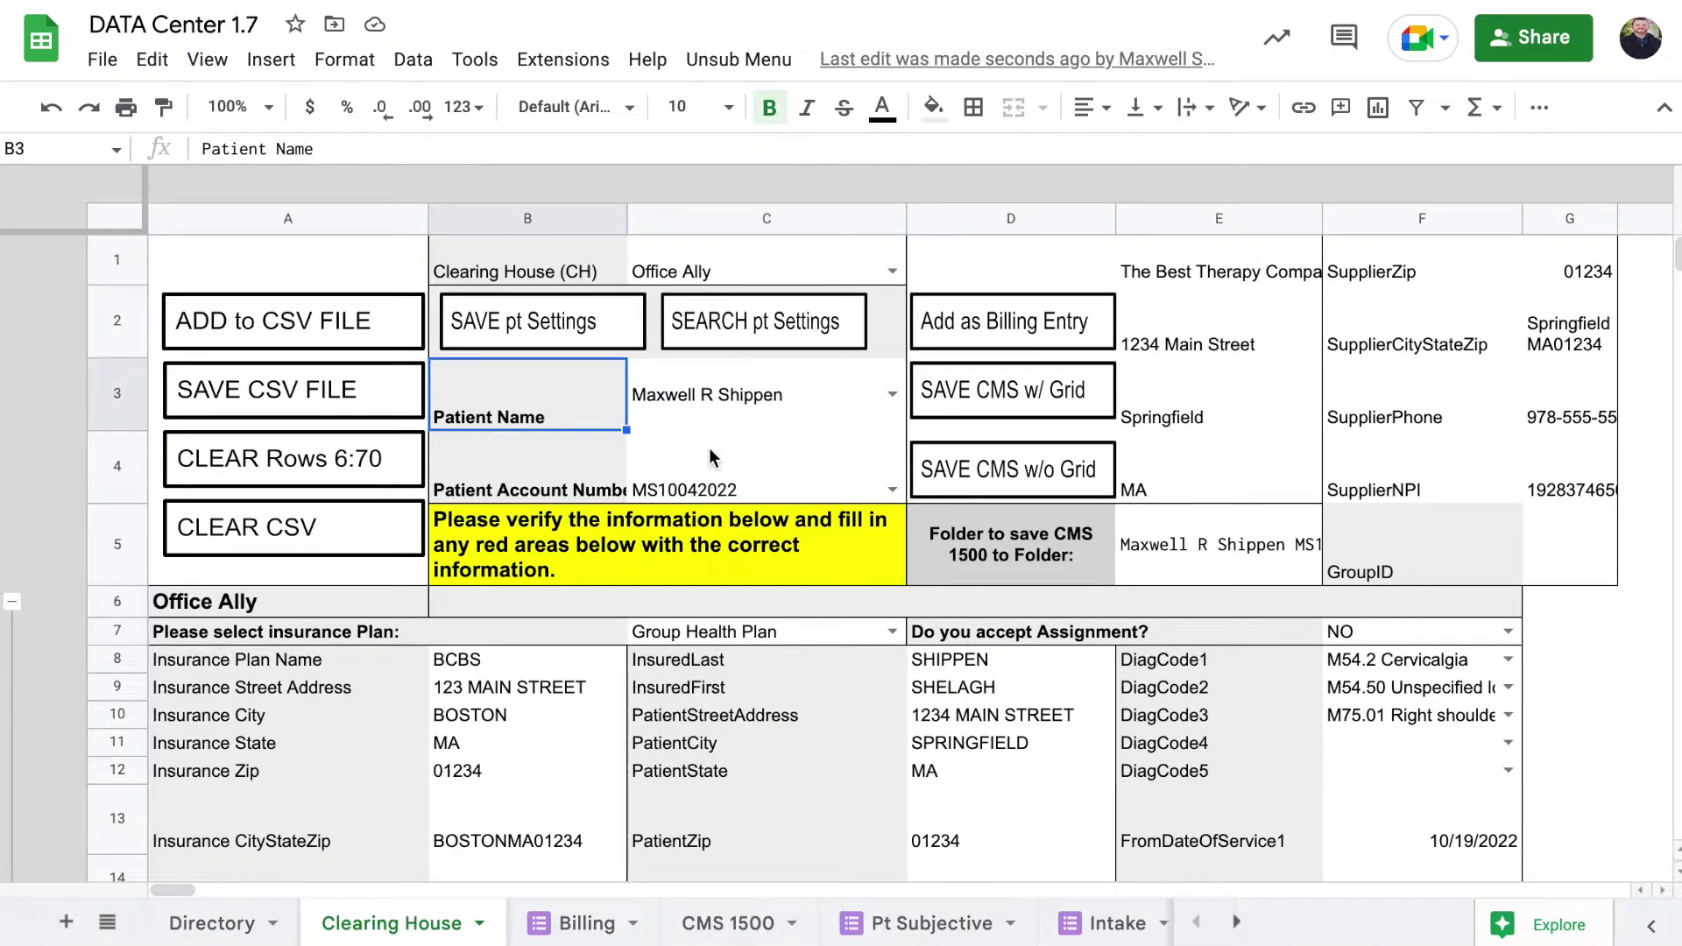
pyautogui.click(393, 390)
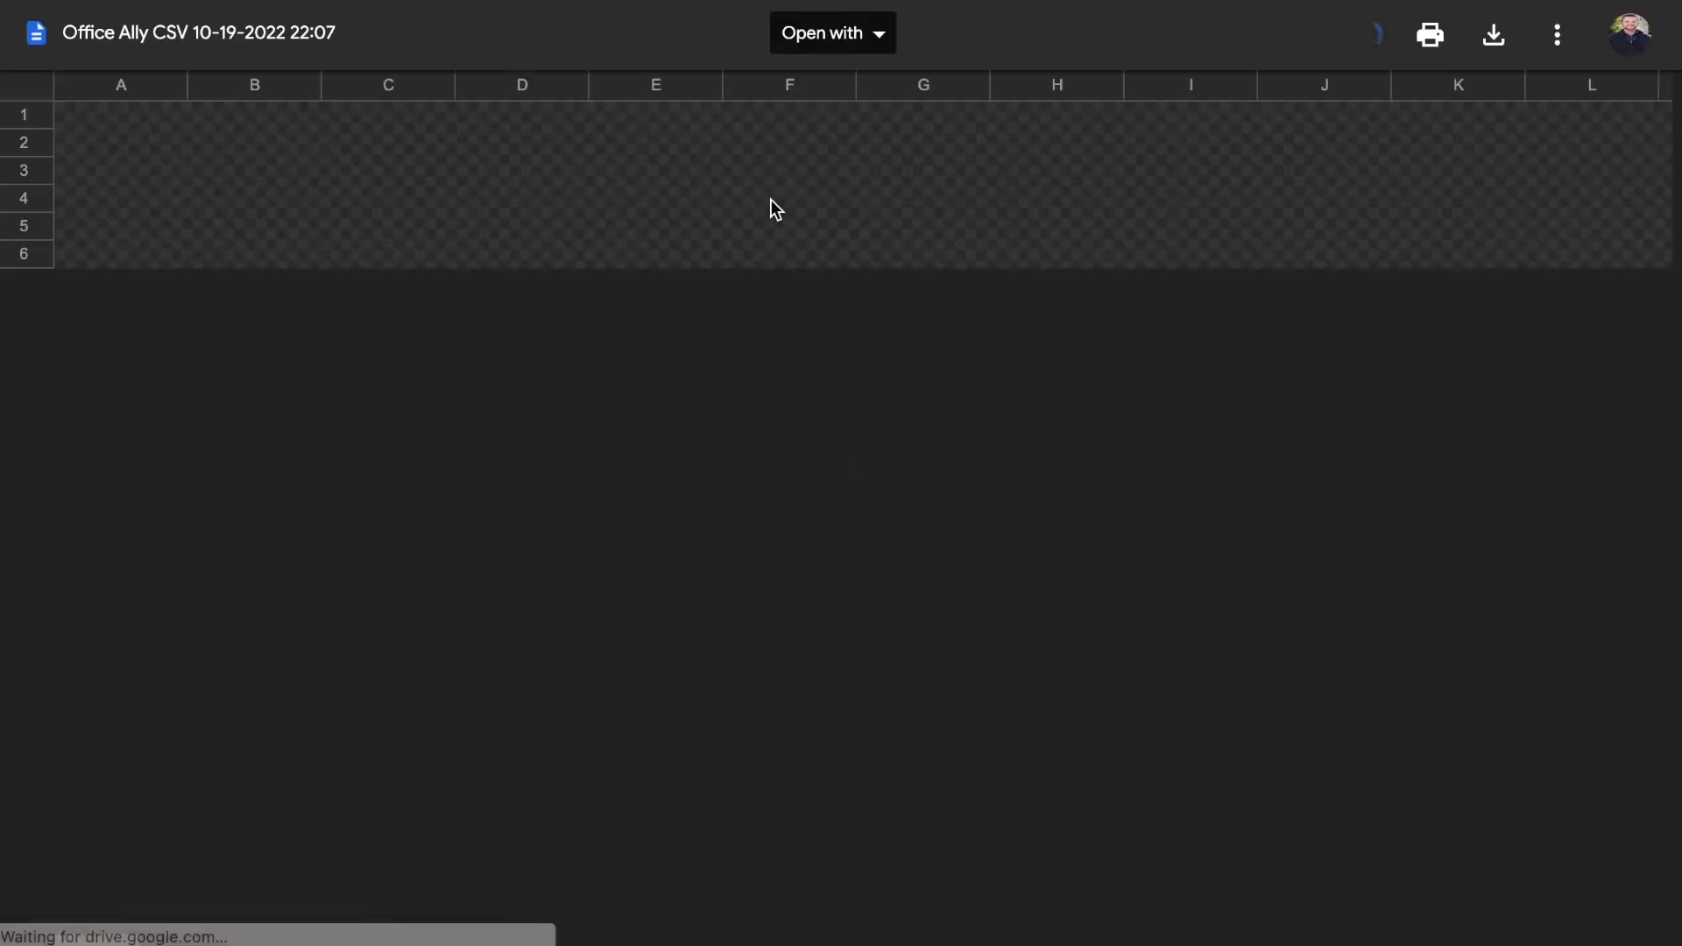
pyautogui.hscroll(1, 771, 207)
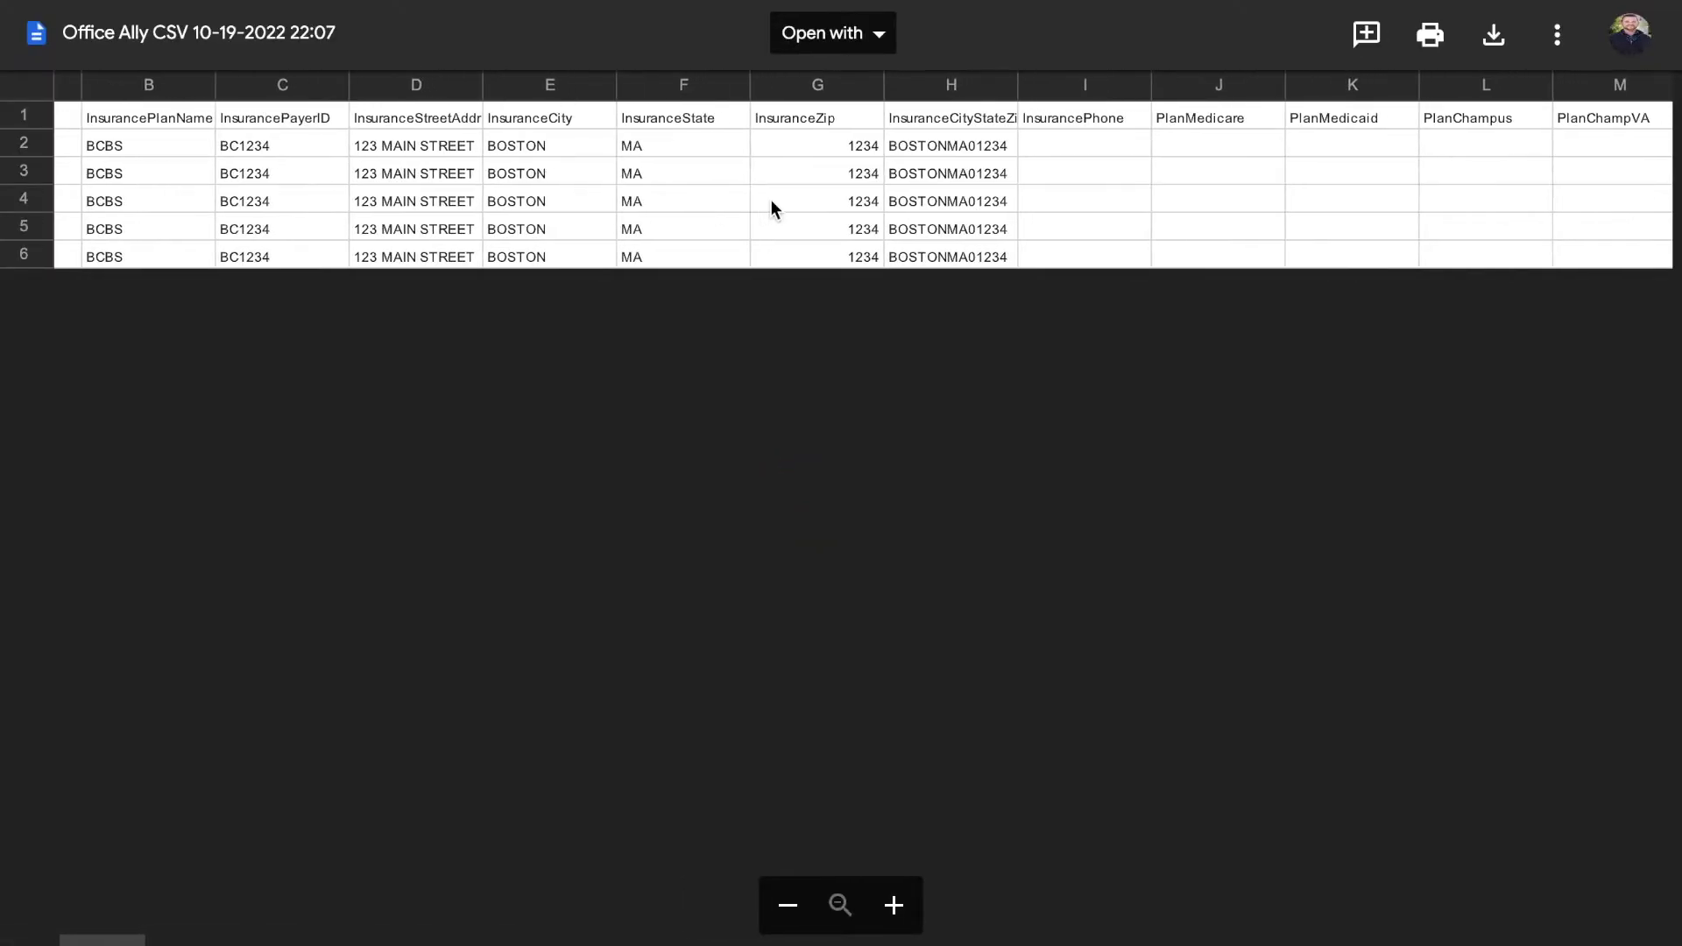
pyautogui.hscroll(-1, 771, 208)
pyautogui.hscroll(10, 234, 110)
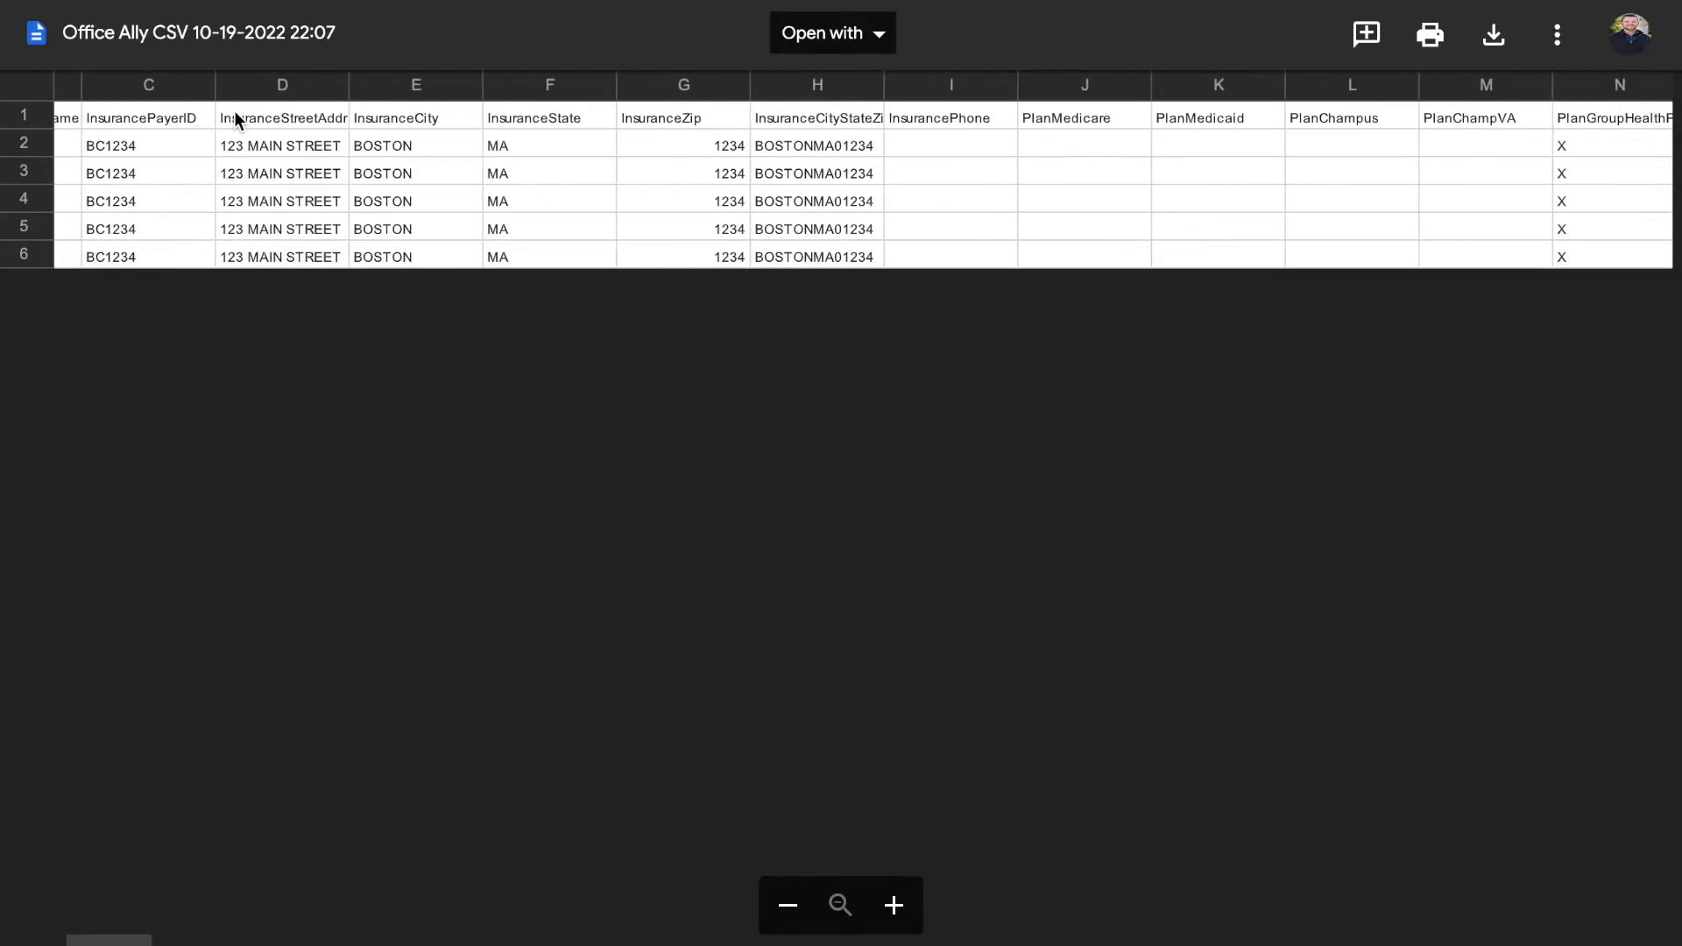
pyautogui.hscroll(3, 596, 235)
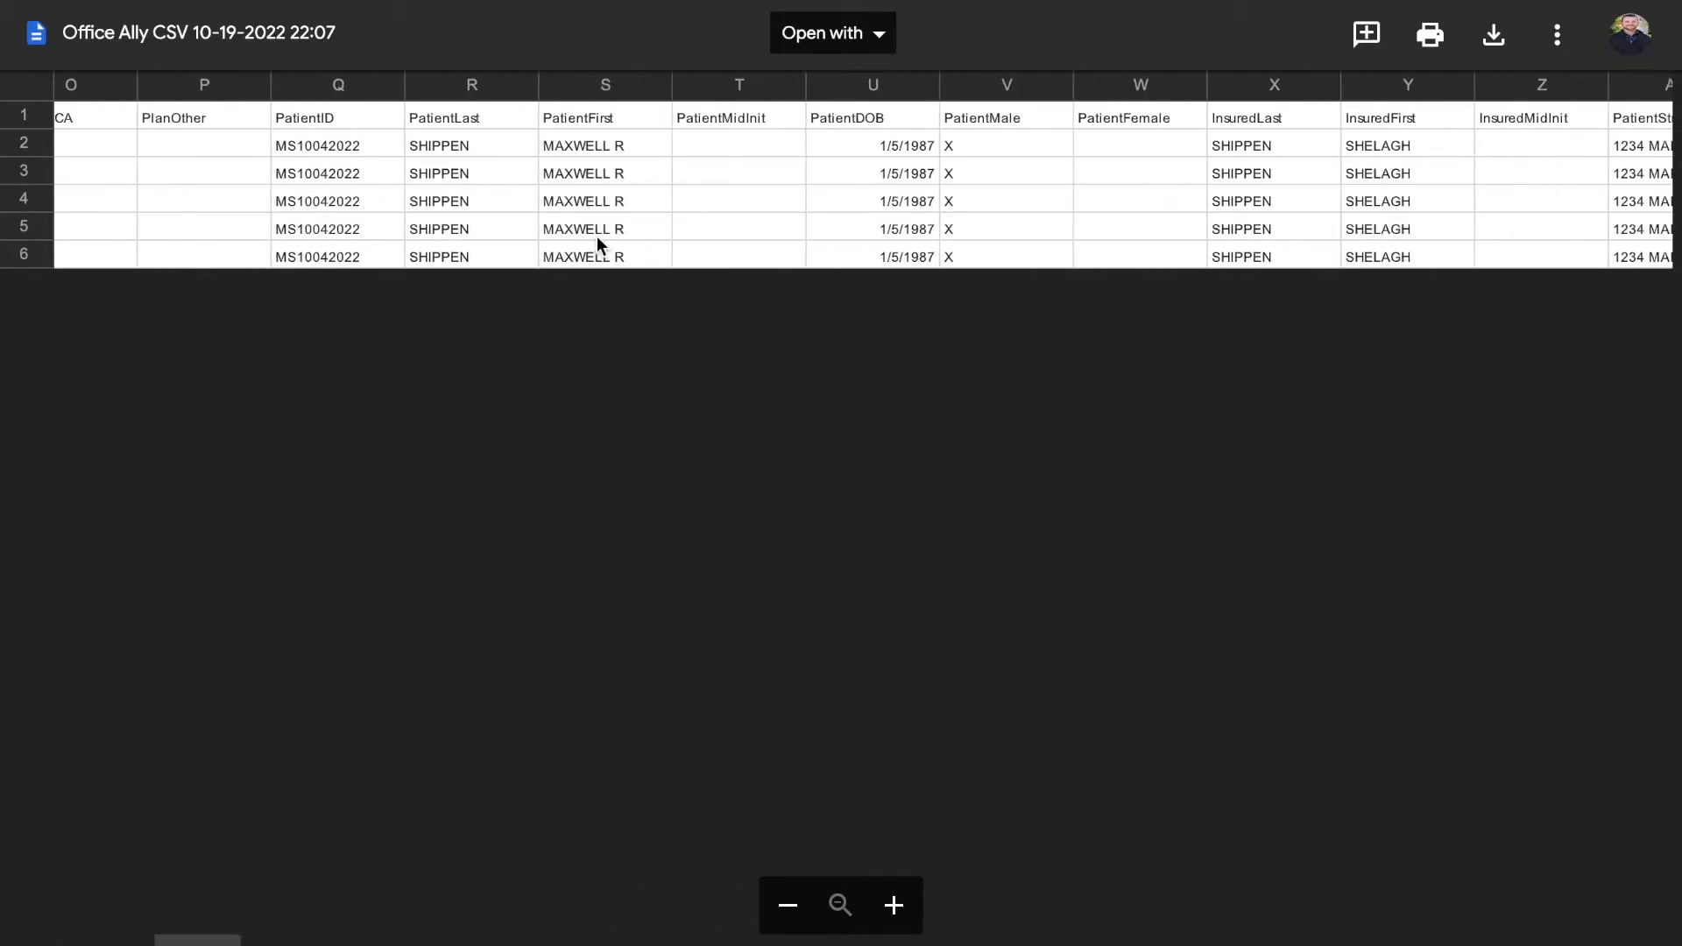
pyautogui.hotkey('ctrl', 'w')
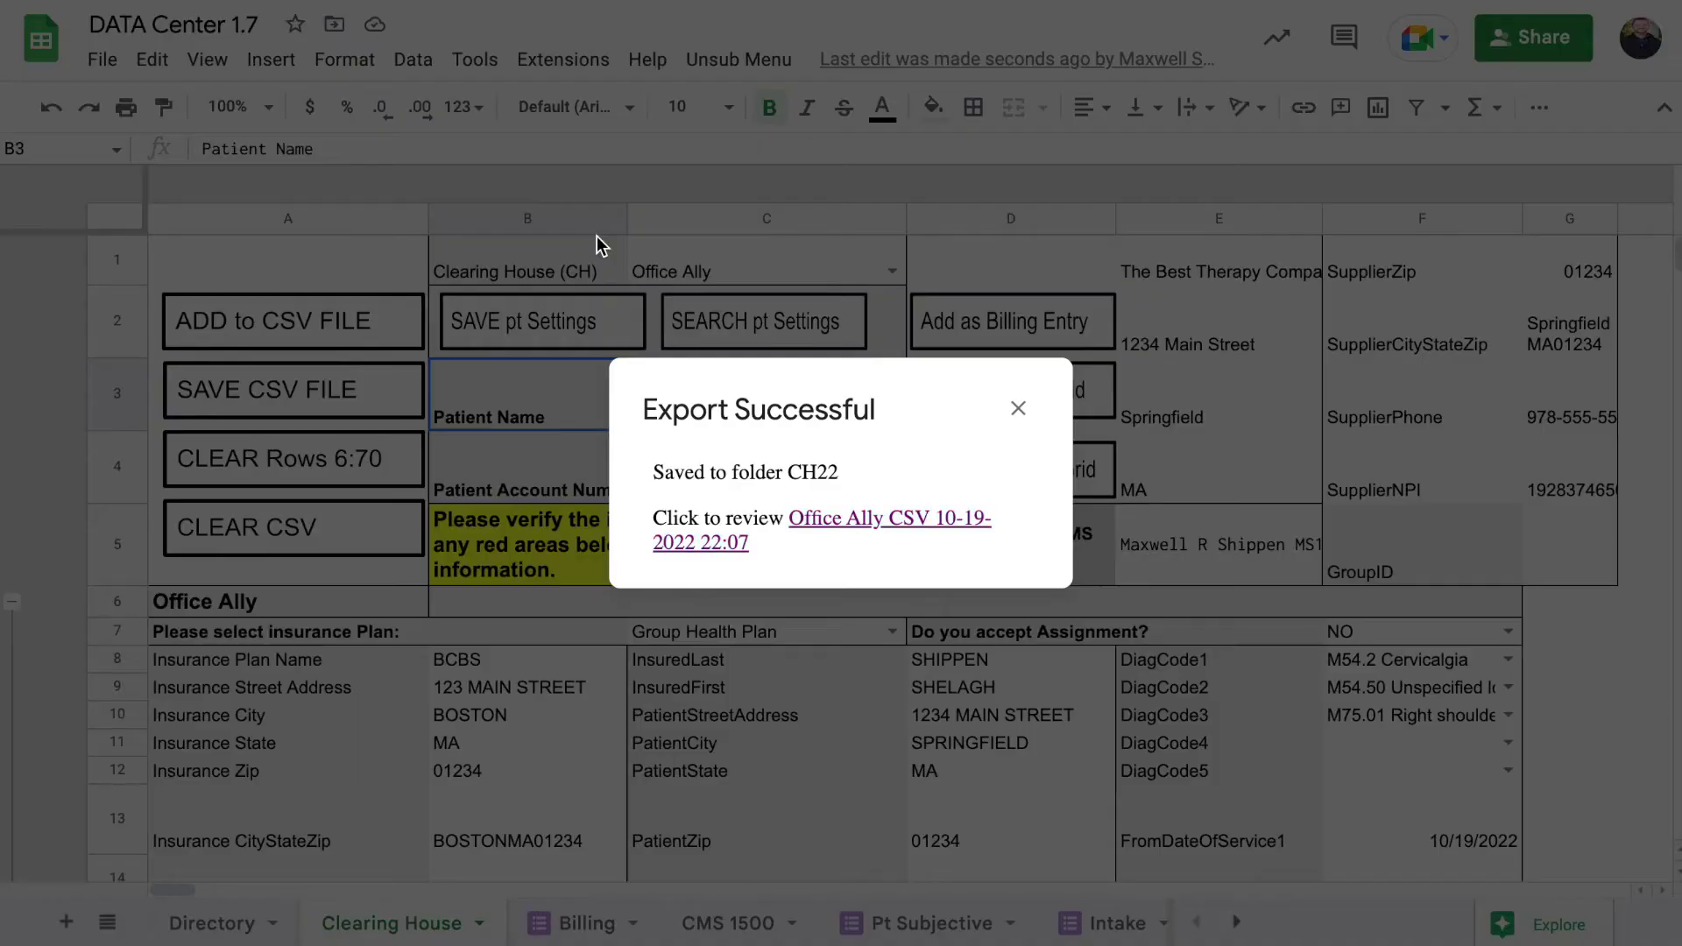
# Step: Dismiss the export confirmation and clear the claim fields in rows 6–70
pyautogui.click(1018, 409)
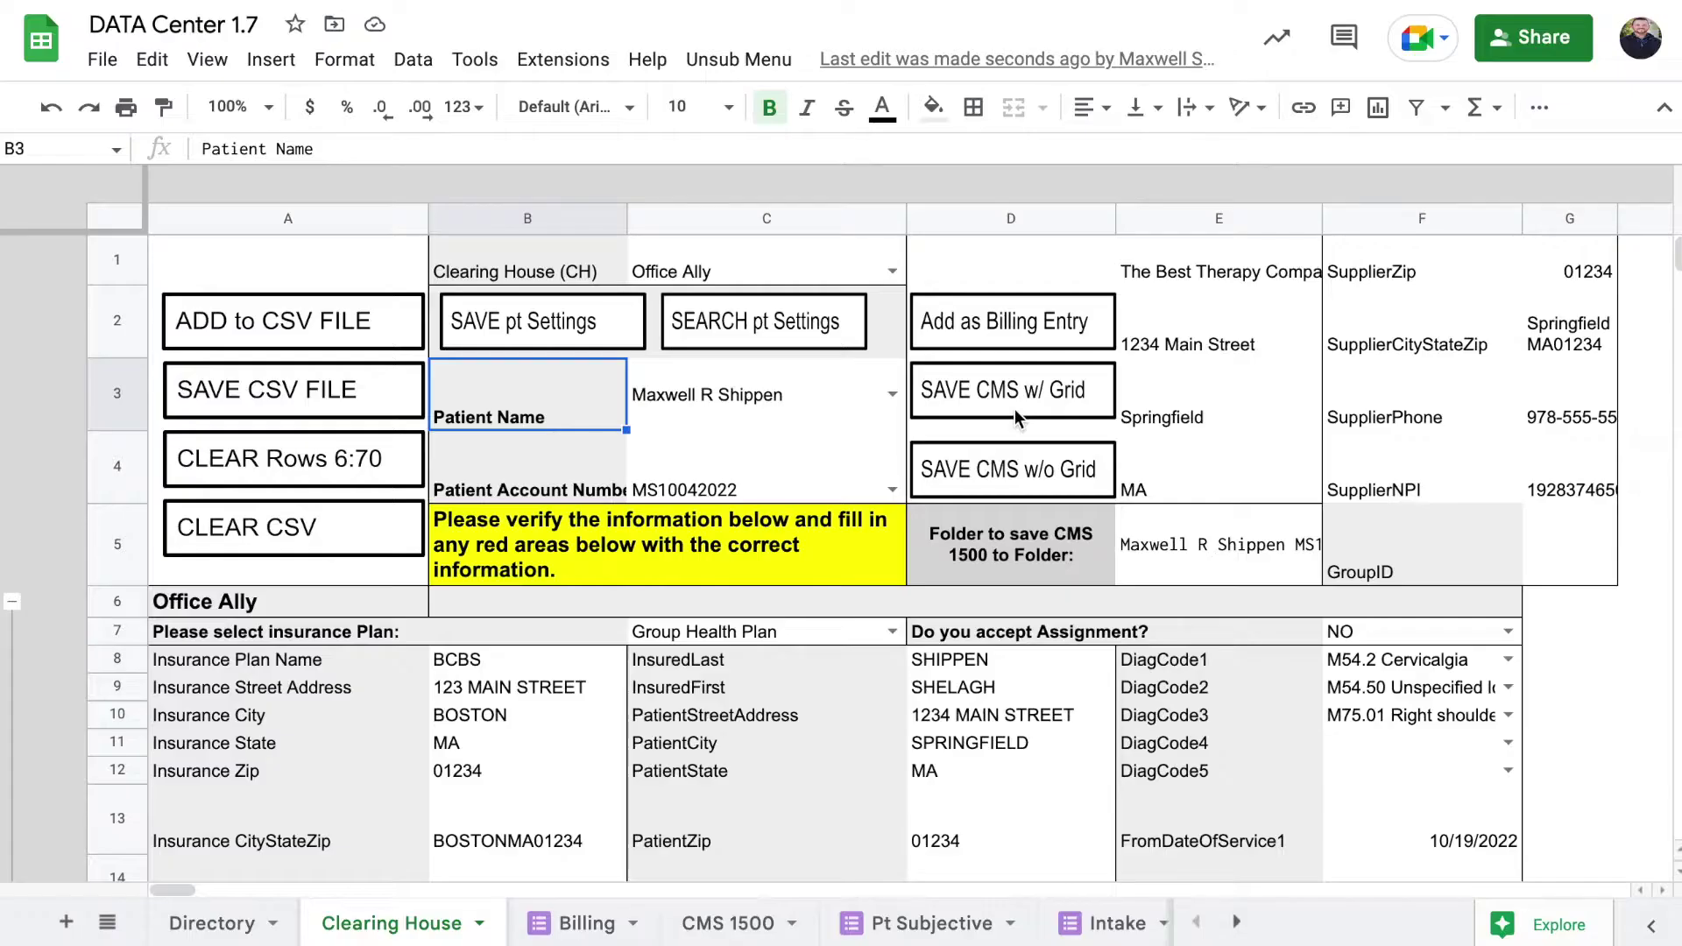
pyautogui.click(563, 453)
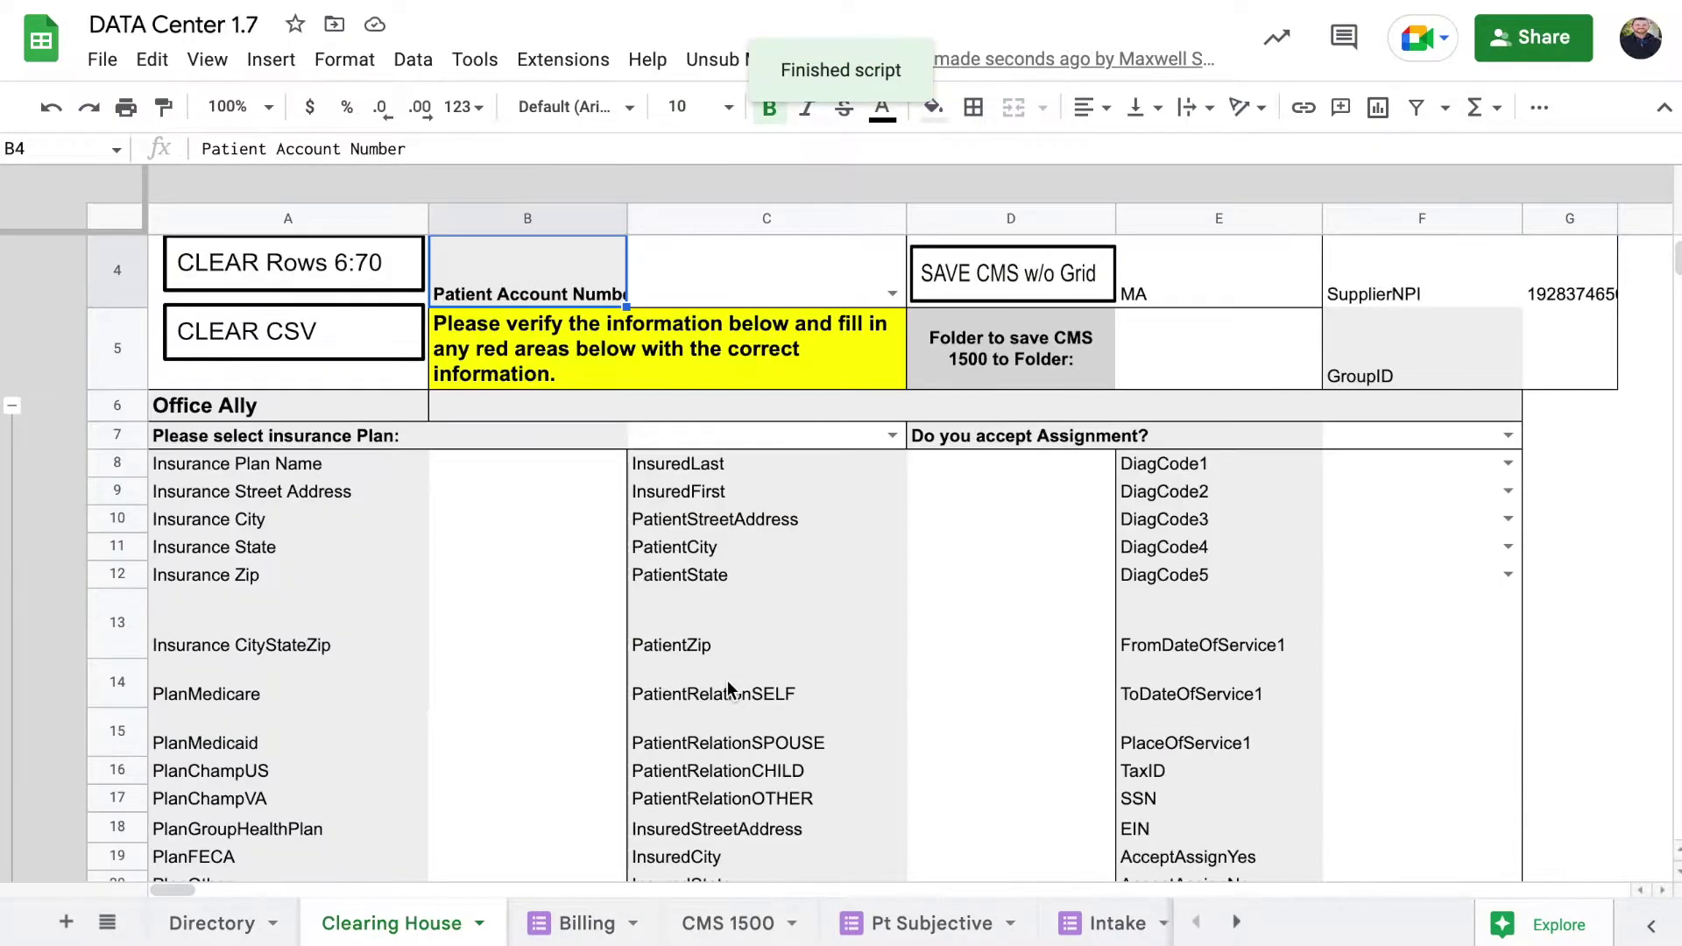
pyautogui.scroll(-7, 727, 680)
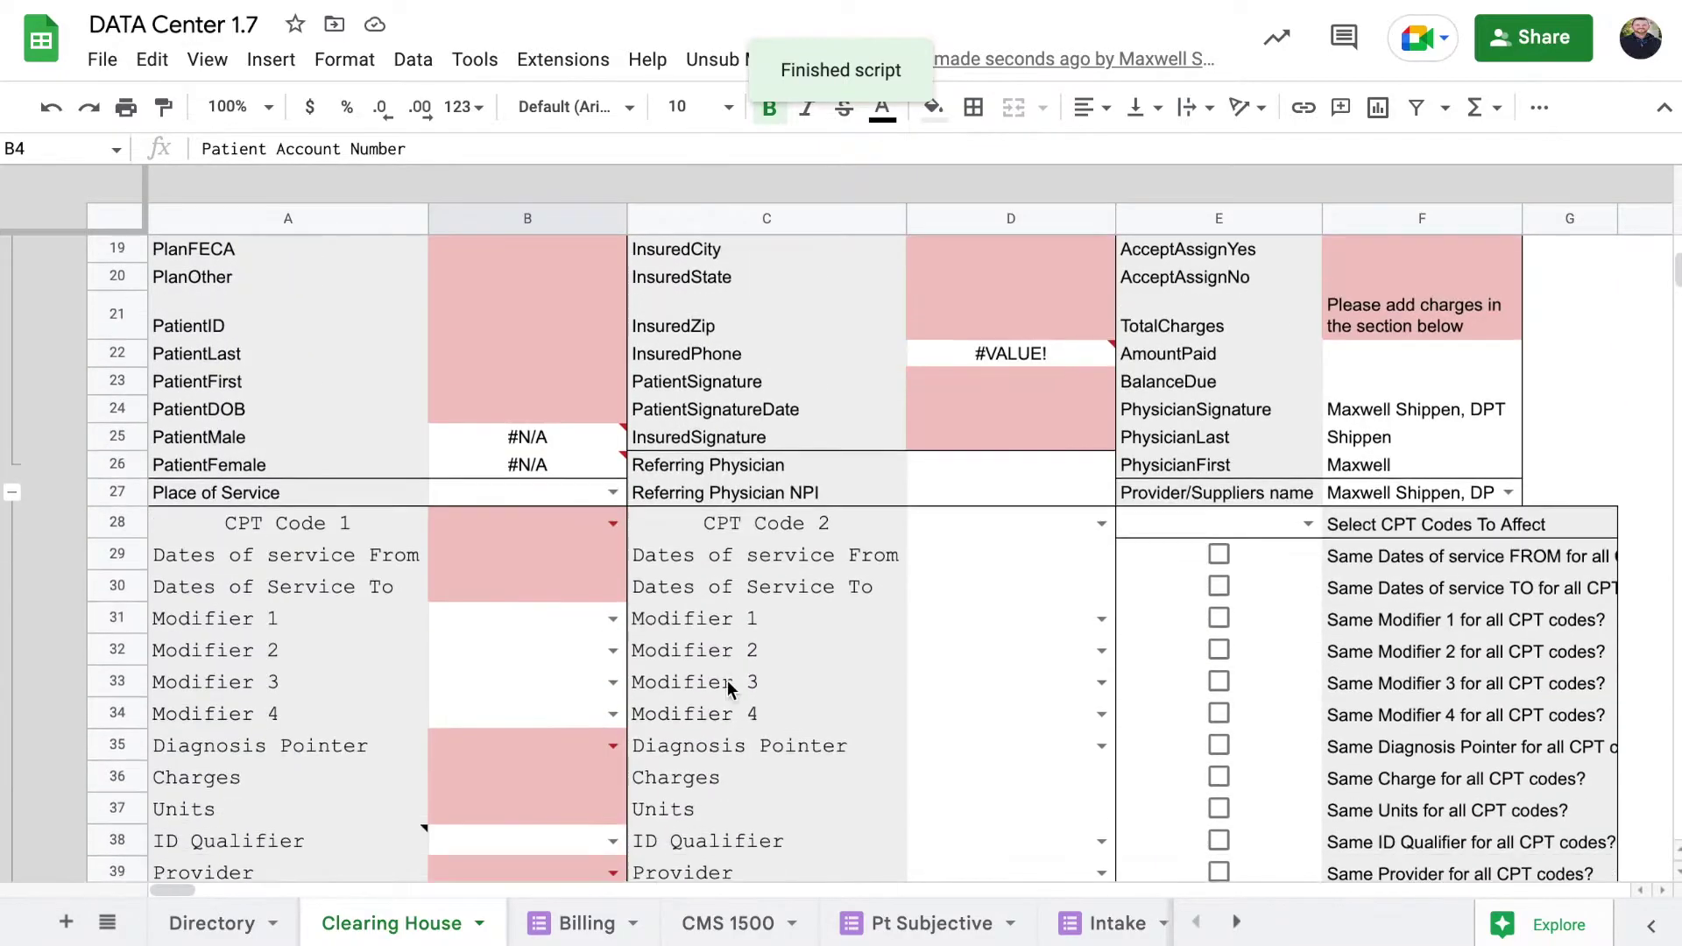
pyautogui.scroll(-15, 727, 680)
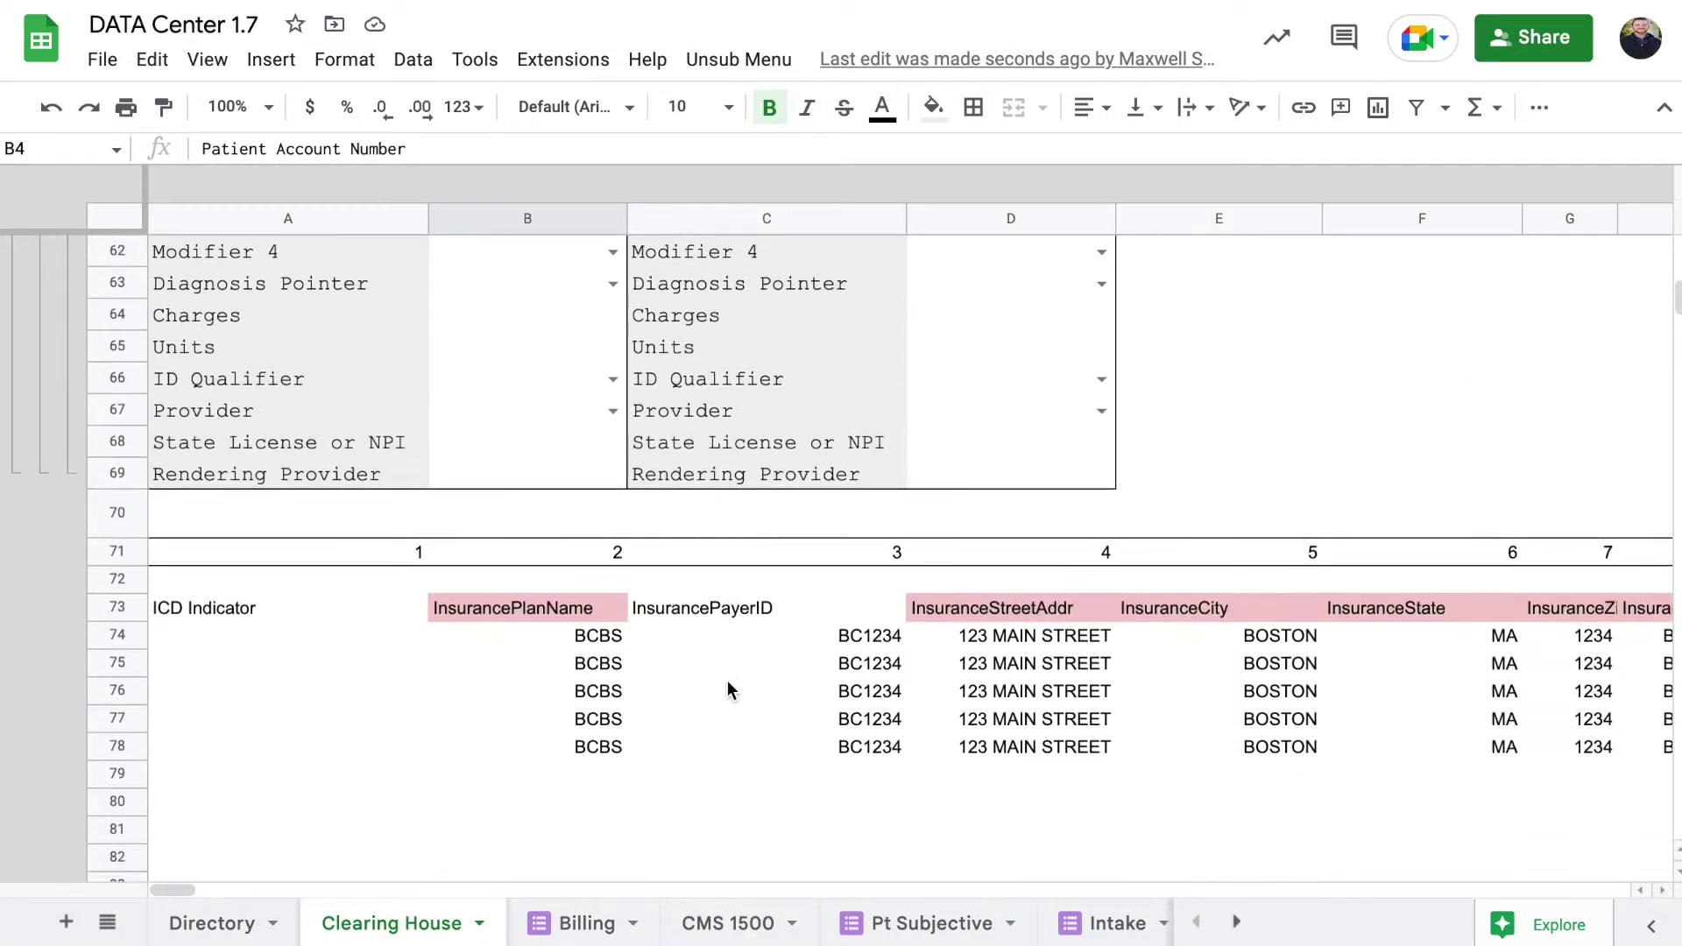
pyautogui.scroll(-2, 727, 680)
pyautogui.scroll(20, 731, 606)
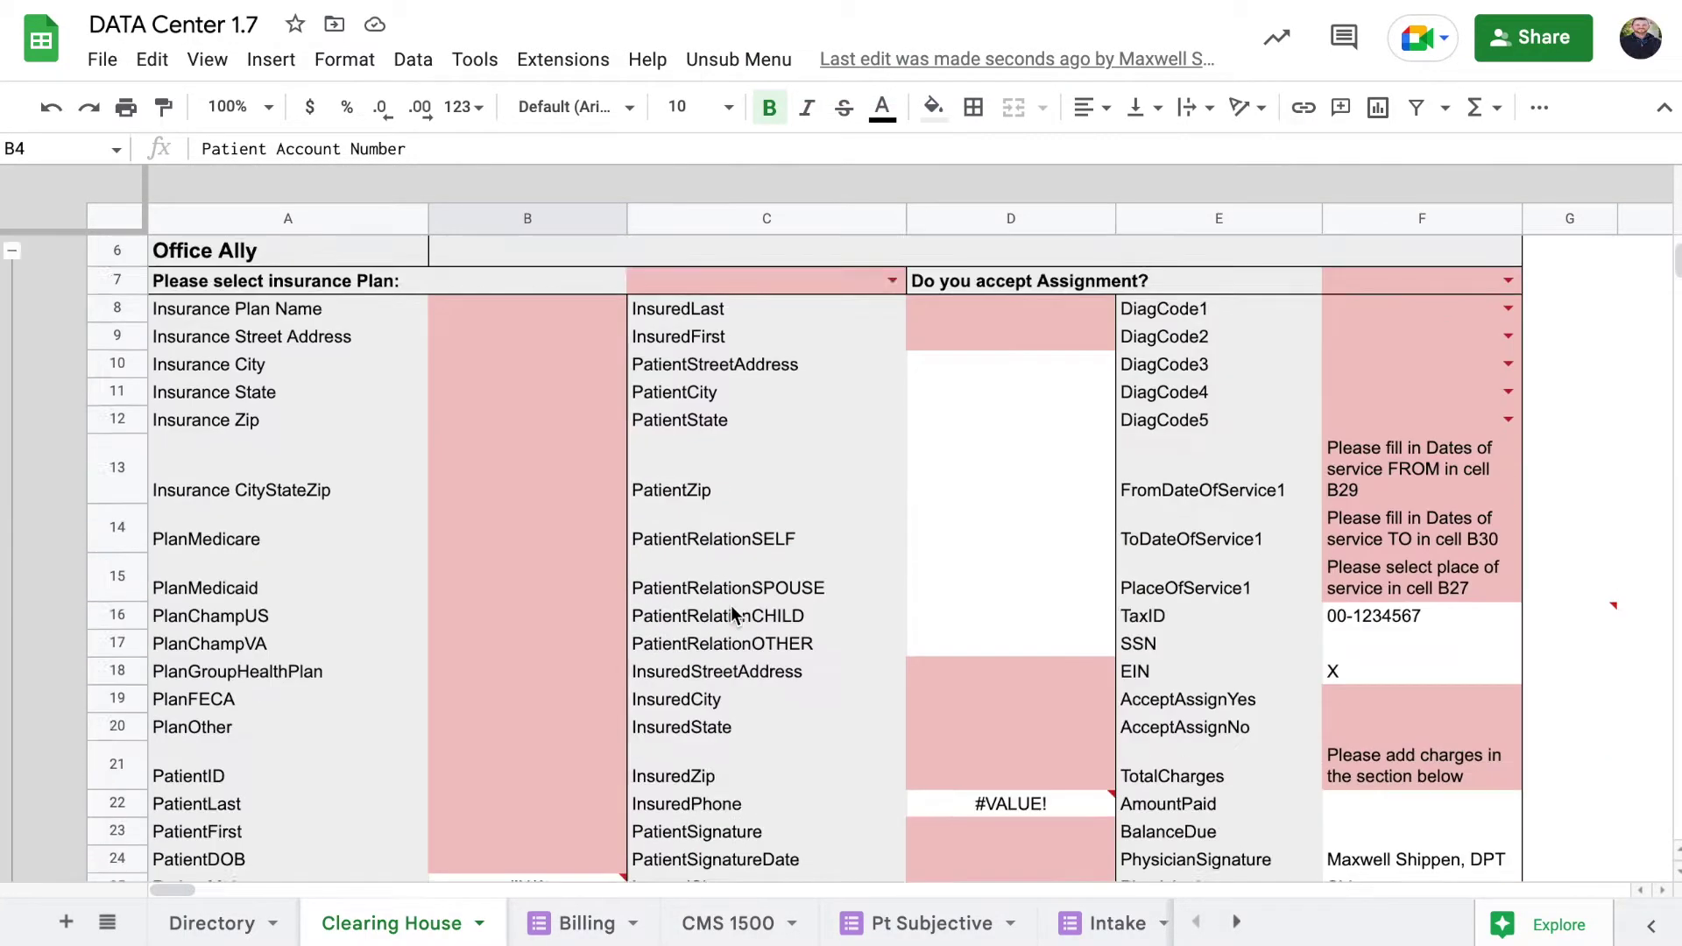
pyautogui.scroll(-20, 731, 607)
# Step: Check the exported rows B74–B78, then clear the CSV export rows
pyautogui.click(552, 341)
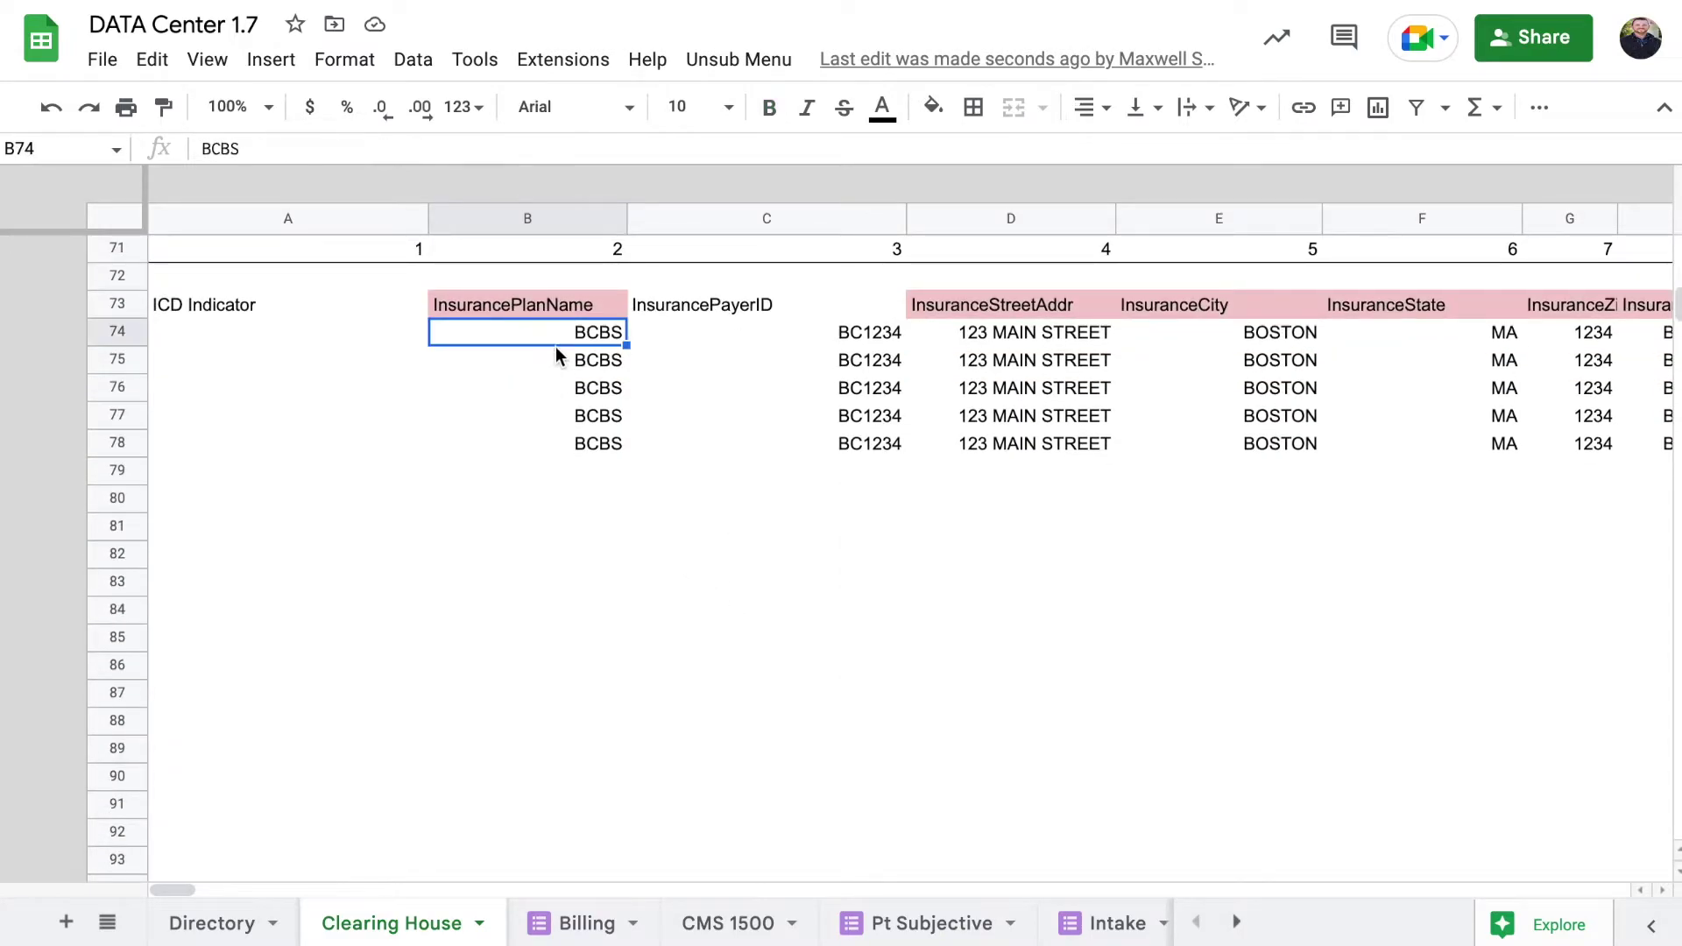
pyautogui.click(549, 445)
pyautogui.scroll(20, 550, 449)
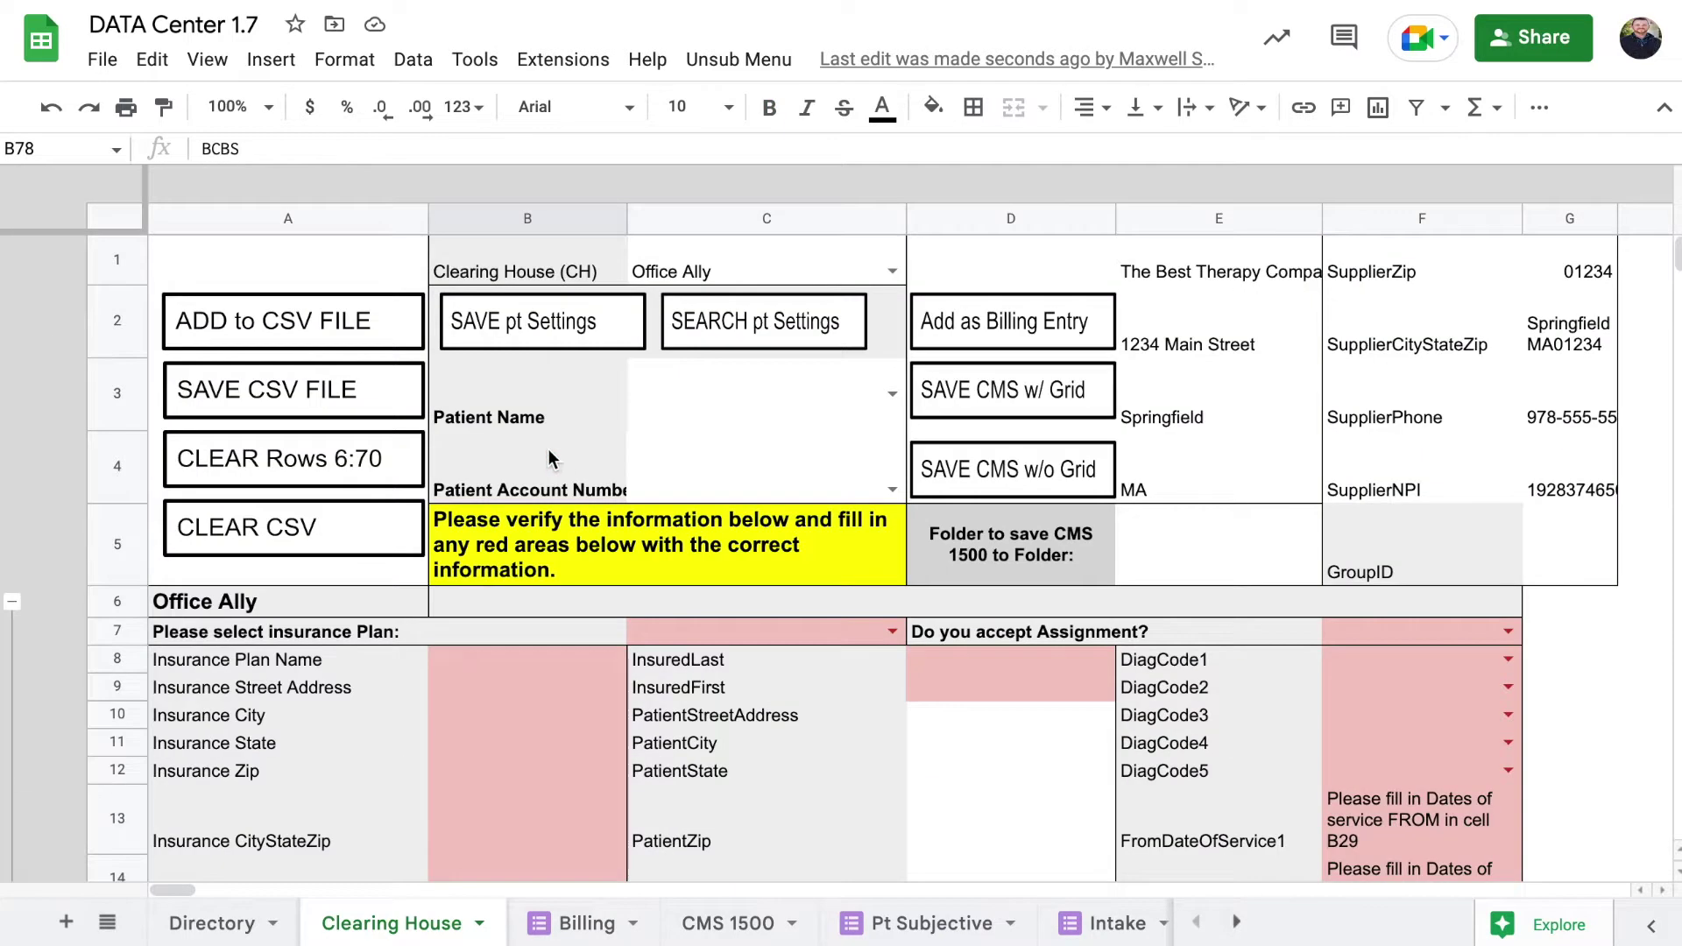
pyautogui.click(377, 533)
# Step: Undo the clearing to bring back the insurance data in rows 74–78
pyautogui.scroll(-20, 397, 522)
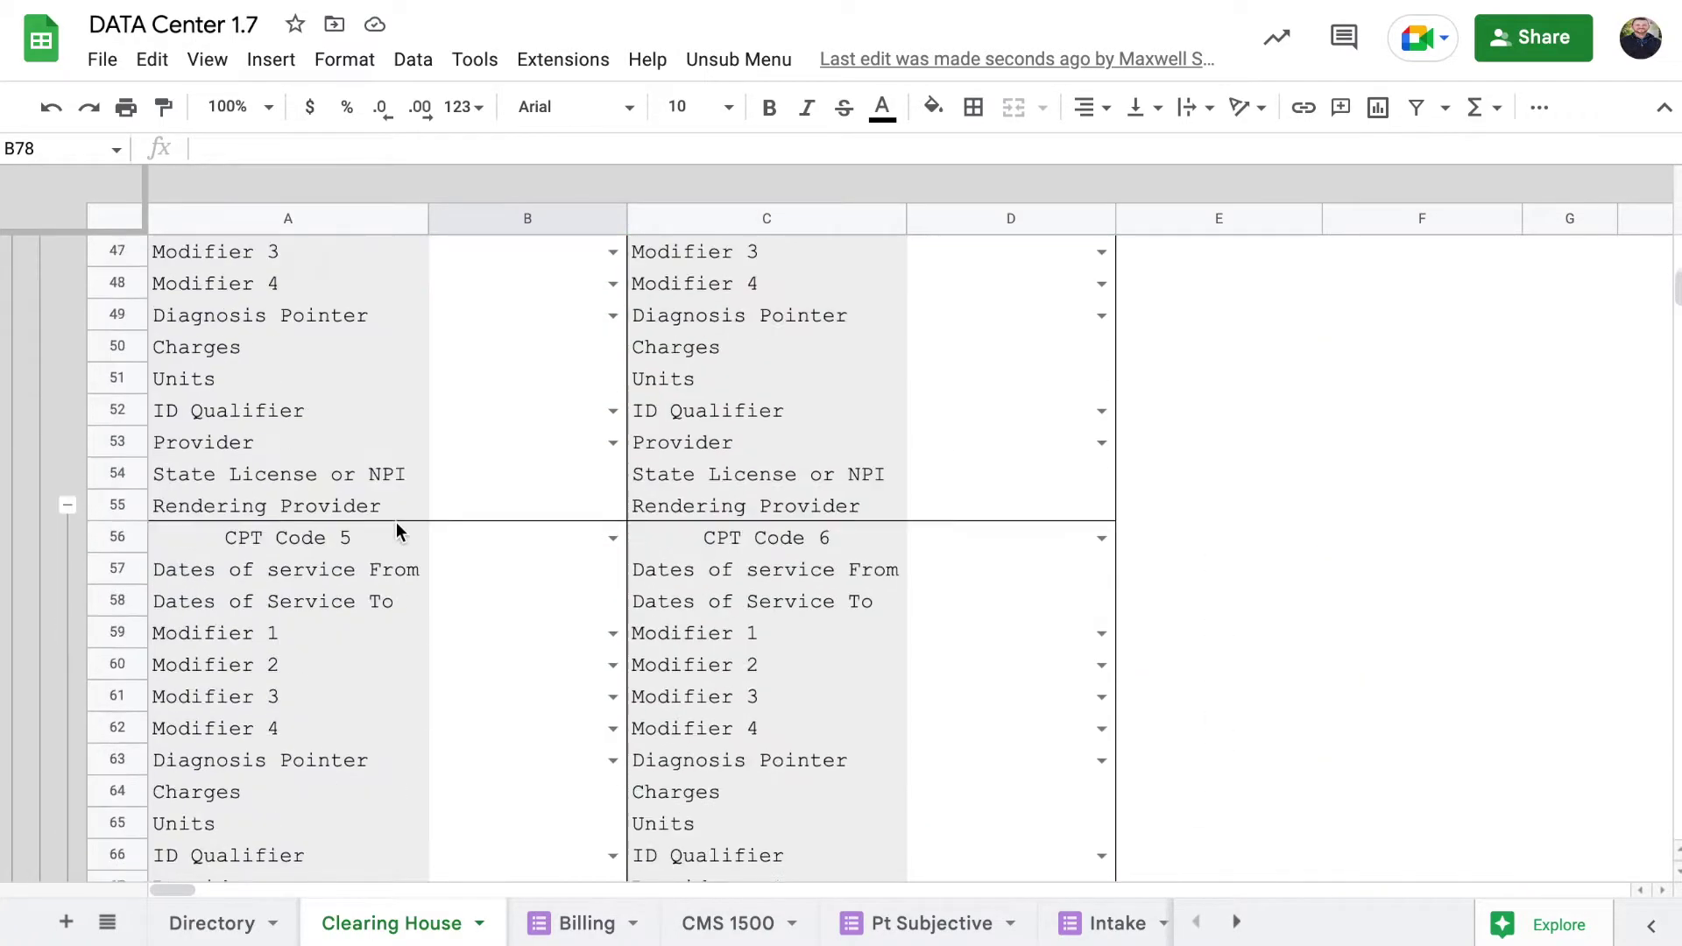
pyautogui.click(504, 386)
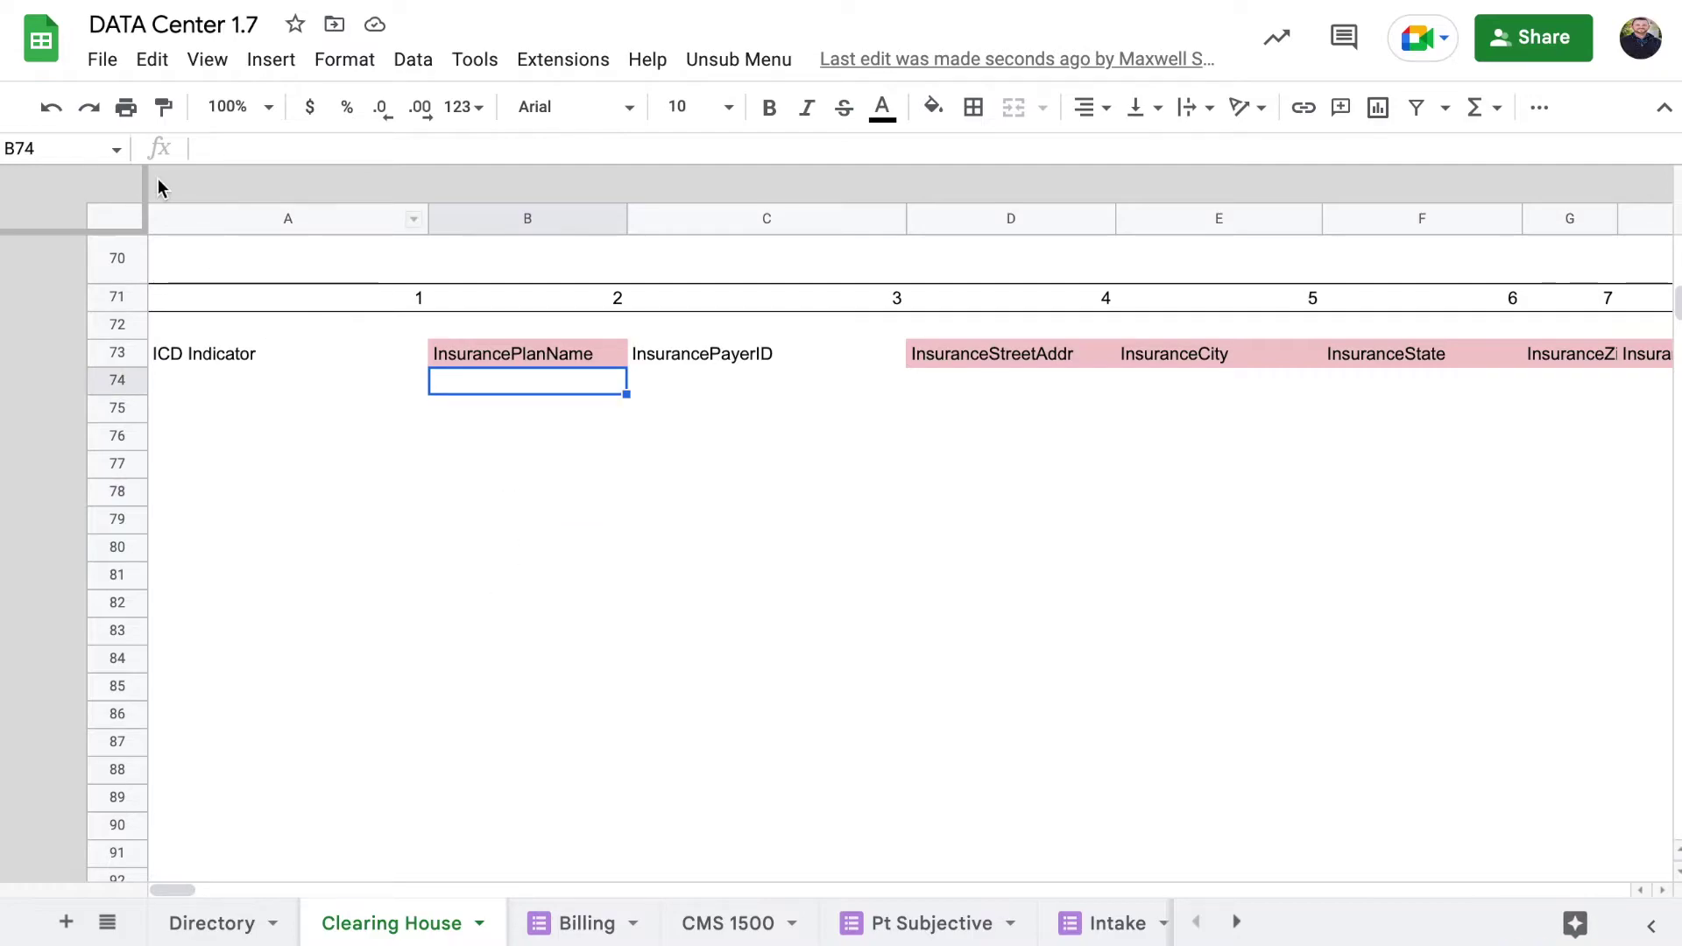
pyautogui.click(51, 108)
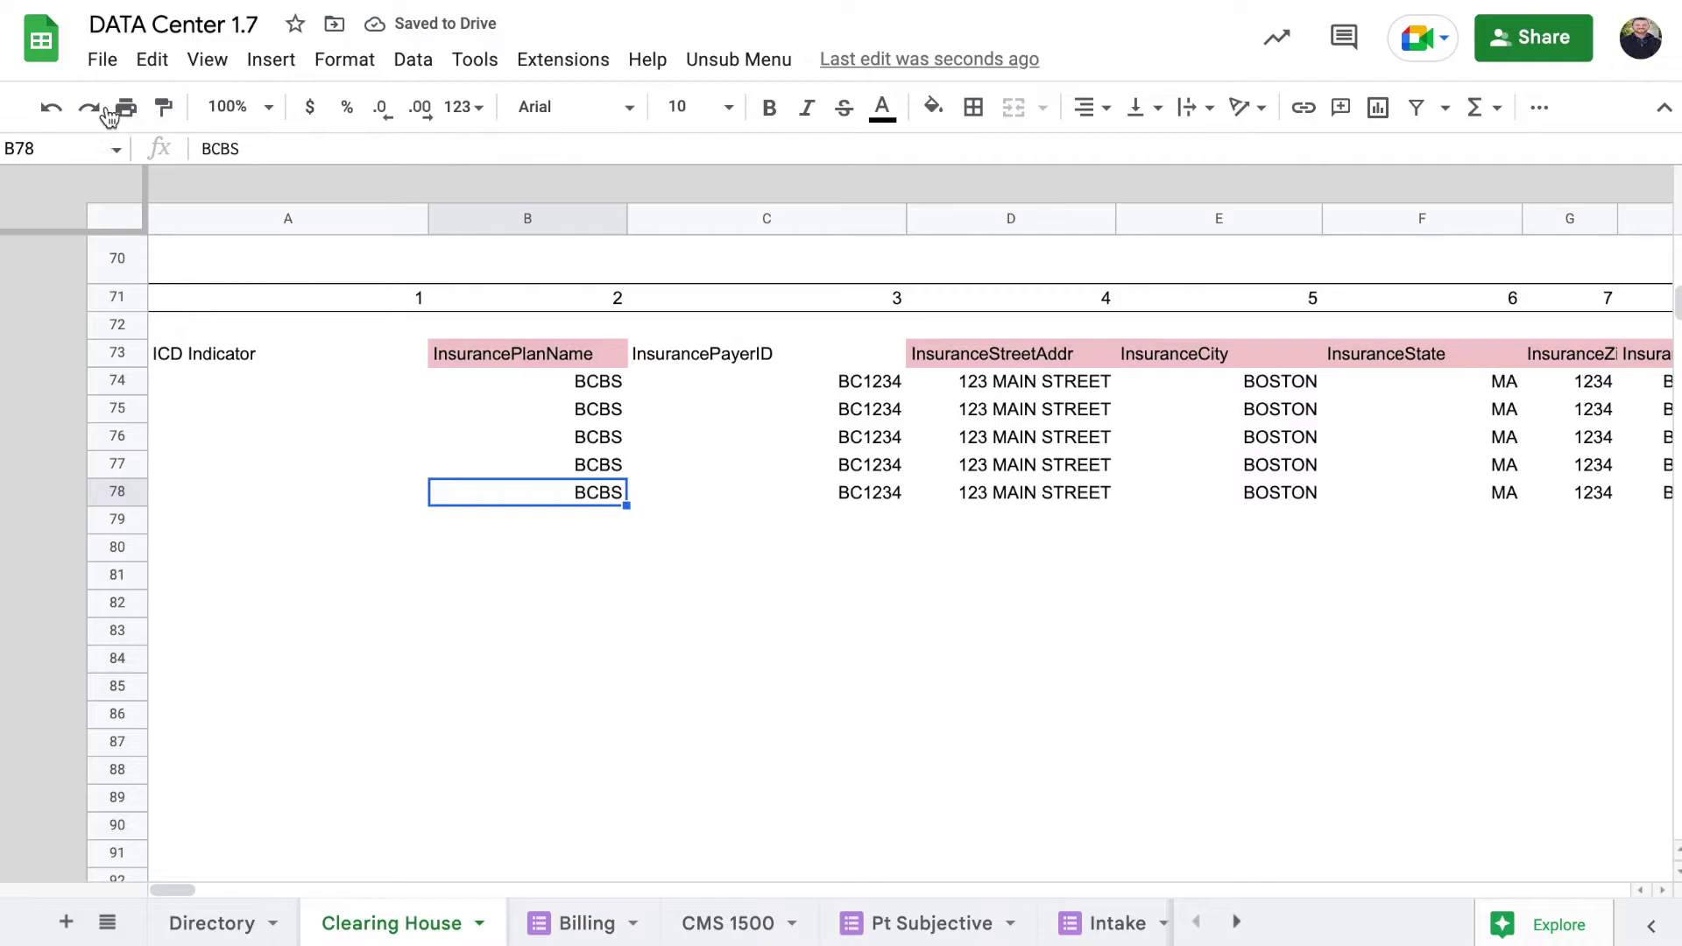
pyautogui.click(51, 107)
pyautogui.scroll(1, 780, 505)
pyautogui.scroll(20, 780, 506)
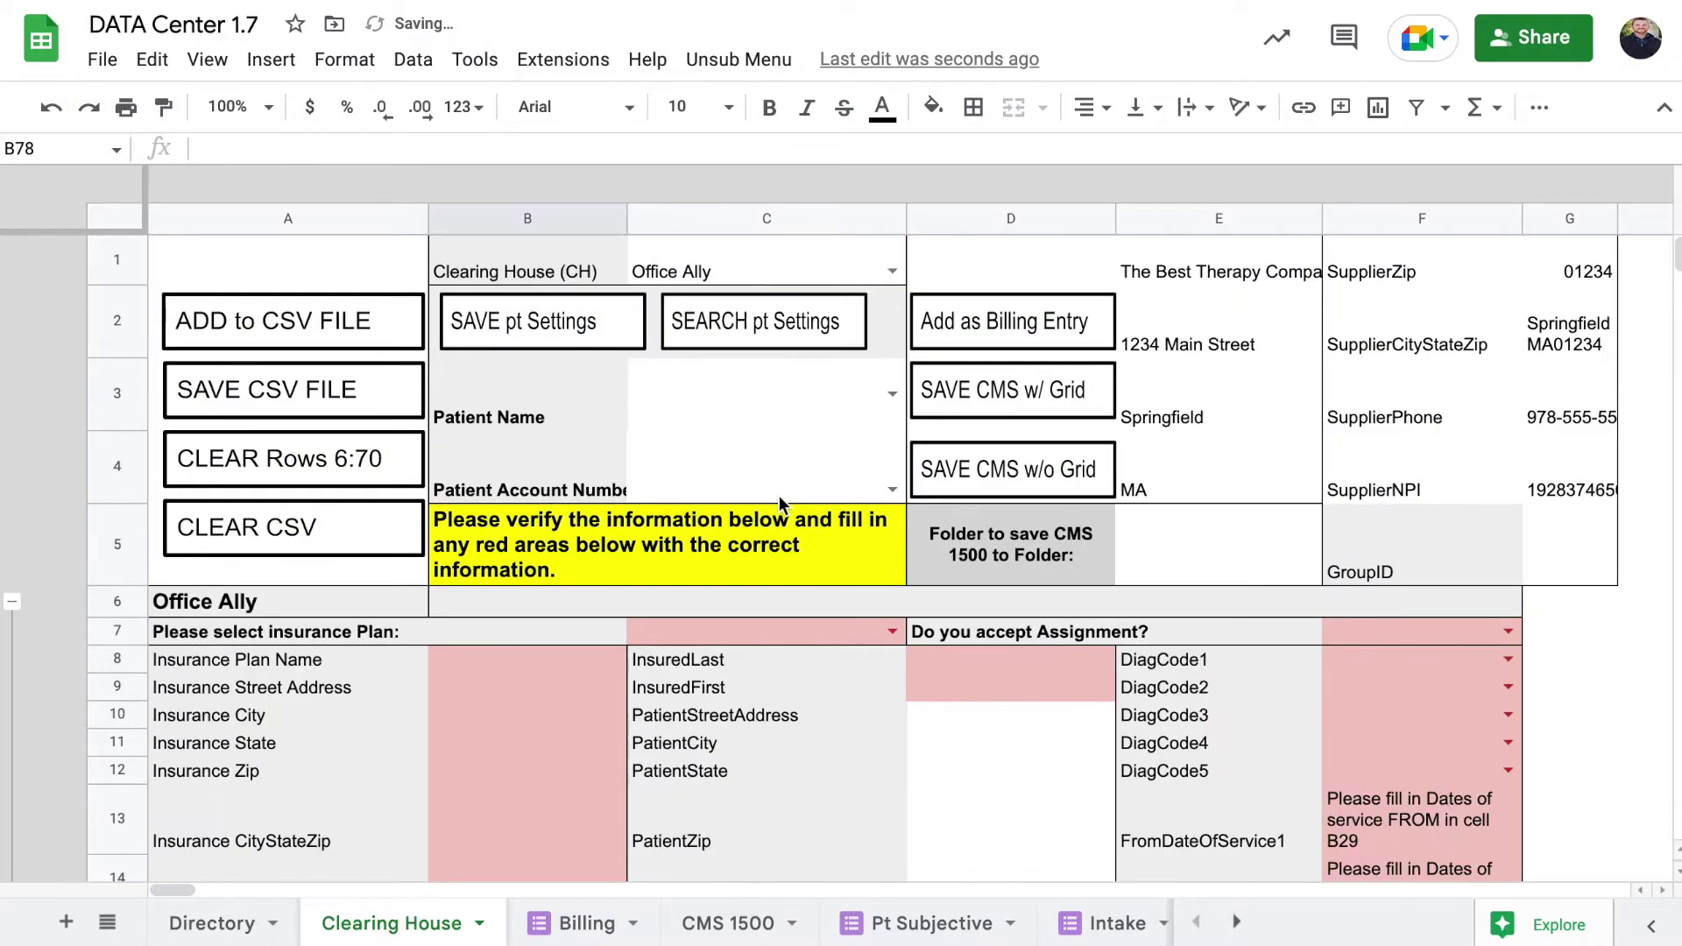
# Step: Undo further to restore the plan, assignment, diagnosis entries, patient name and account number
pyautogui.click(51, 107)
pyautogui.scroll(3, 701, 420)
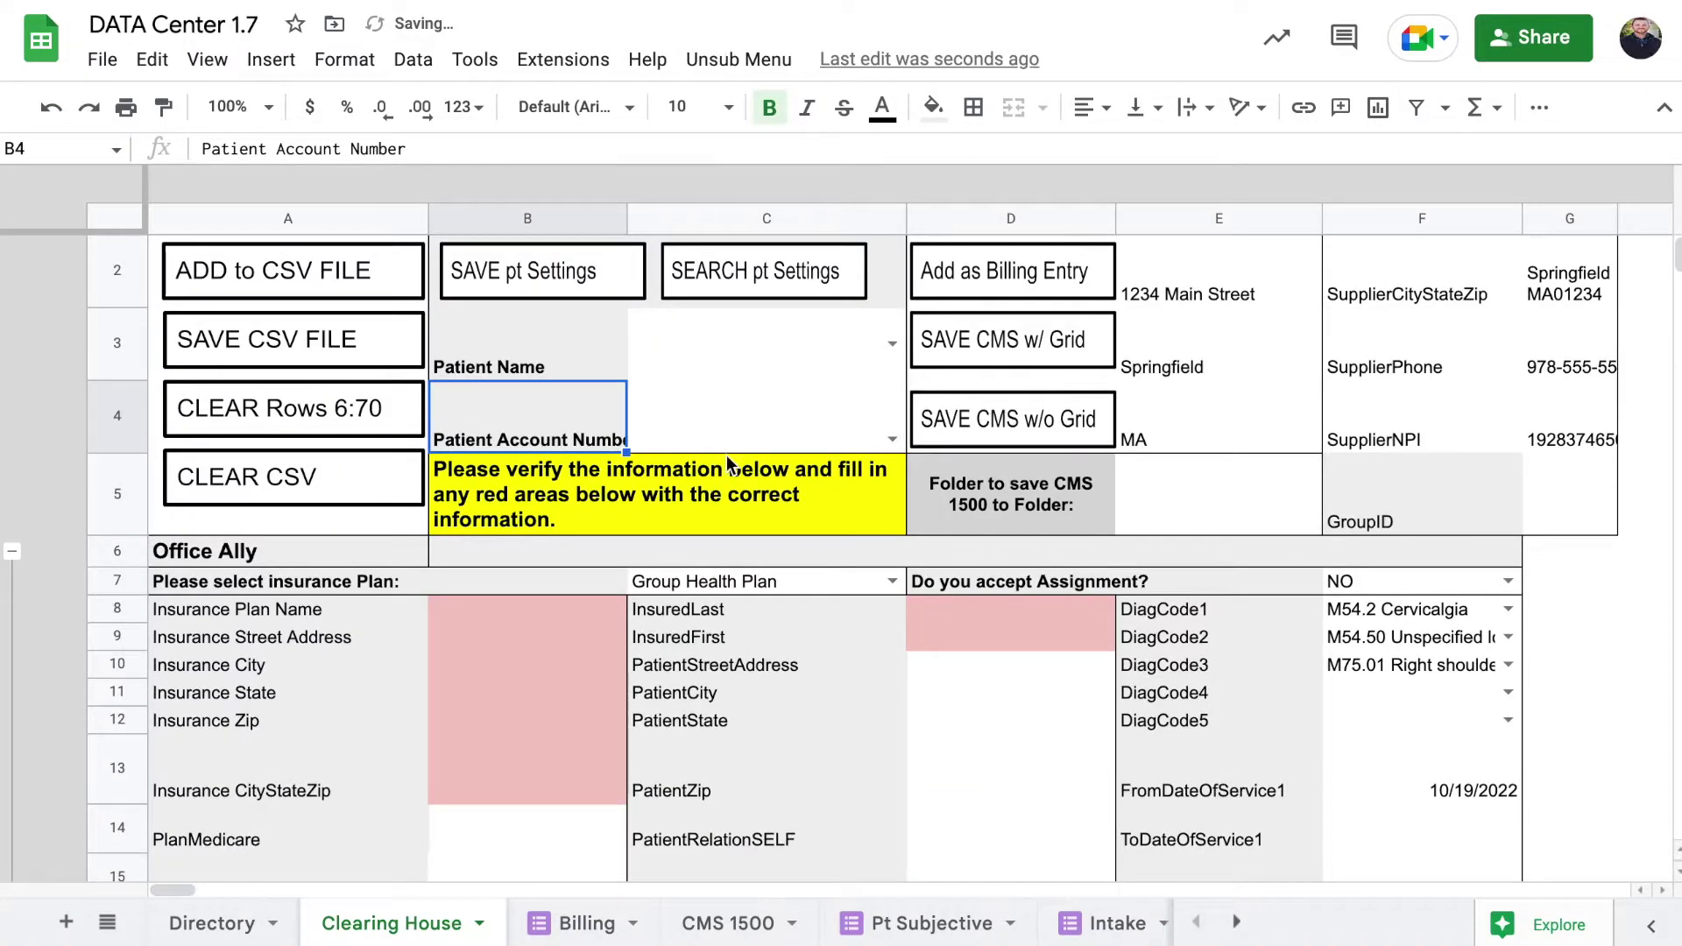
pyautogui.click(51, 107)
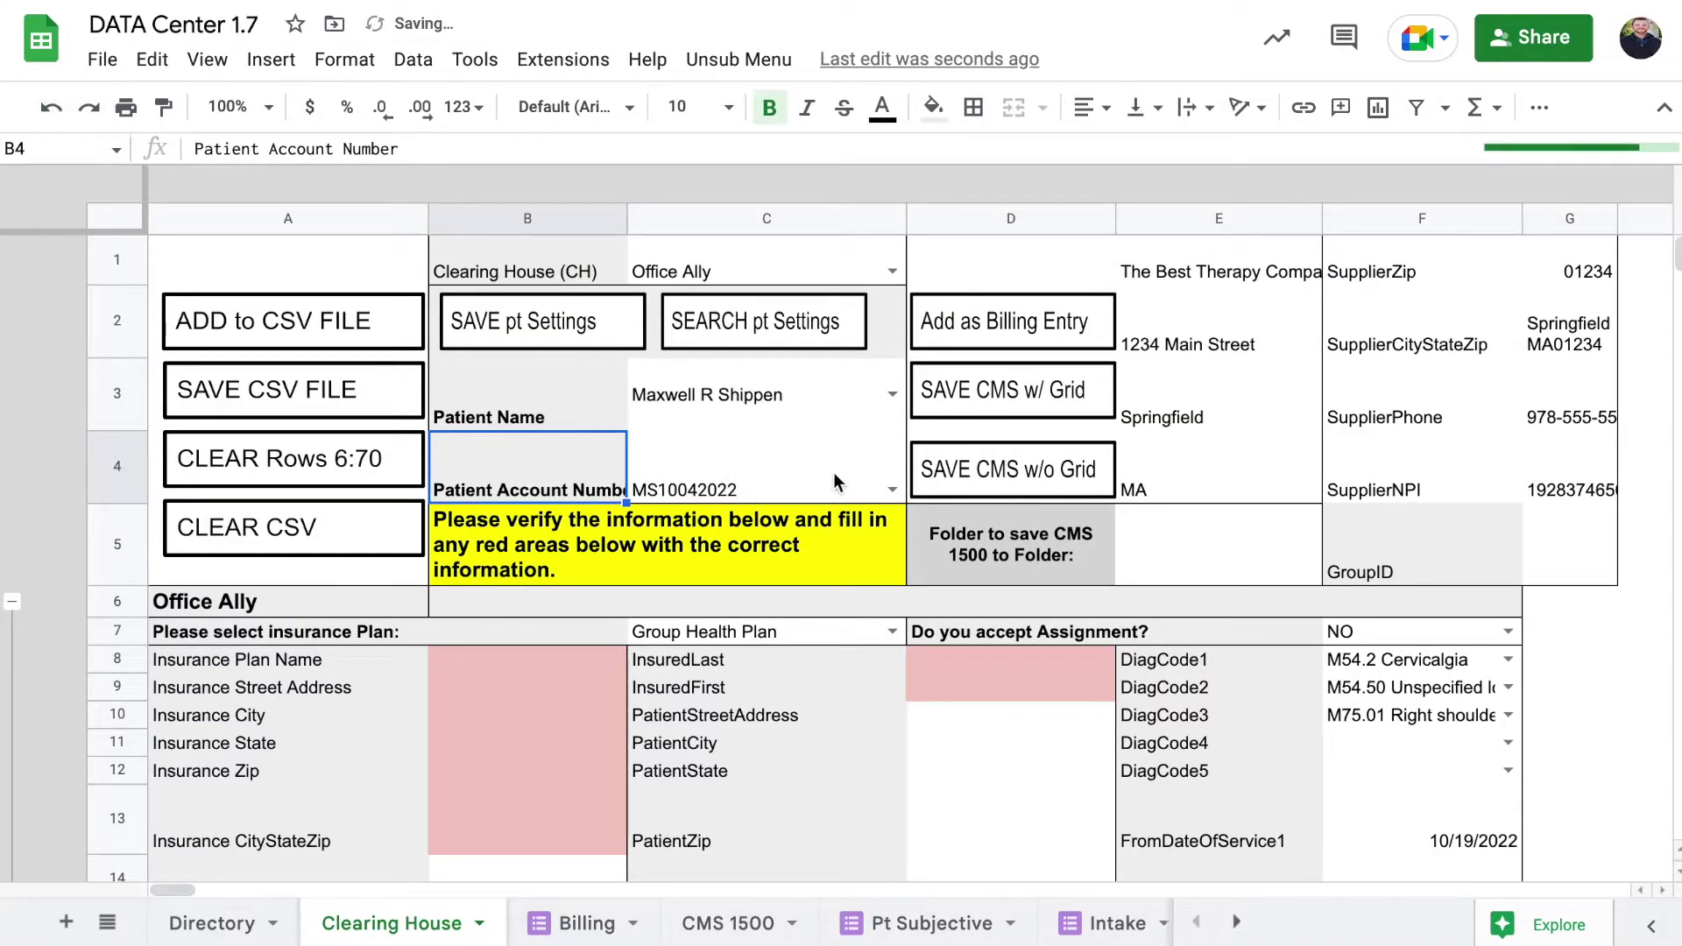
pyautogui.scroll(-10, 761, 643)
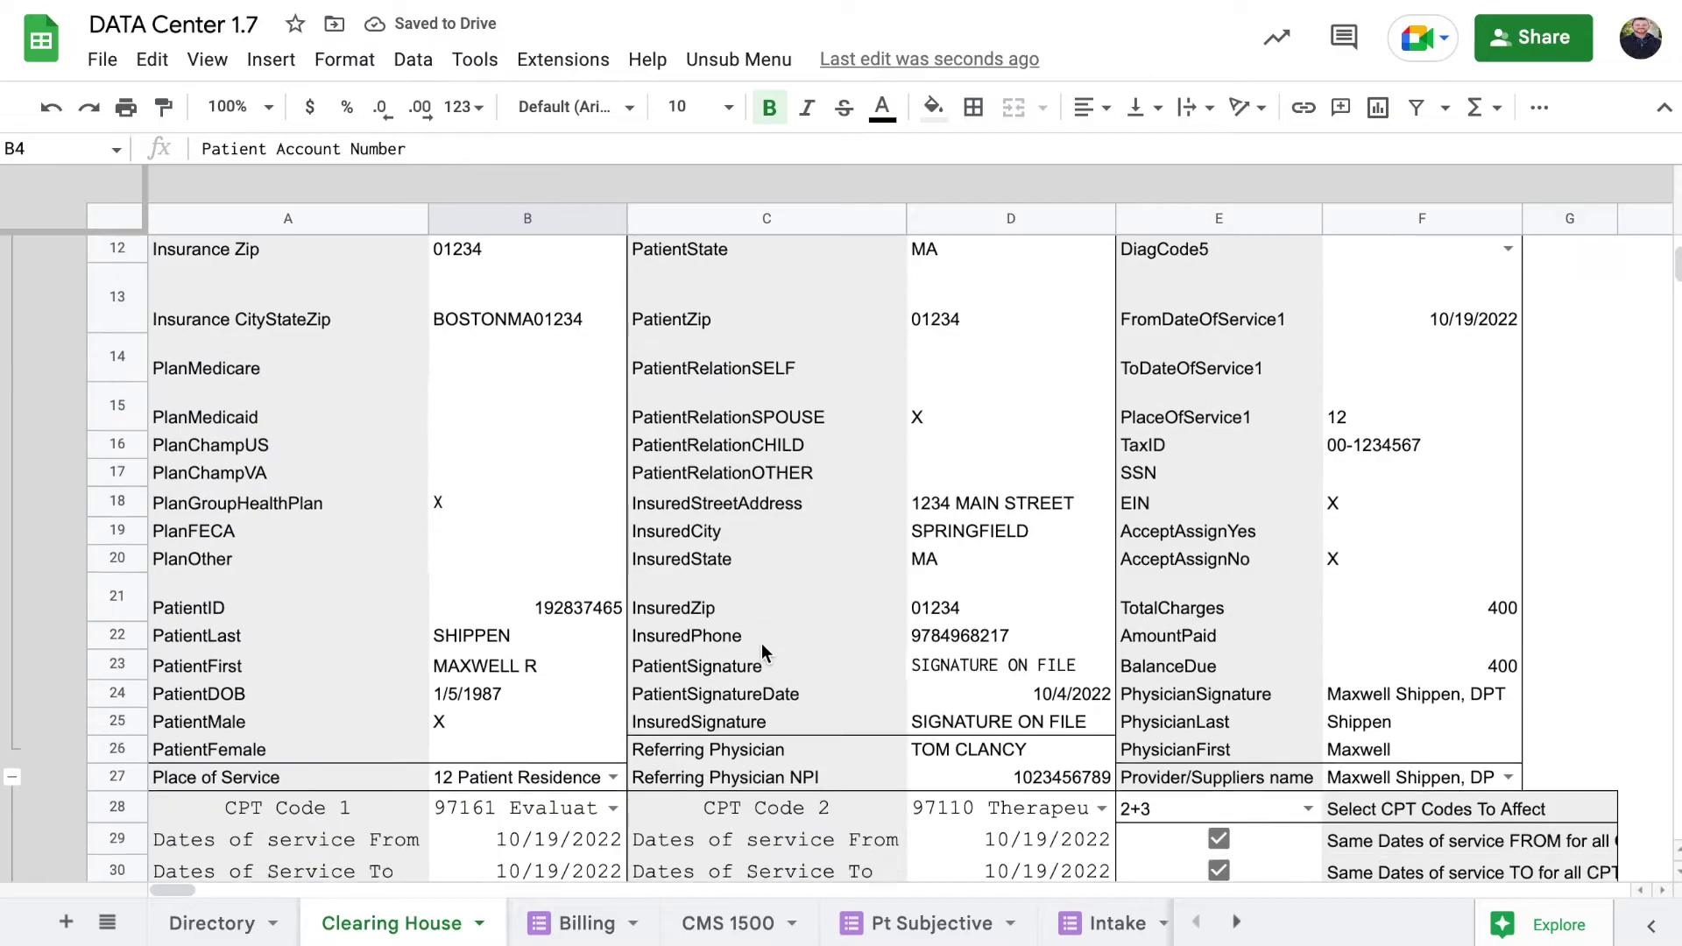
pyautogui.scroll(-10, 760, 643)
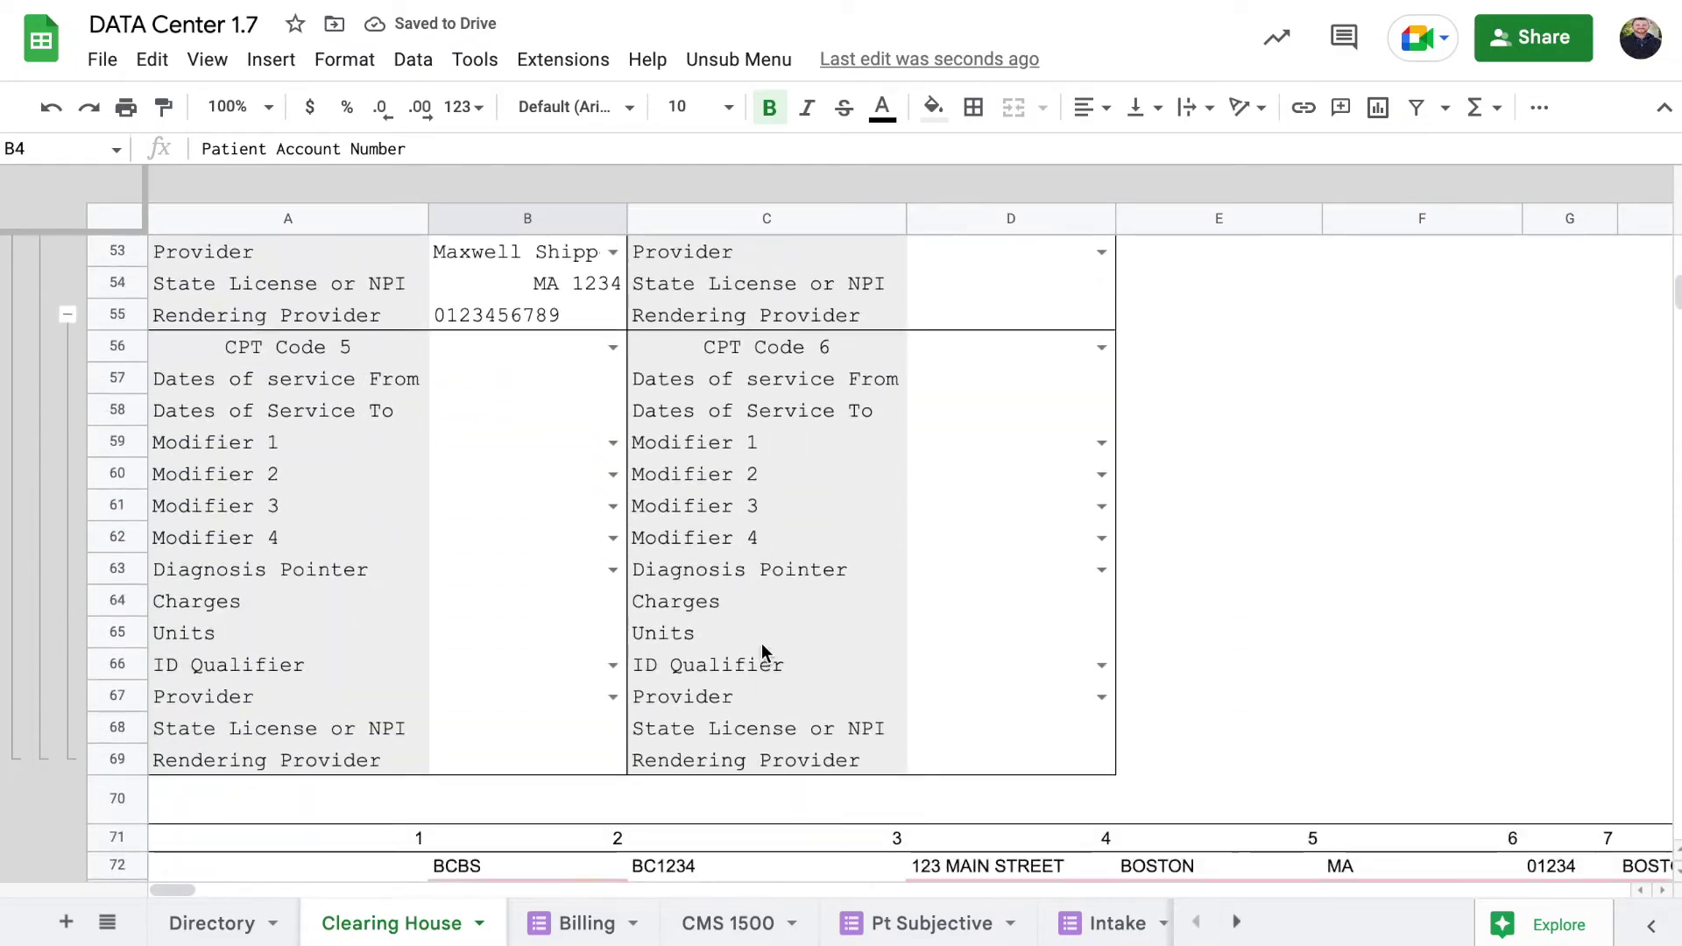
pyautogui.scroll(4, 760, 643)
pyautogui.scroll(15, 760, 643)
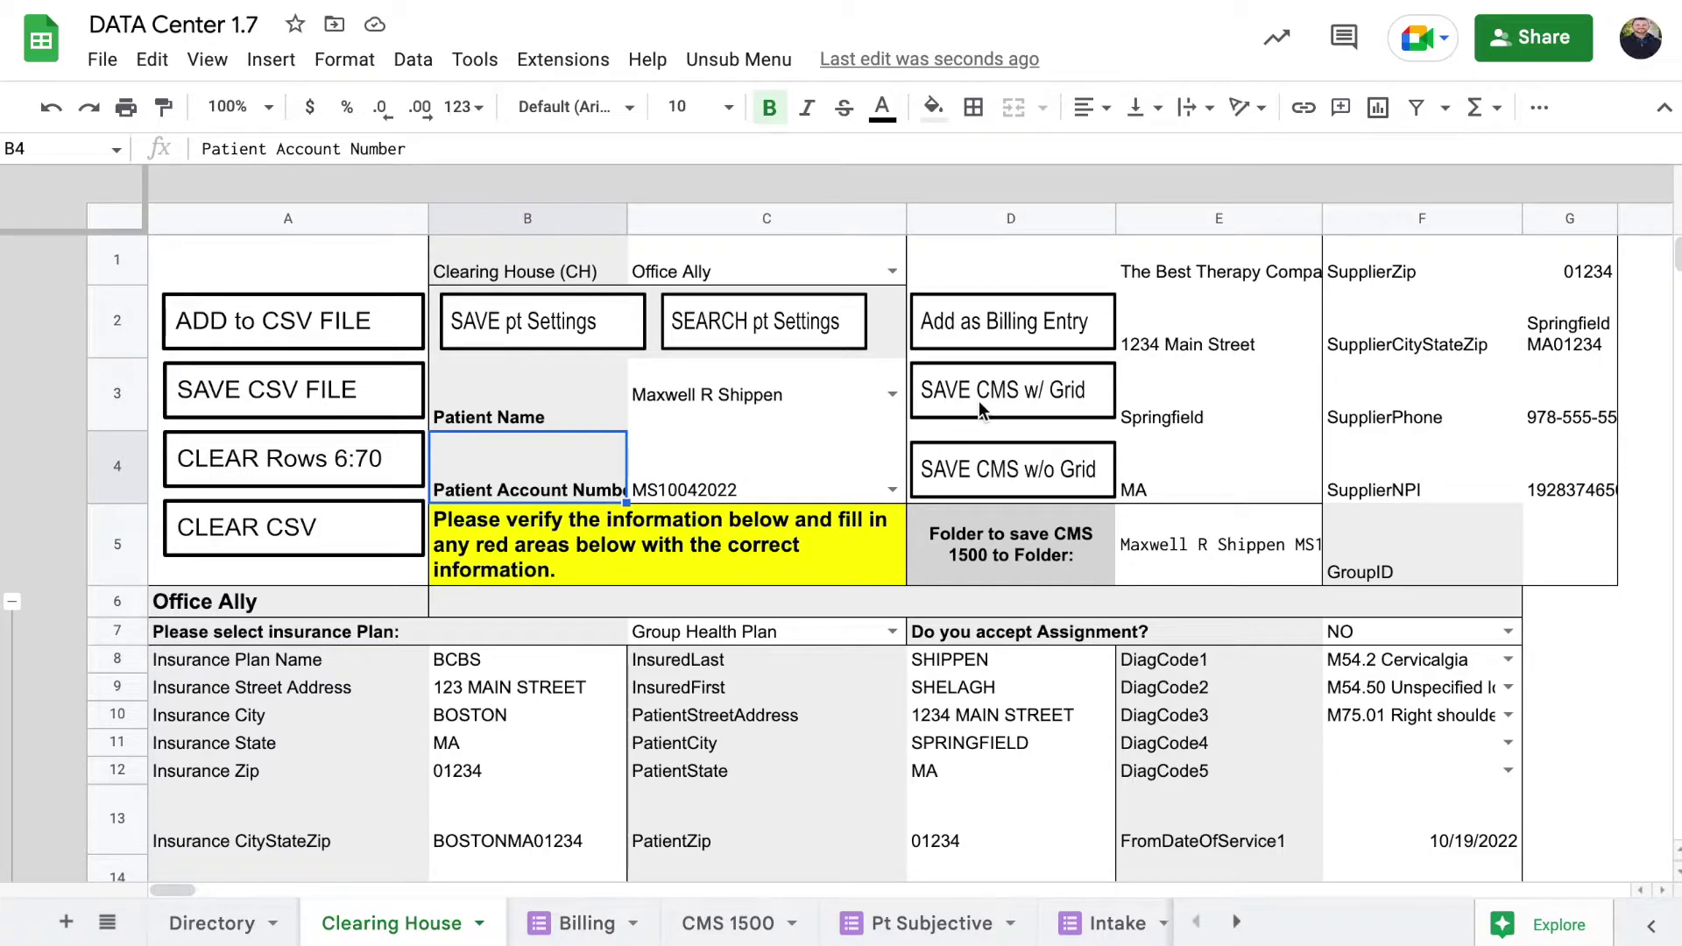
# Step: Save the claim as a CMS 1500 with grid to the patient's folder and dismiss the confirmation
pyautogui.click(1008, 406)
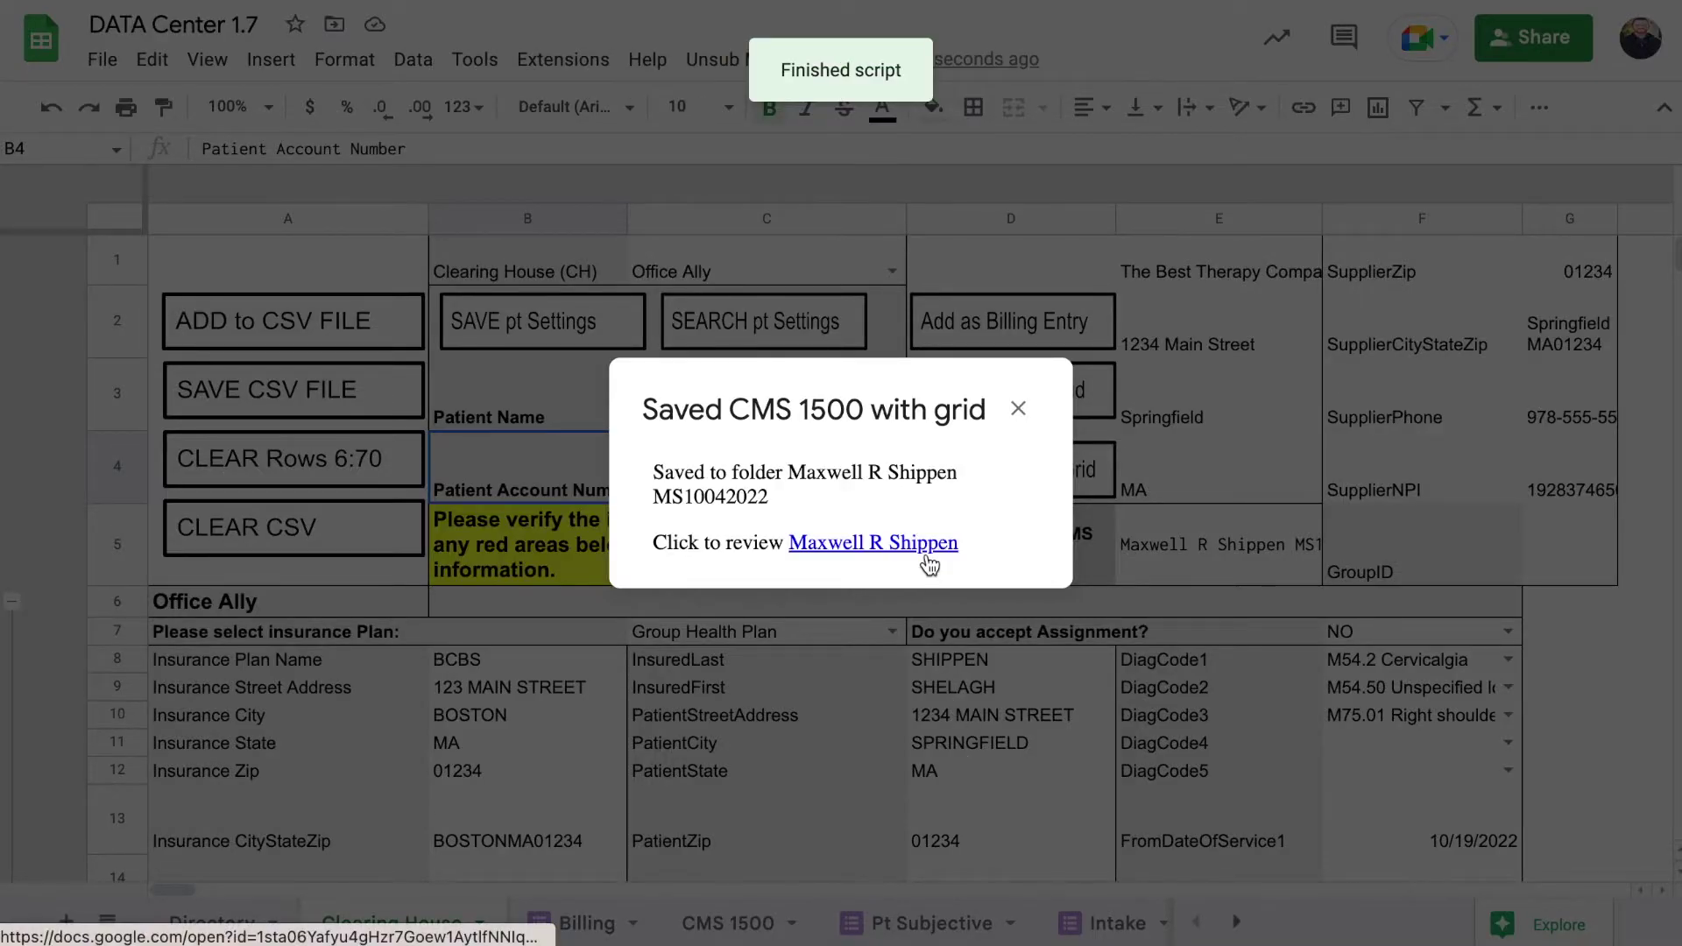
pyautogui.moveTo(789, 471); pyautogui.dragTo(844, 496)
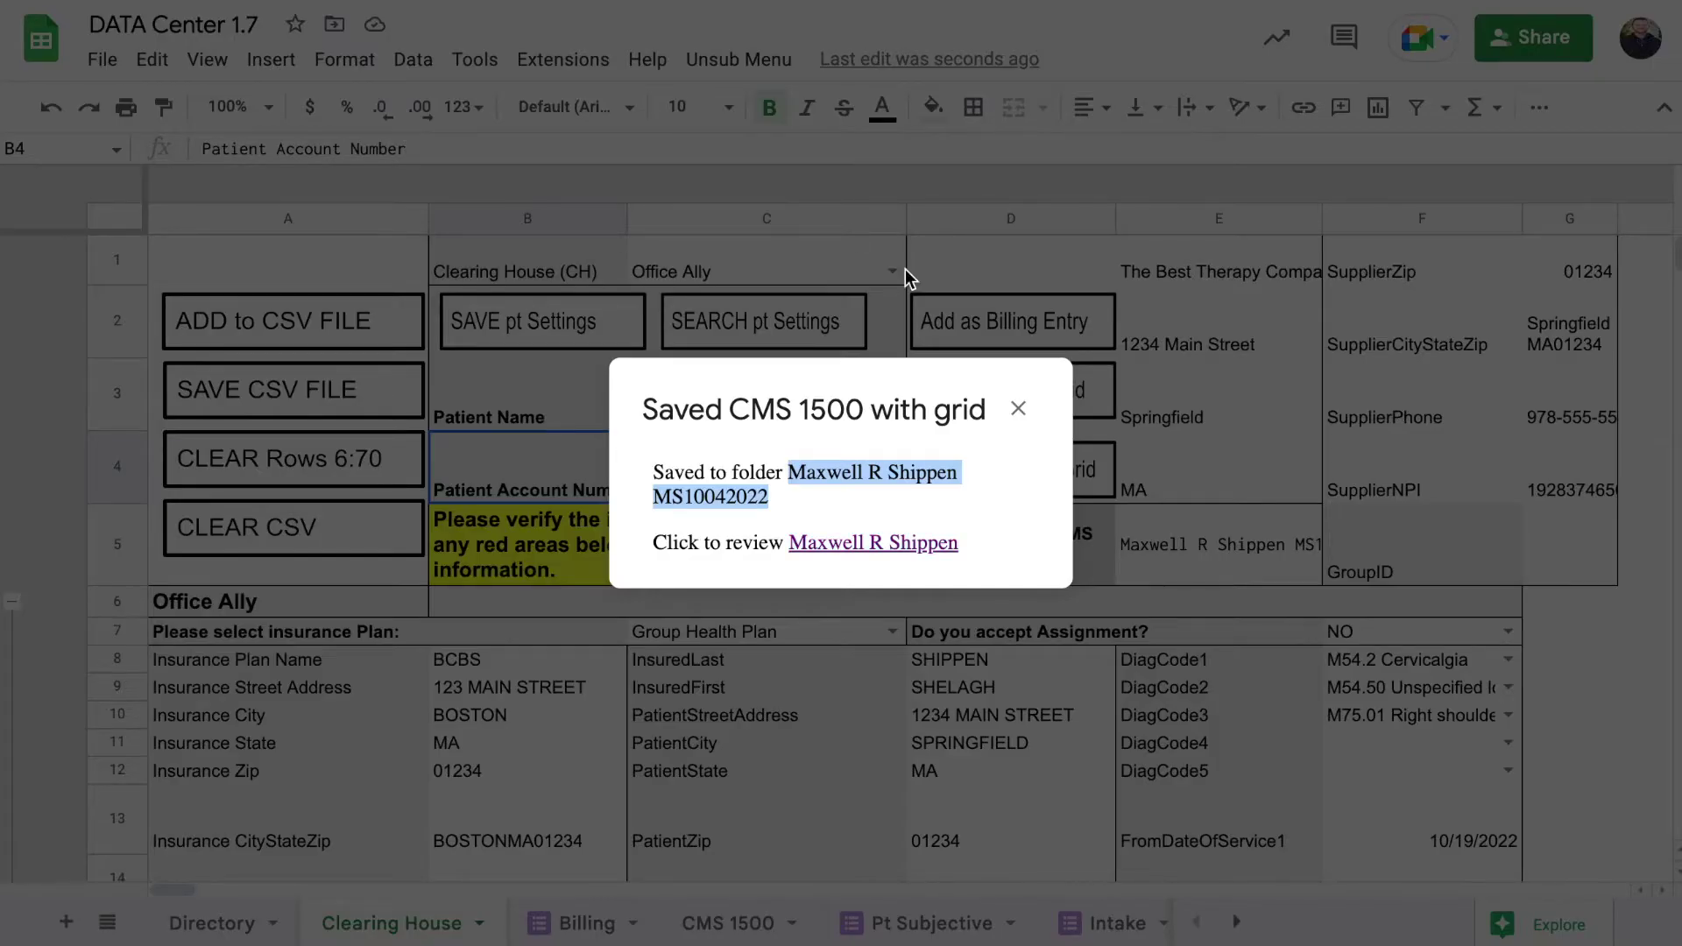
pyautogui.click(1018, 408)
# Step: Set accept assignment (F7) to YES
pyautogui.scroll(-1, 946, 601)
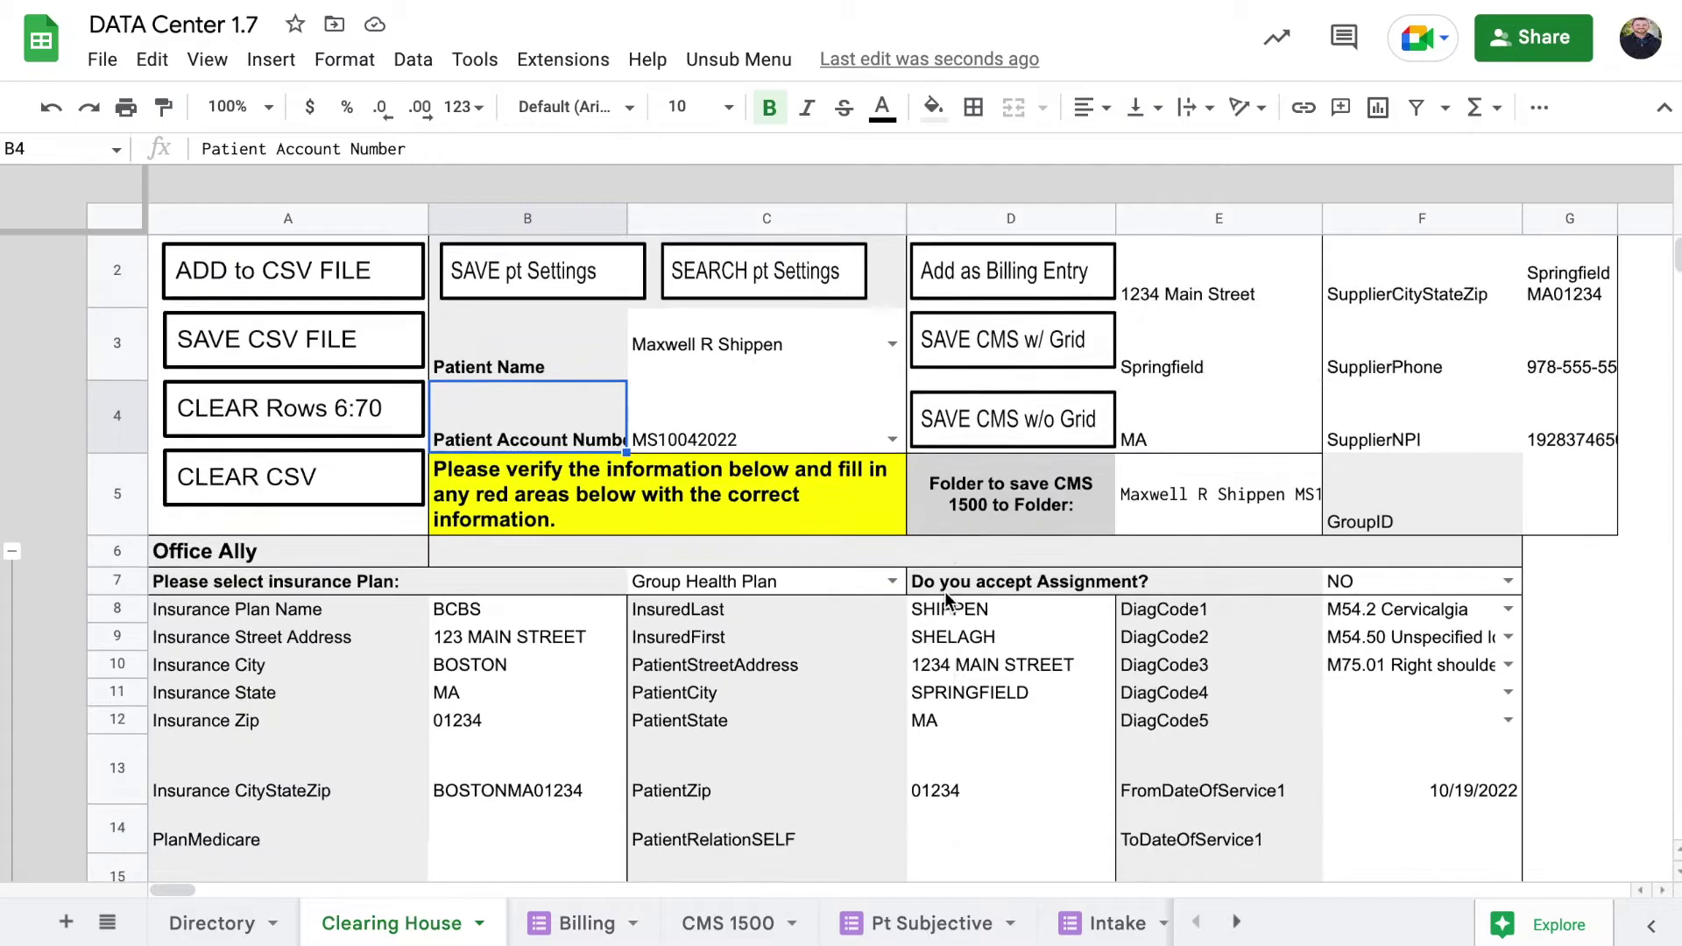
pyautogui.scroll(-2, 946, 600)
pyautogui.click(1508, 436)
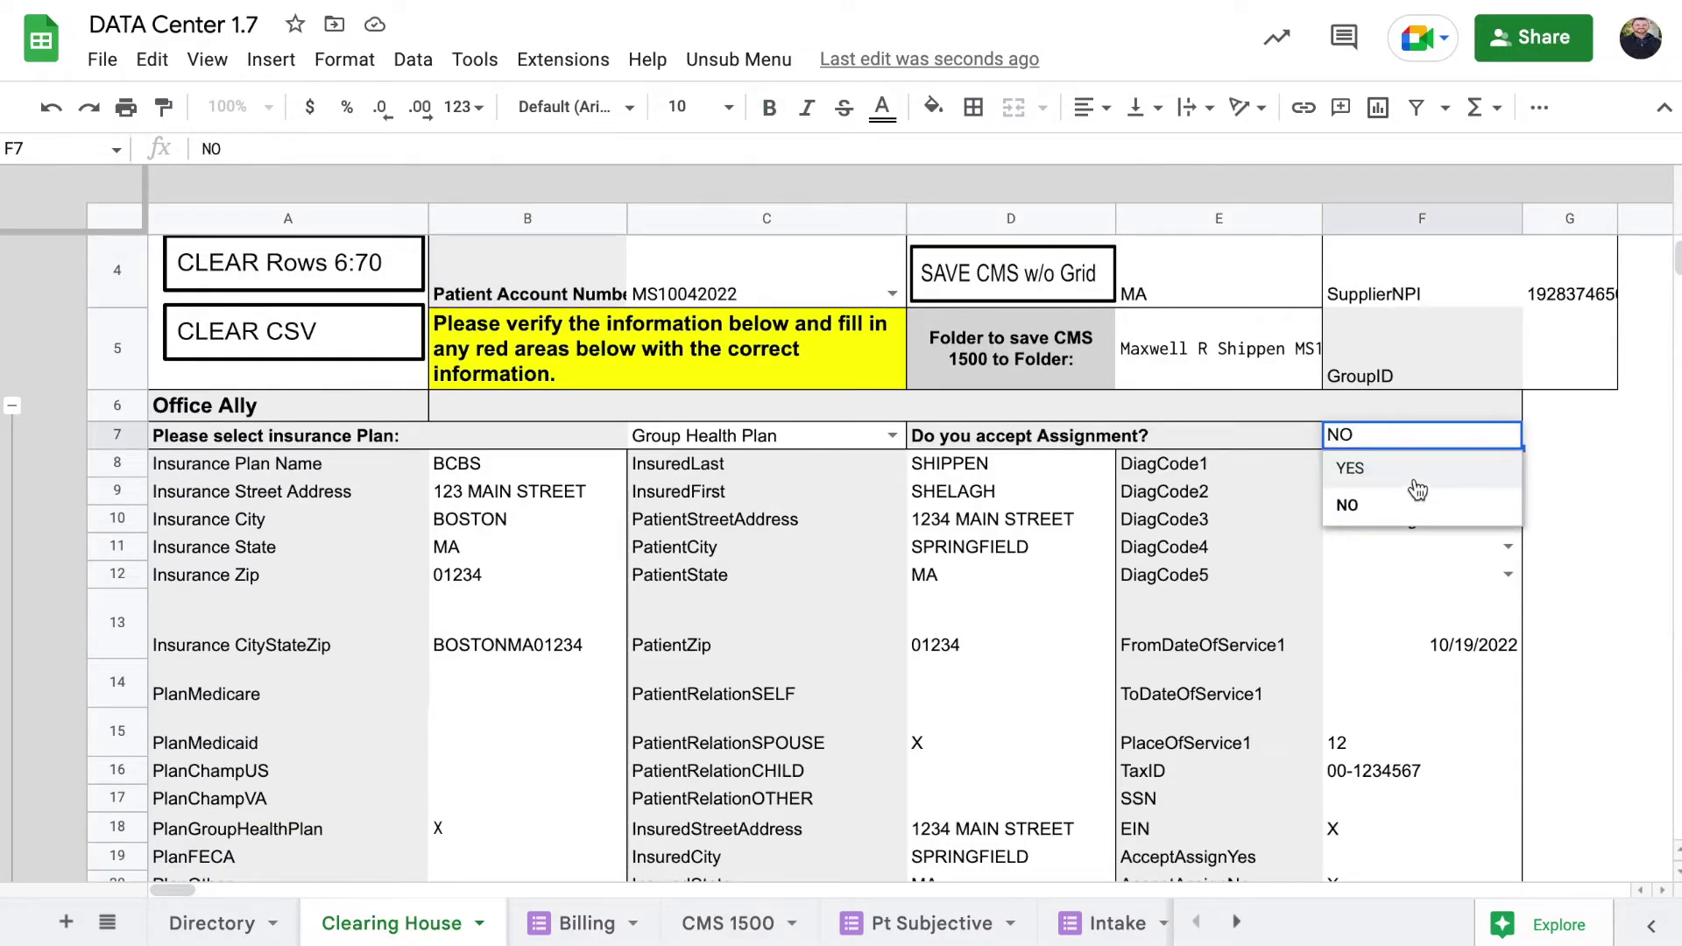
pyautogui.click(1416, 483)
# Step: Set CPT Code 1's service-from and service-to dates to 10/24/2022
pyautogui.scroll(-4, 1190, 601)
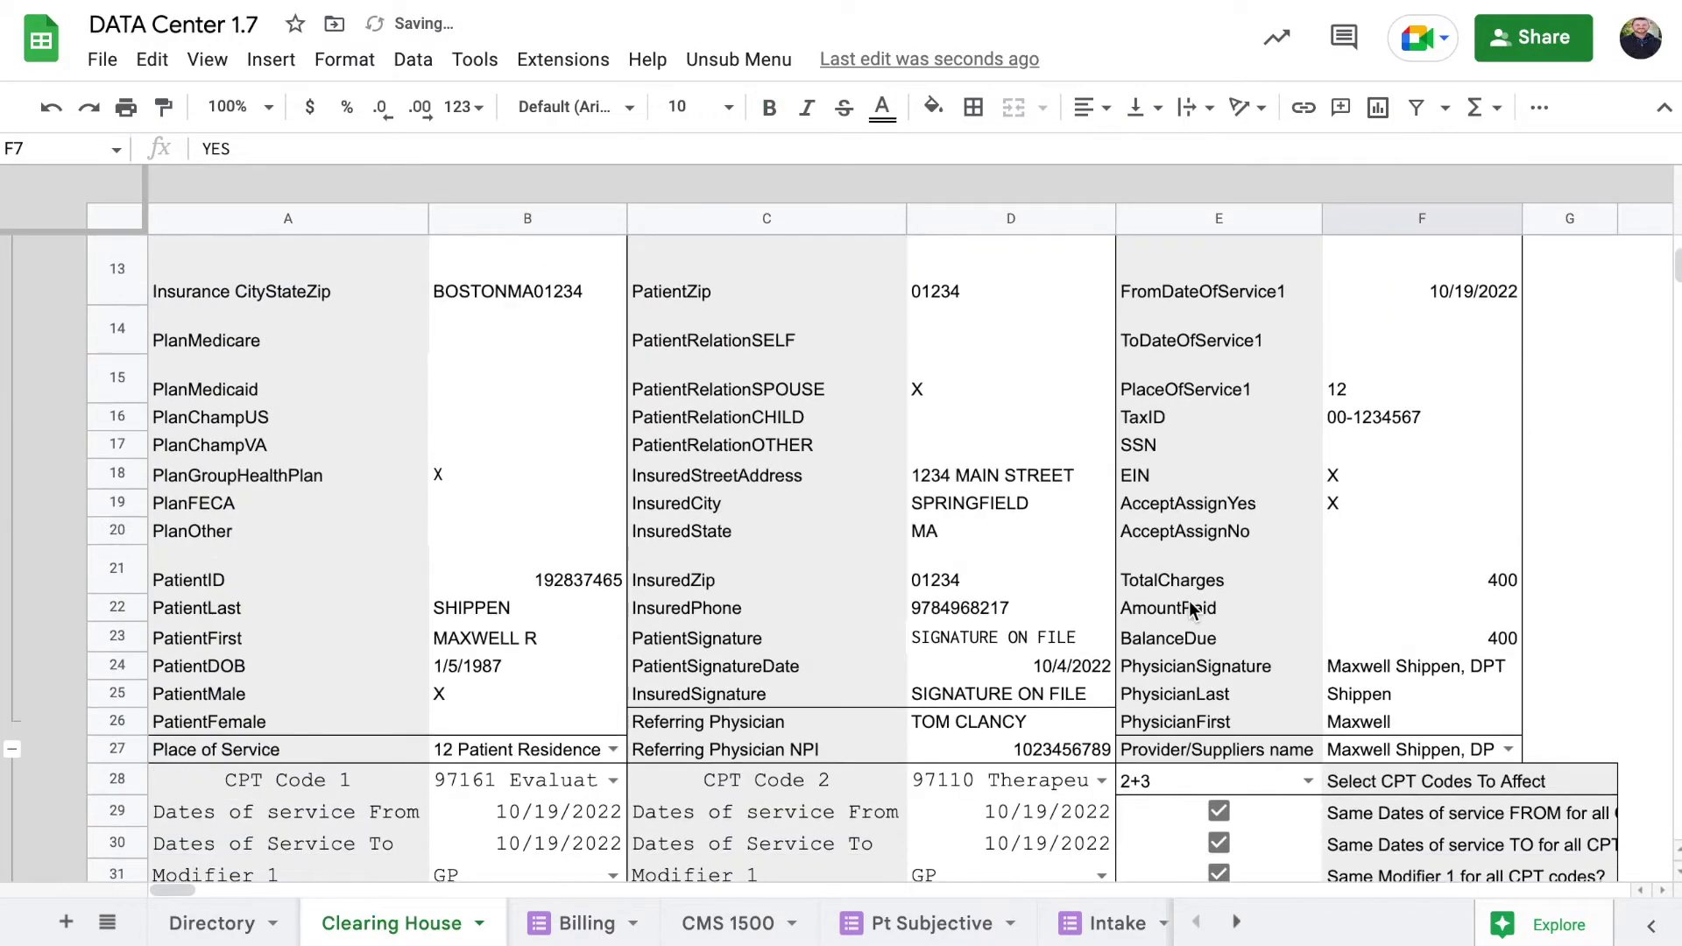
pyautogui.scroll(-5, 1192, 610)
pyautogui.scroll(-5, 932, 648)
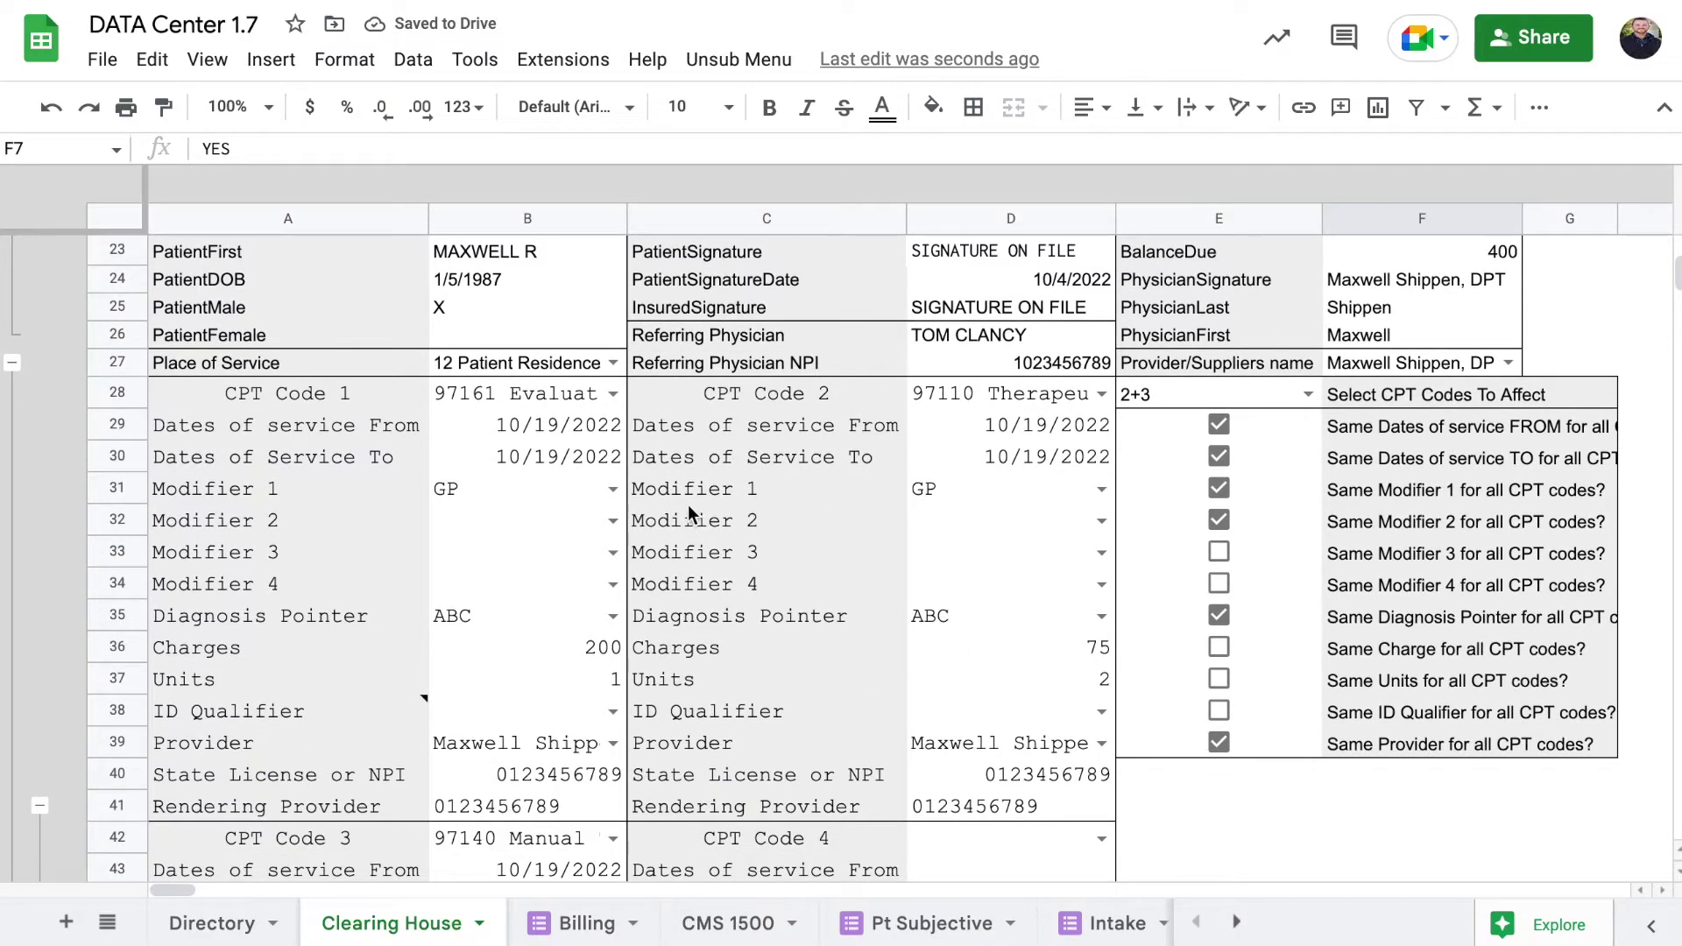
pyautogui.doubleClick(586, 435)
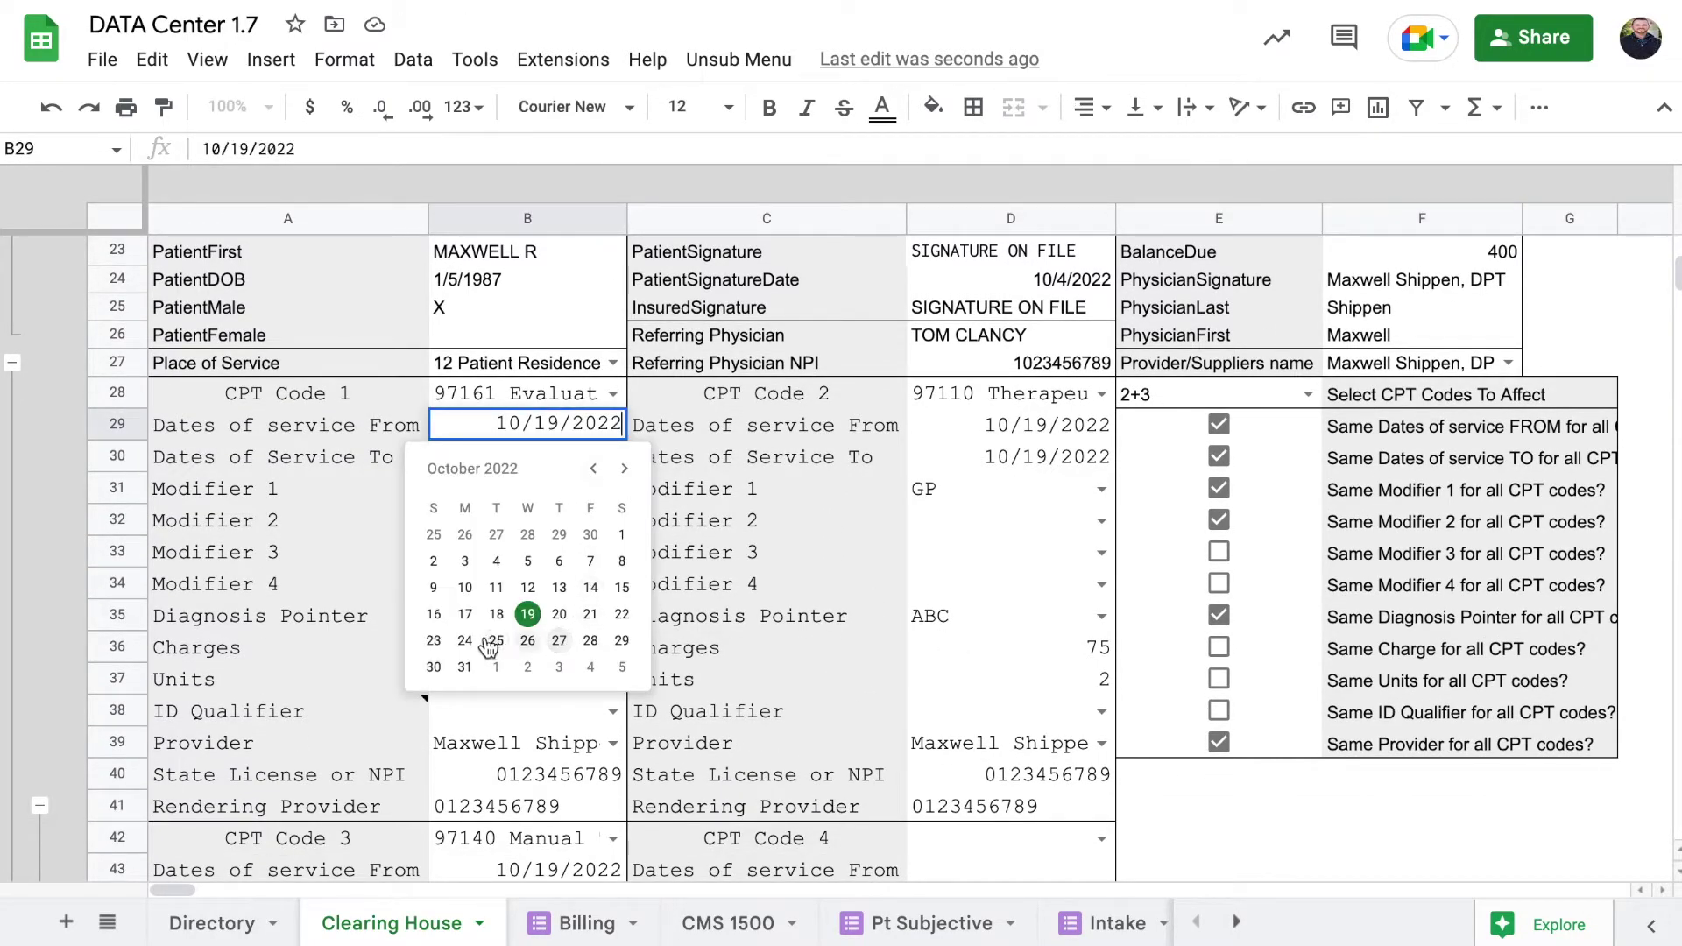
pyautogui.click(473, 639)
pyautogui.doubleClick(586, 454)
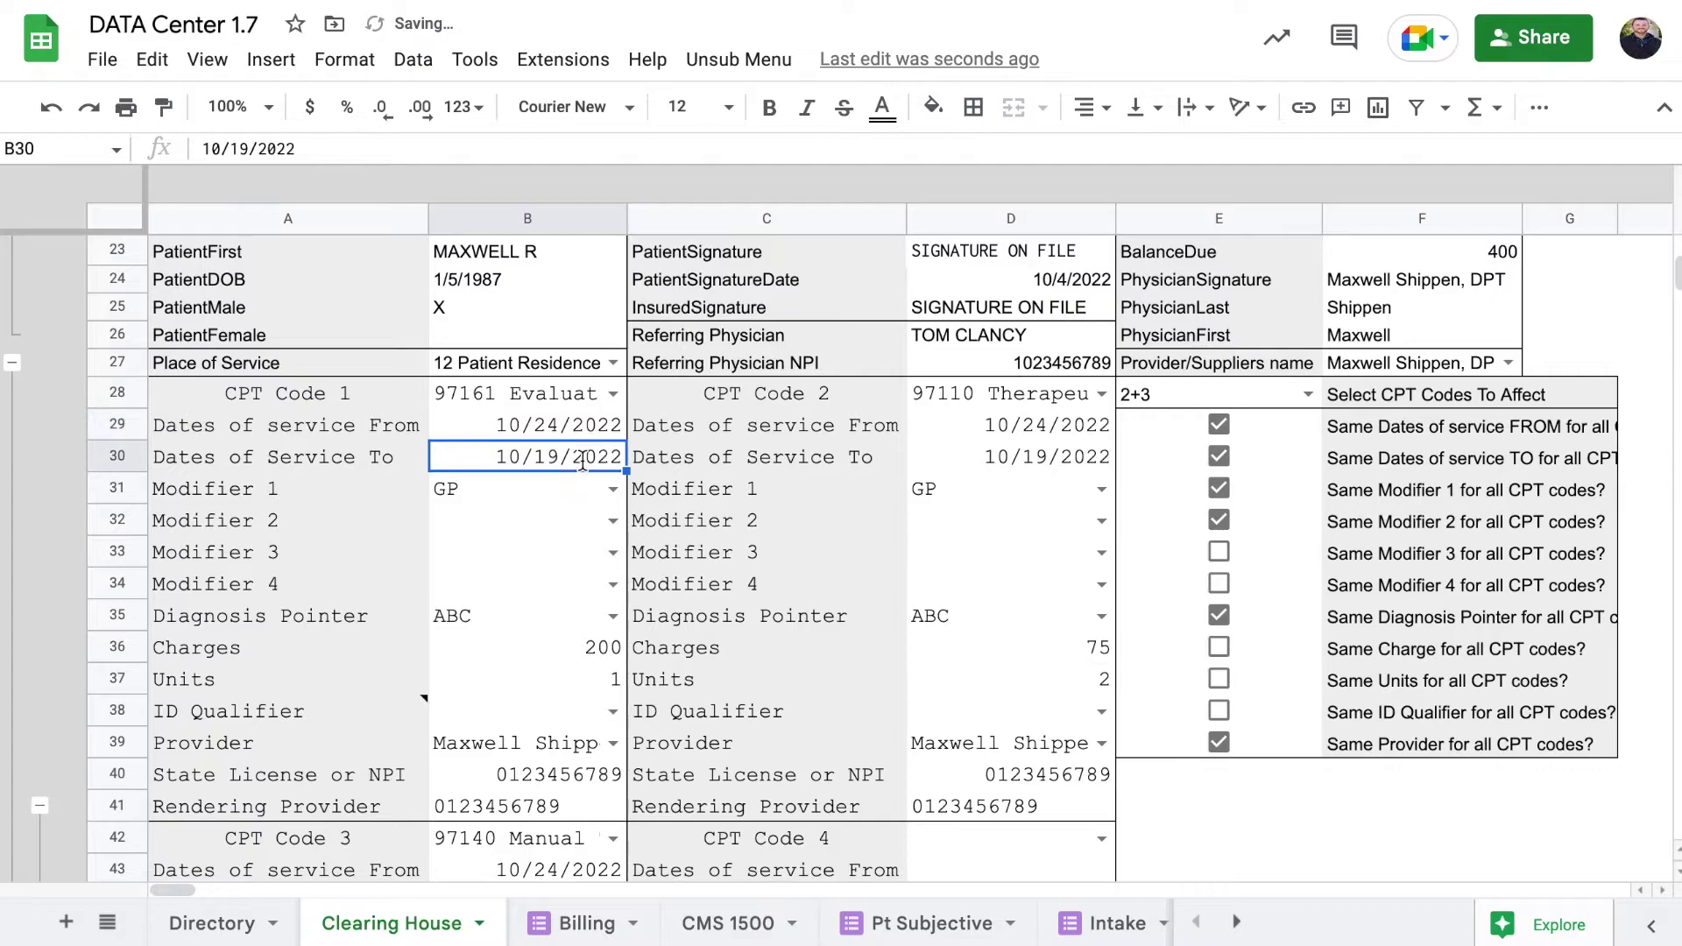
pyautogui.click(467, 674)
pyautogui.click(763, 598)
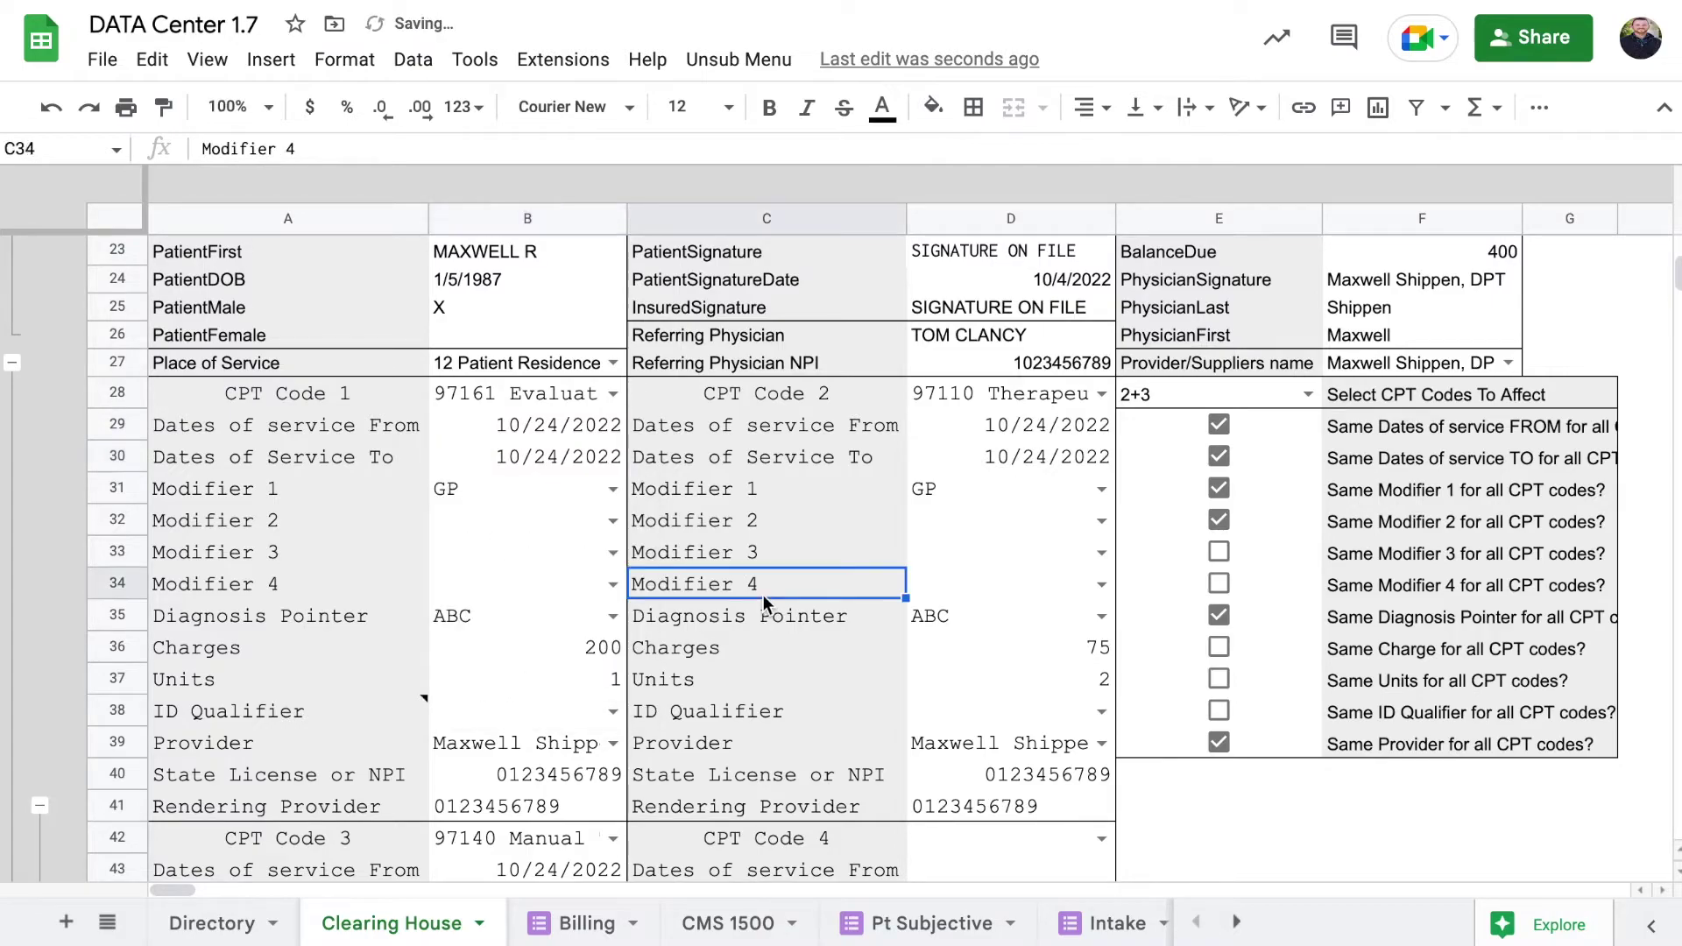
# Step: Verify CPT Code 2 and 3 dates copied the 10/24/2022 service dates
pyautogui.click(1069, 429)
pyautogui.click(1055, 453)
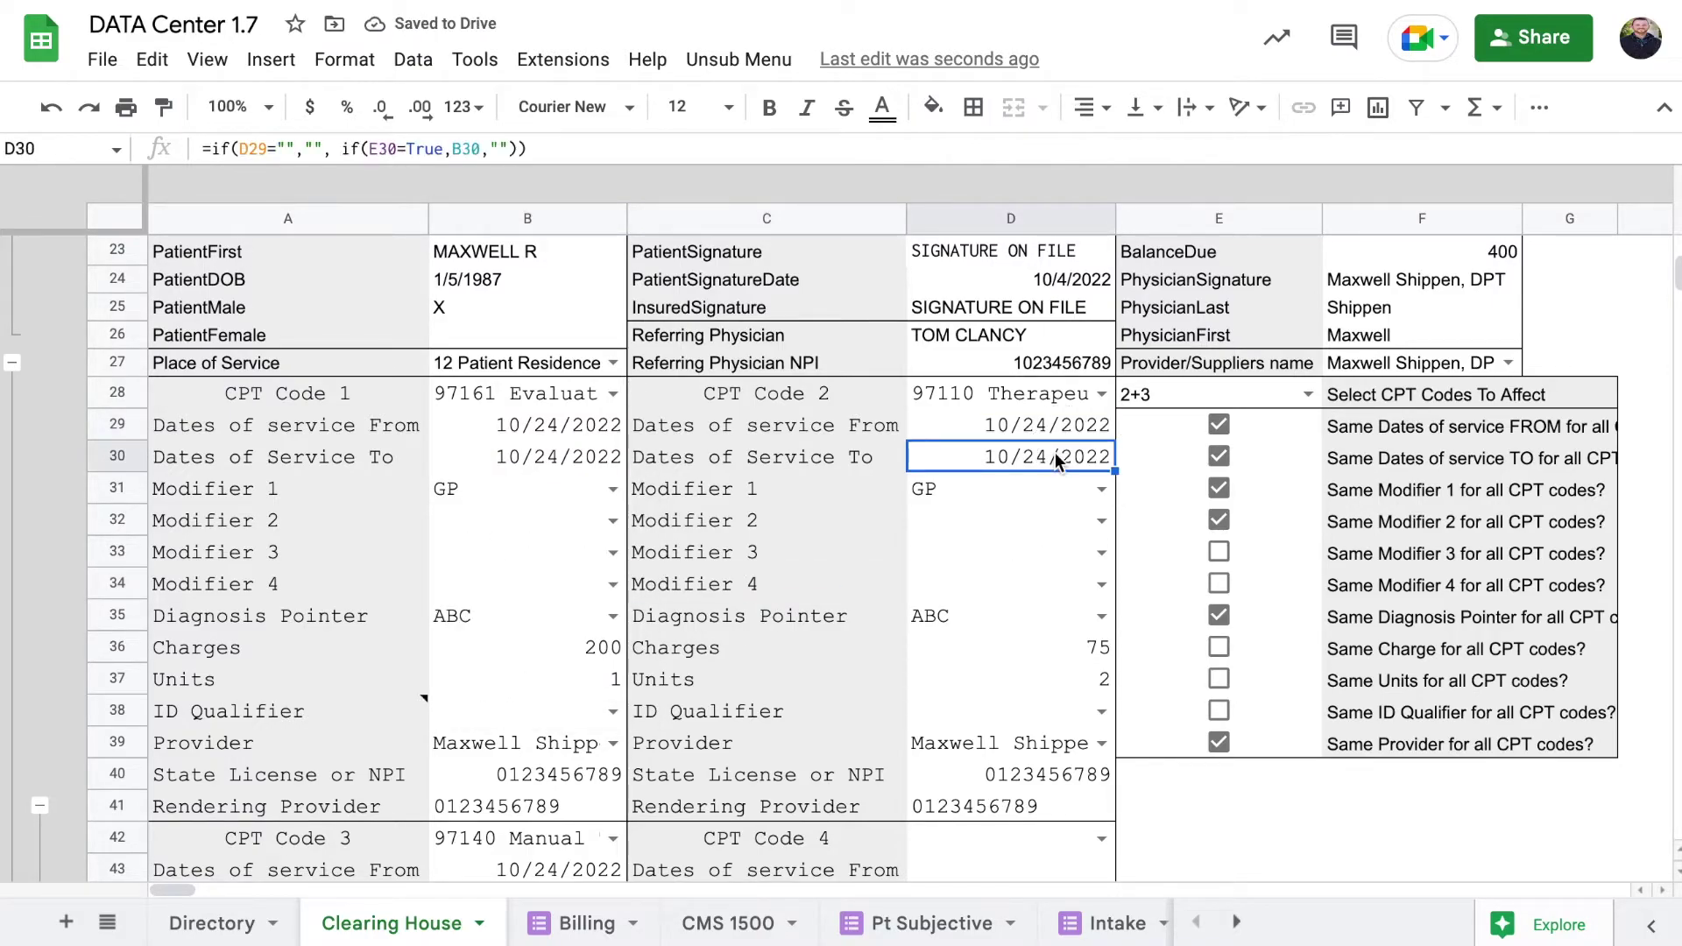
pyautogui.scroll(-3, 696, 635)
pyautogui.click(565, 593)
pyautogui.scroll(2, 565, 592)
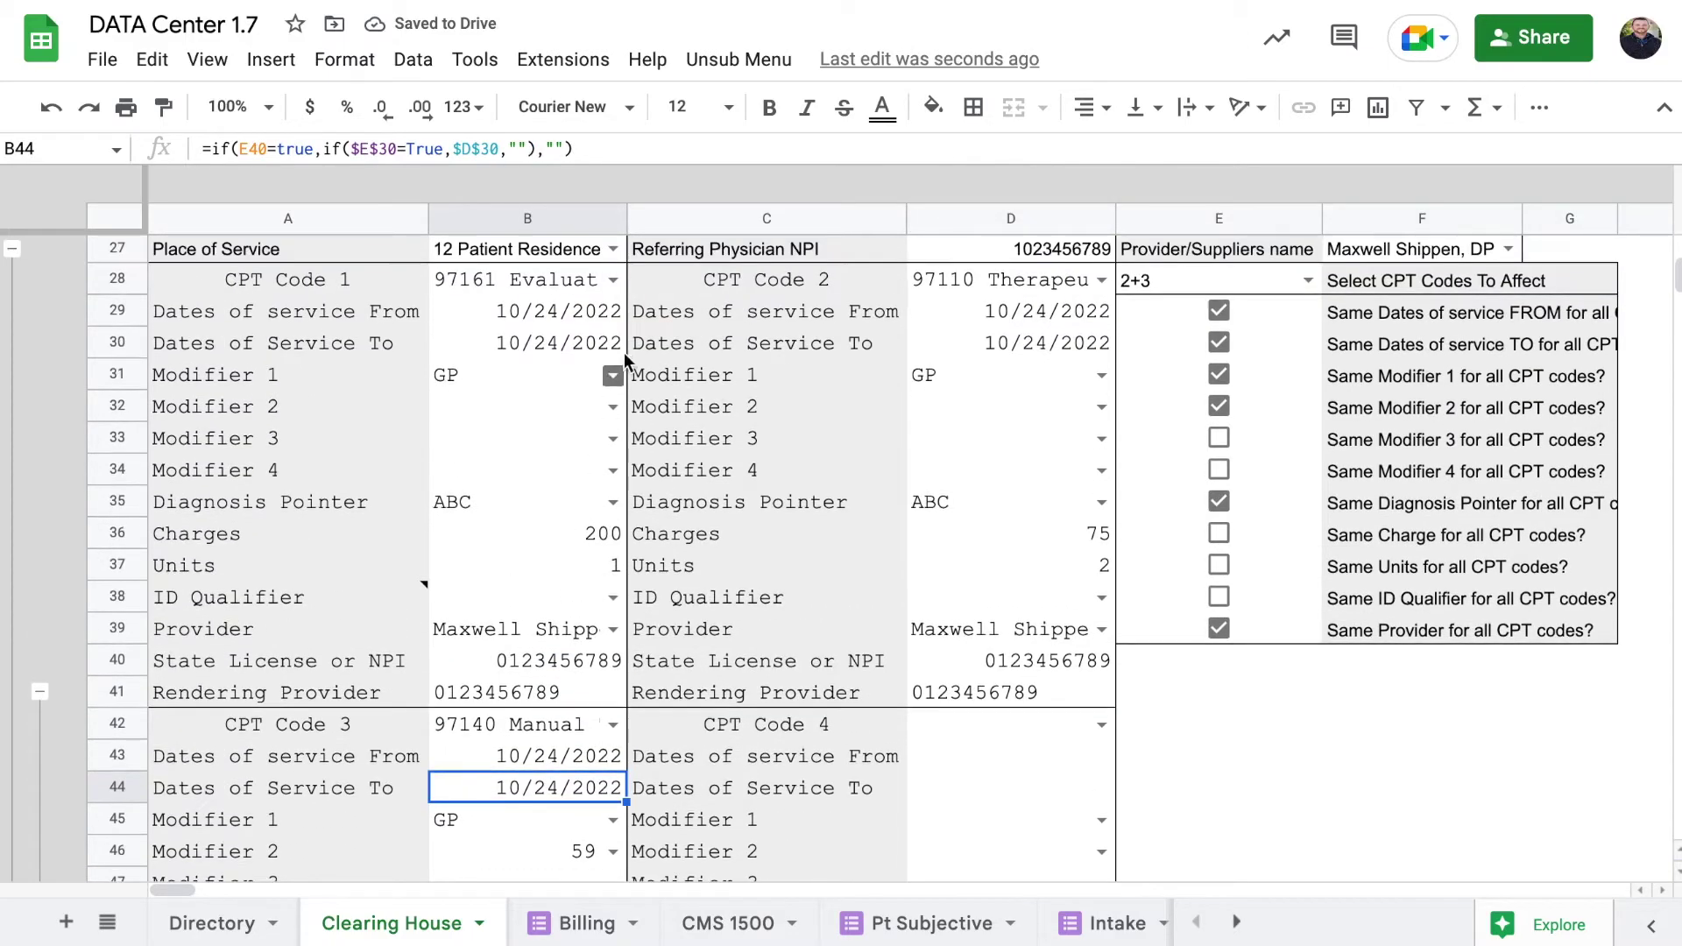
# Step: Make CPT Code 1 97112 Neuromuscular Reeducation with a charge of 75
pyautogui.click(615, 275)
pyautogui.click(614, 277)
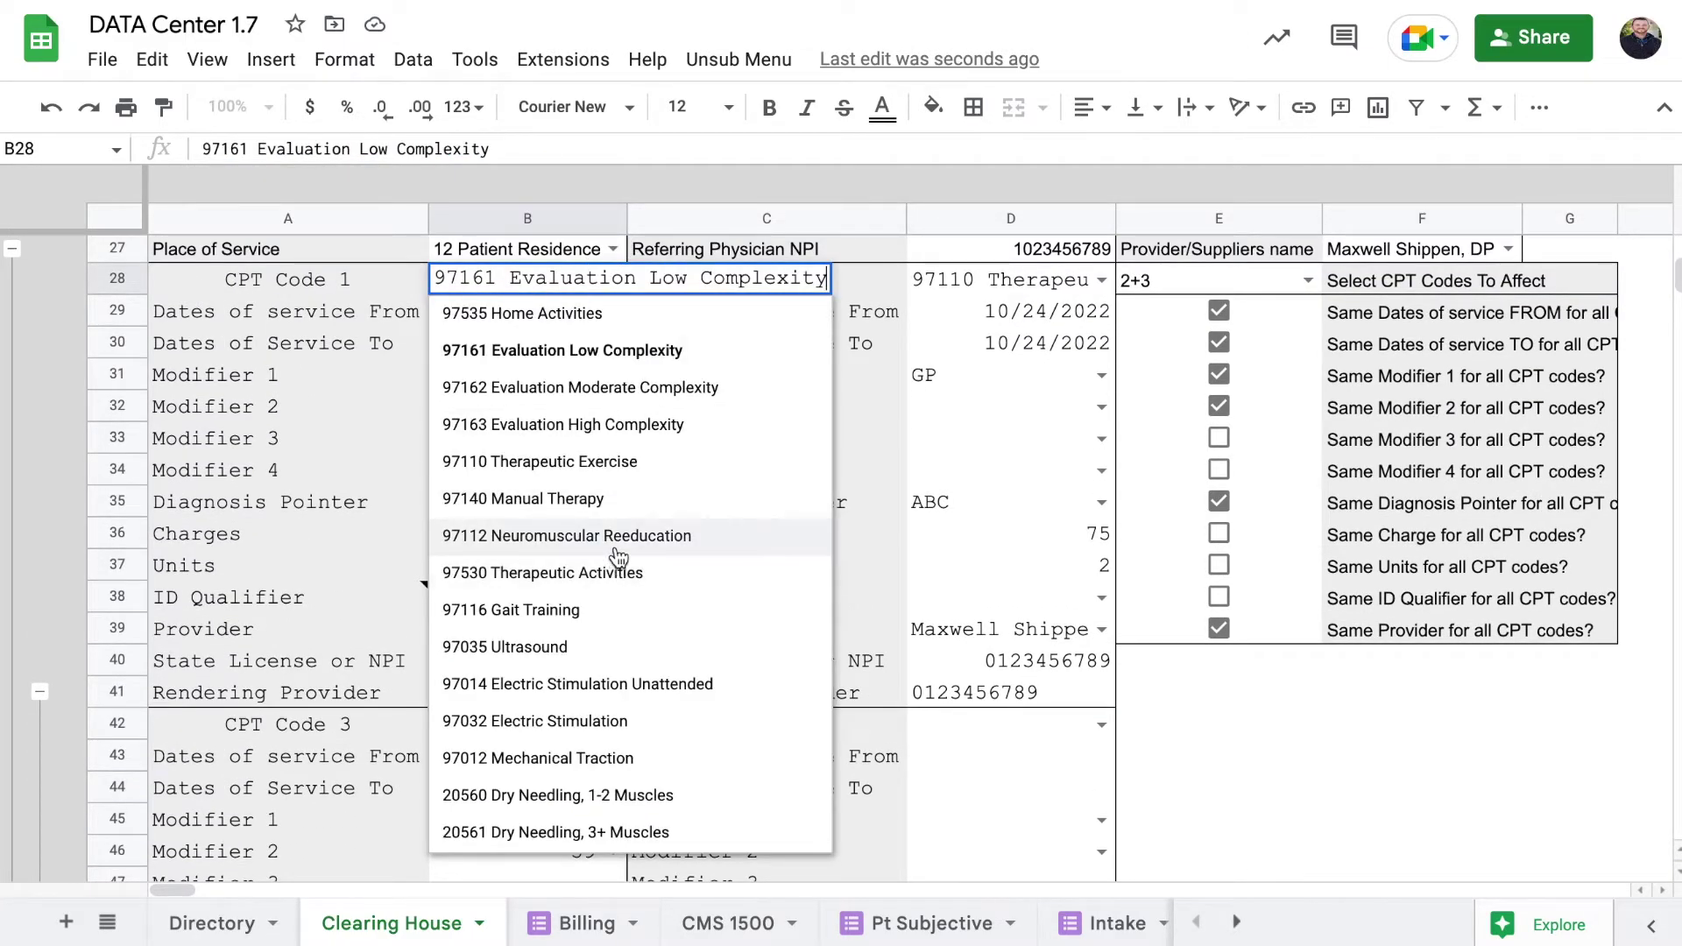
pyautogui.click(619, 554)
pyautogui.click(597, 533)
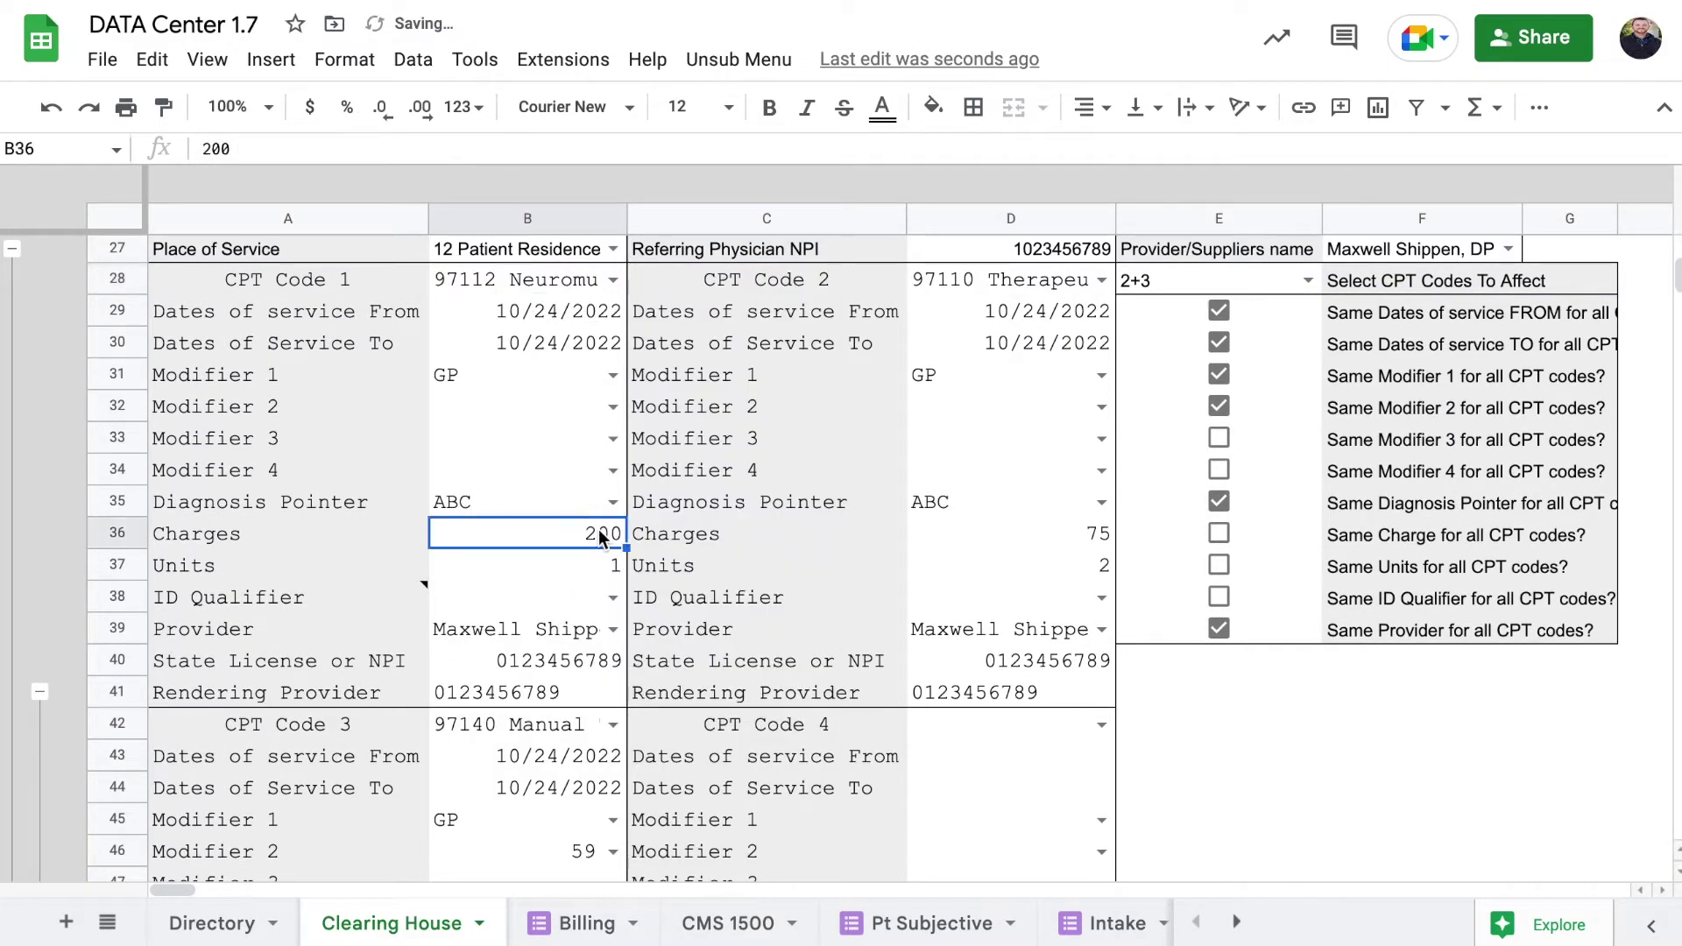
pyautogui.write('75')
pyautogui.click(658, 578)
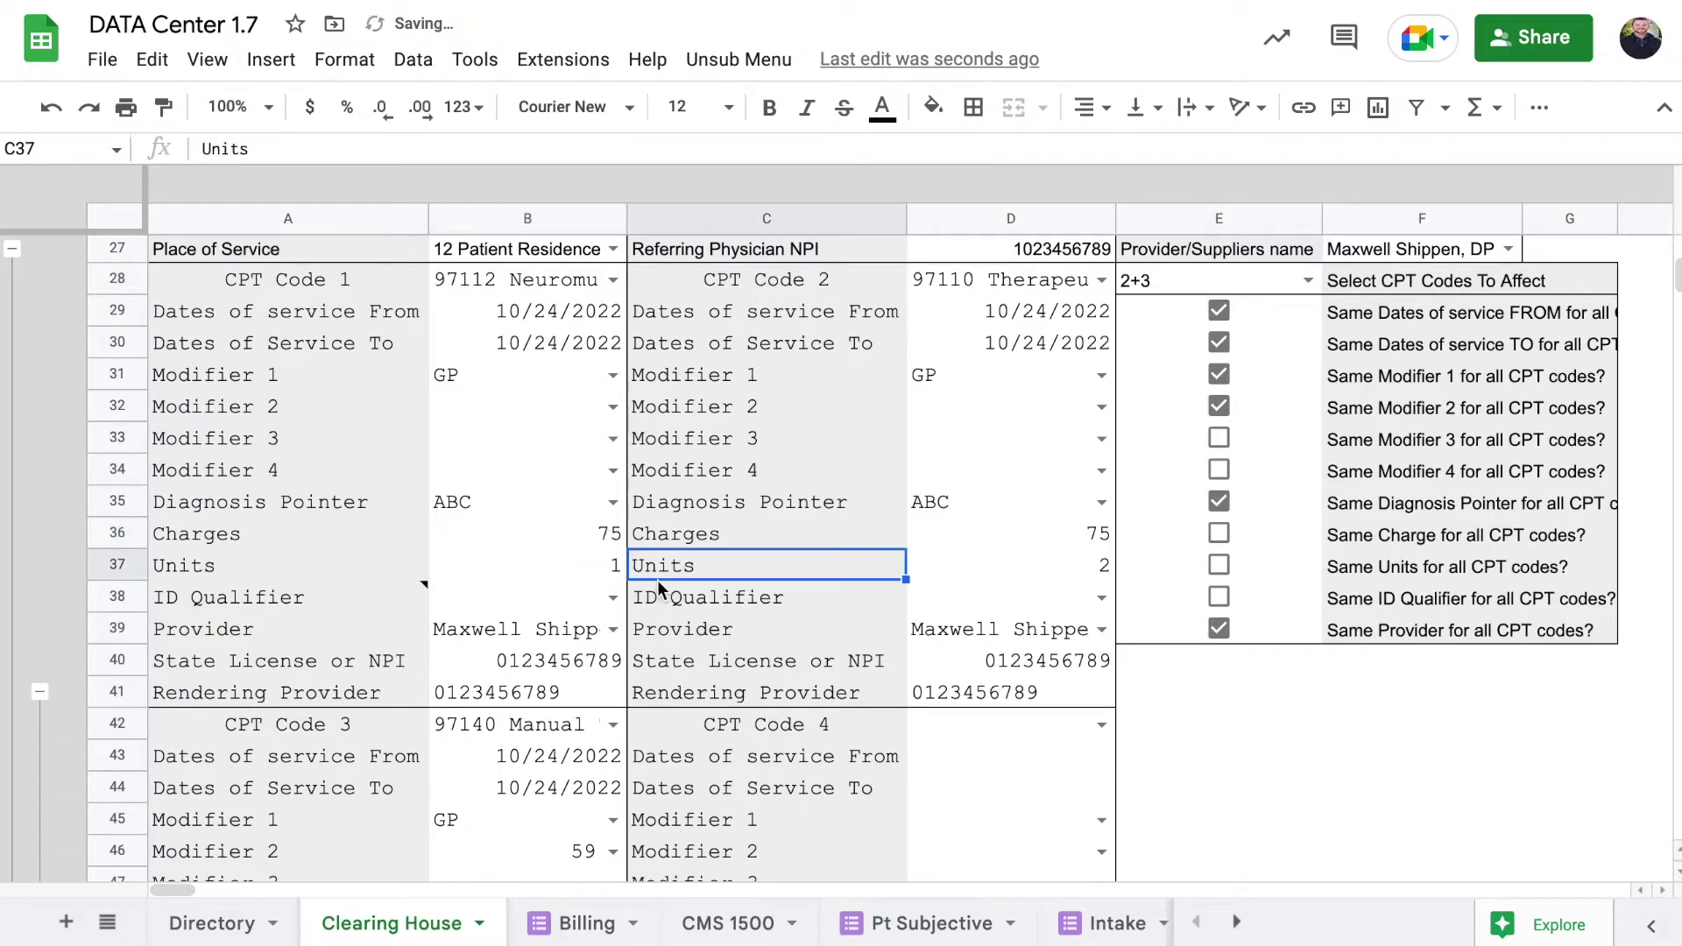
# Step: Confirm total charges of 275 and save the claim as a gridless CMS 1500 PDF
pyautogui.scroll(4, 657, 580)
pyautogui.click(1497, 418)
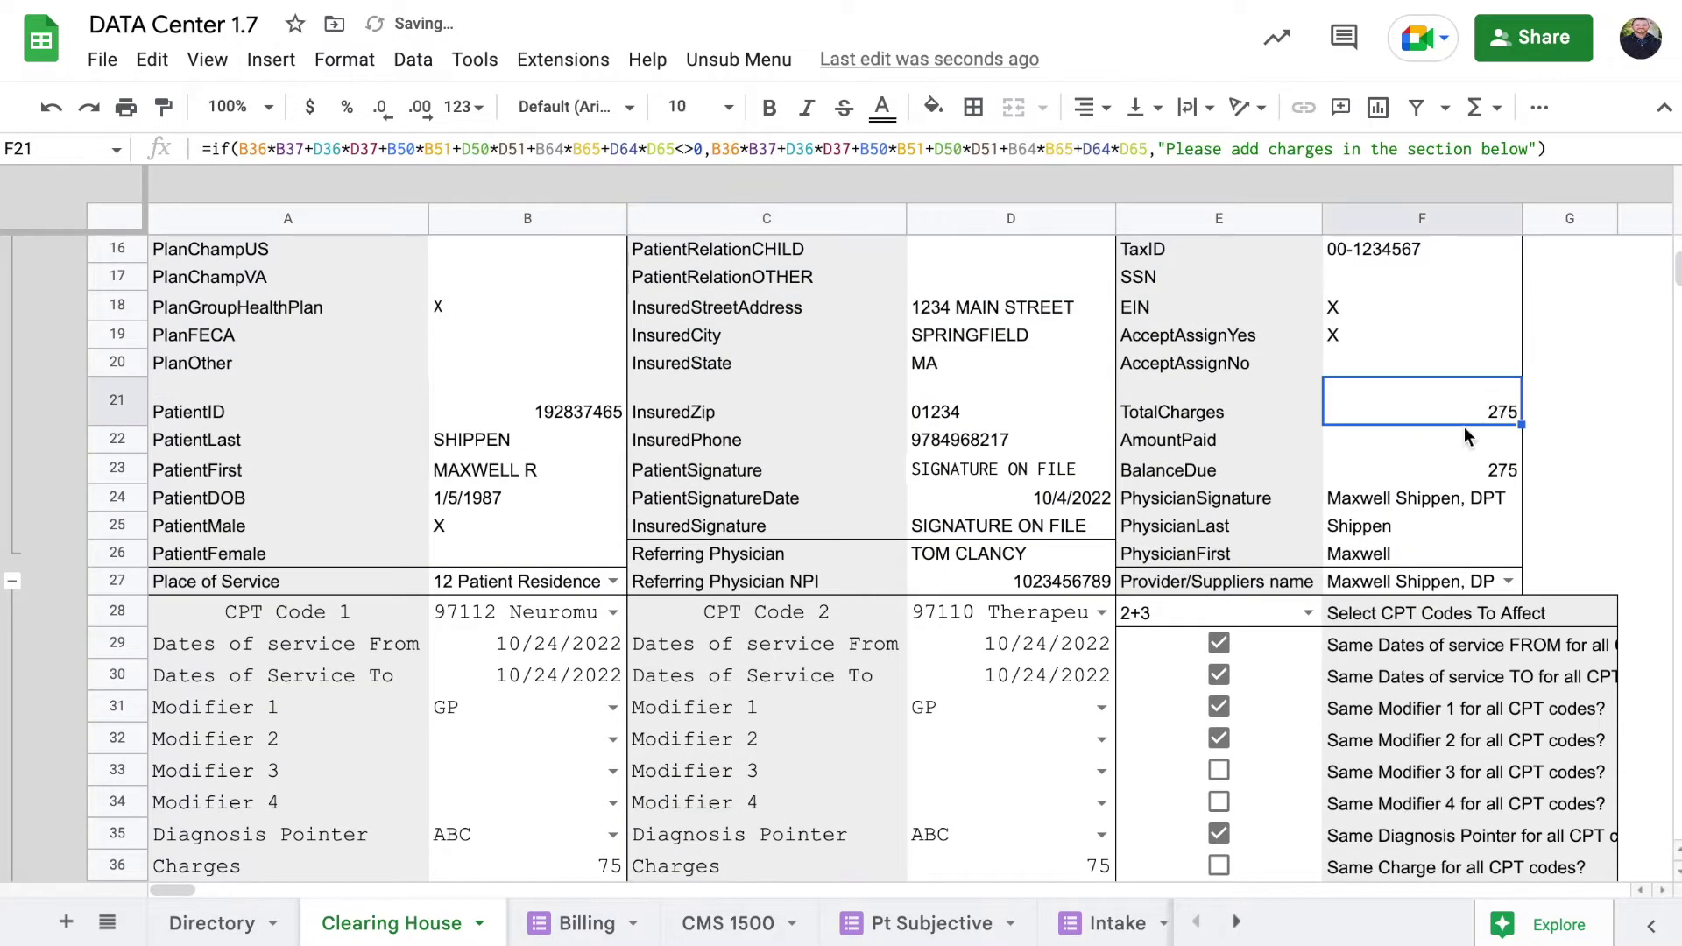
pyautogui.scroll(5, 1470, 459)
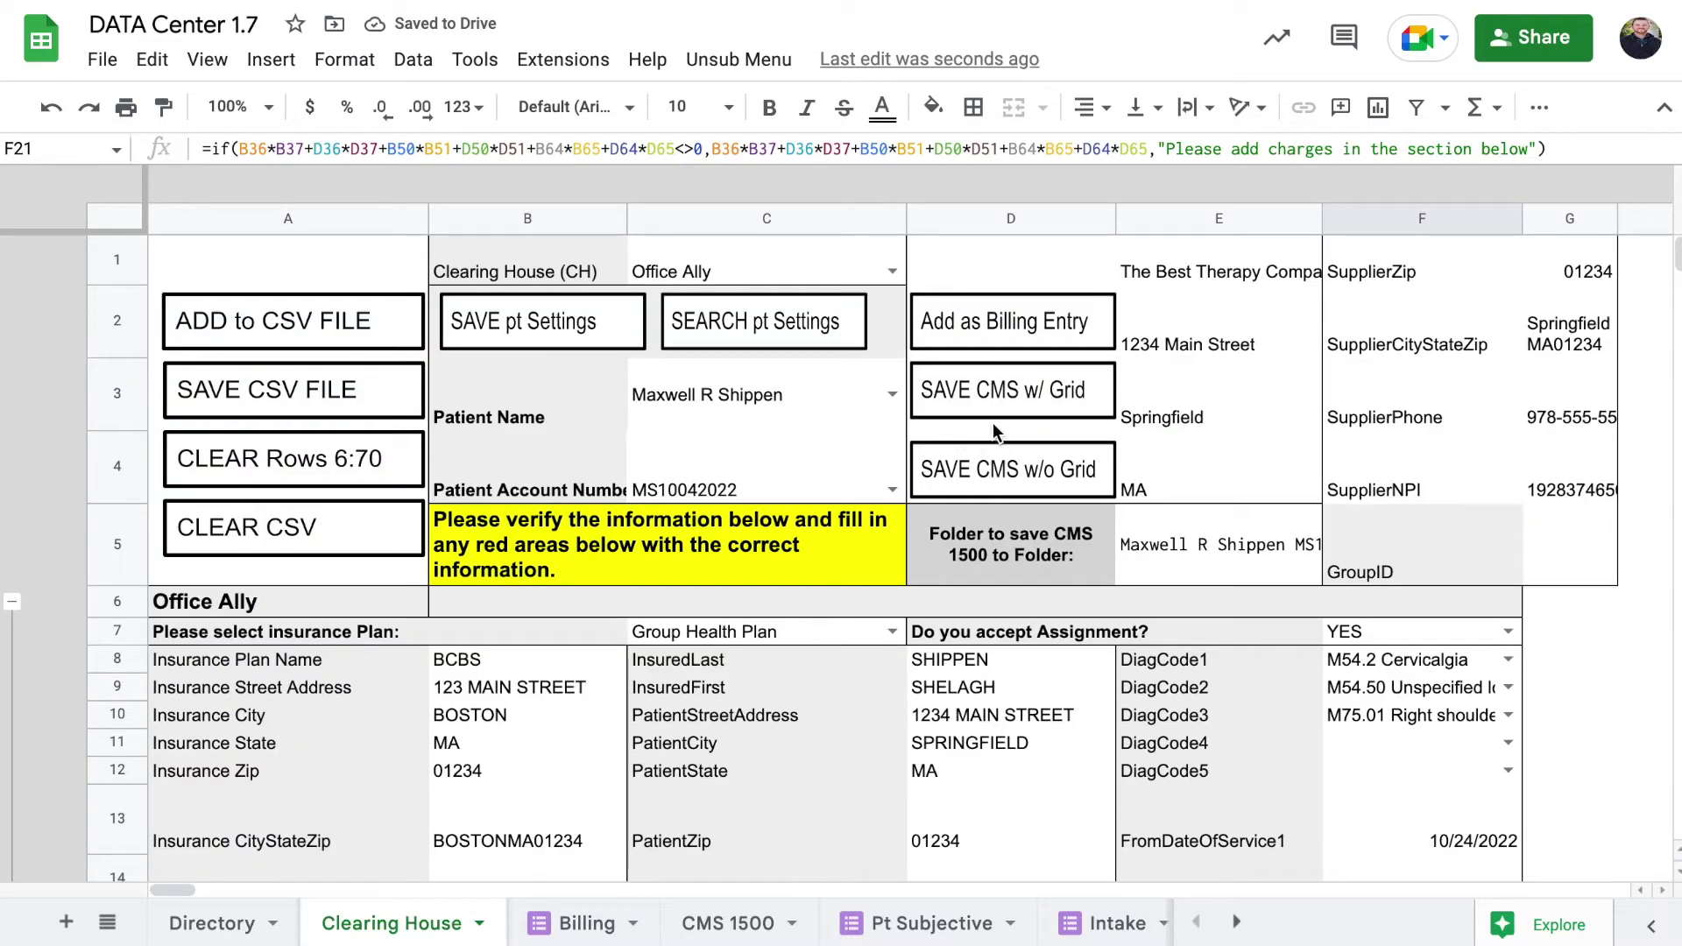
pyautogui.click(1006, 471)
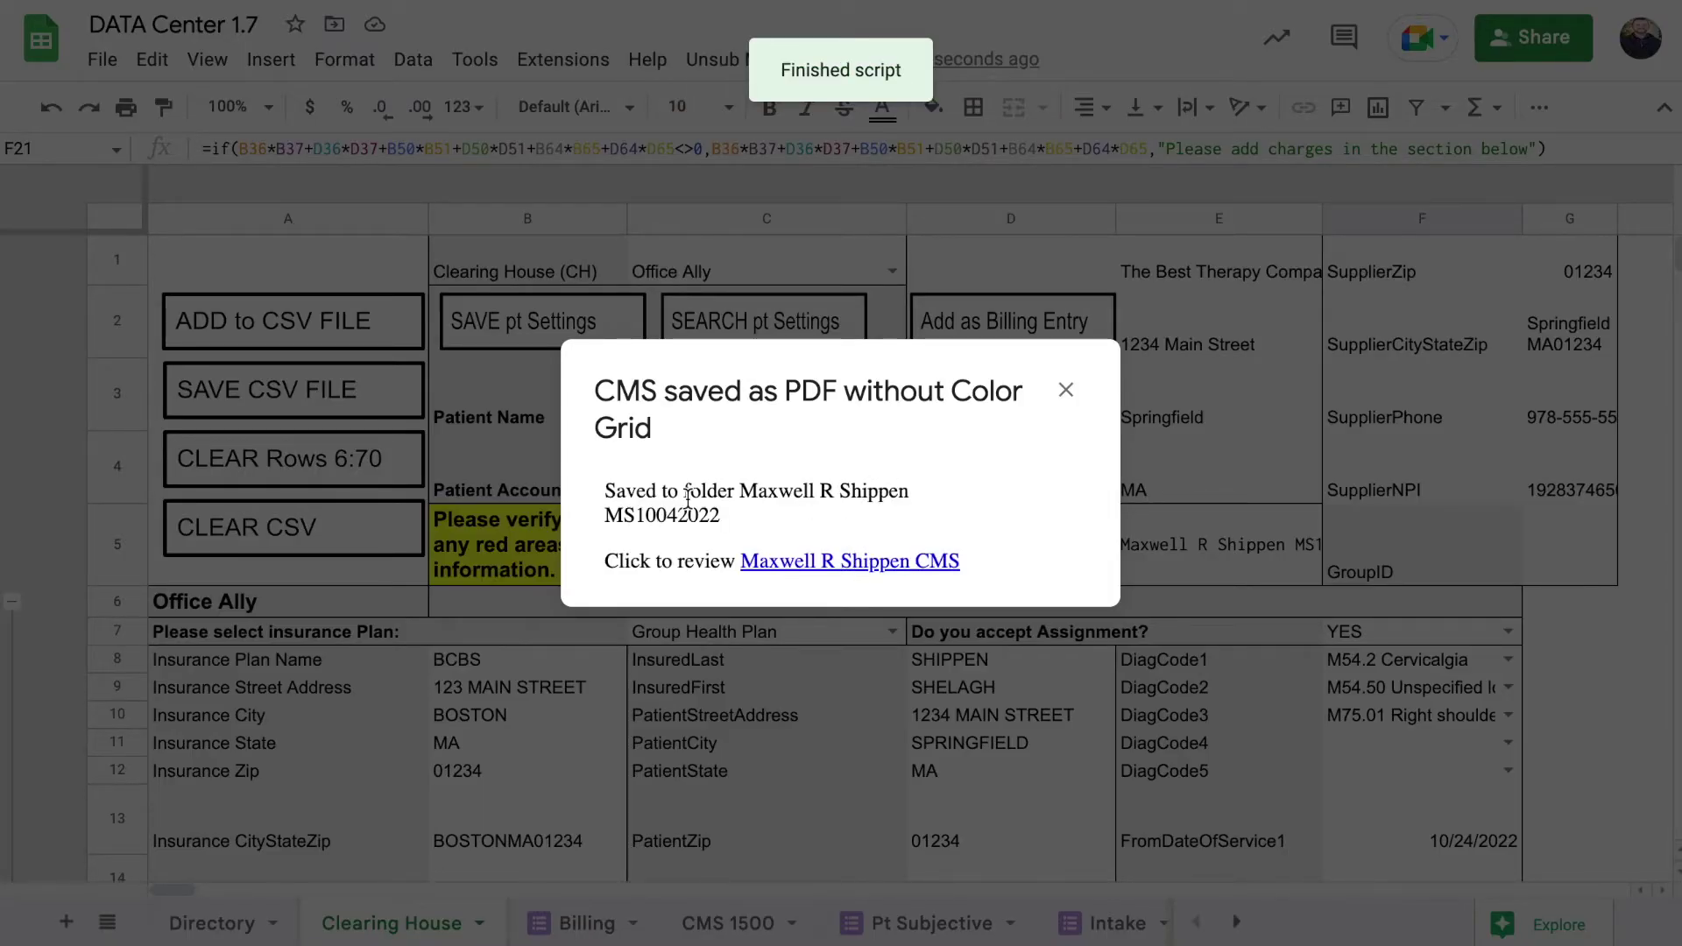
# Step: Select the saved folder name in the gridless CMS 1500 save confirmation
pyautogui.moveTo(736, 491); pyautogui.dragTo(734, 516)
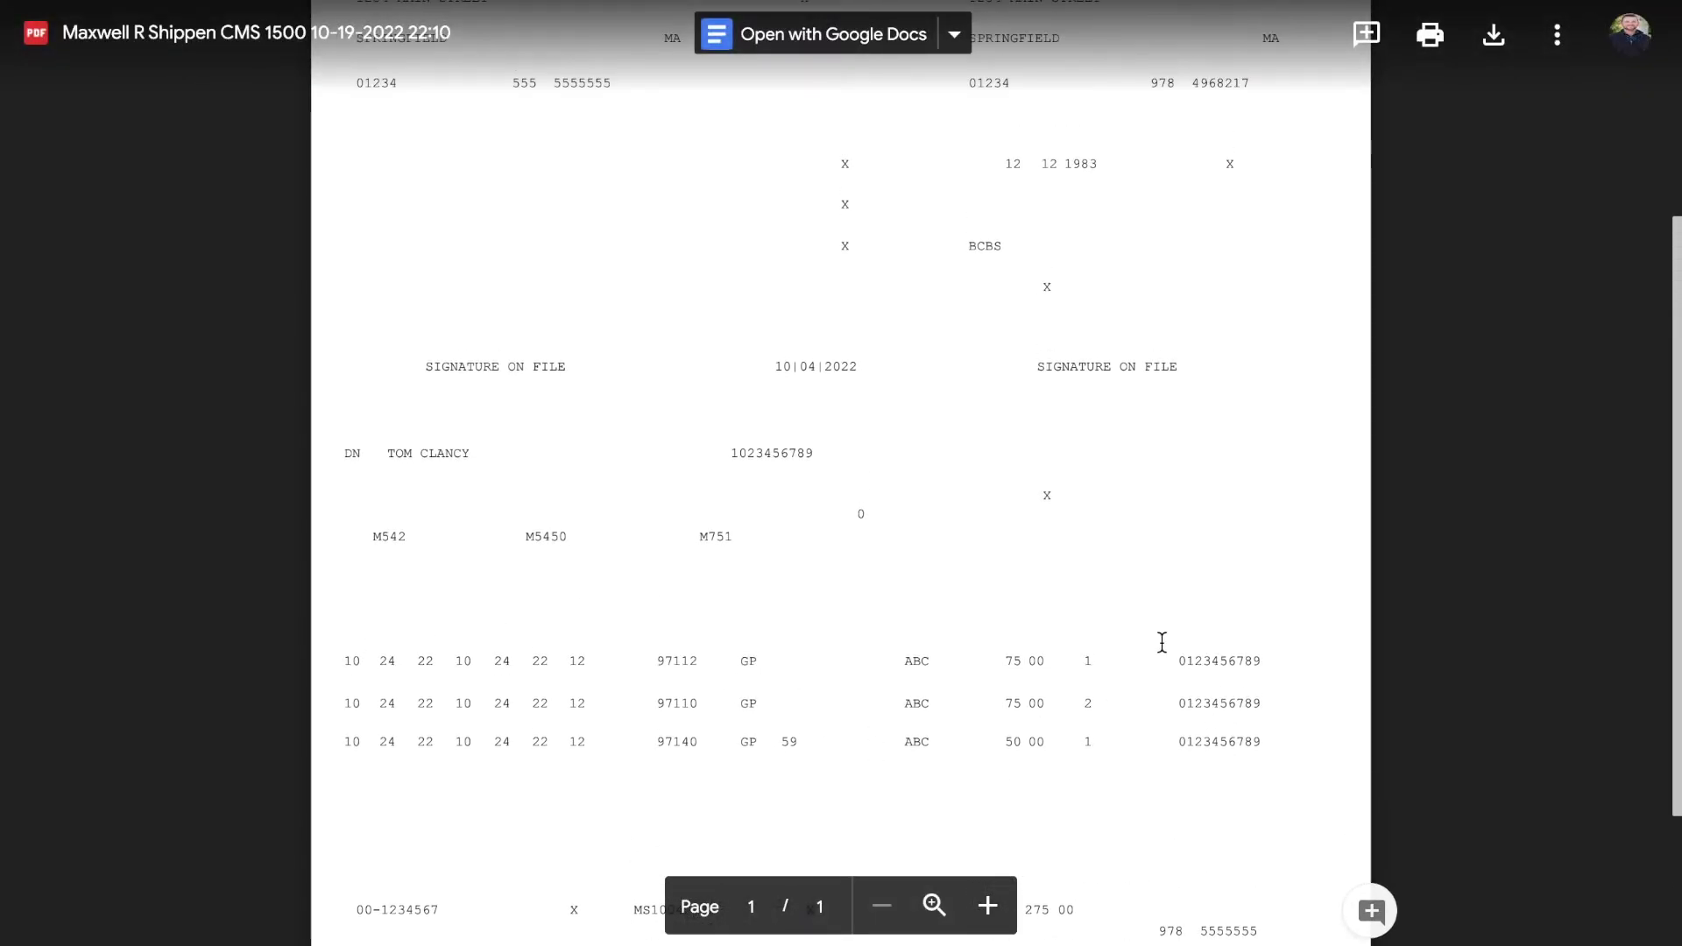
pyautogui.scroll(4, 1161, 642)
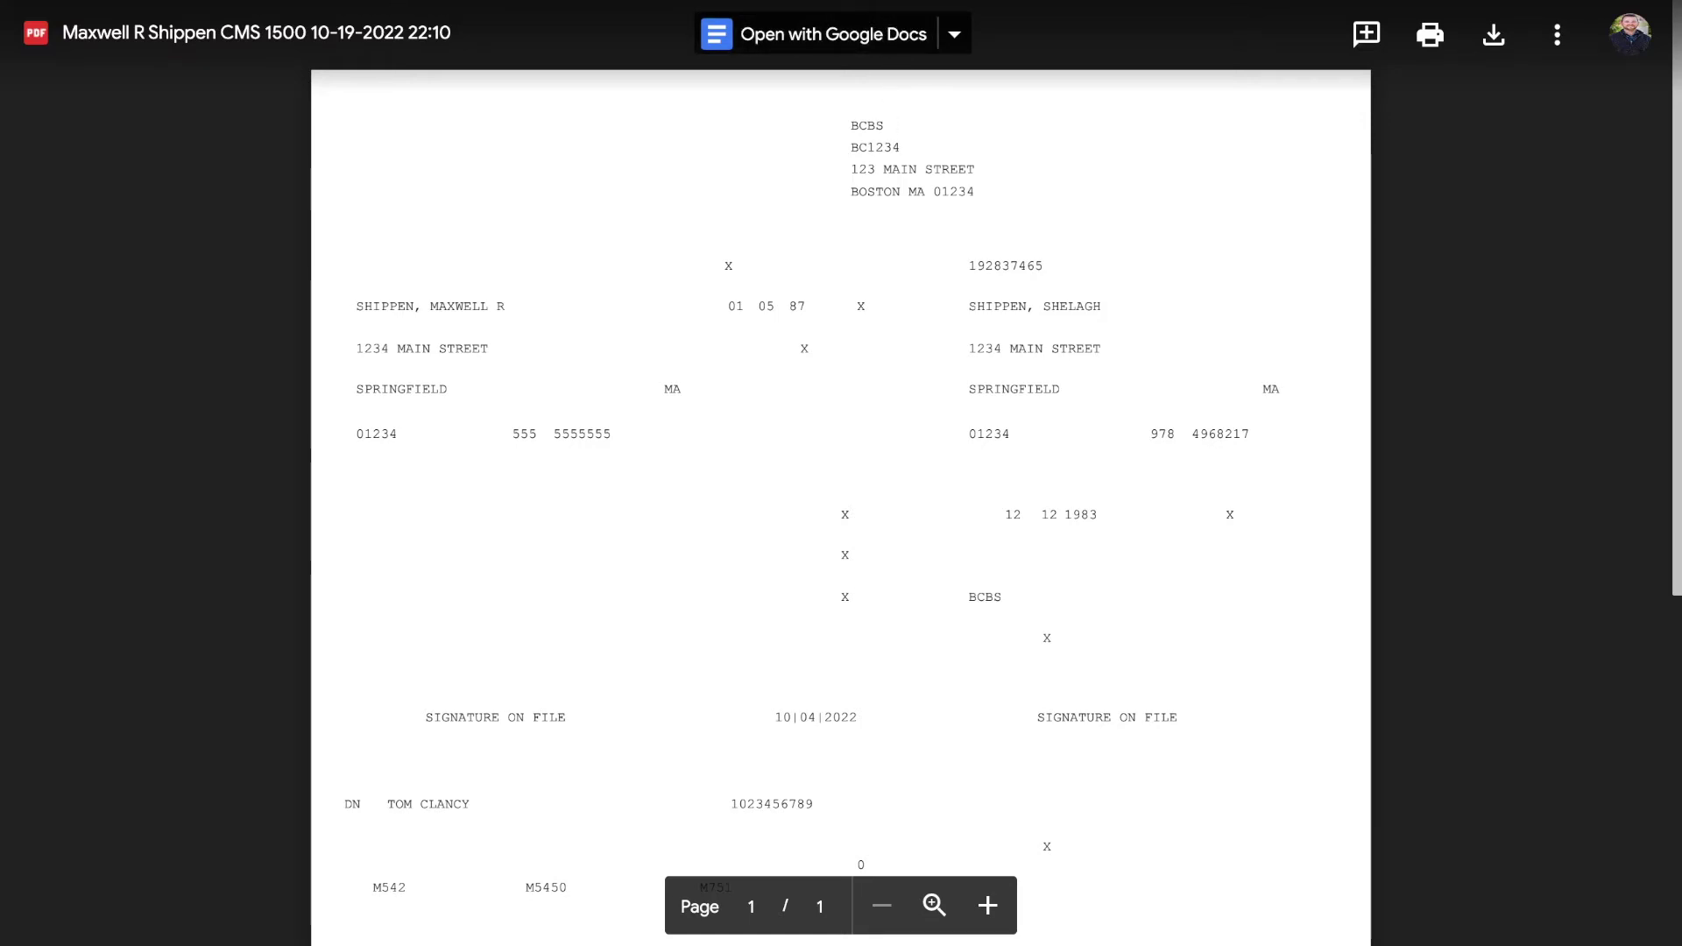
# Step: Review the gridless CMS 1500 PDF, close its tab, and dismiss the save confirmation
pyautogui.hotkey('ctrl', 'w')
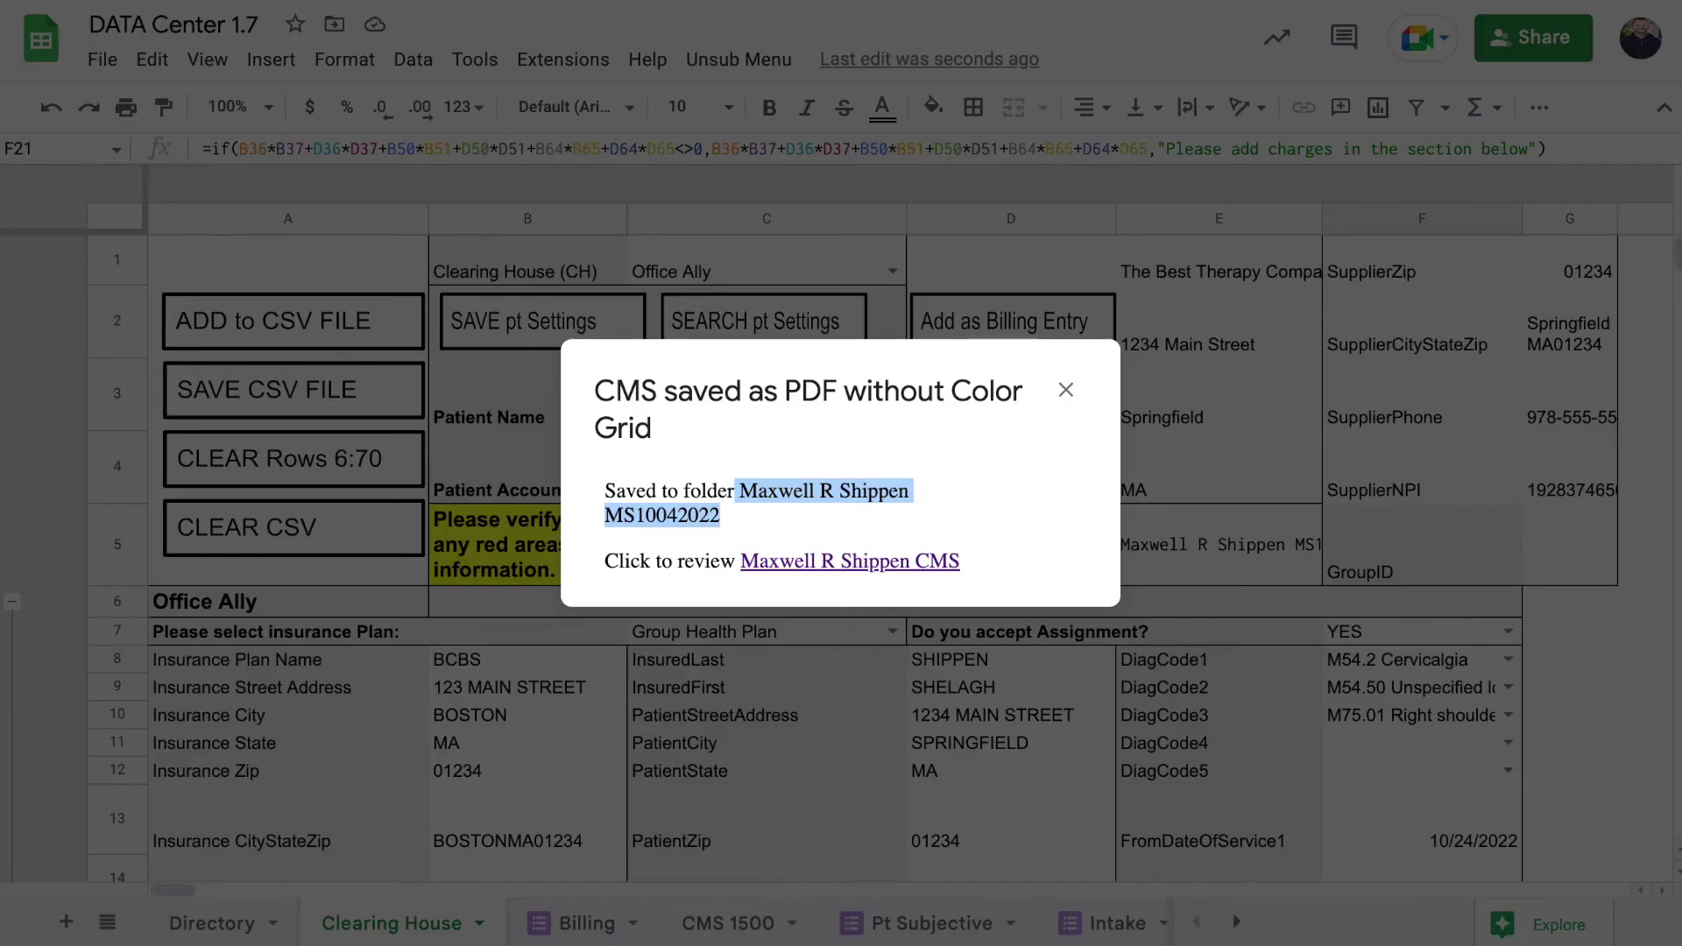
pyautogui.click(1065, 389)
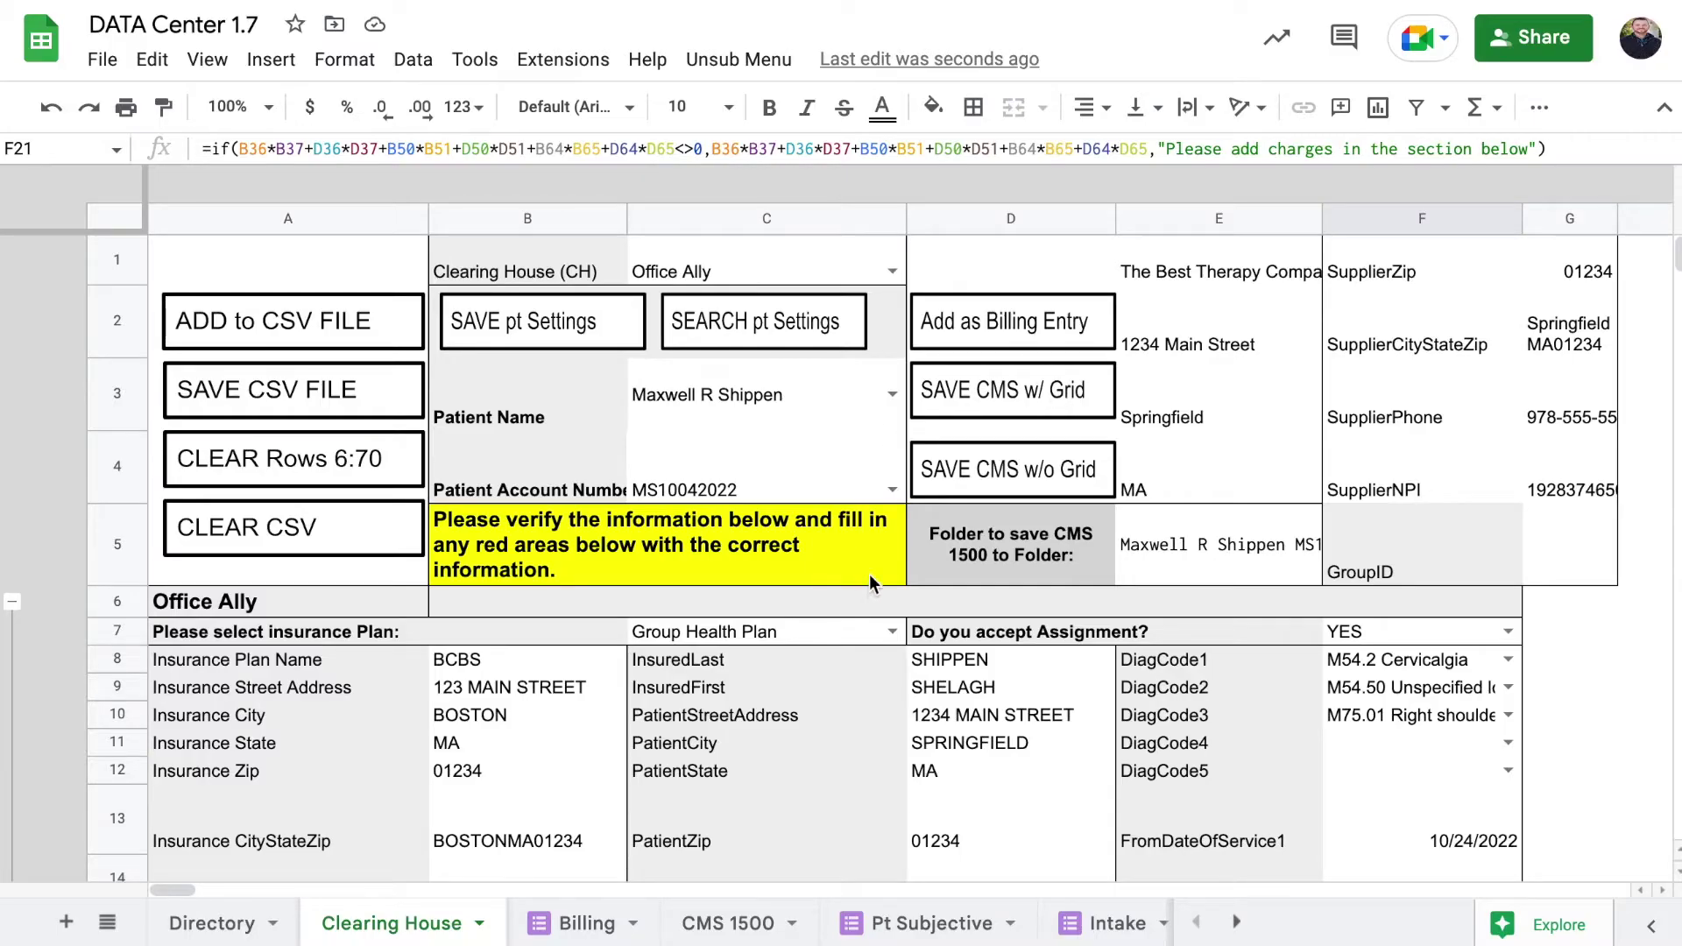
# Step: Add the claim as a billing entry and reset the Billing sheet lookup fields
pyautogui.click(1004, 326)
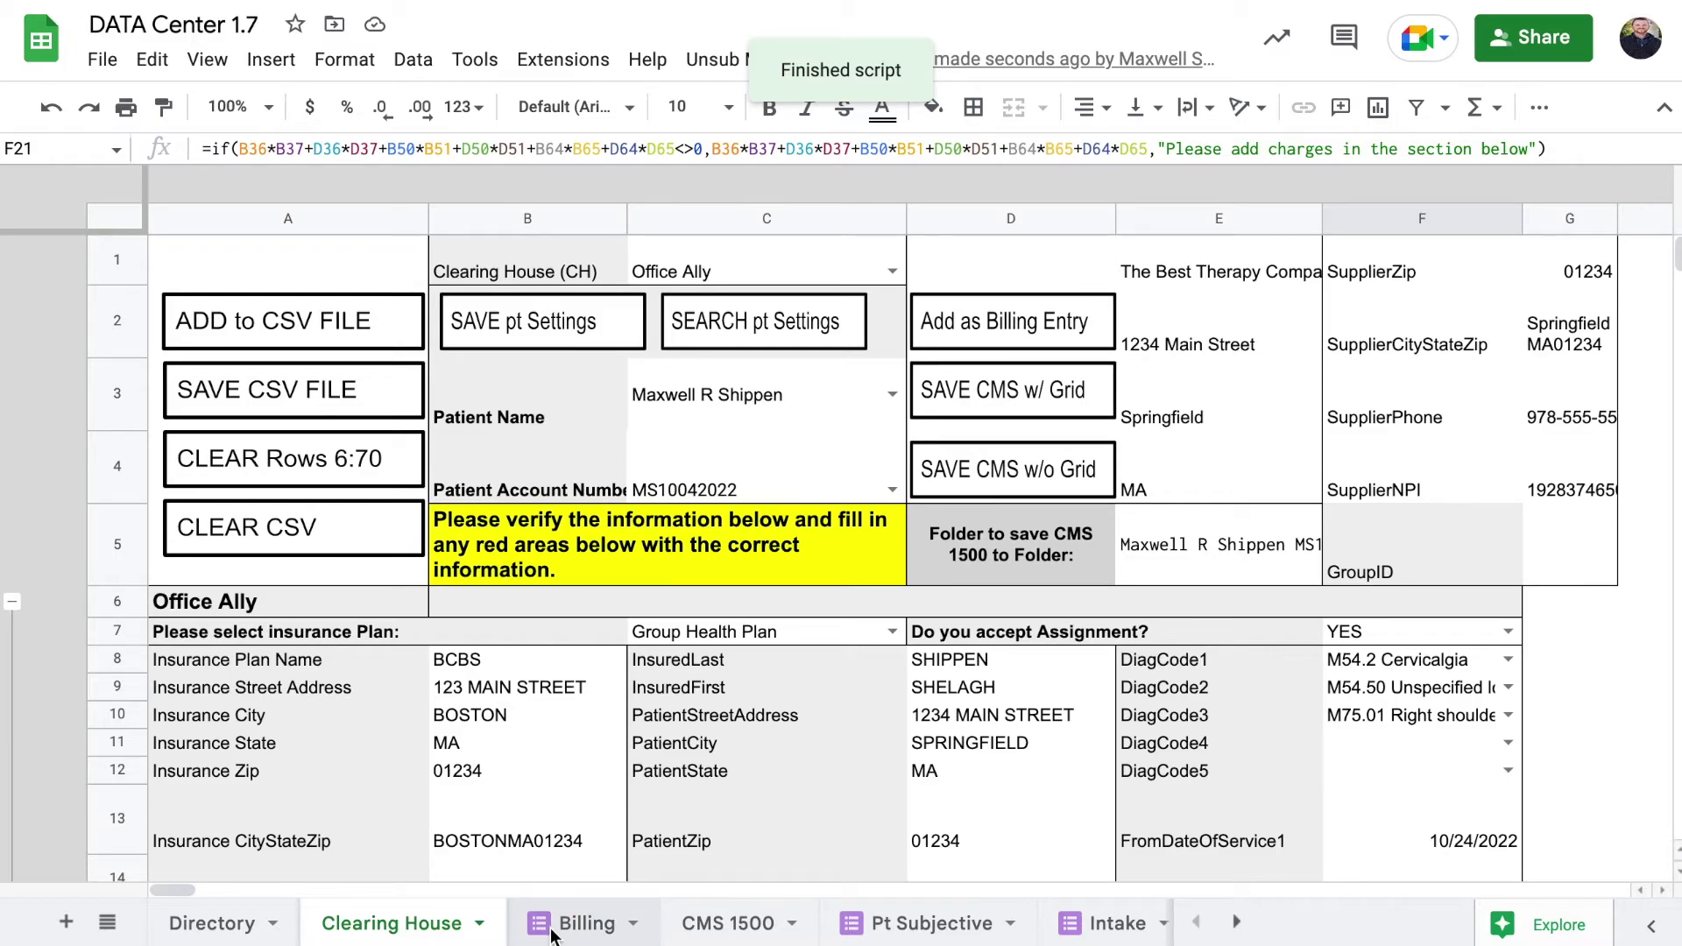
pyautogui.click(583, 923)
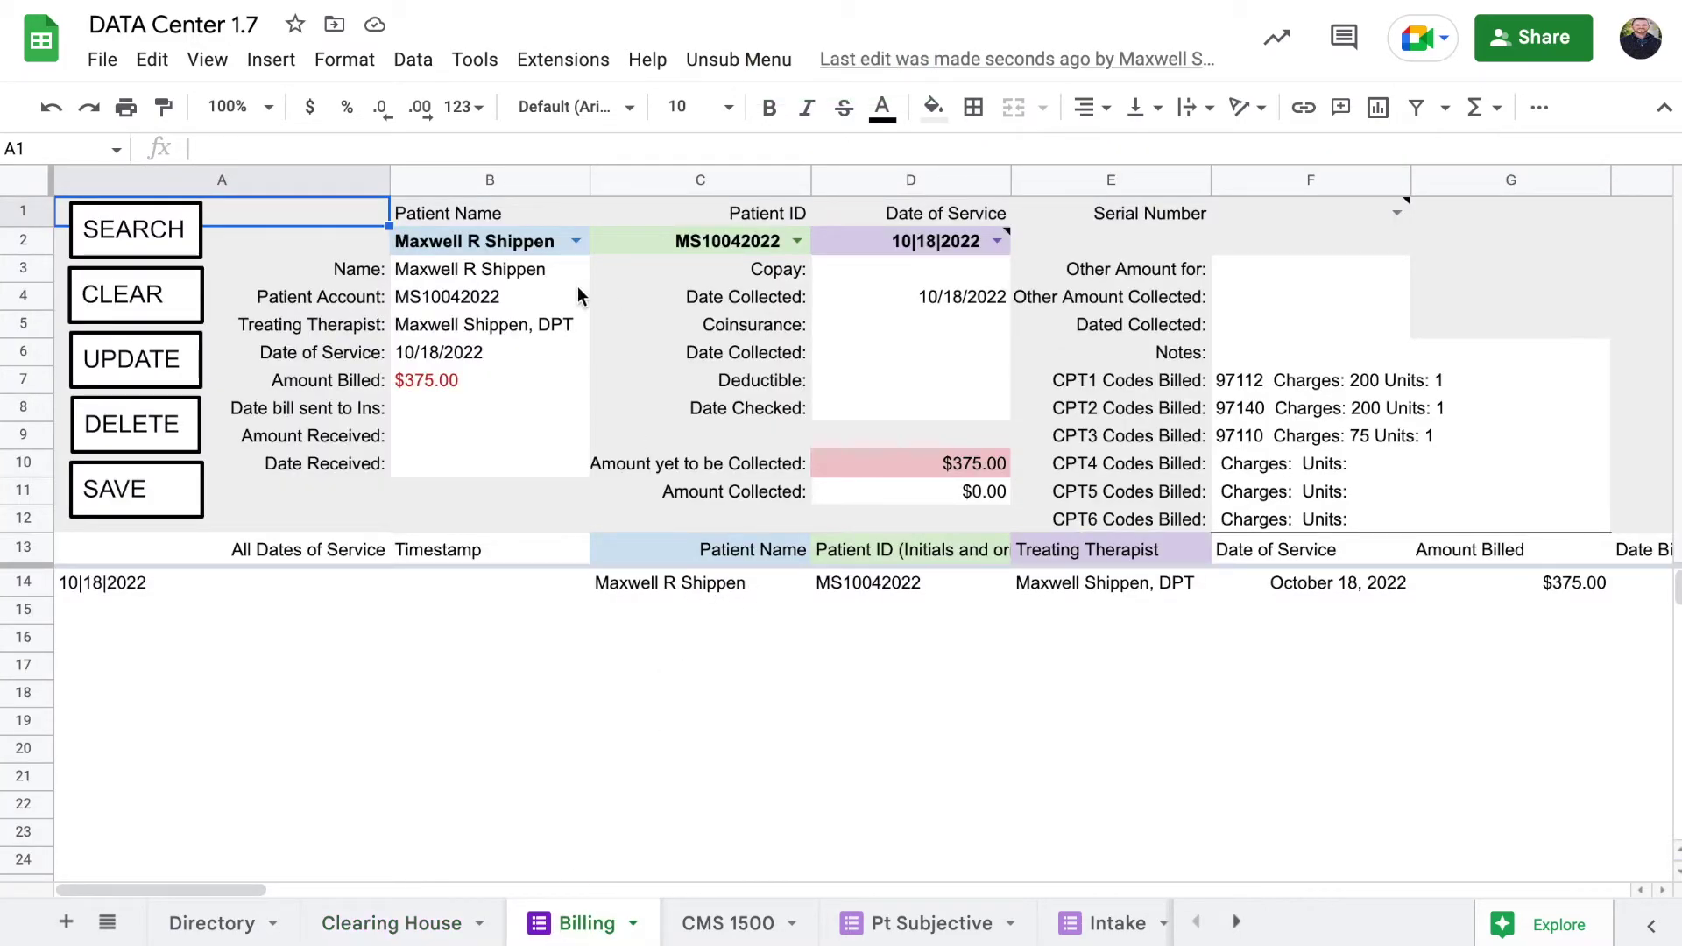
pyautogui.click(177, 302)
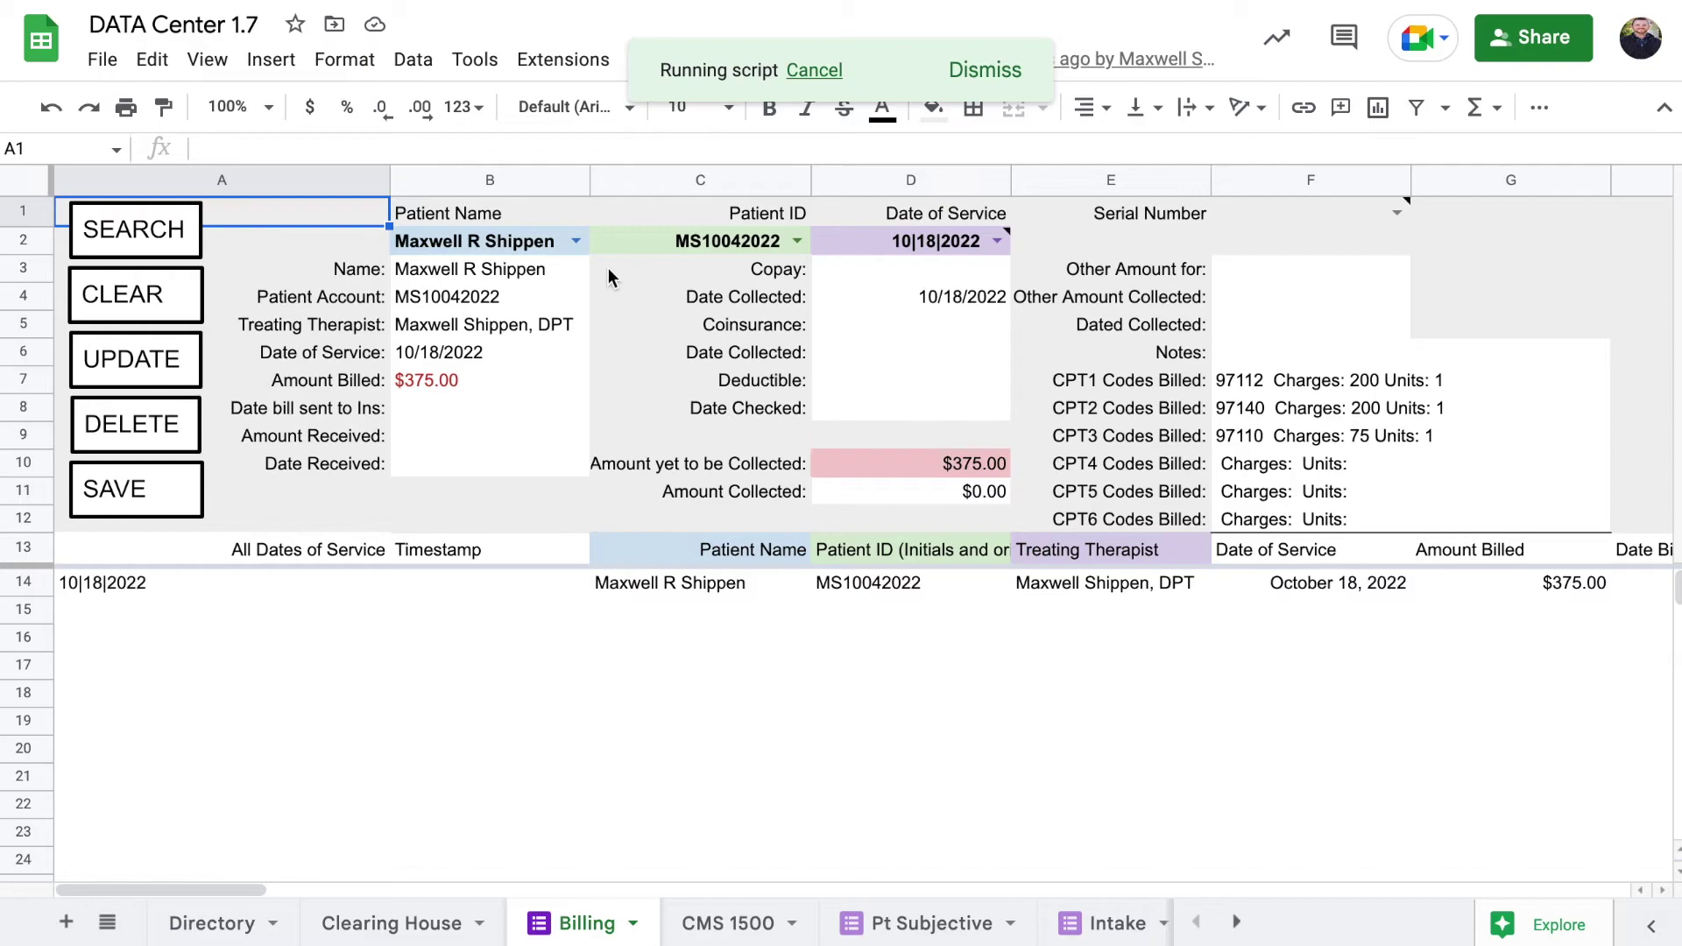
# Step: Look up the patient's billing entry by name, patient ID and date 10|24|2022
pyautogui.click(579, 242)
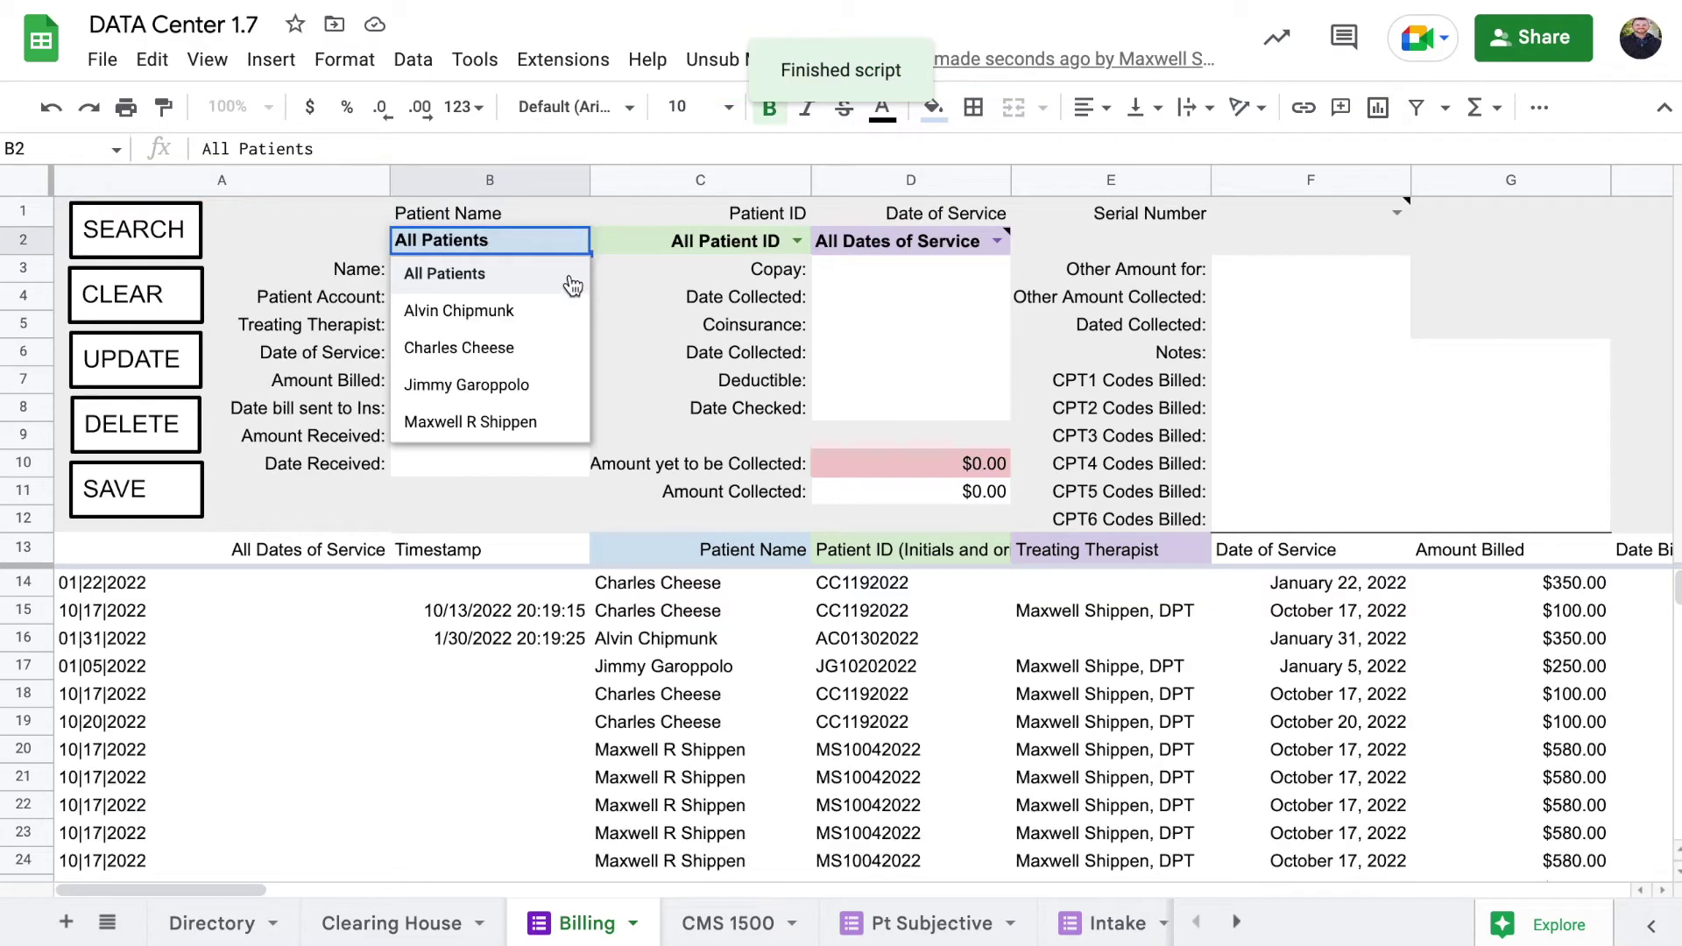
pyautogui.click(523, 421)
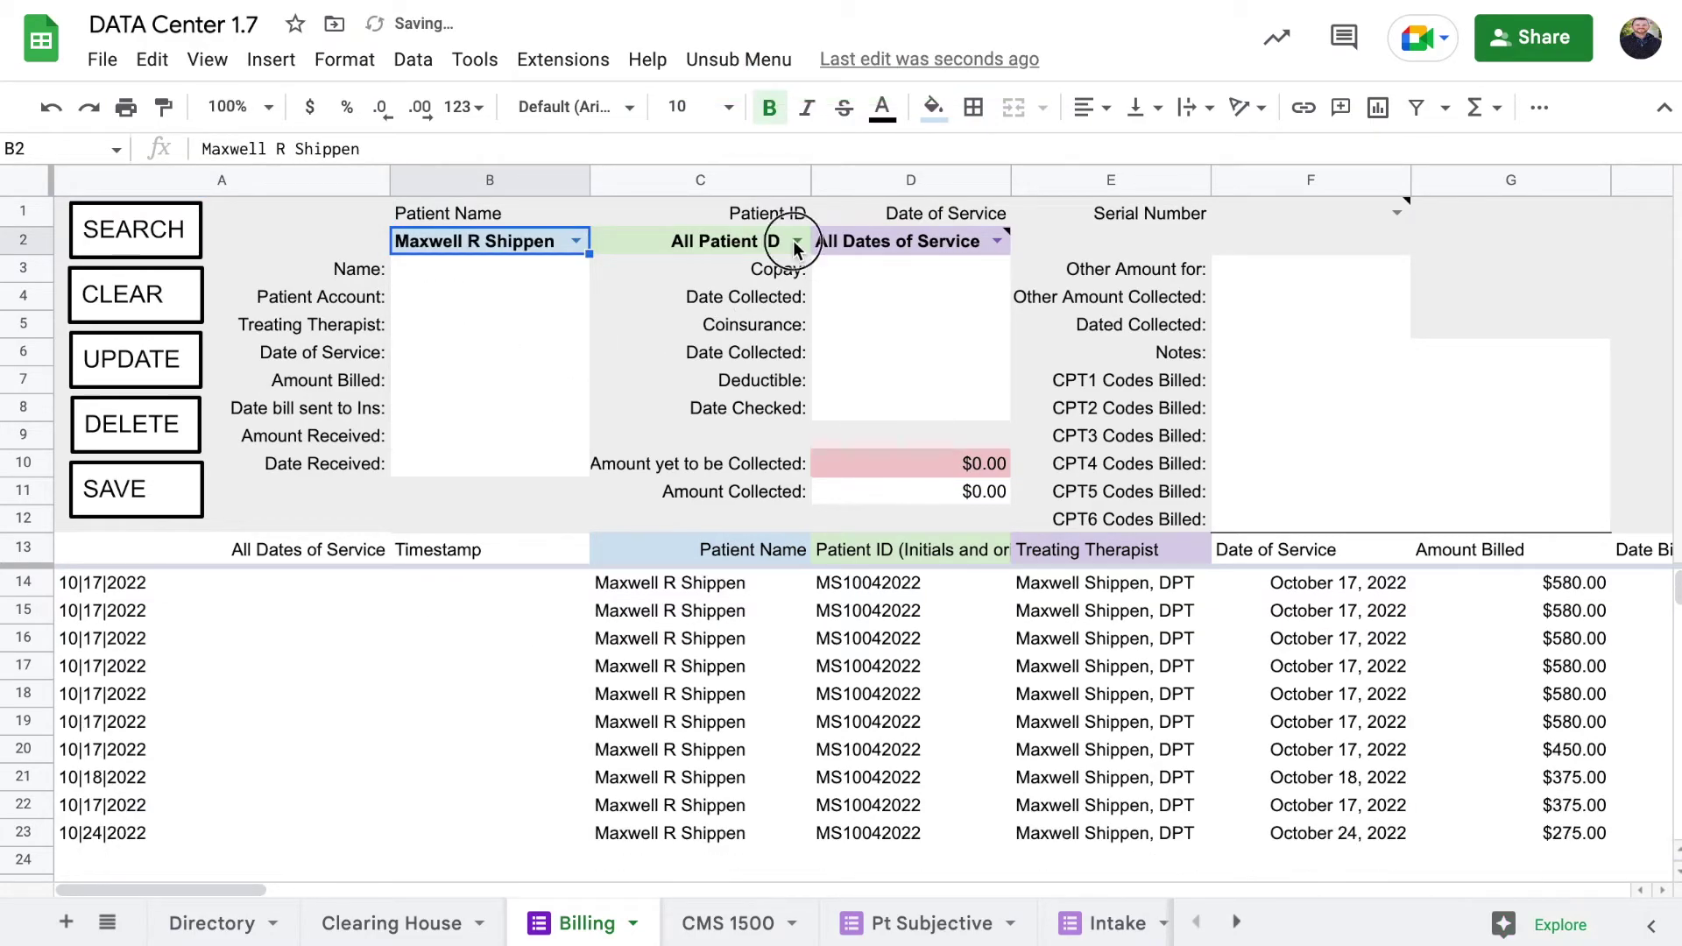
pyautogui.click(797, 242)
pyautogui.click(738, 310)
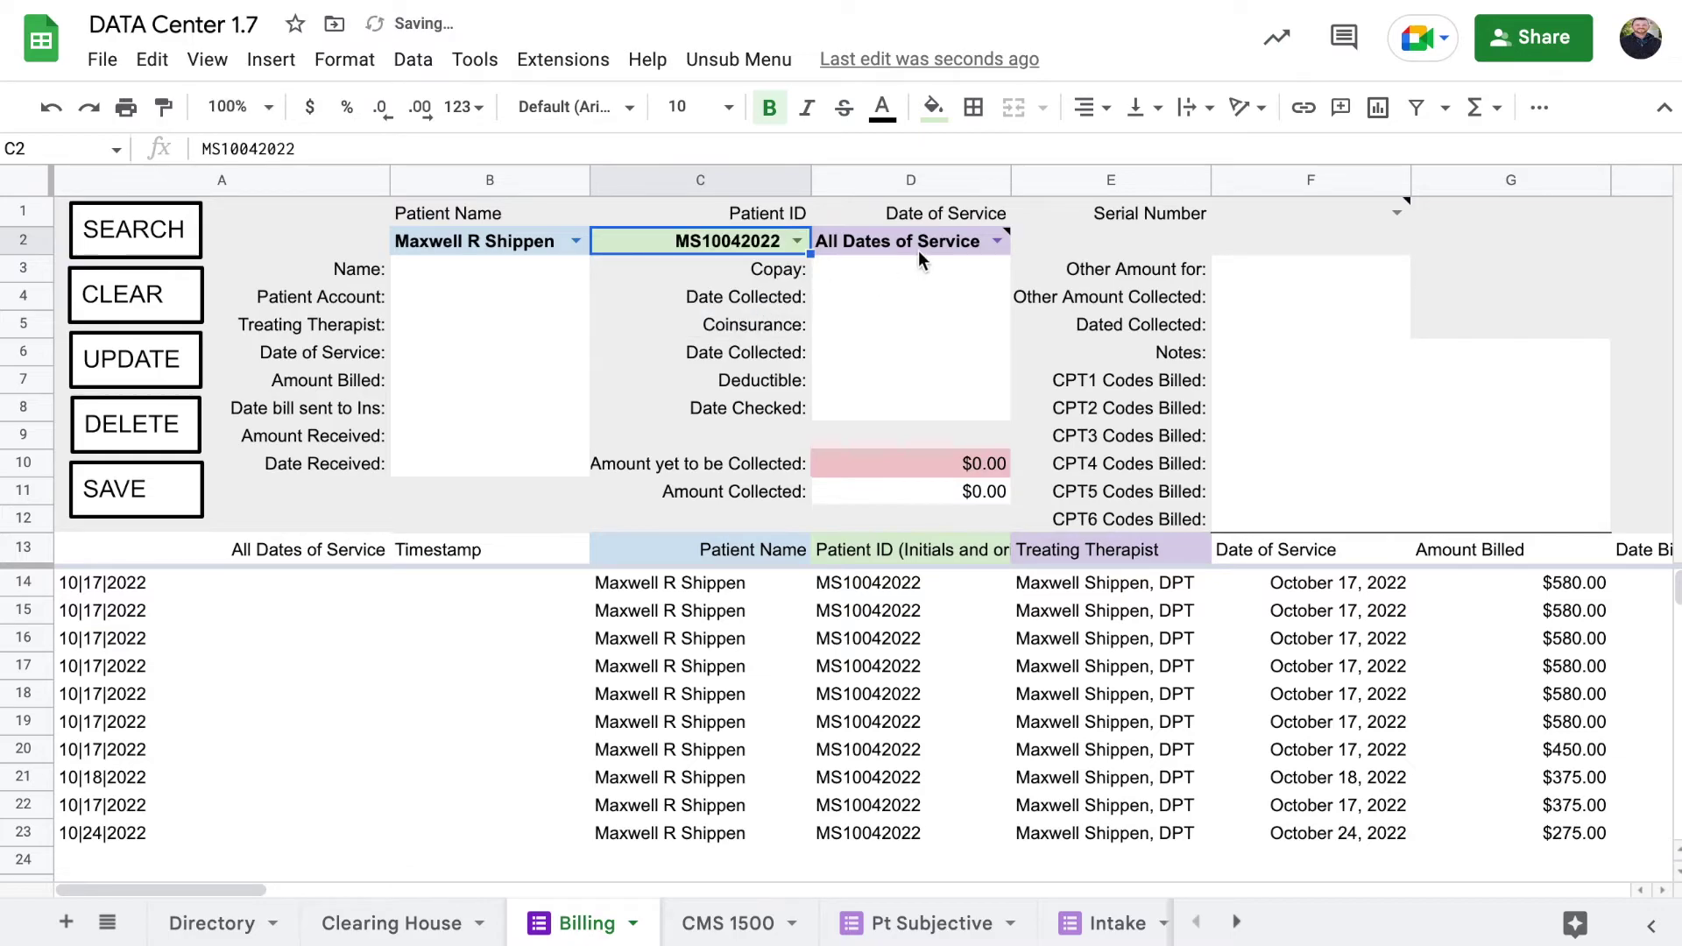
pyautogui.click(985, 239)
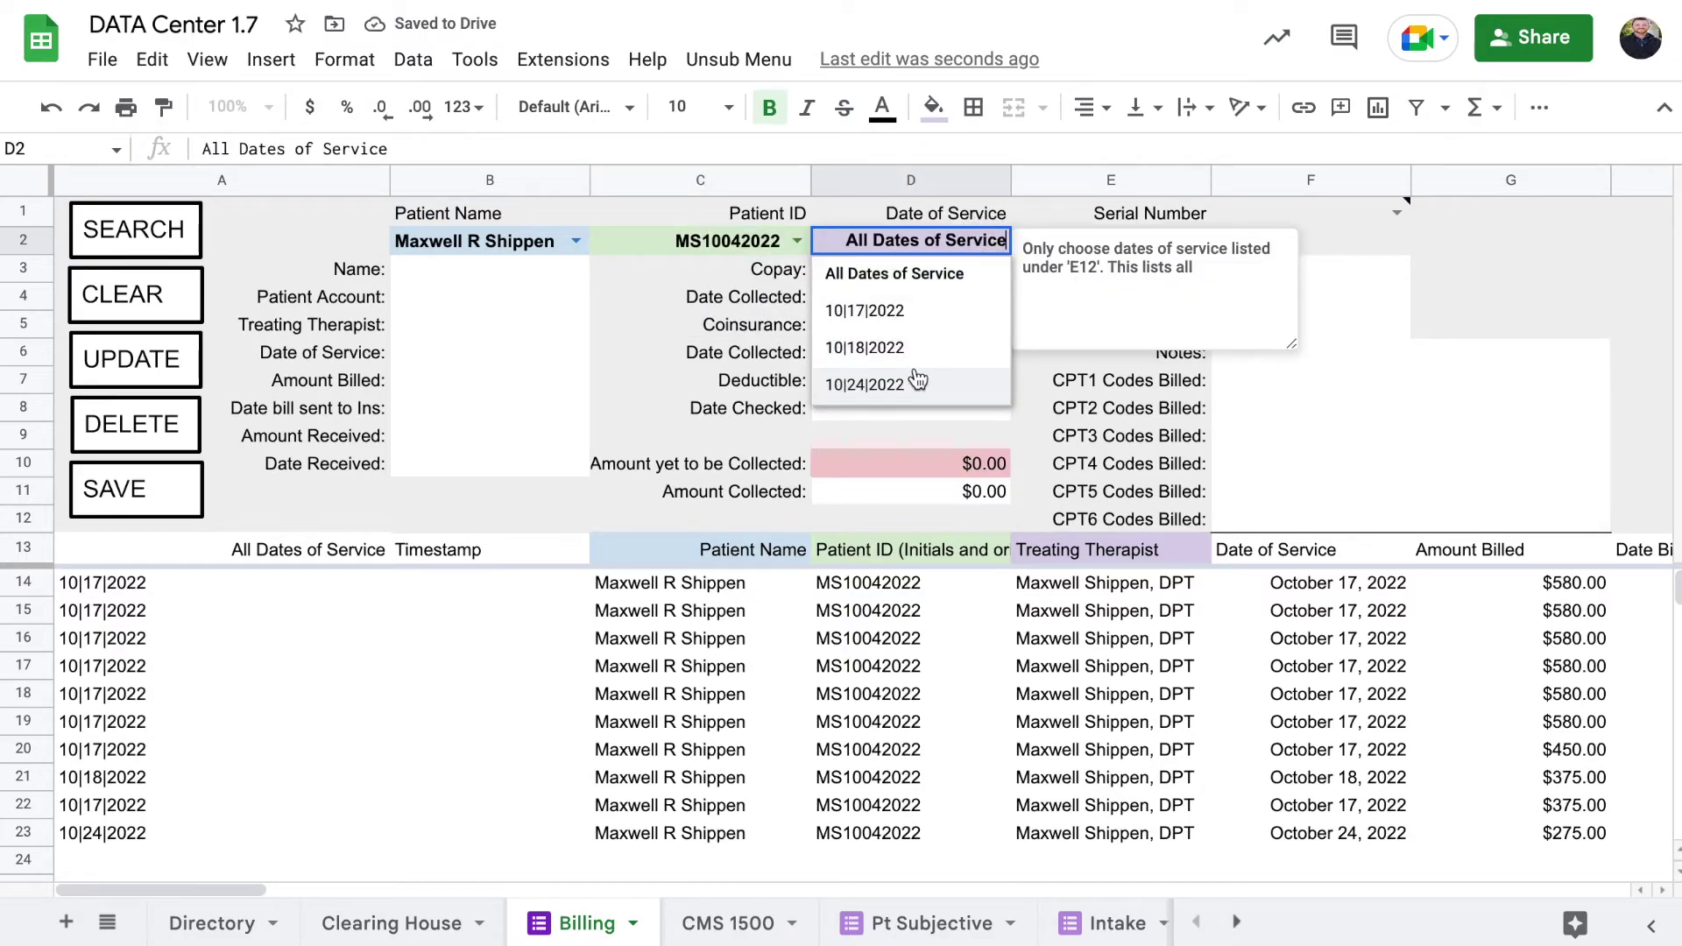
pyautogui.click(881, 386)
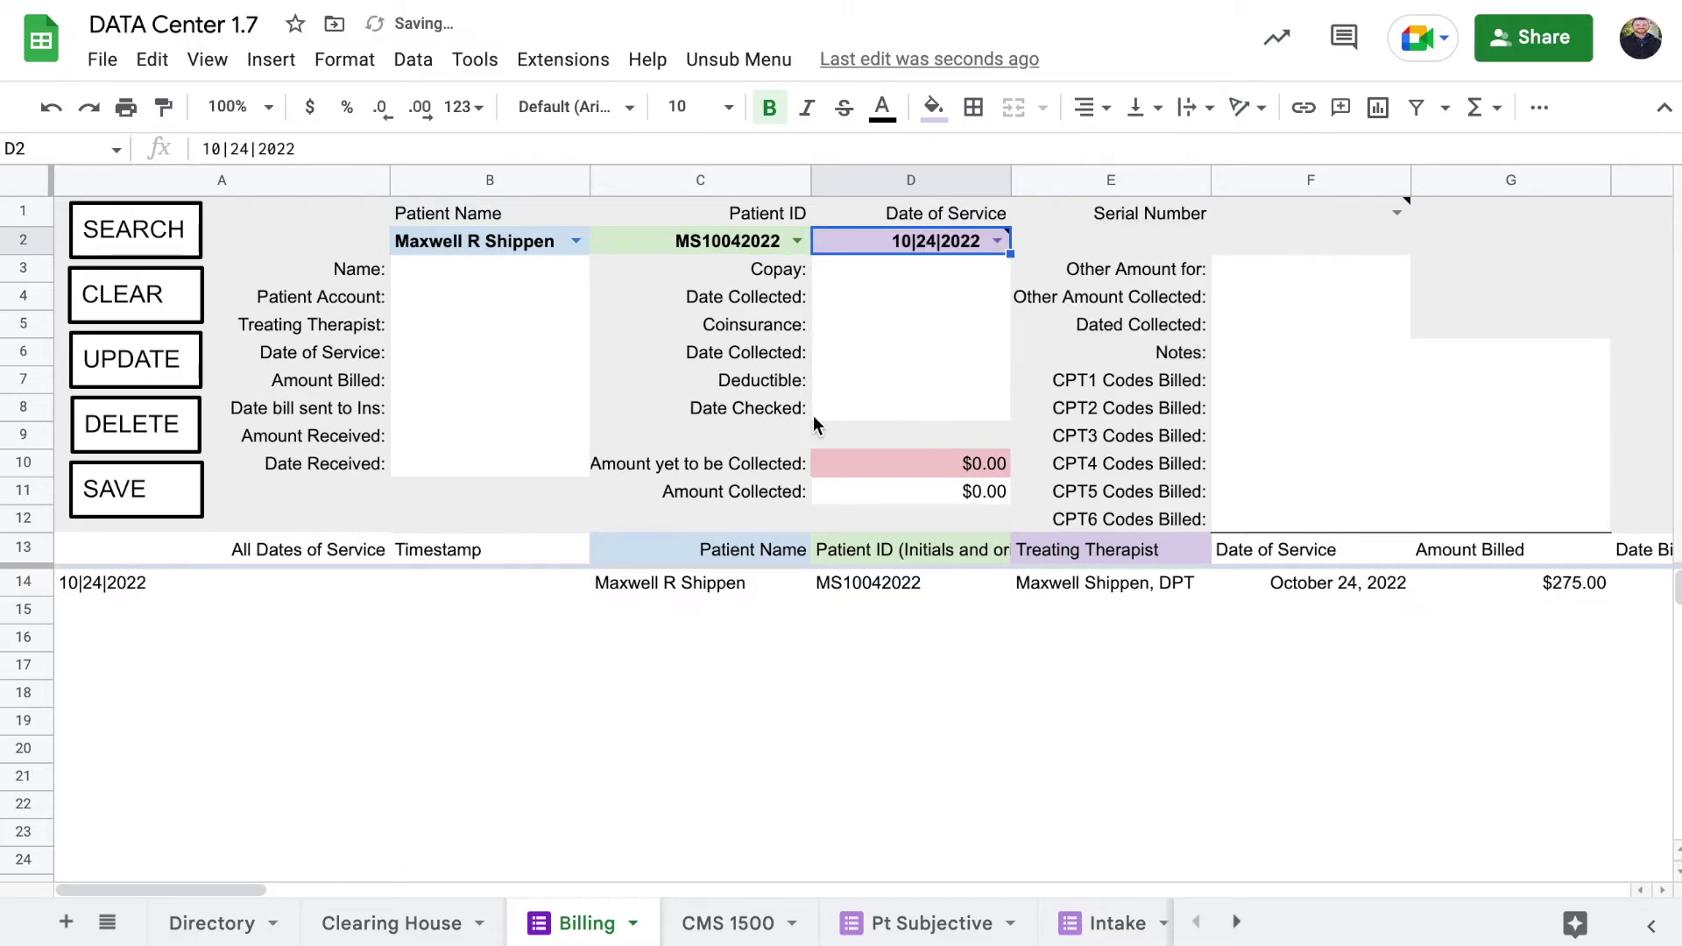
pyautogui.click(140, 229)
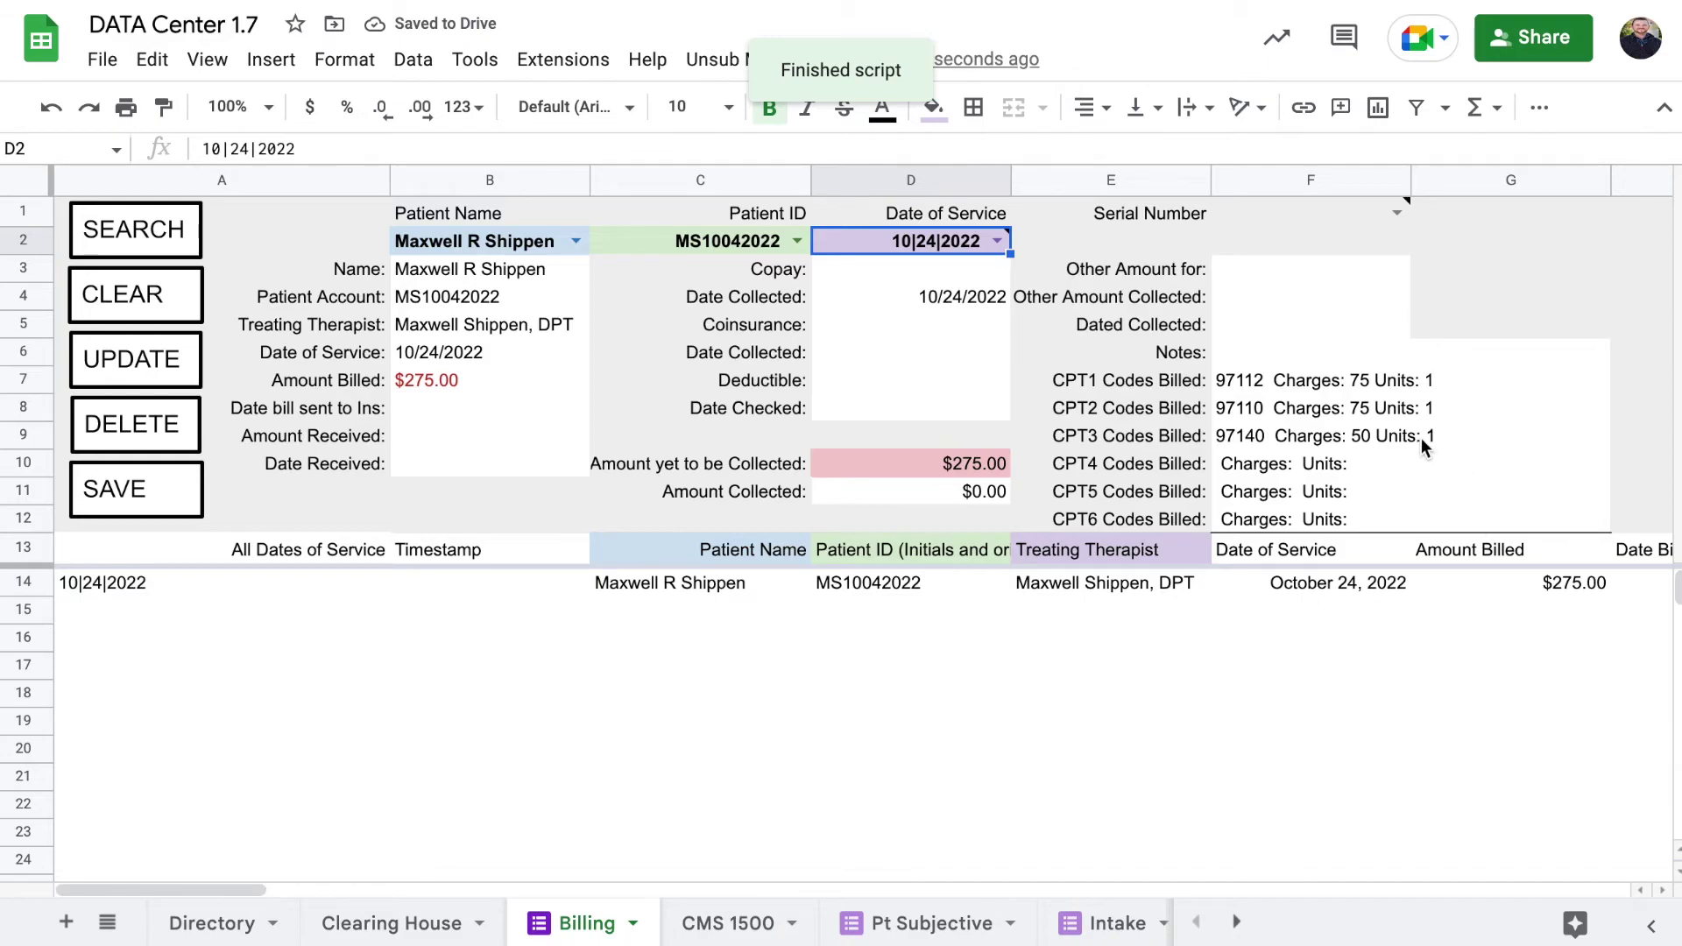
# Step: Check the three billed CPT codes and $275.00 amount billed, then return to Clearing House
pyautogui.click(1415, 436)
pyautogui.click(1362, 383)
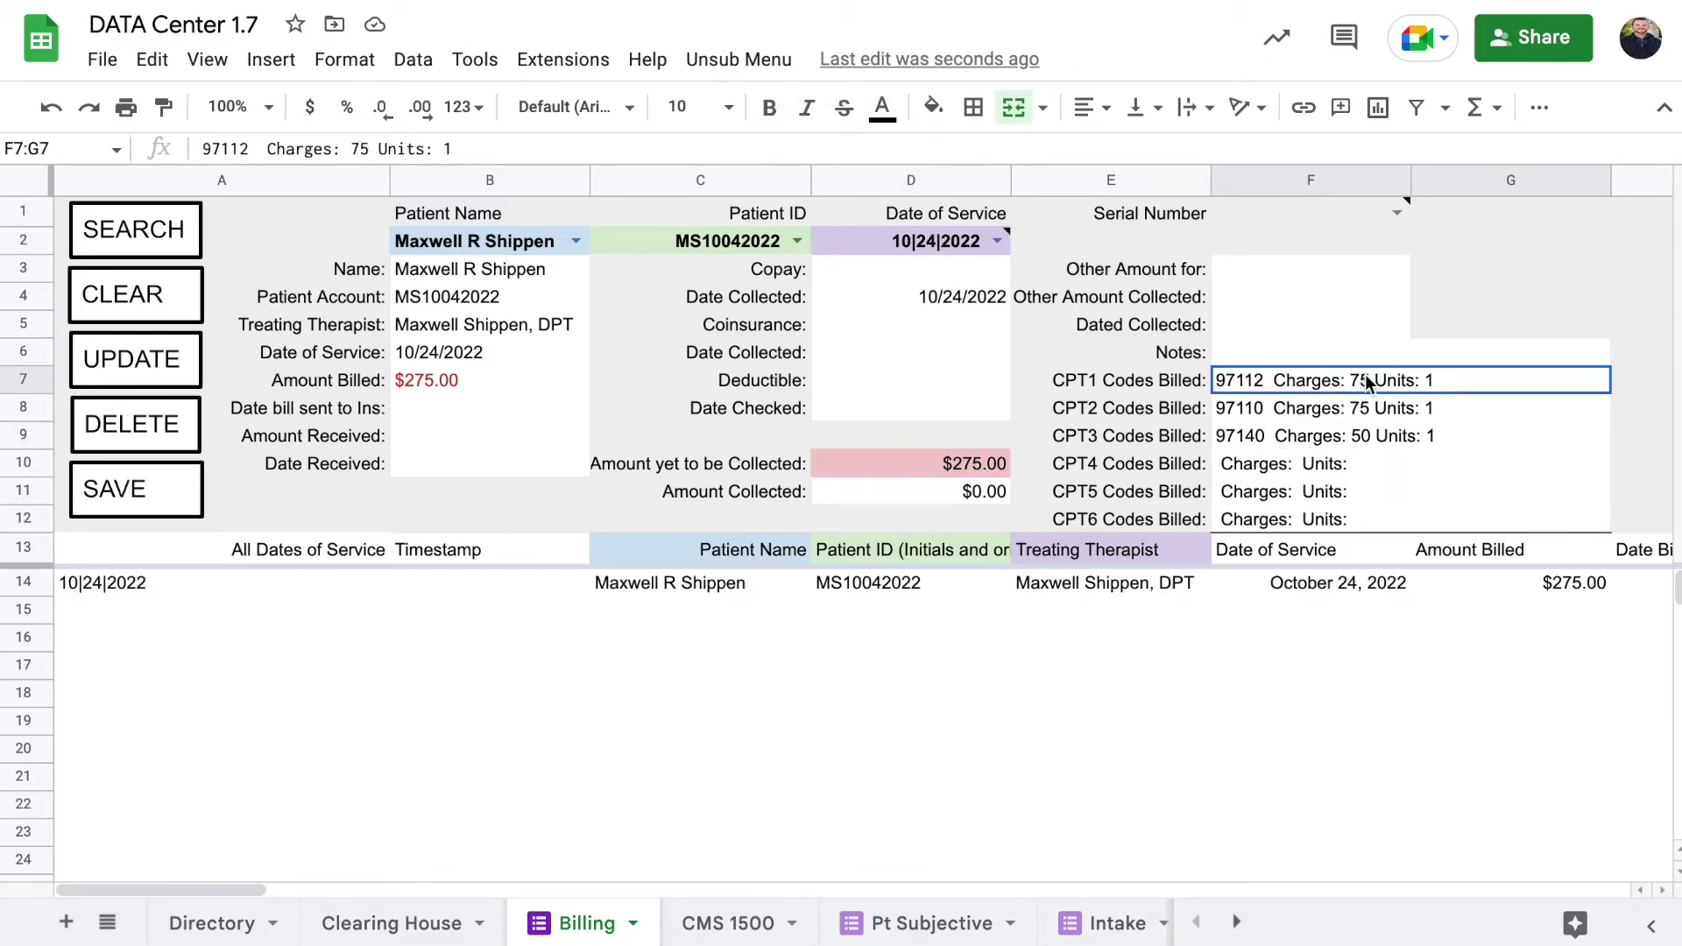
pyautogui.click(1381, 415)
pyautogui.click(1383, 436)
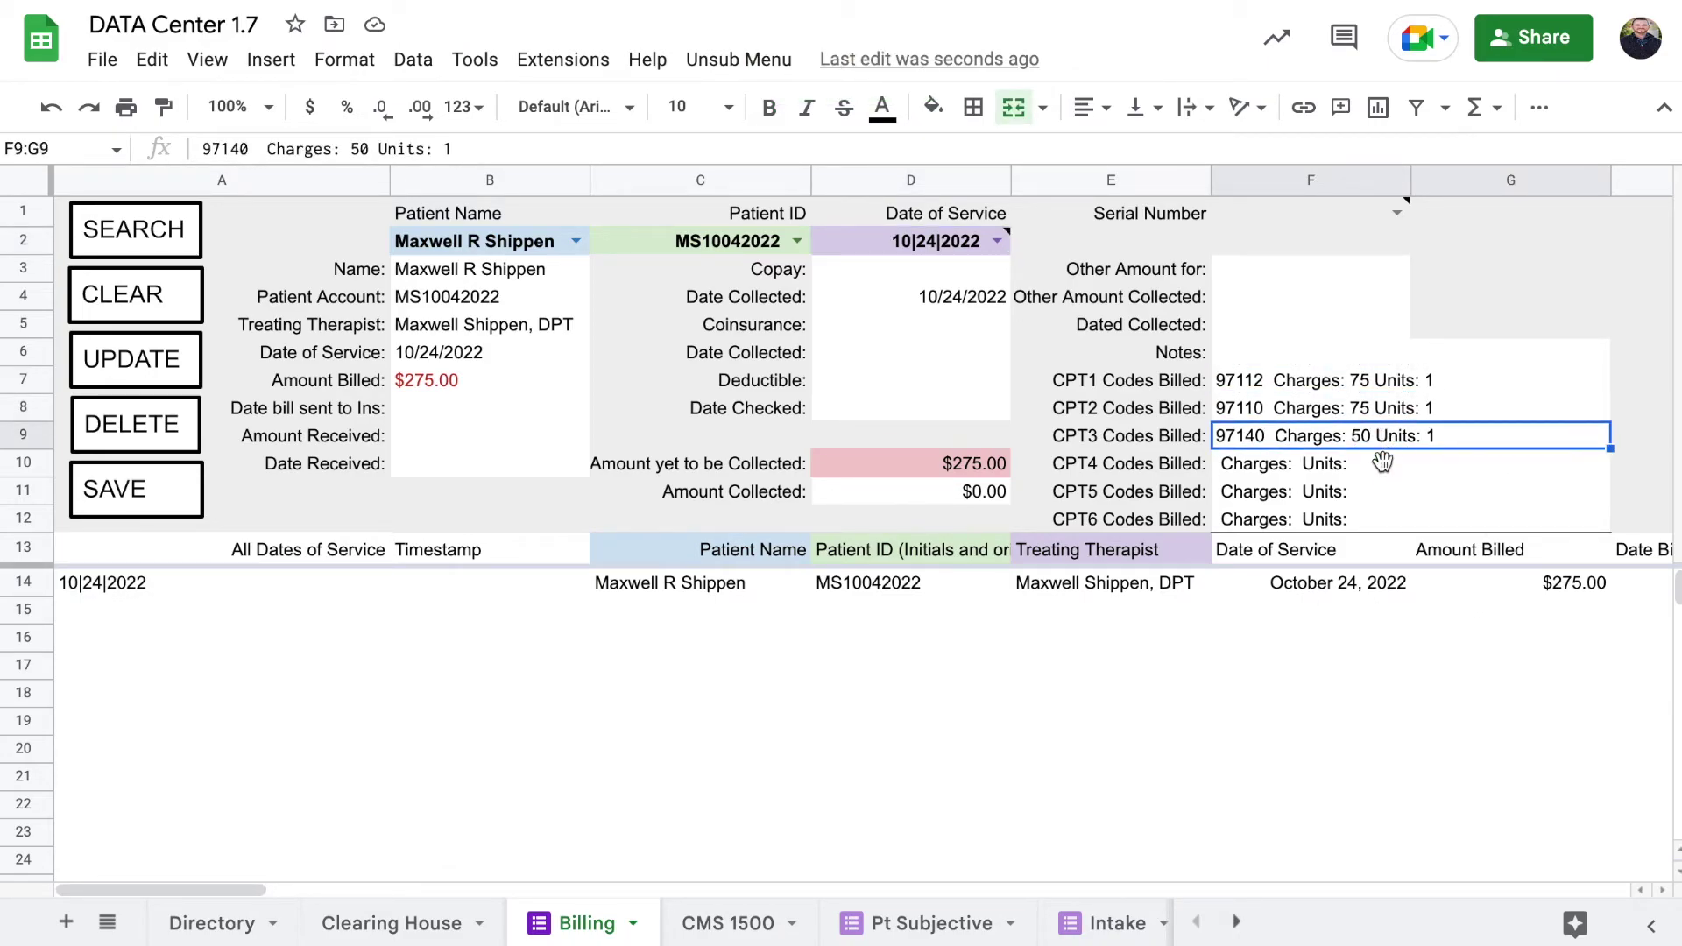
pyautogui.click(1382, 494)
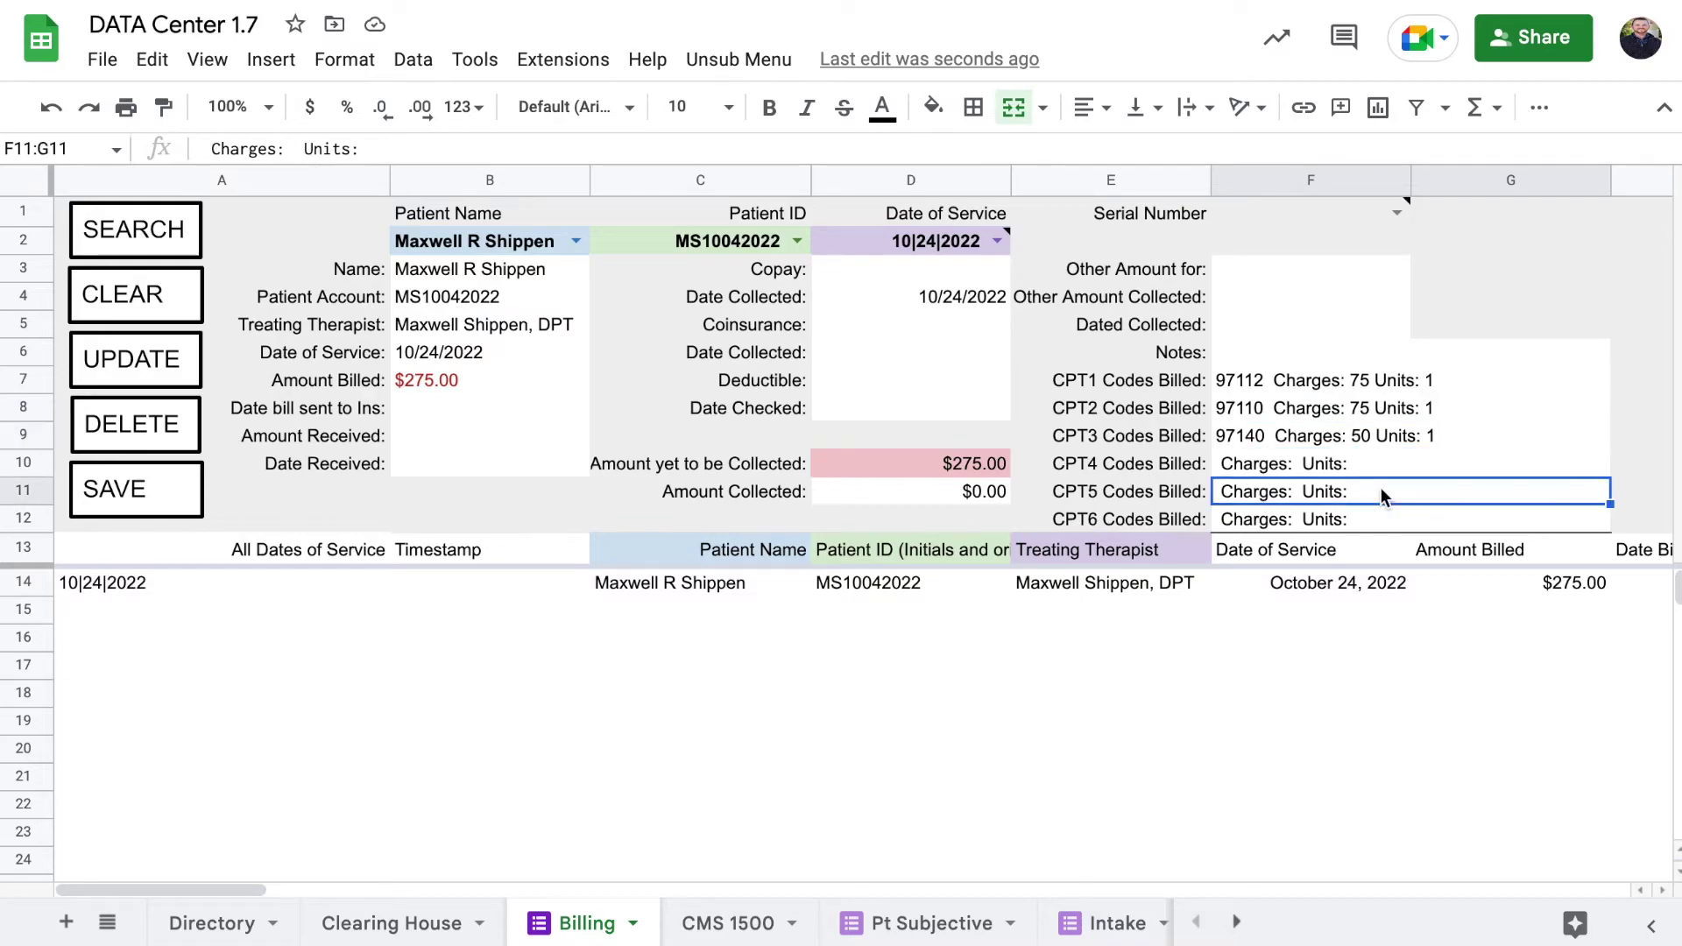
pyautogui.click(491, 379)
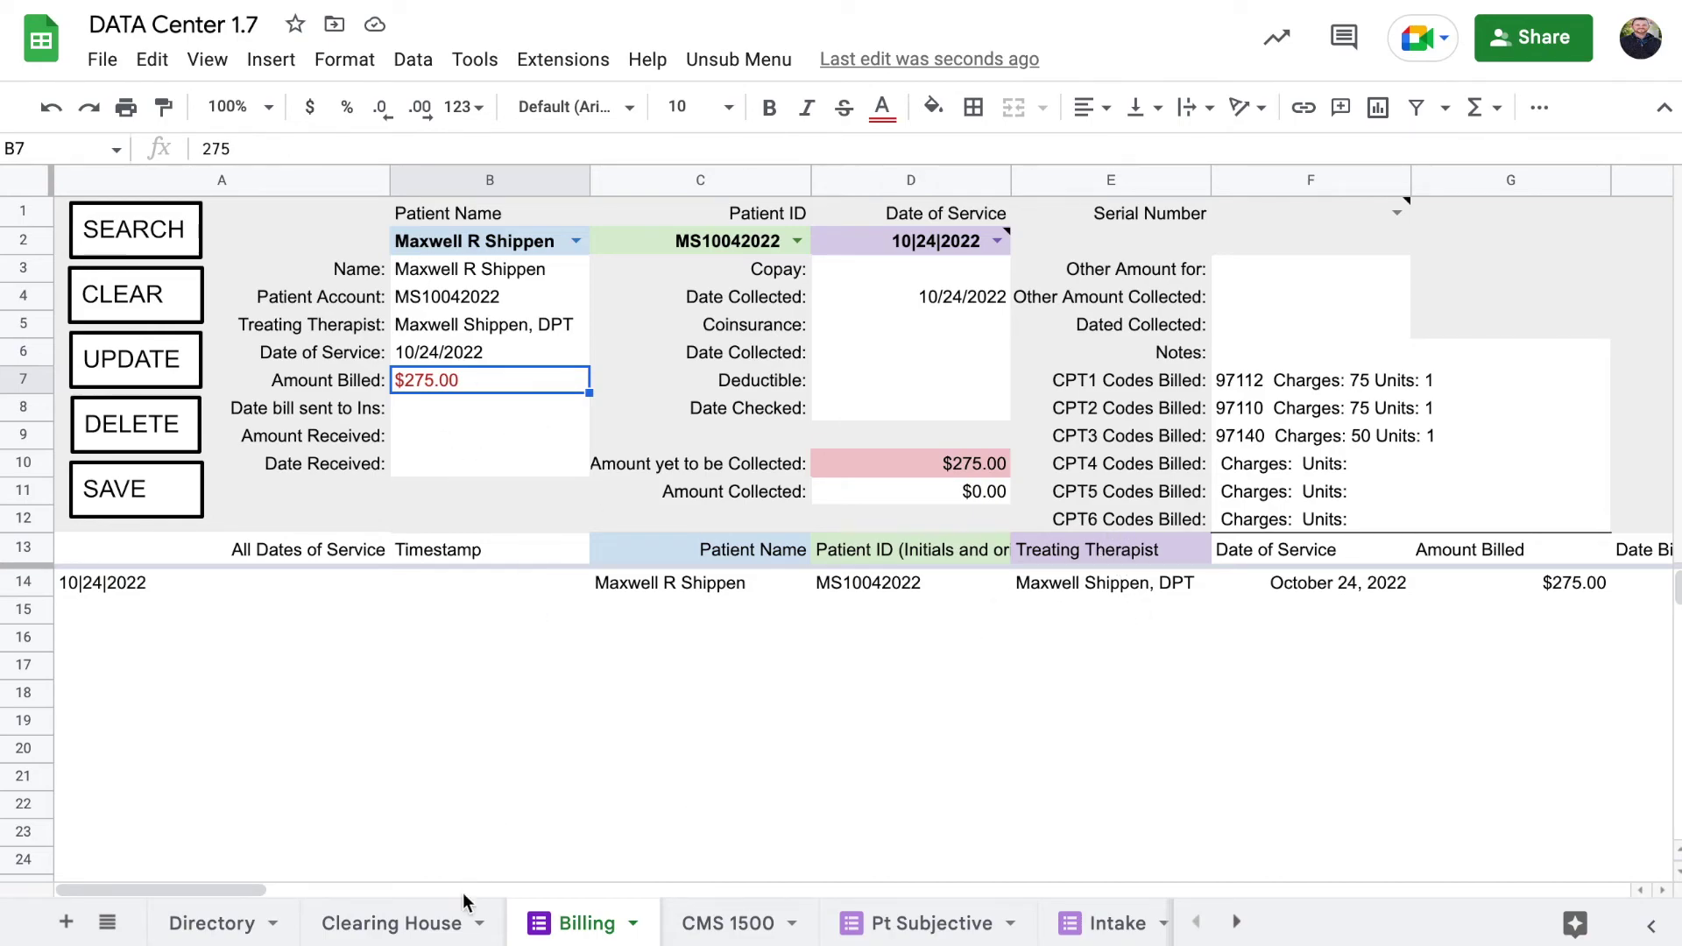
pyautogui.click(366, 924)
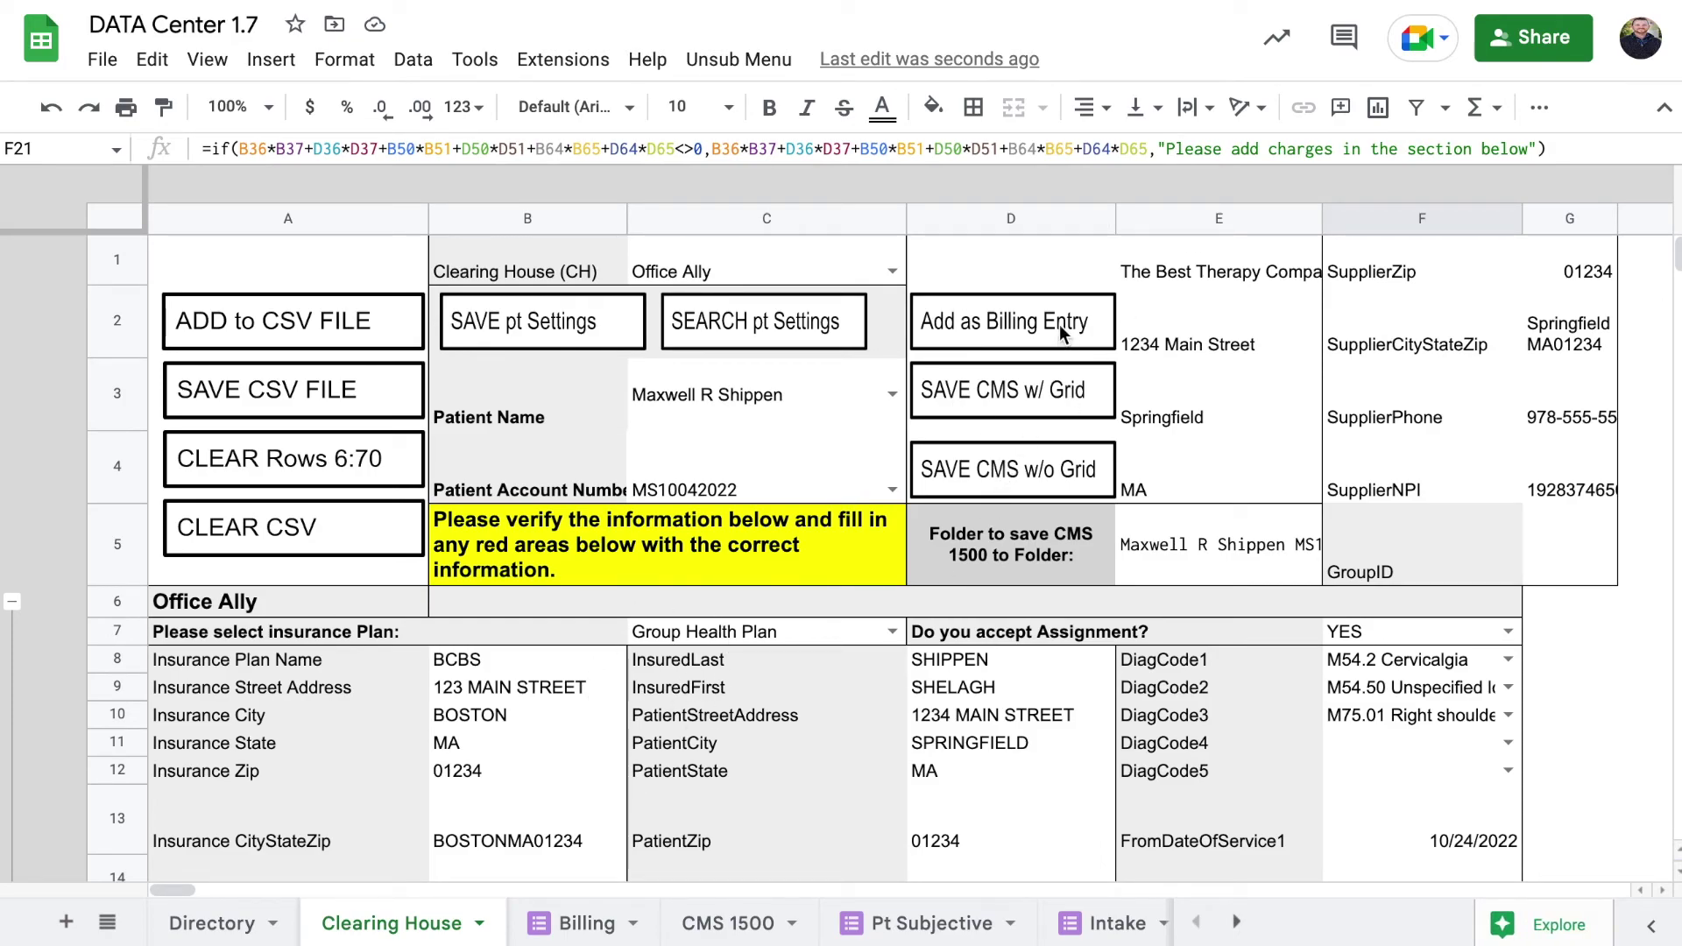
# Step: Clear the previous claim data from Clearing House rows 6–70
pyautogui.click(385, 460)
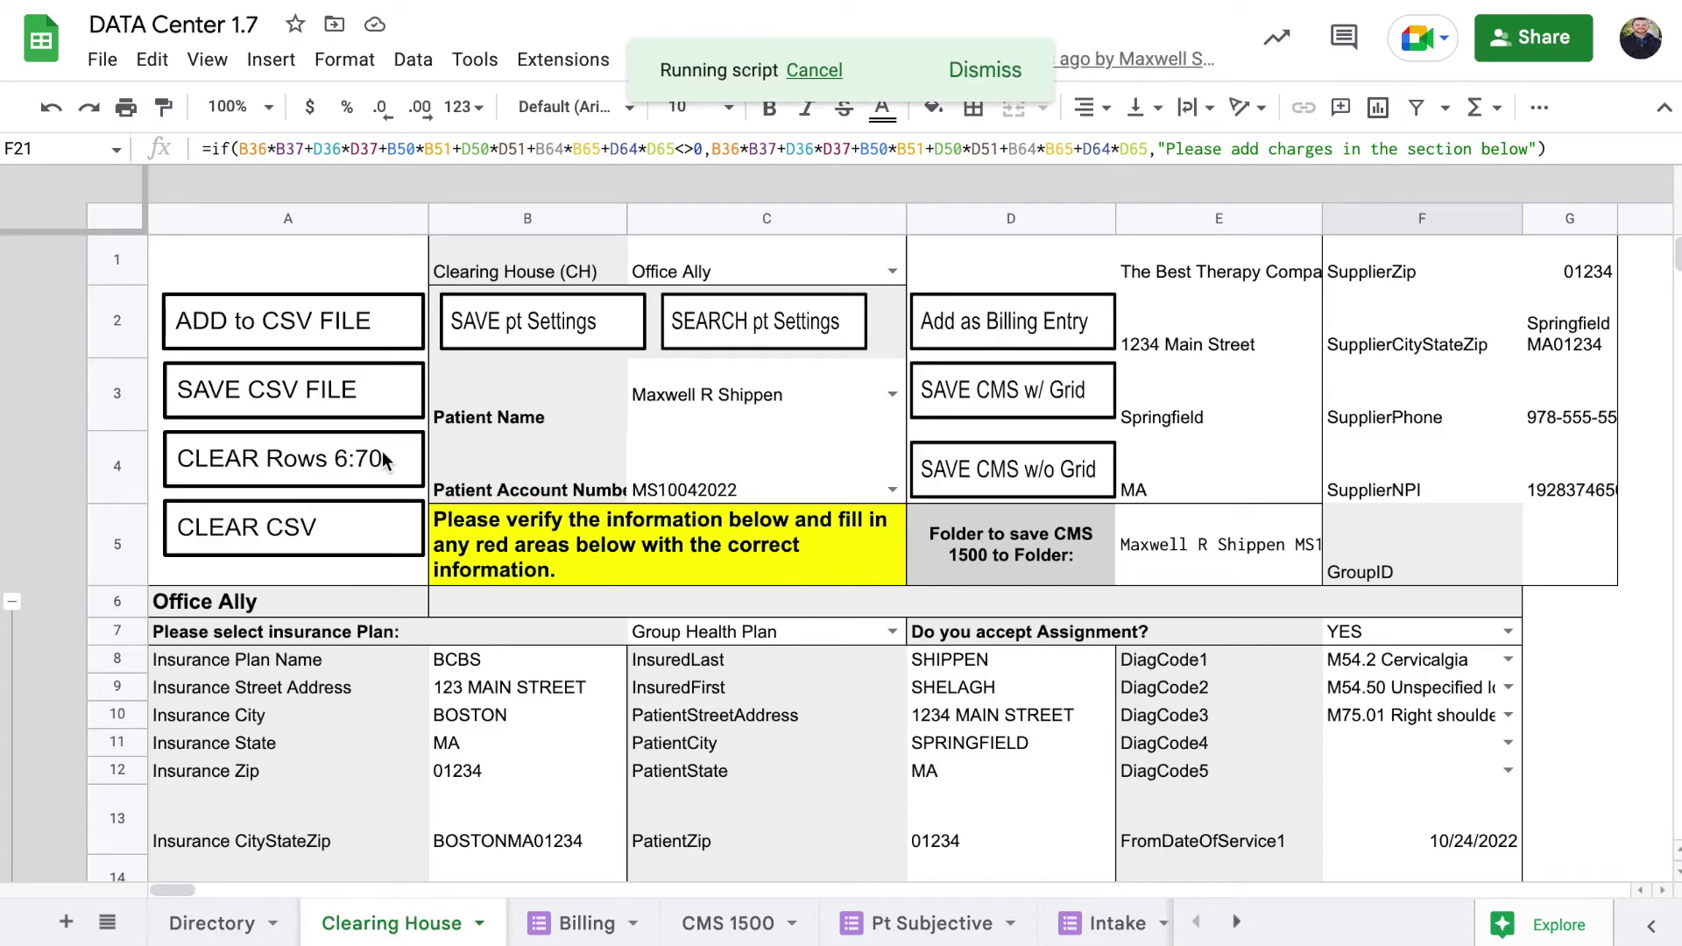
pyautogui.scroll(-3, 917, 411)
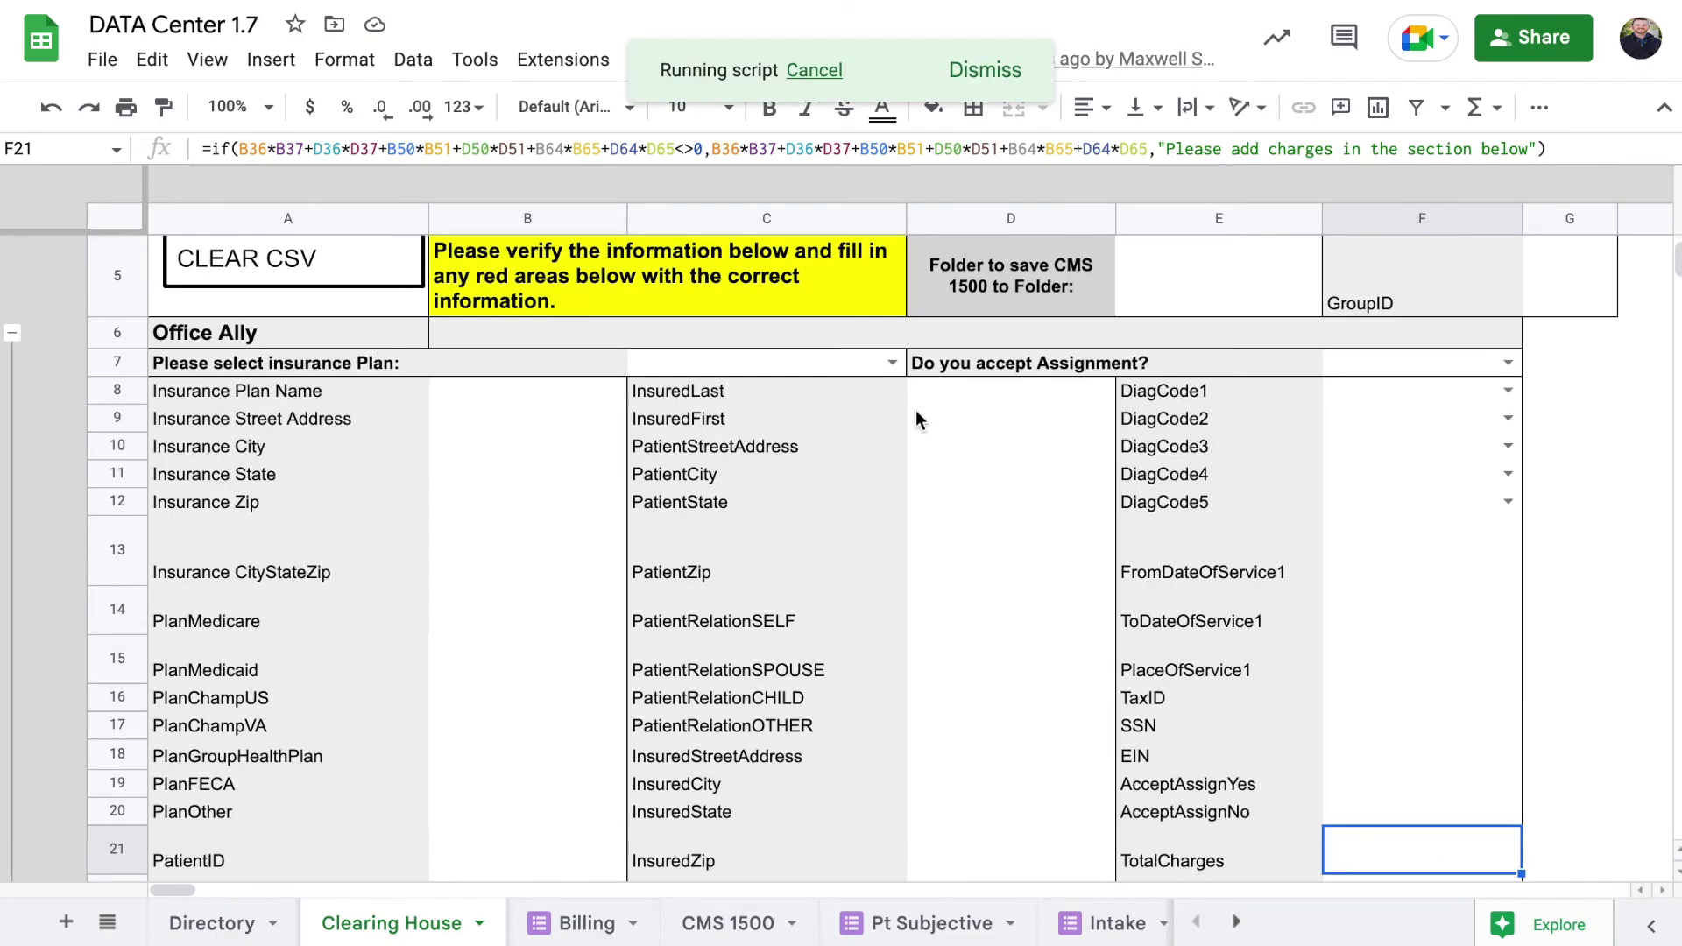
pyautogui.scroll(-10, 903, 361)
pyautogui.scroll(10, 903, 361)
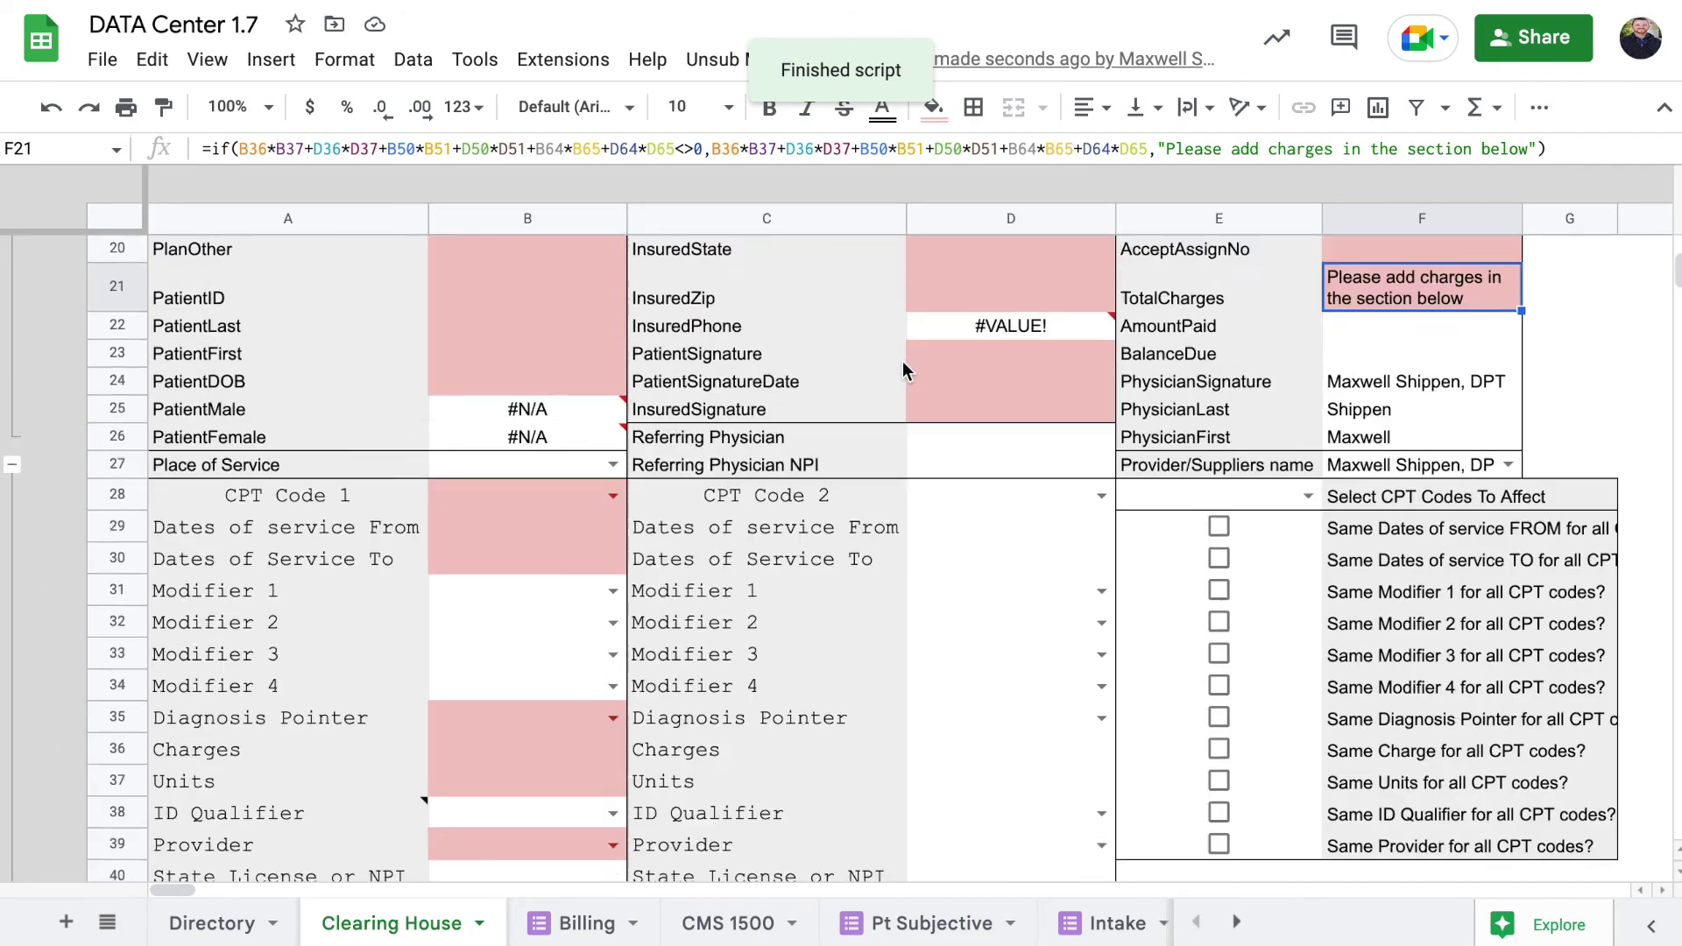
# Step: Choose the patient in C3 and account number in C4, then load saved patient settings
pyautogui.click(892, 395)
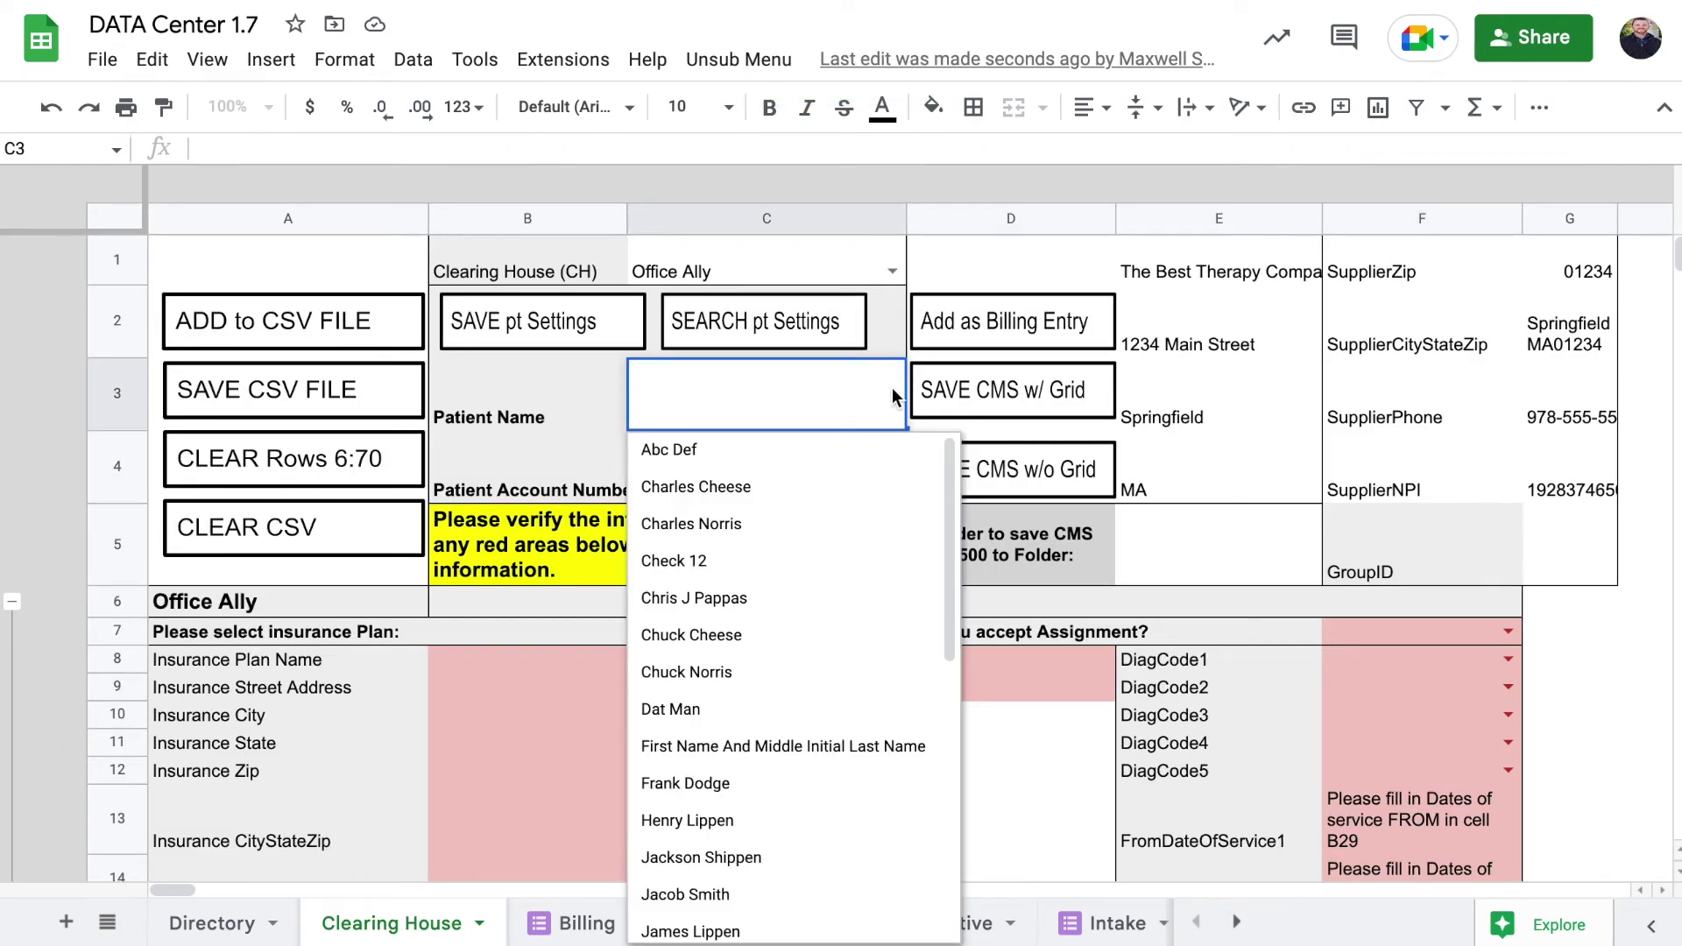
pyautogui.scroll(-3, 811, 699)
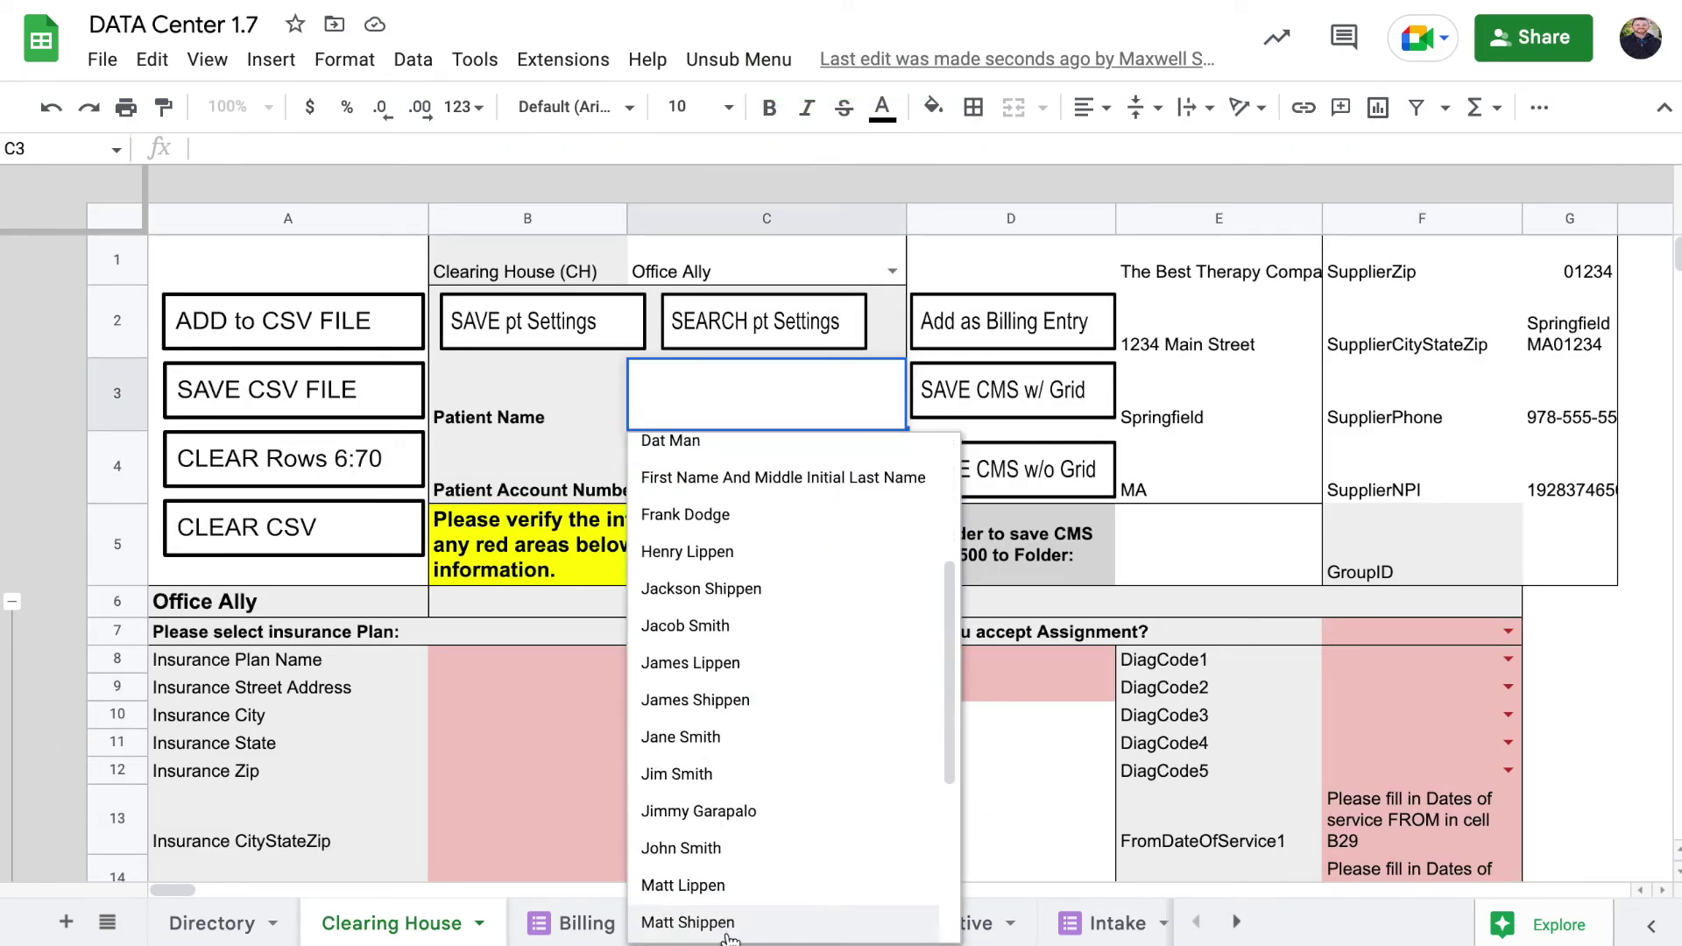
pyautogui.scroll(-3, 736, 920)
pyautogui.click(736, 807)
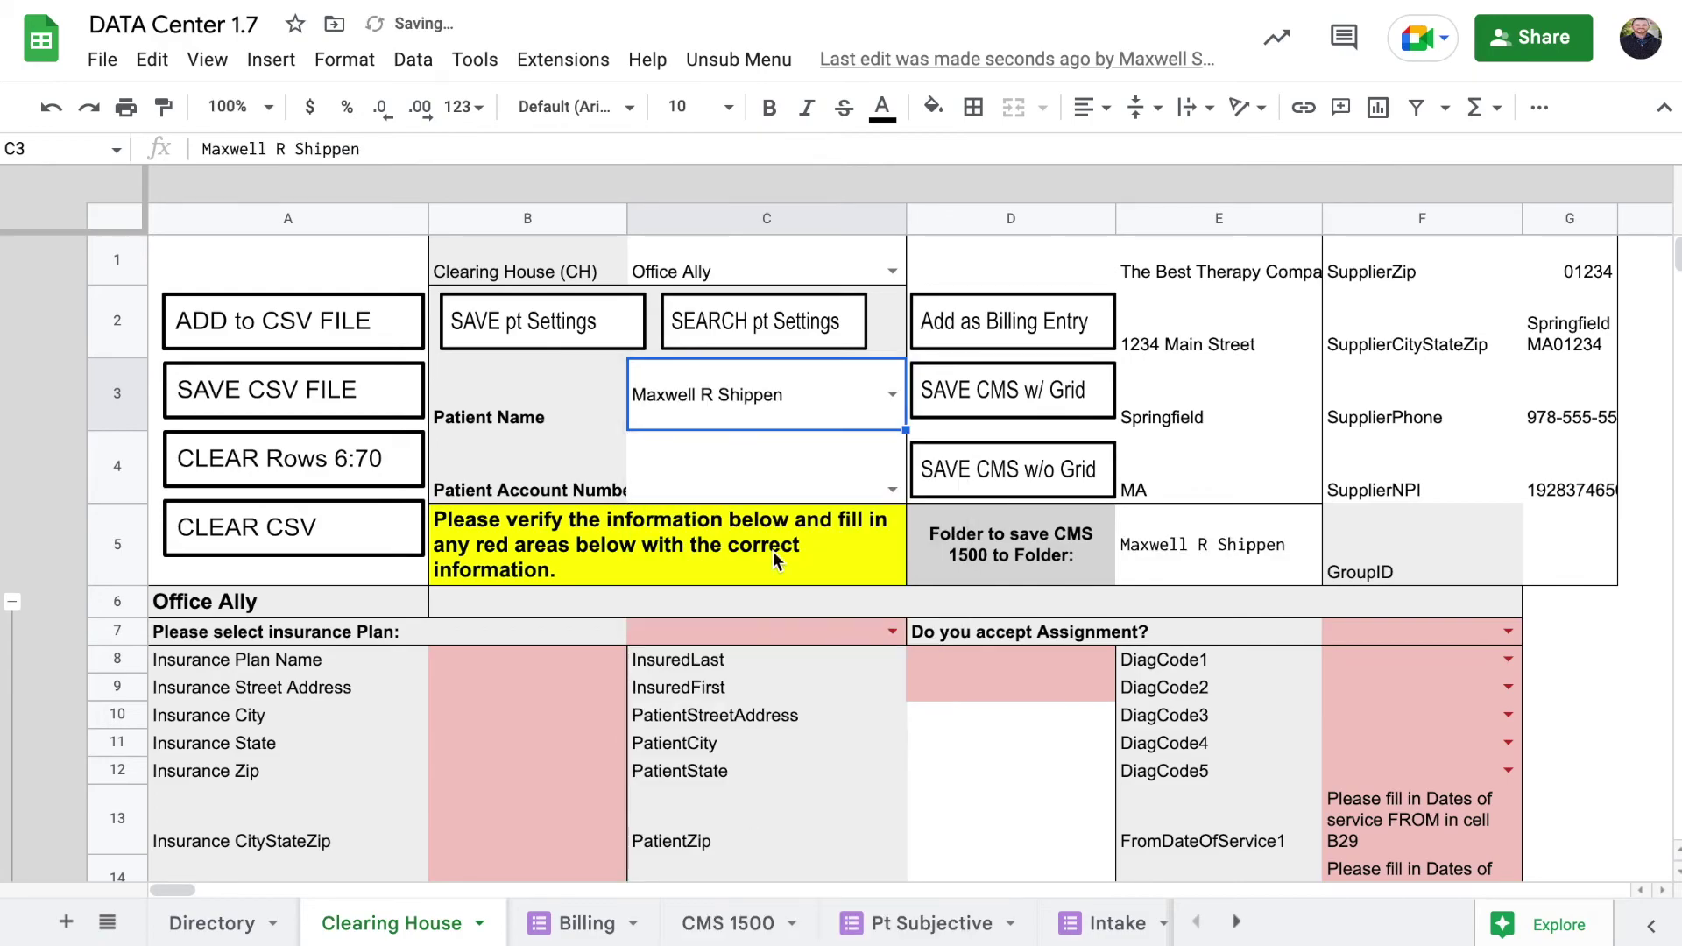
pyautogui.click(890, 488)
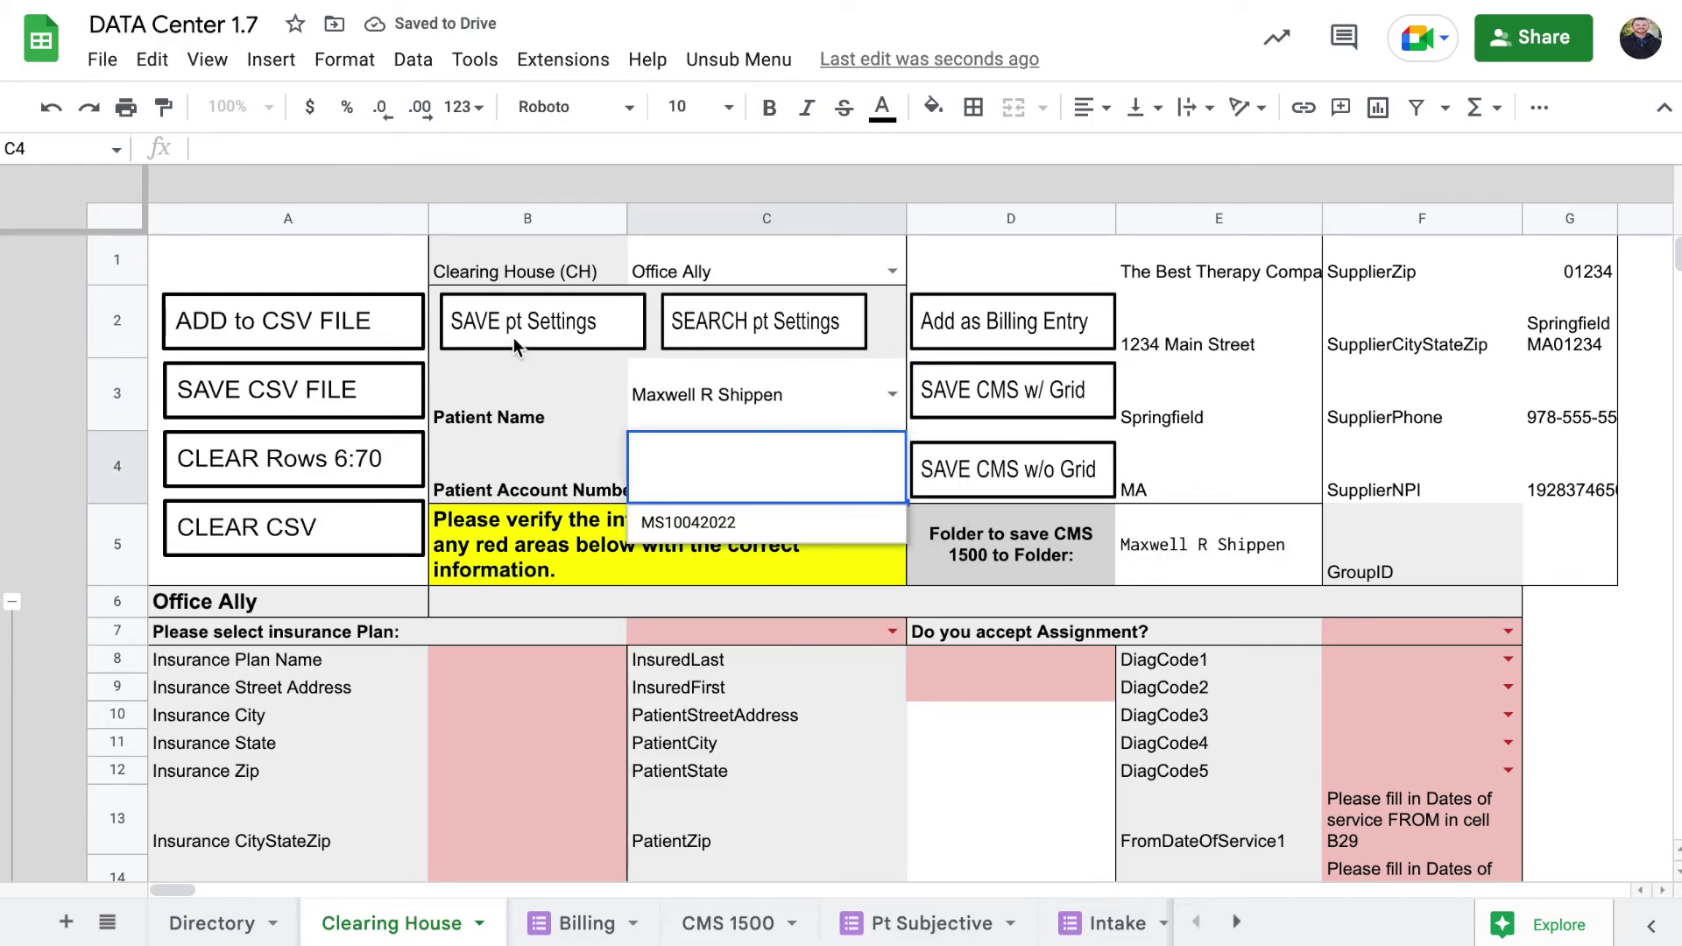
pyautogui.click(771, 526)
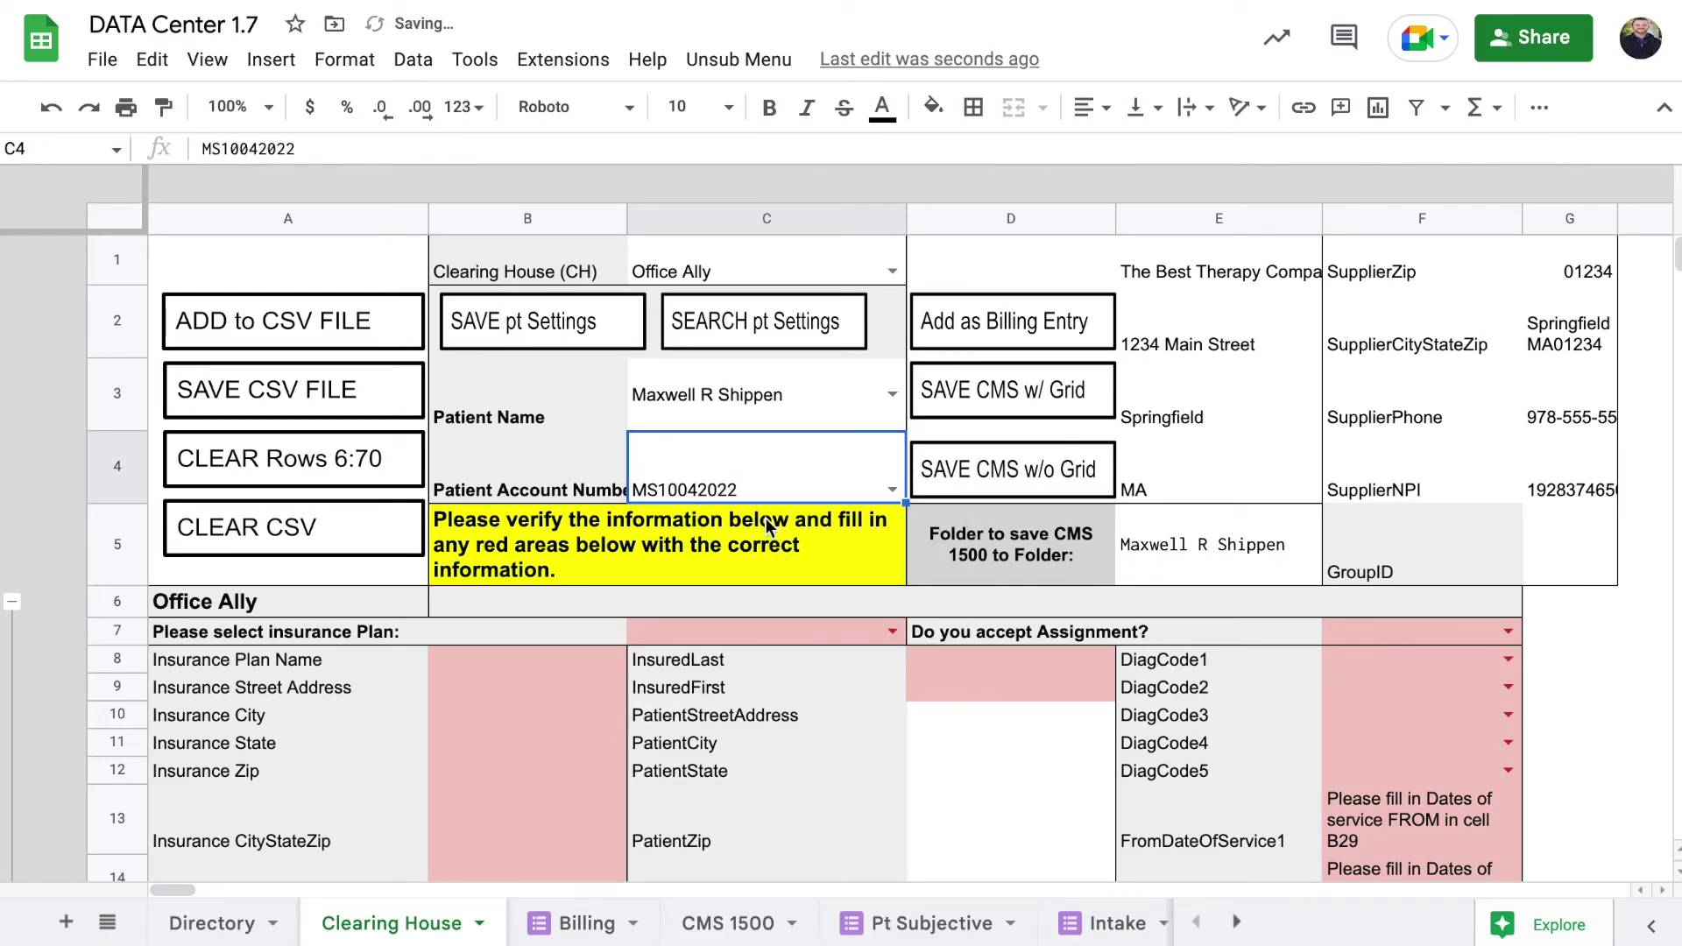
pyautogui.click(721, 321)
pyautogui.scroll(-3, 766, 718)
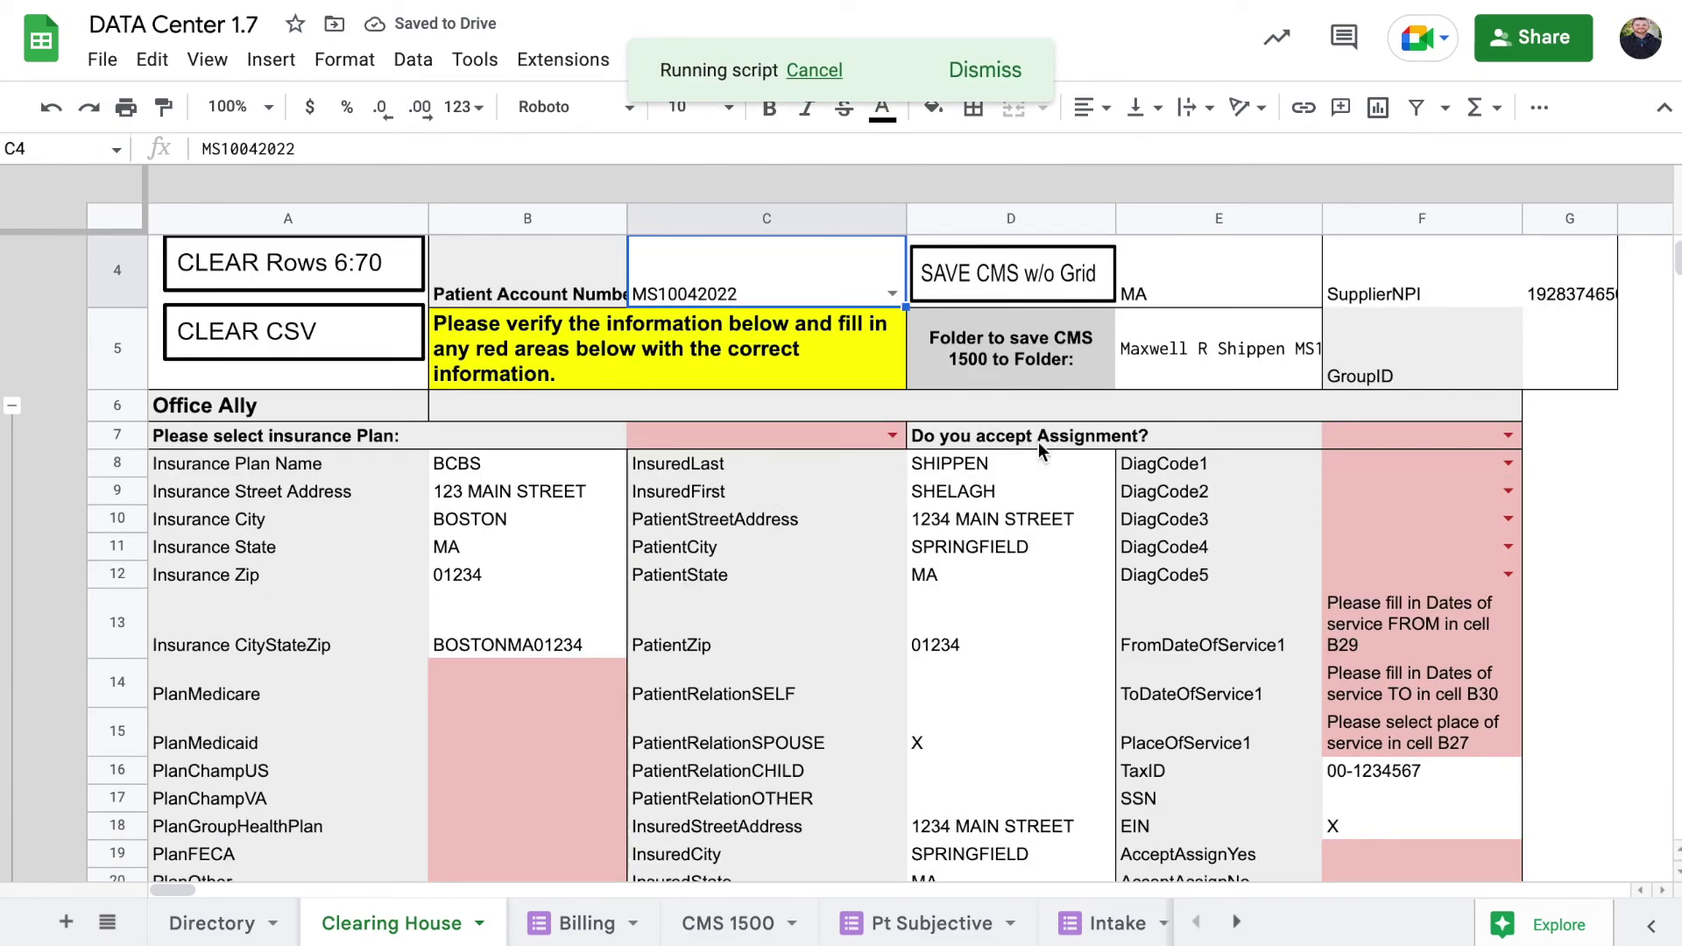
pyautogui.scroll(-2, 1356, 544)
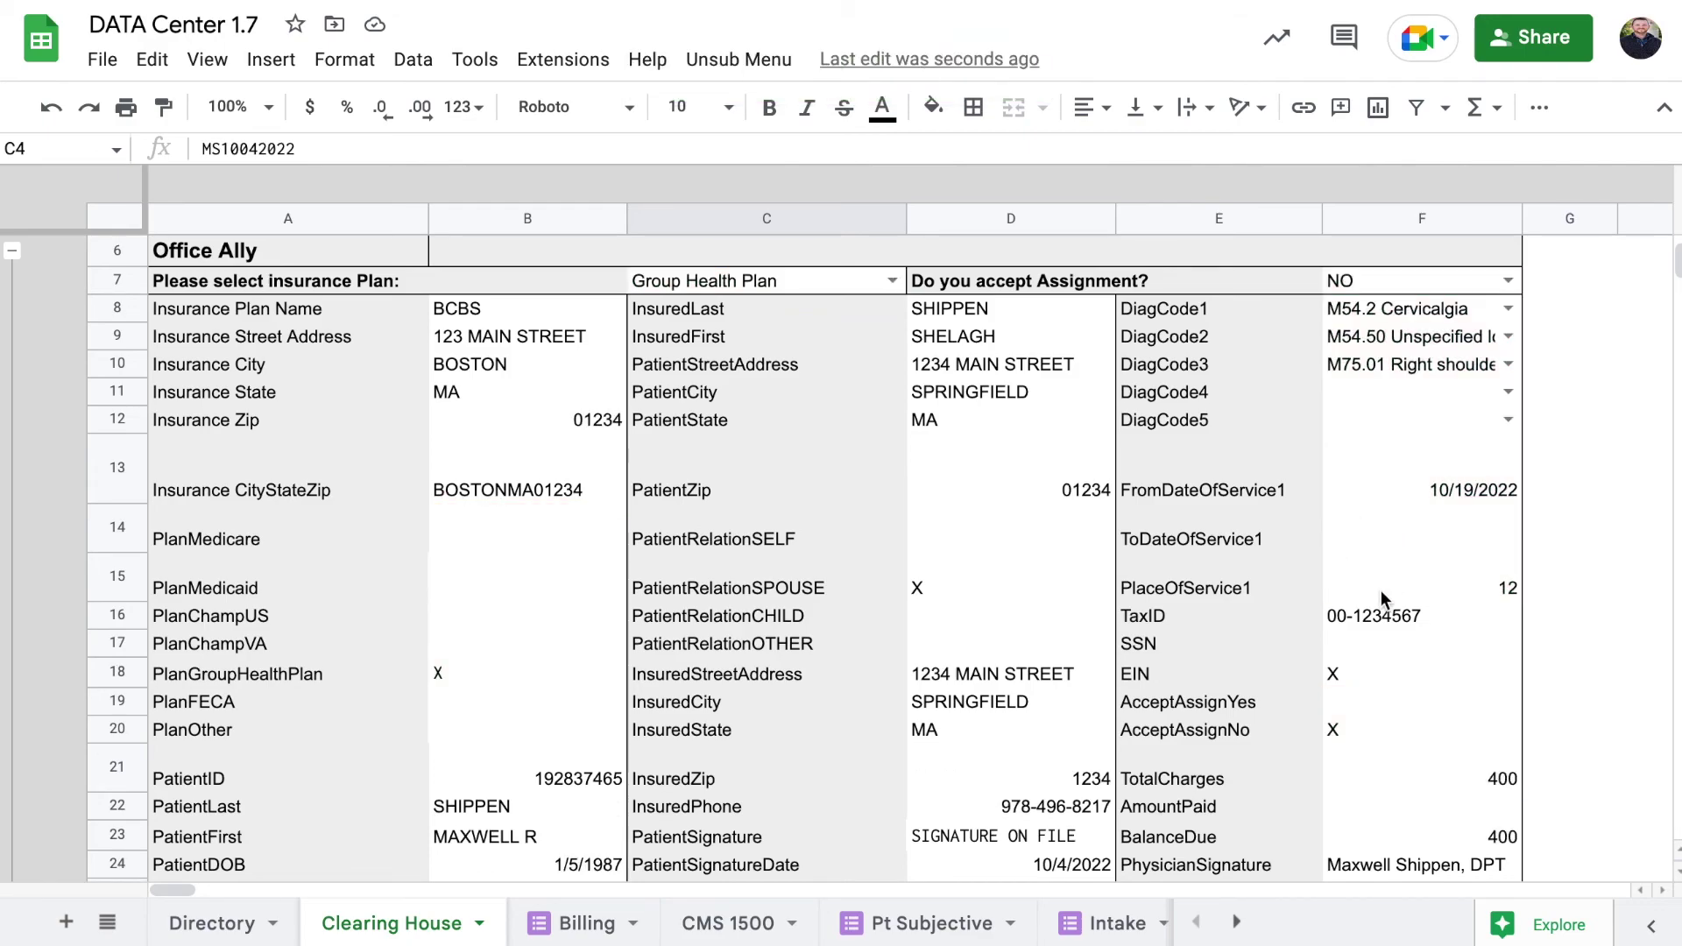
# Step: Set CPT Code 1's service-from and service-to dates (B29, B30) to 10/19/2022
pyautogui.scroll(-5, 1381, 590)
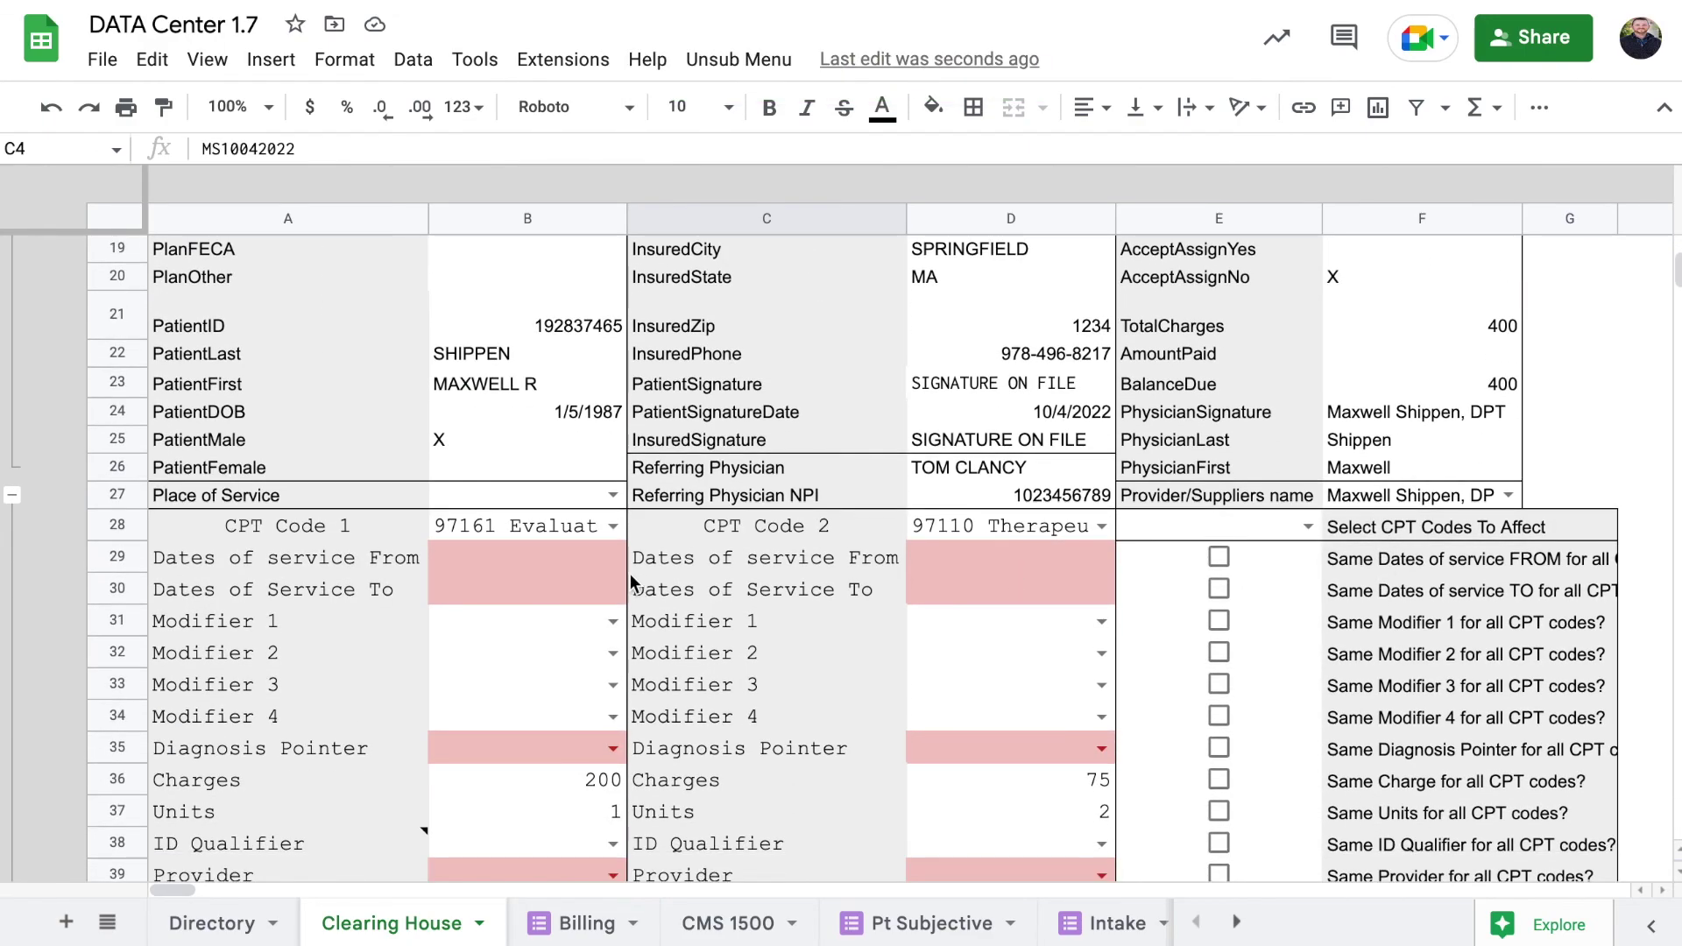
pyautogui.doubleClick(524, 551)
pyautogui.click(528, 747)
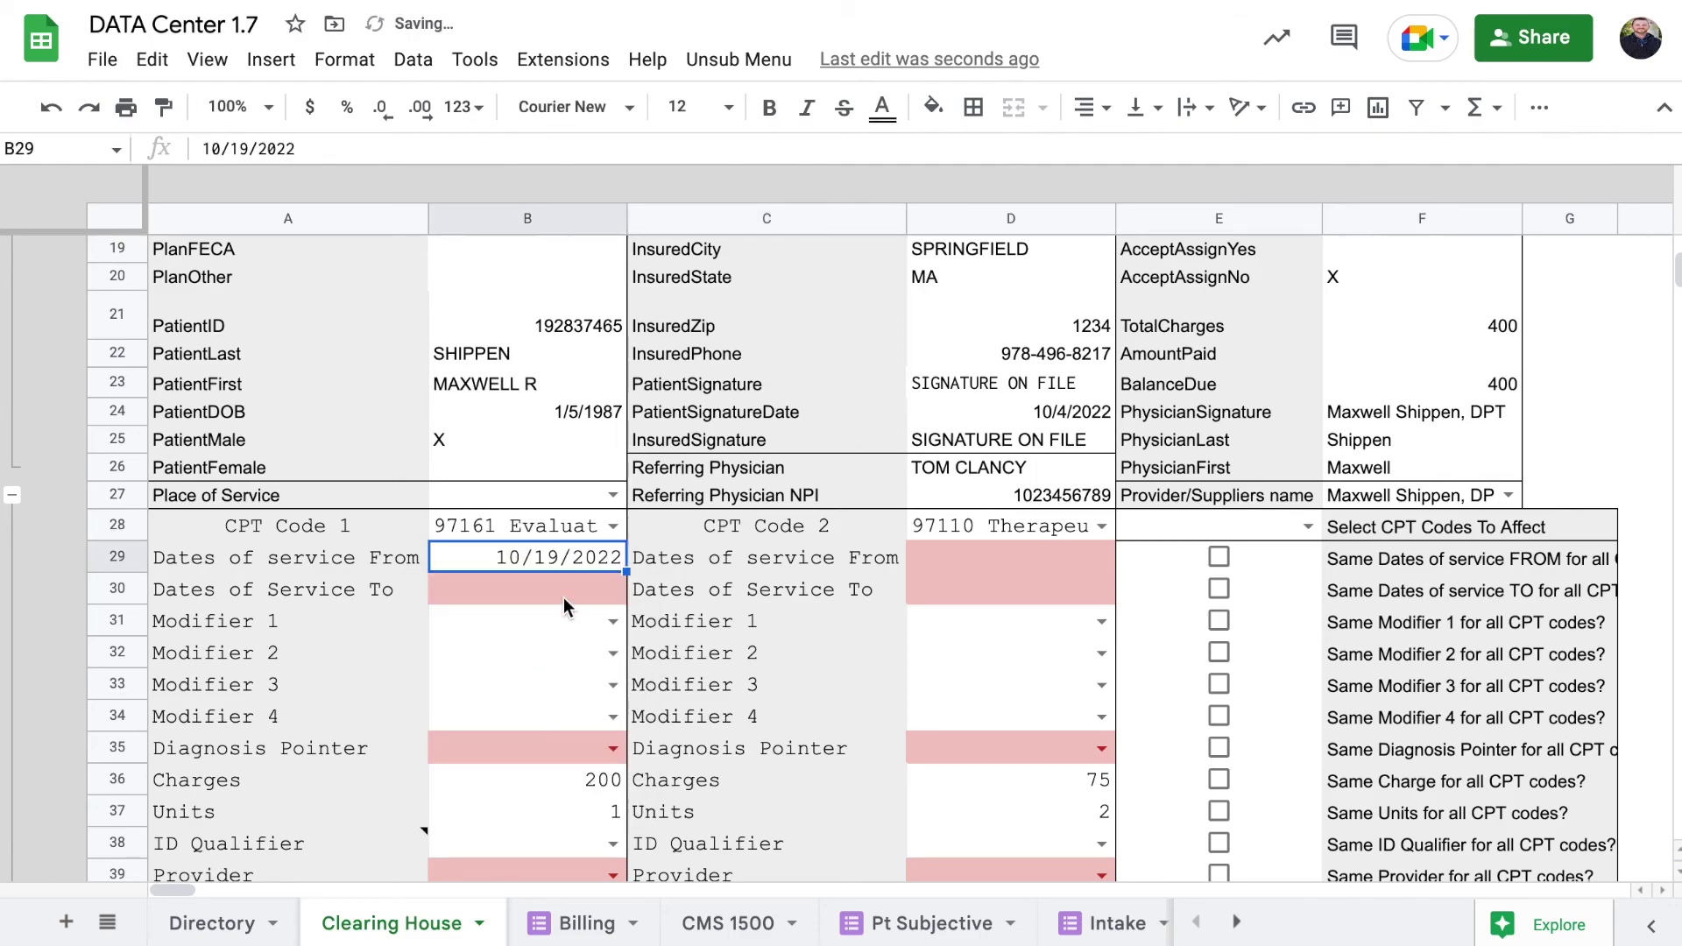
pyautogui.doubleClick(564, 597)
pyautogui.click(528, 778)
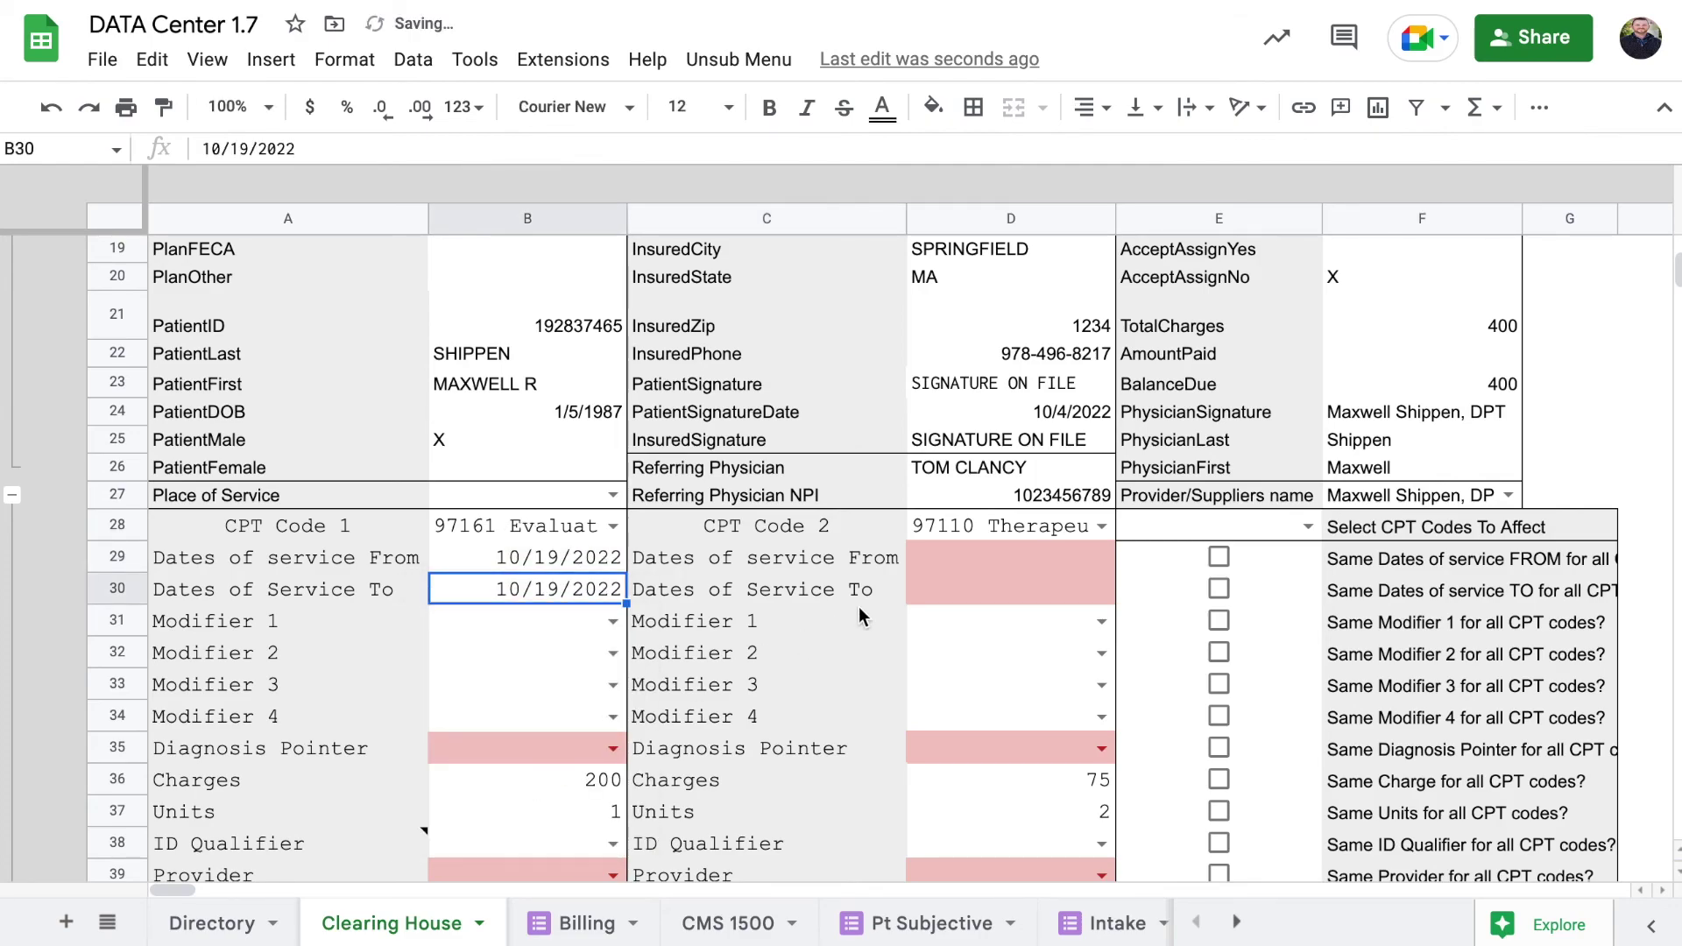
# Step: Inspect CPT Code 2's date formulas in D29 and D30, leaving them unchanged
pyautogui.doubleClick(961, 561)
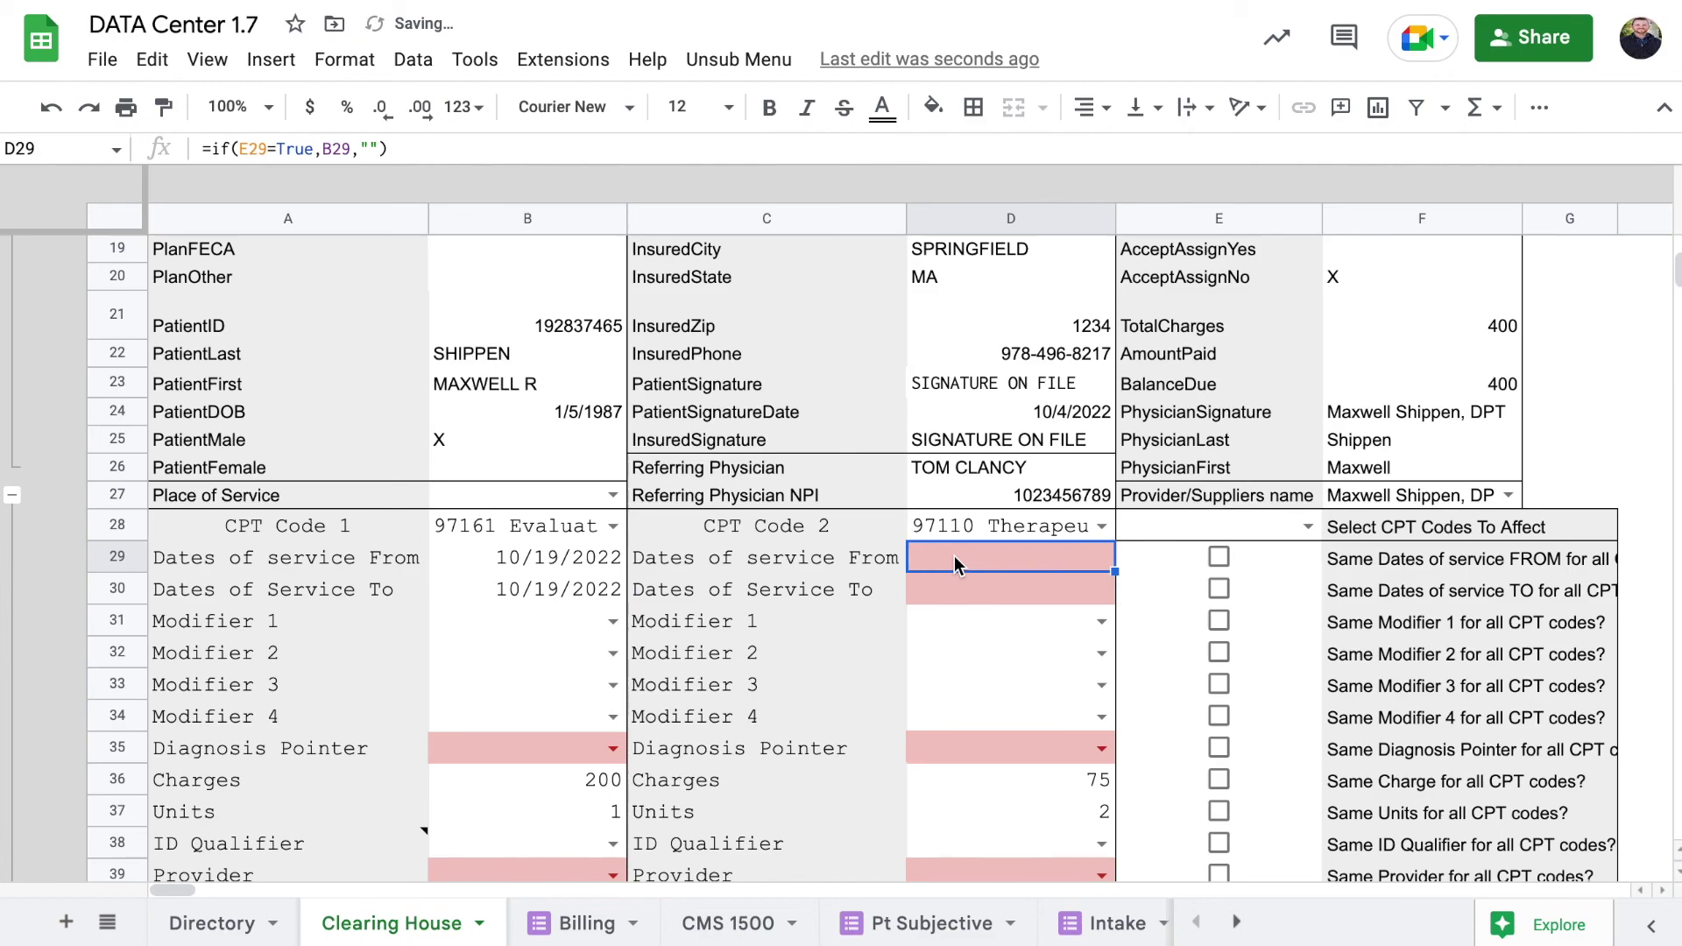
pyautogui.click(998, 599)
pyautogui.scroll(4, 969, 643)
pyautogui.scroll(2, 969, 643)
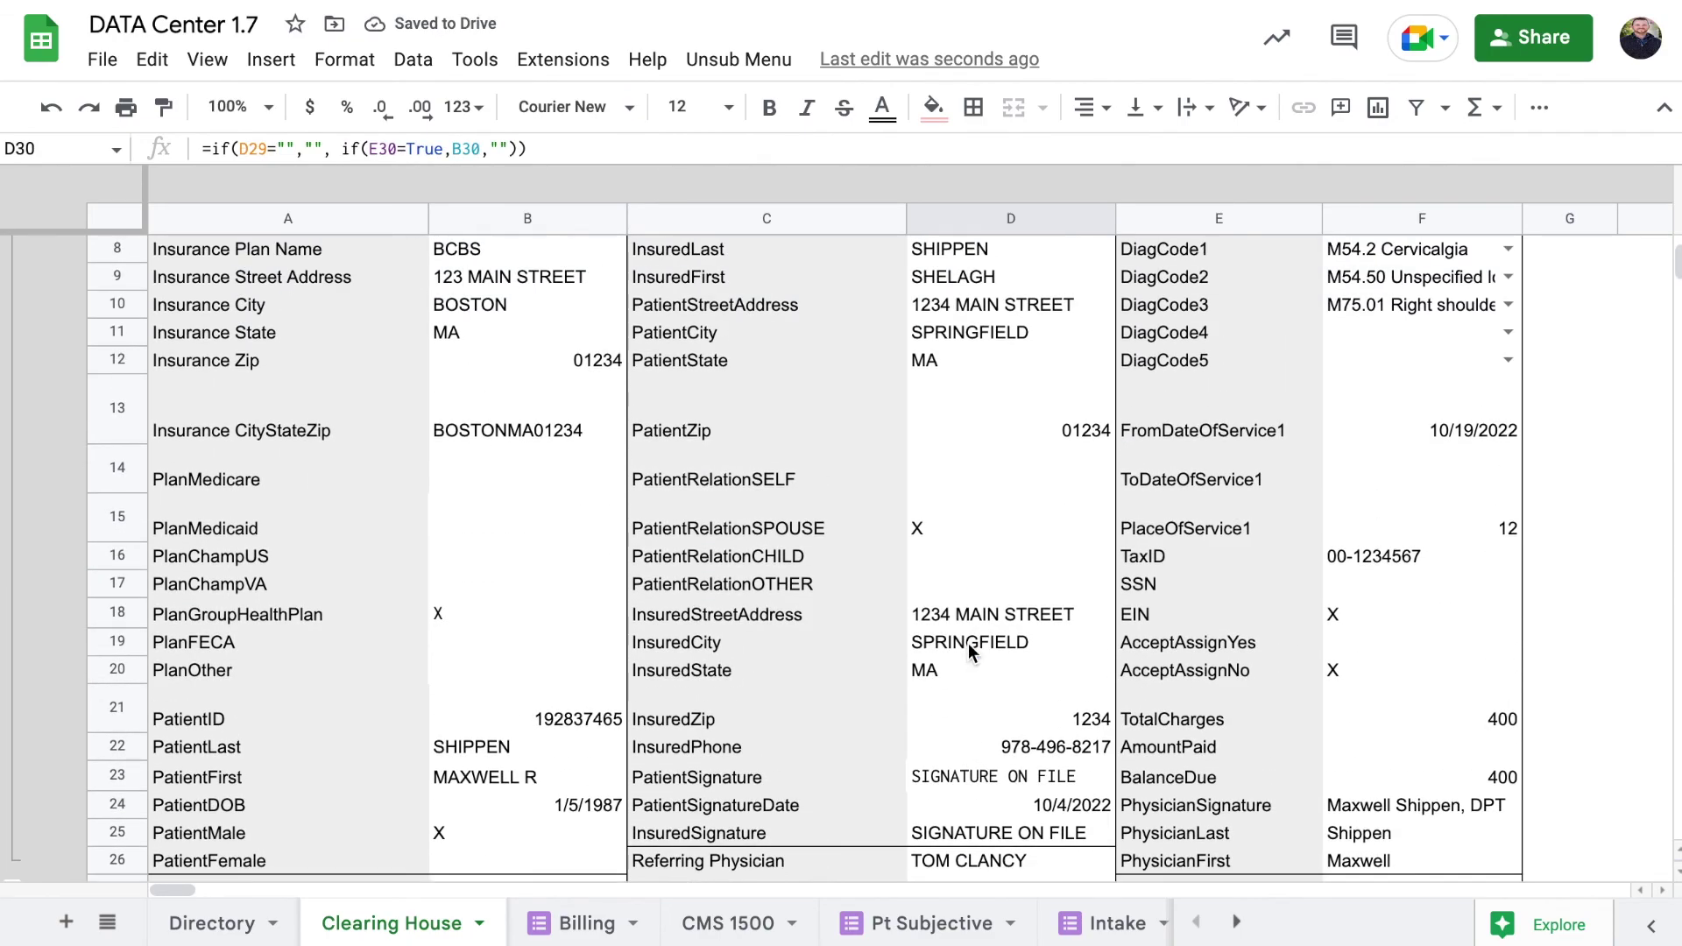
pyautogui.scroll(-5, 969, 643)
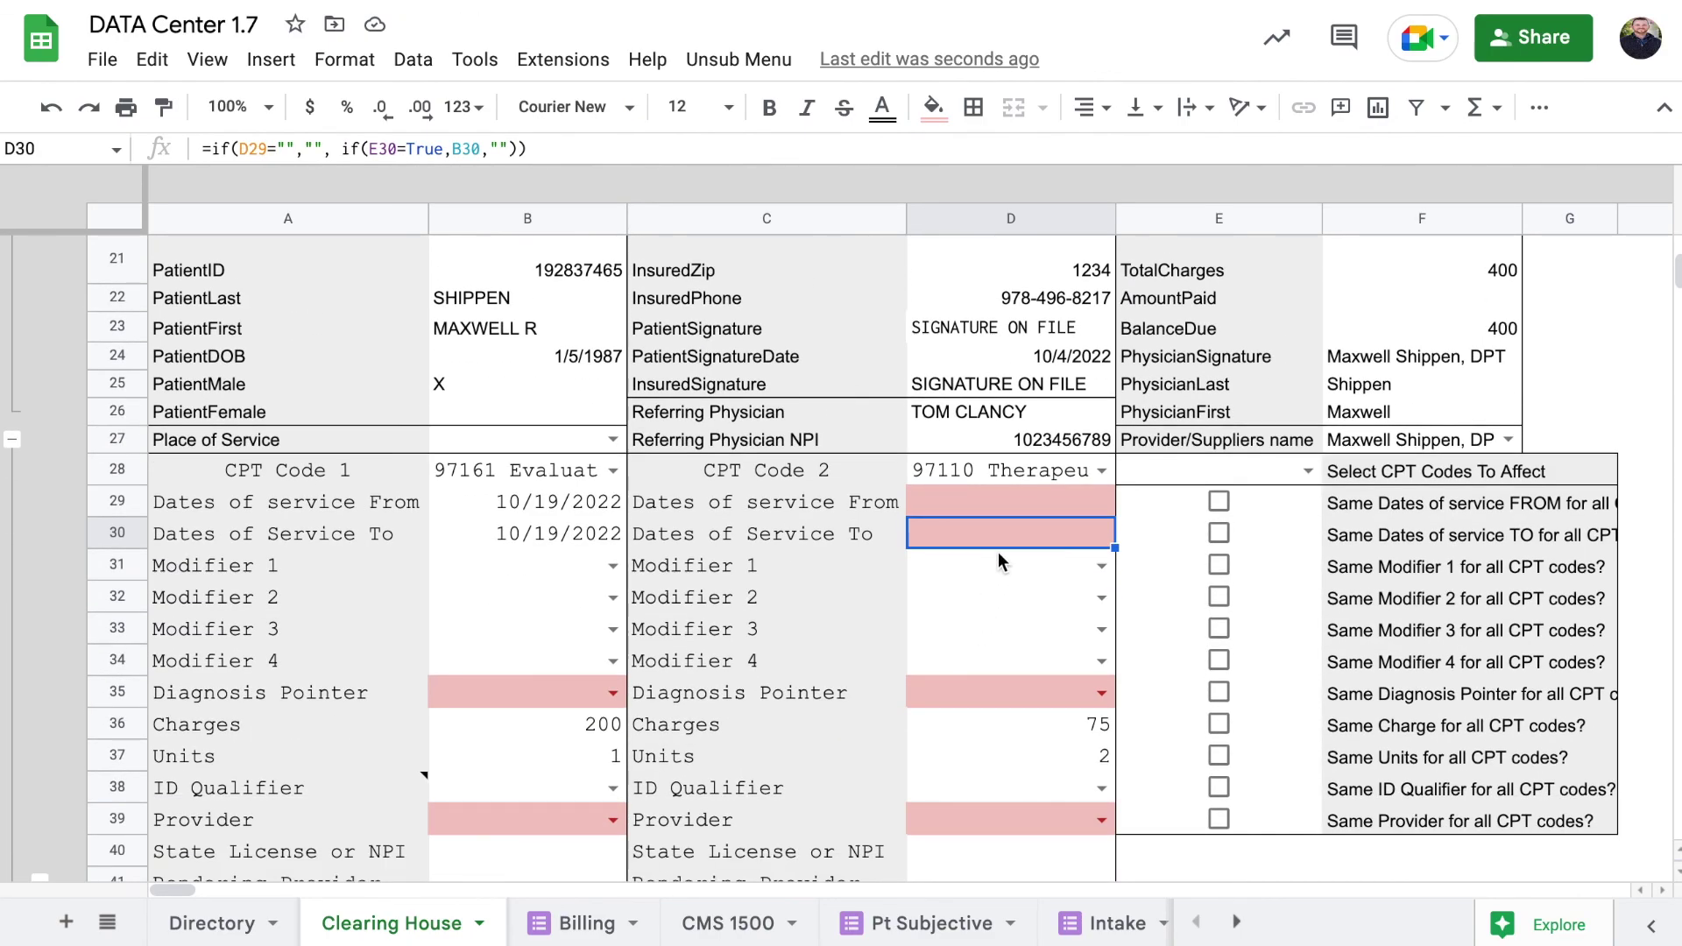
pyautogui.scroll(10, 997, 552)
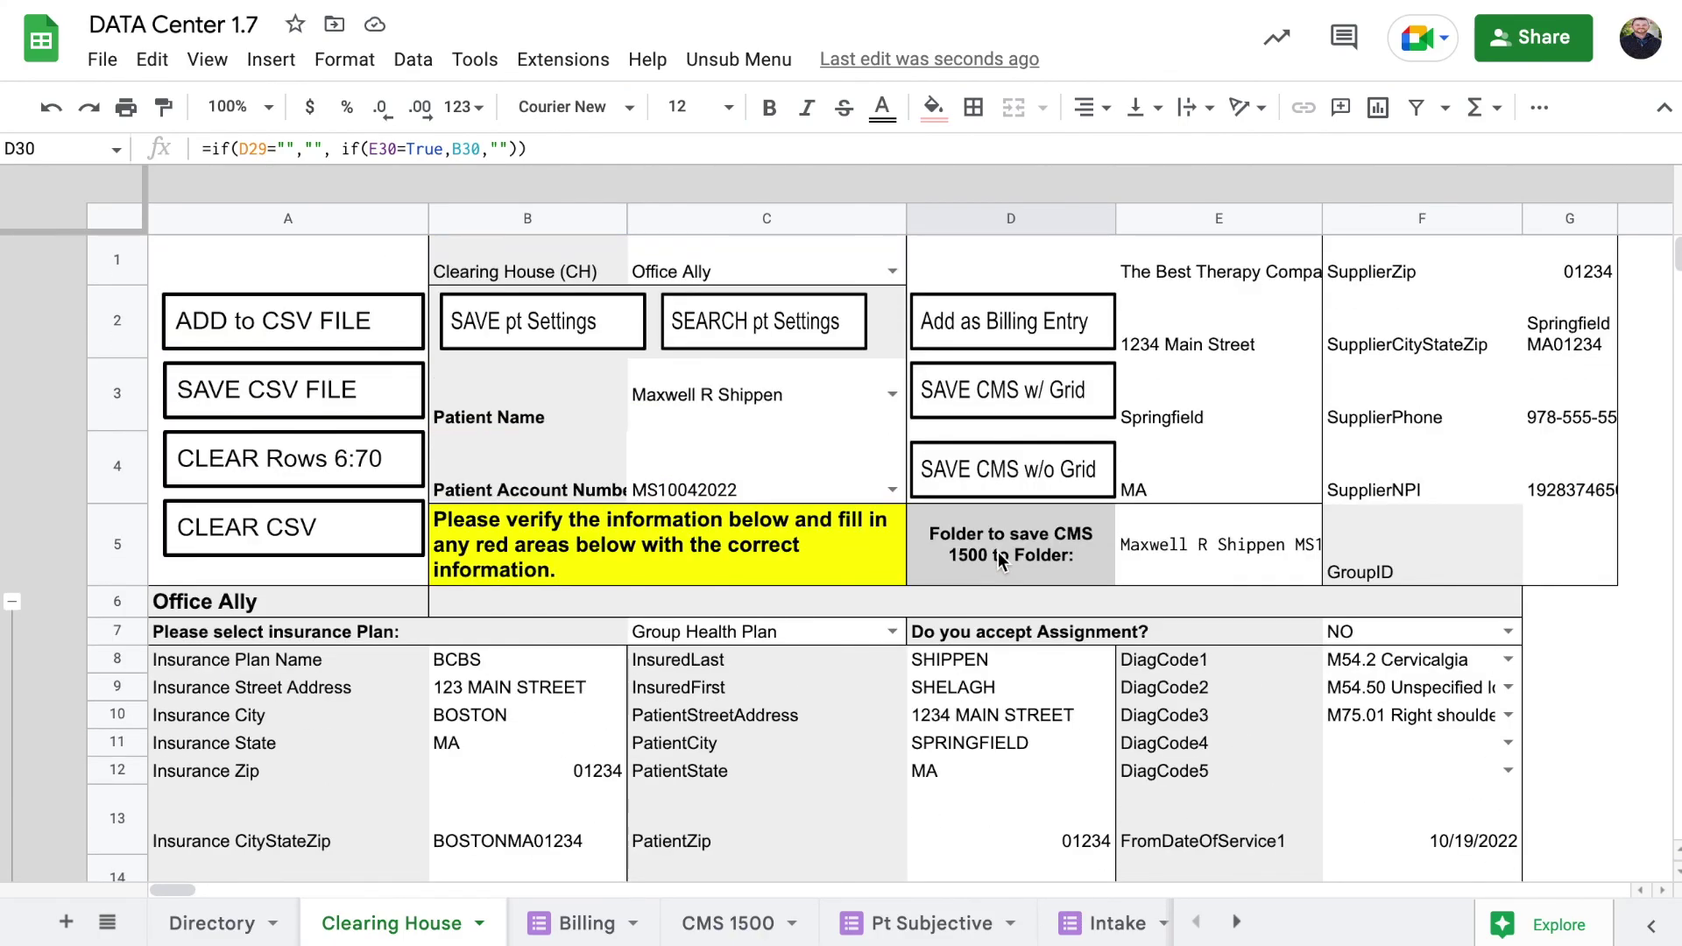